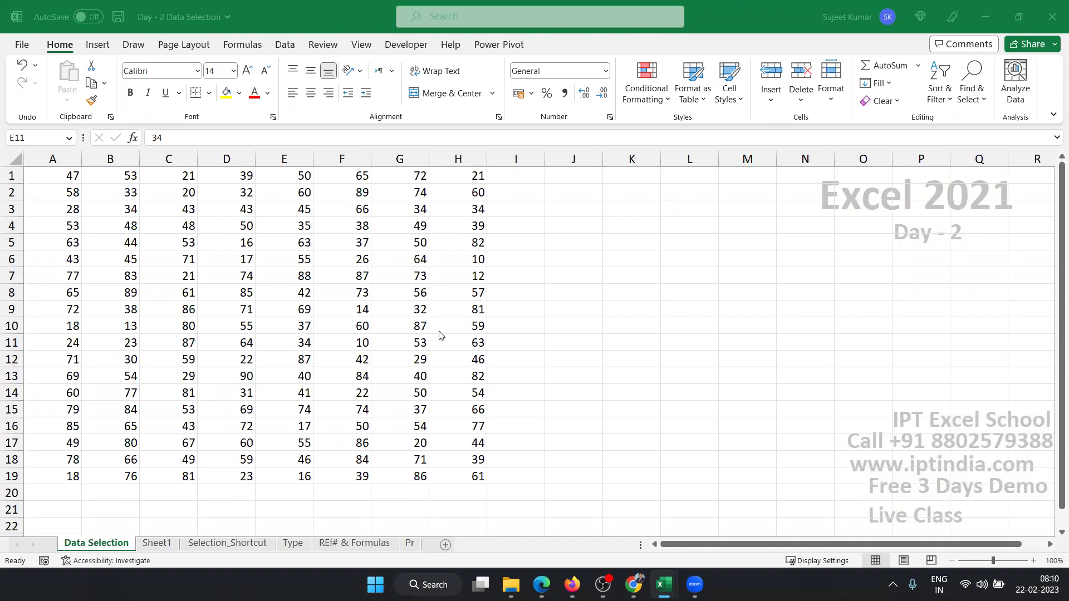
Drag-select the blocks D4:G10 and then B2:G13, clearing each selection.
drag(231, 220, 415, 326)
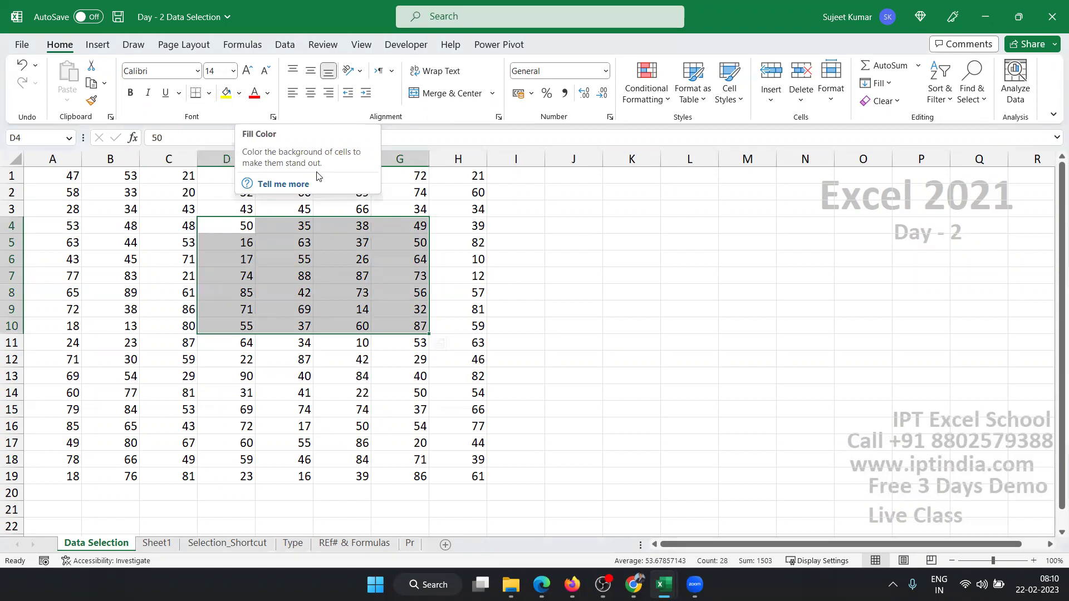
key(Down)
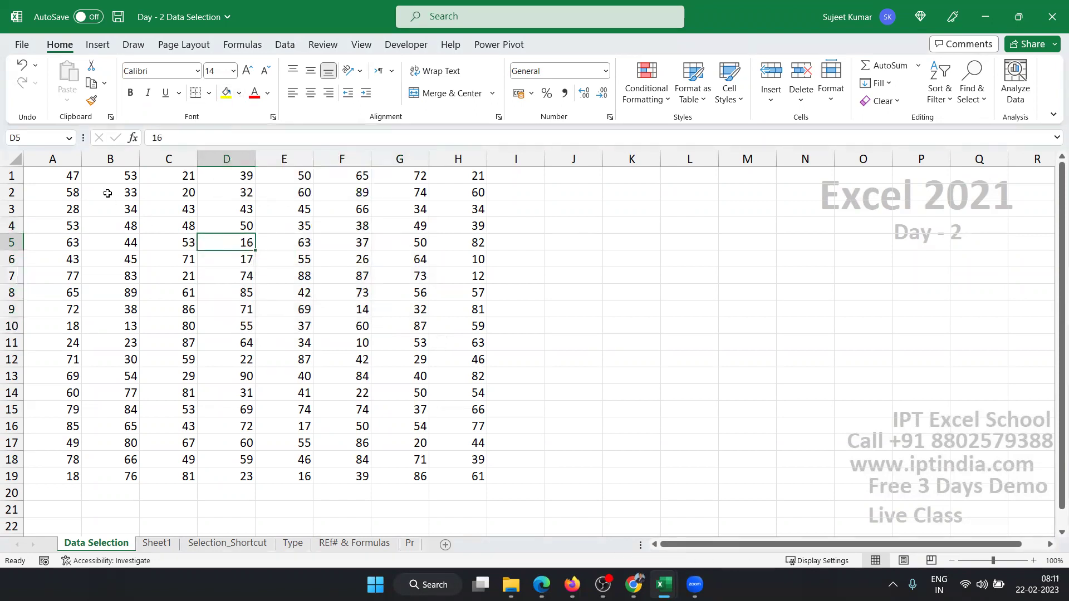
drag(109, 193, 395, 382)
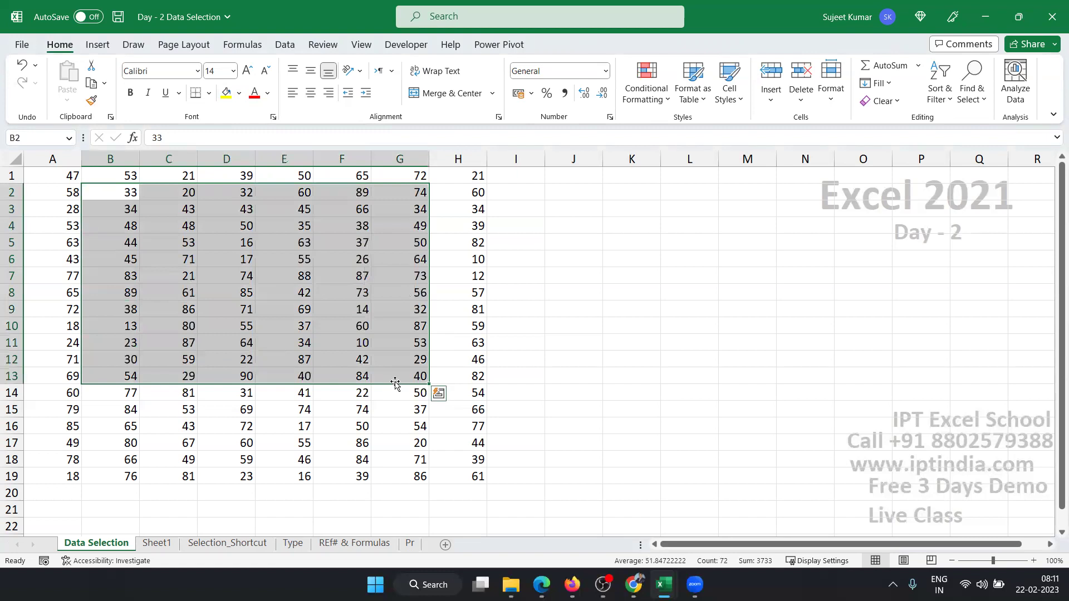
click(392, 357)
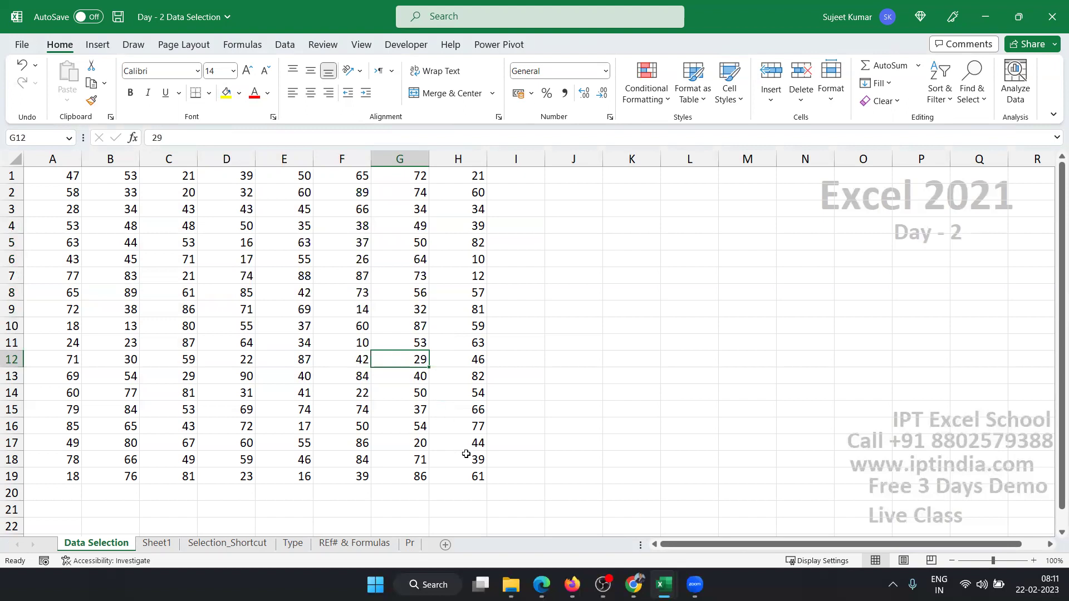
Select the whole A1:H19 data range with Ctrl+A, then pick cells B3 and C3.
click(476, 474)
key(ctrl+a)
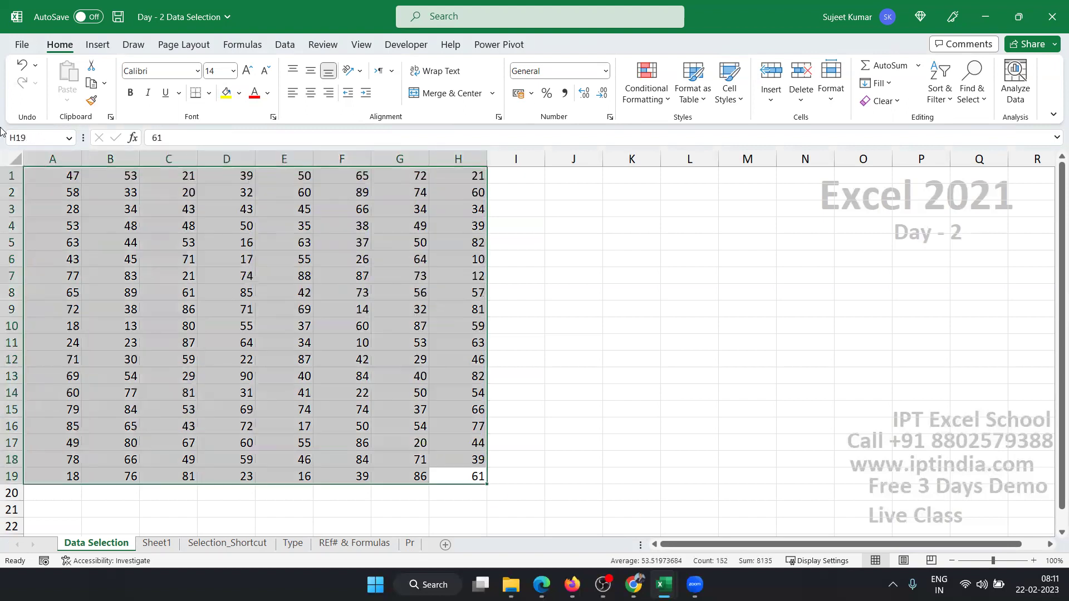
click(76, 189)
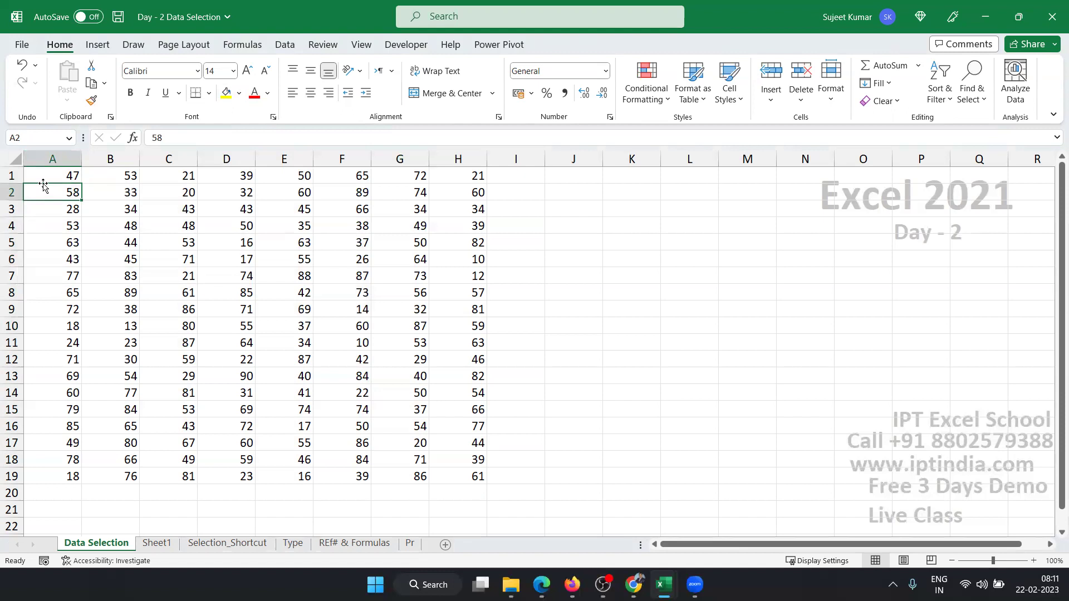
click(117, 201)
drag(117, 201, 117, 204)
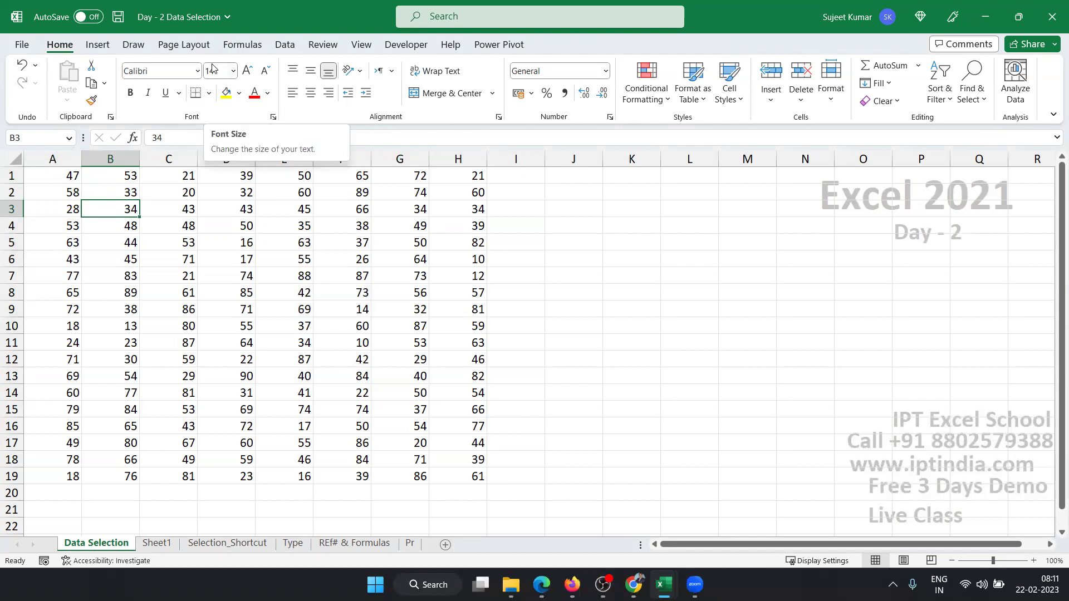
click(185, 208)
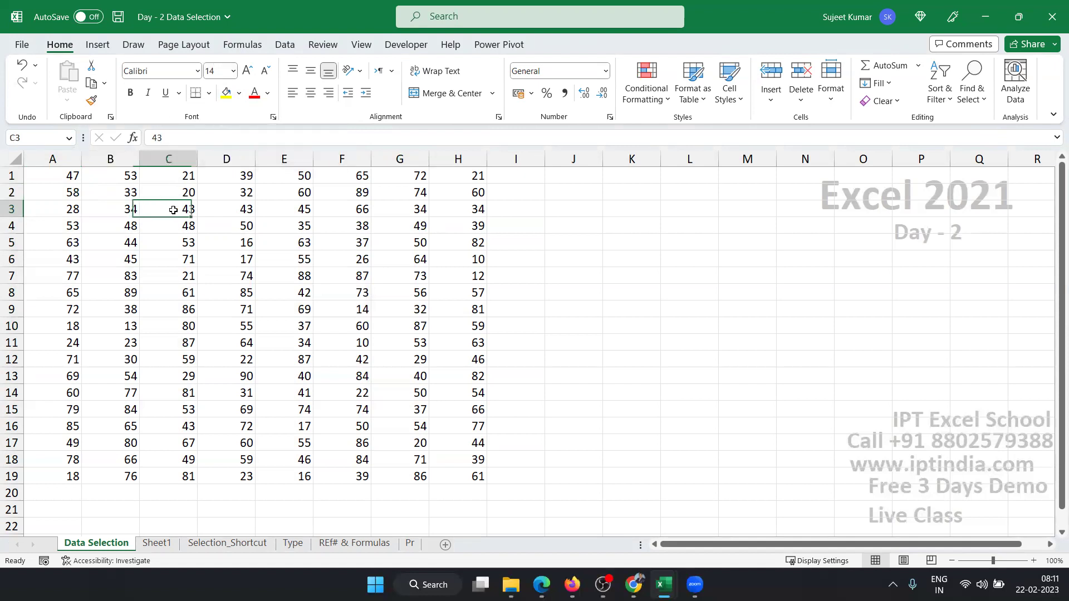
Drag-select the data block from A1, then select the full A1:H19 range.
click(73, 176)
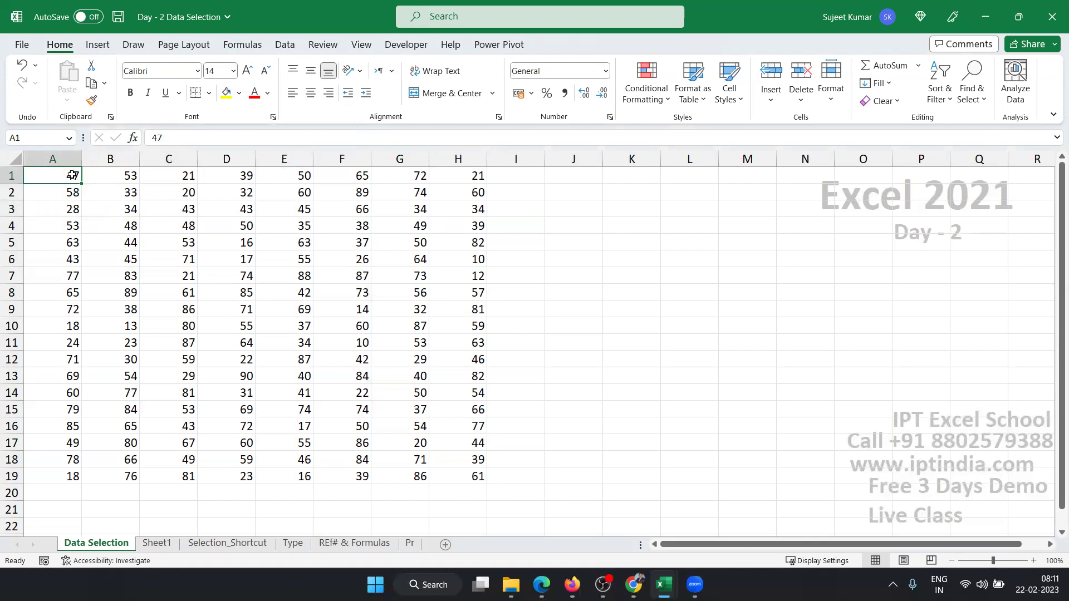
drag(71, 174, 449, 474)
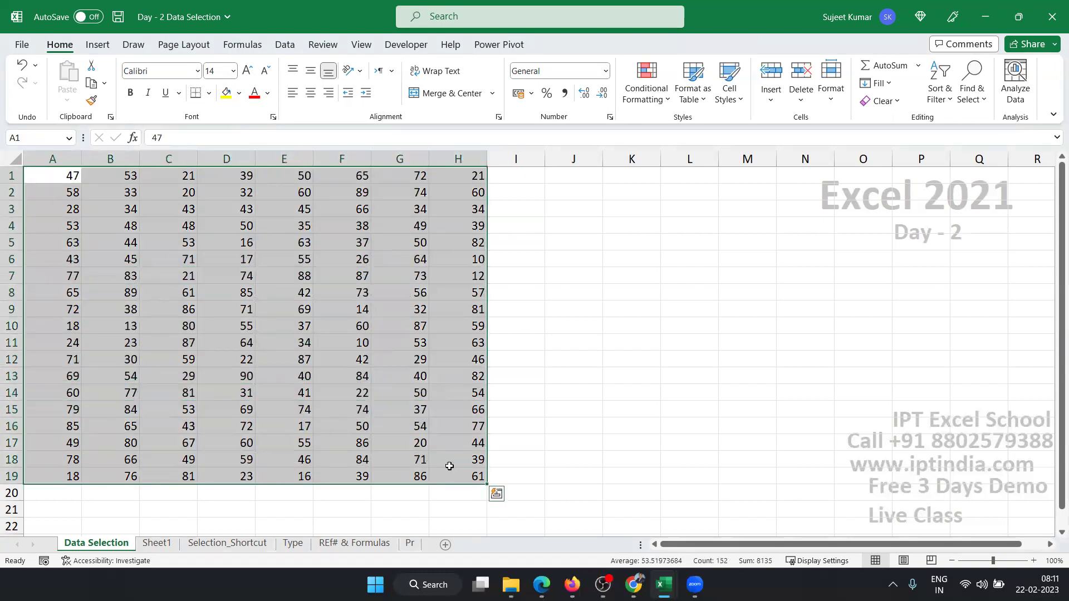
click(405, 414)
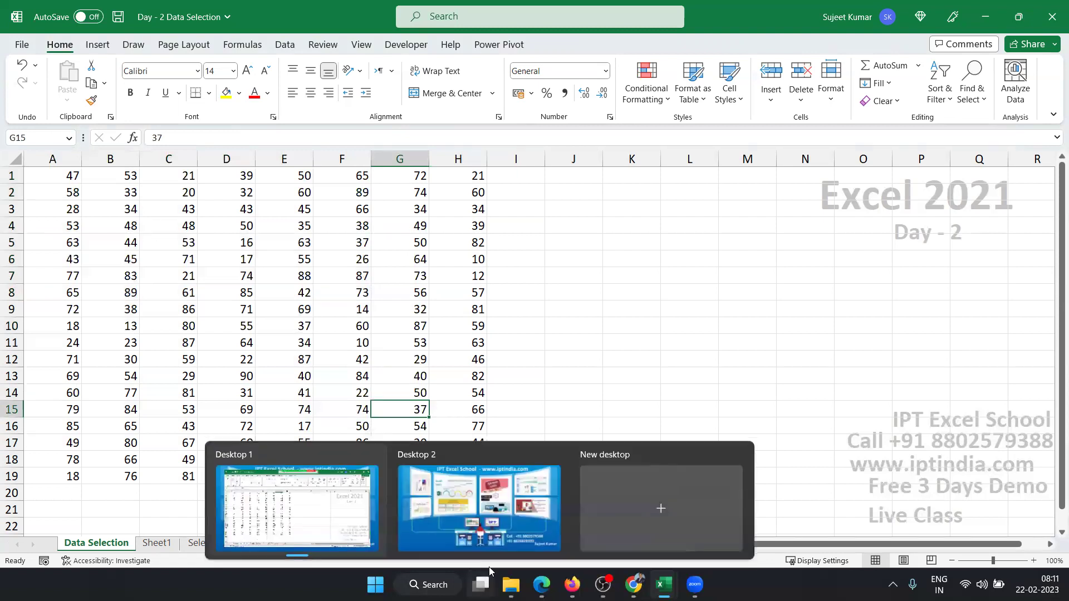
click(75, 173)
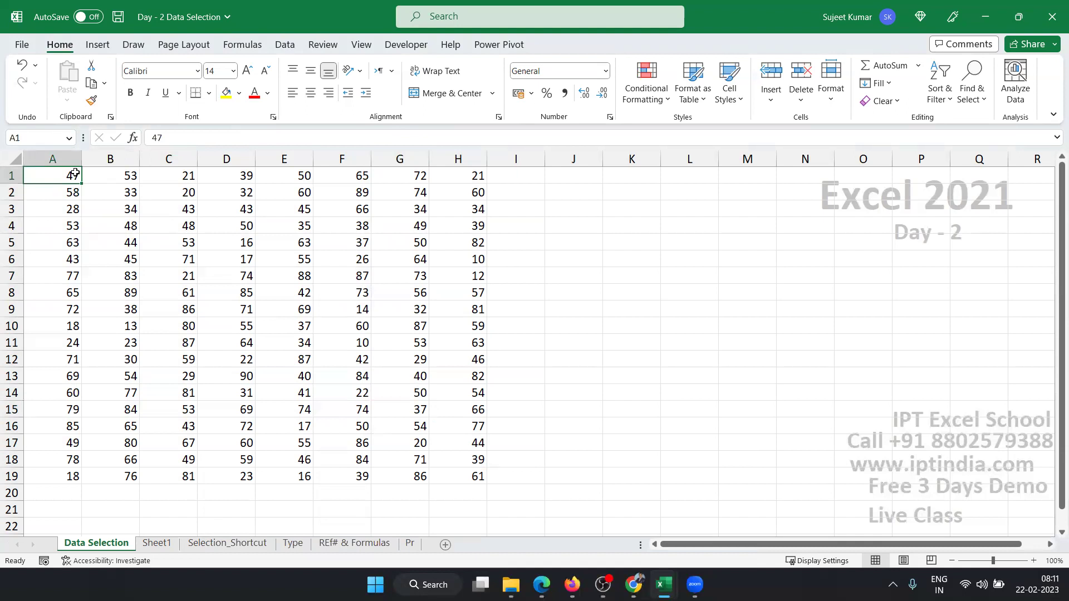
shift+click(472, 474)
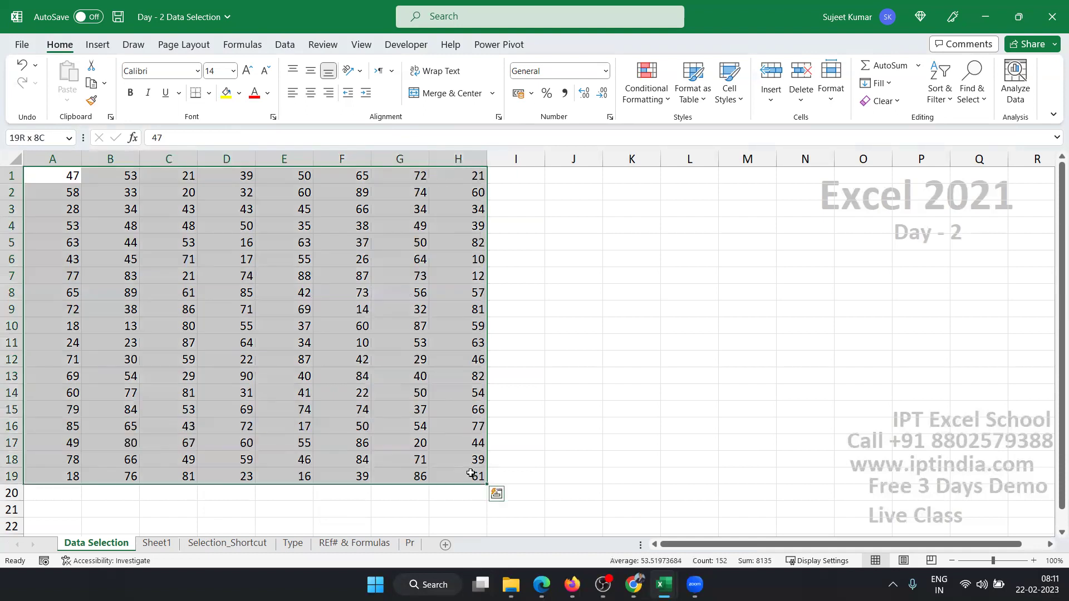
click(266, 254)
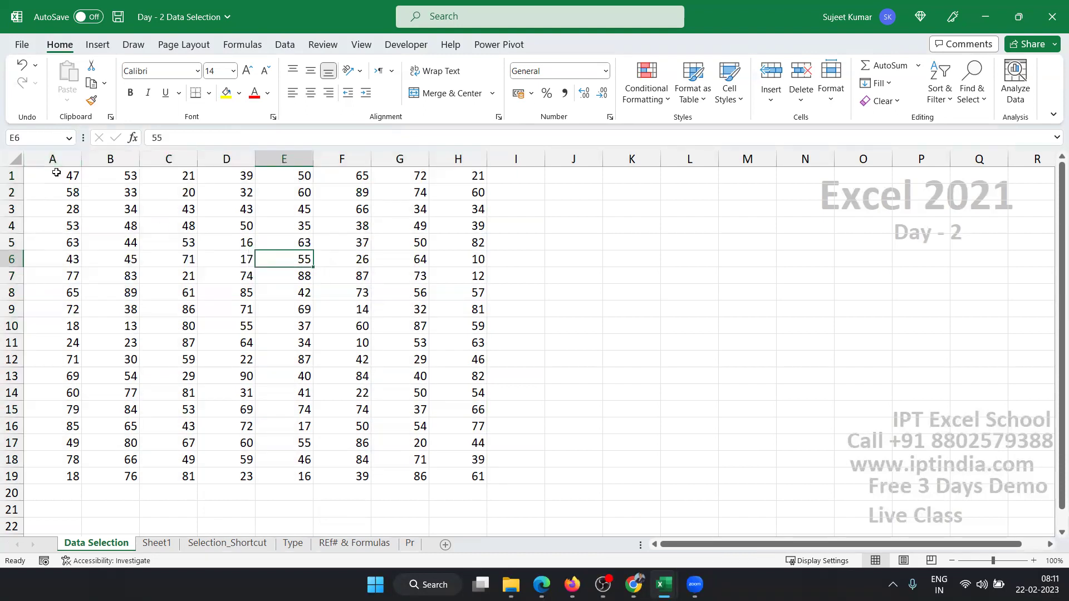
Reselect A1:H19, then pick empty cells L5, L1 and L8 in column L.
click(55, 174)
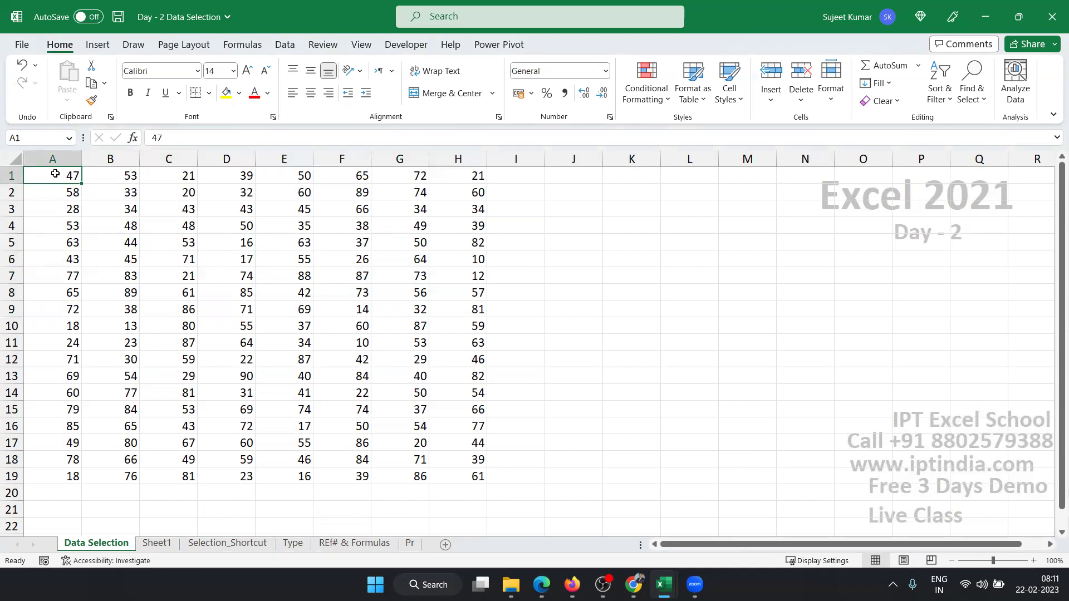
shift+click(461, 475)
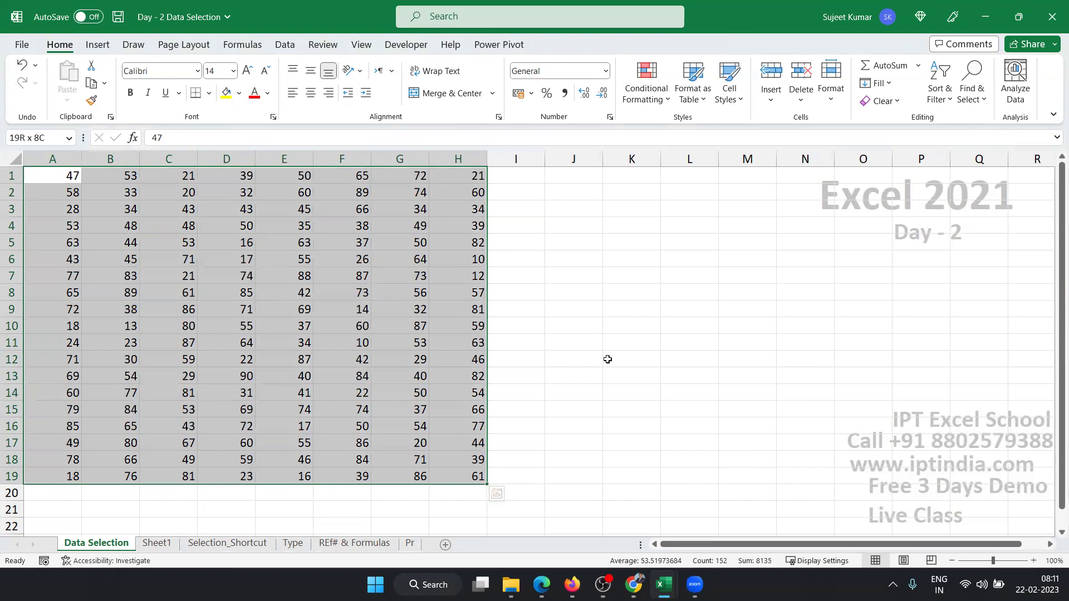
click(671, 250)
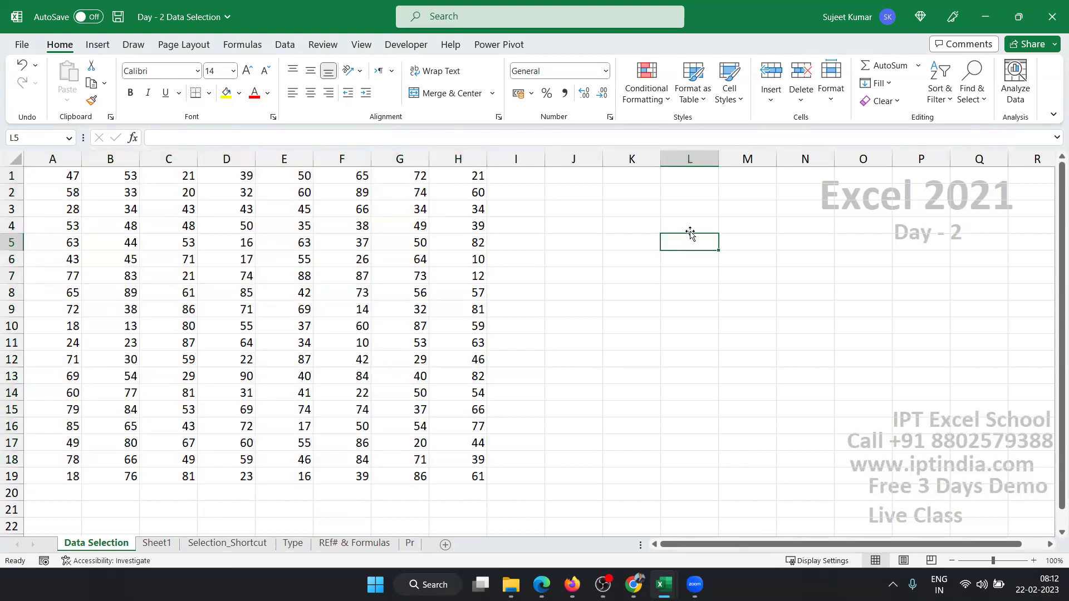
click(701, 176)
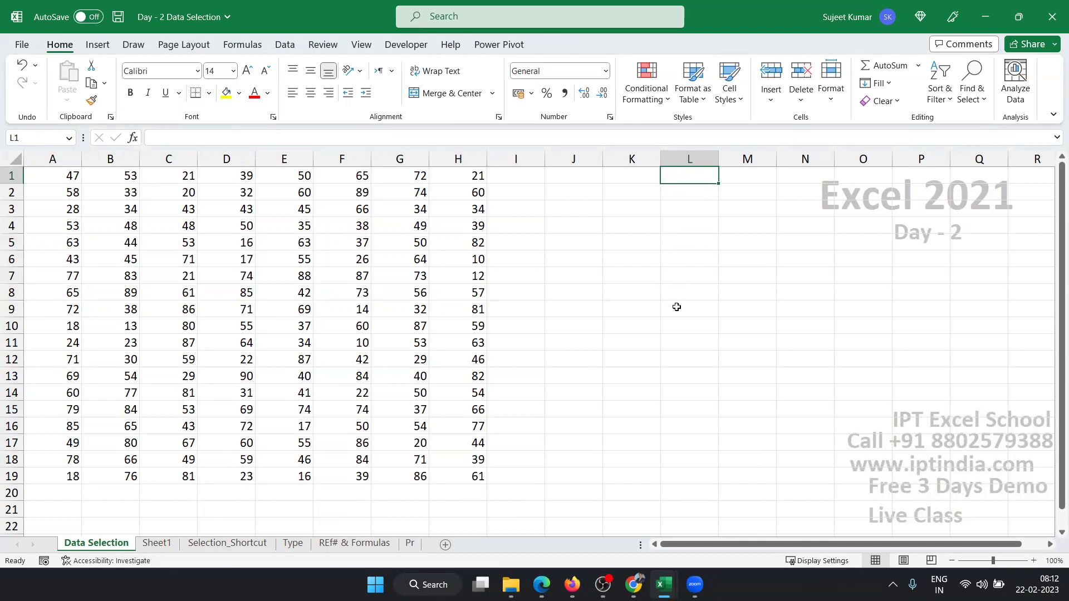
click(677, 307)
click(691, 174)
click(690, 291)
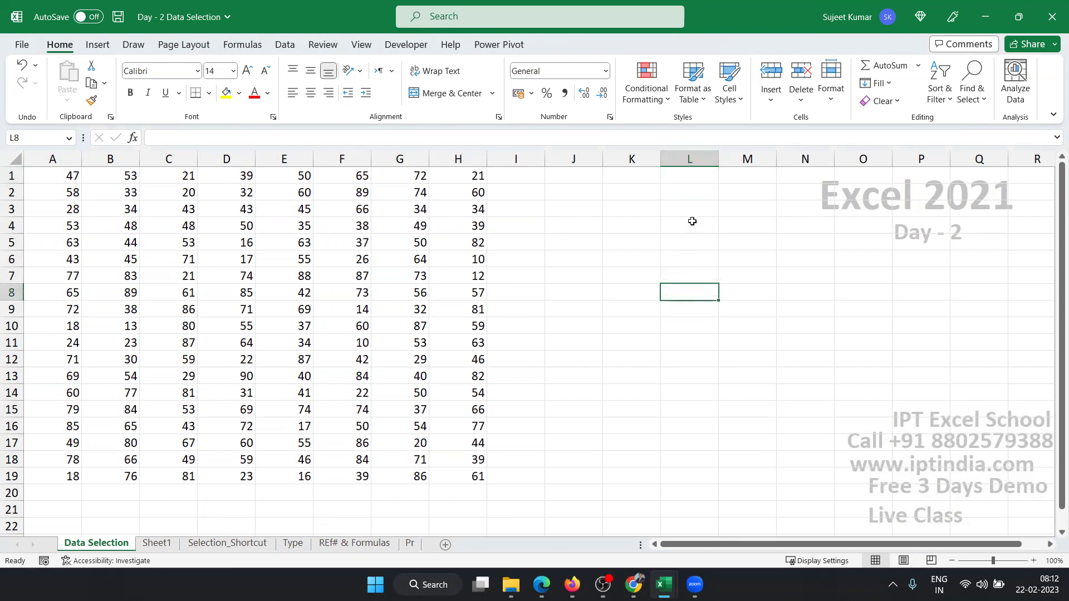
Select empty cells L1:L10, extend down to L19, then pick cell H5.
drag(696, 174, 692, 333)
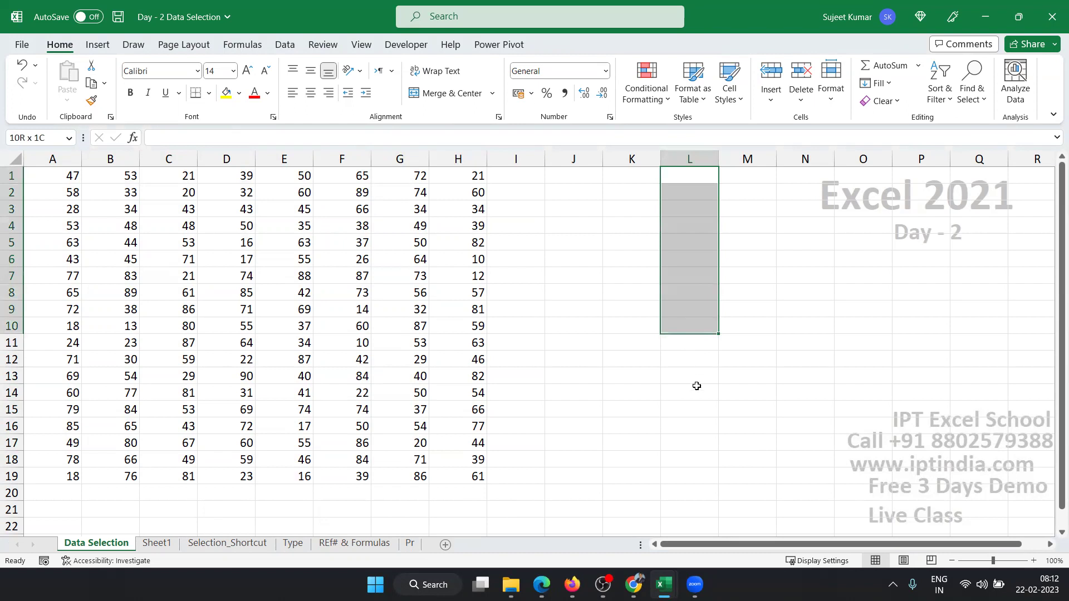
shift+click(702, 412)
shift+click(690, 477)
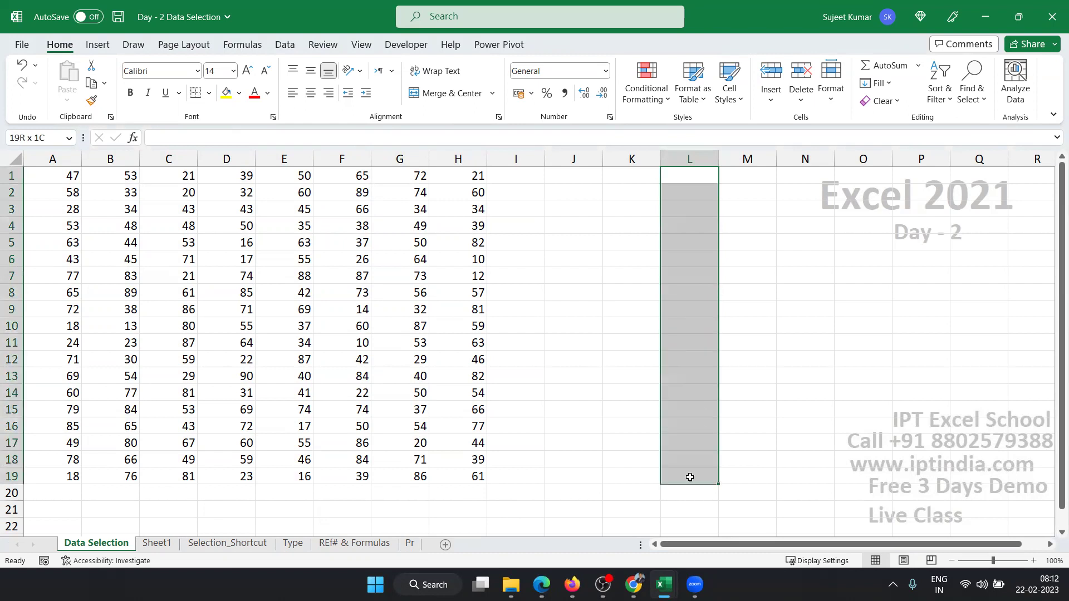
click(466, 242)
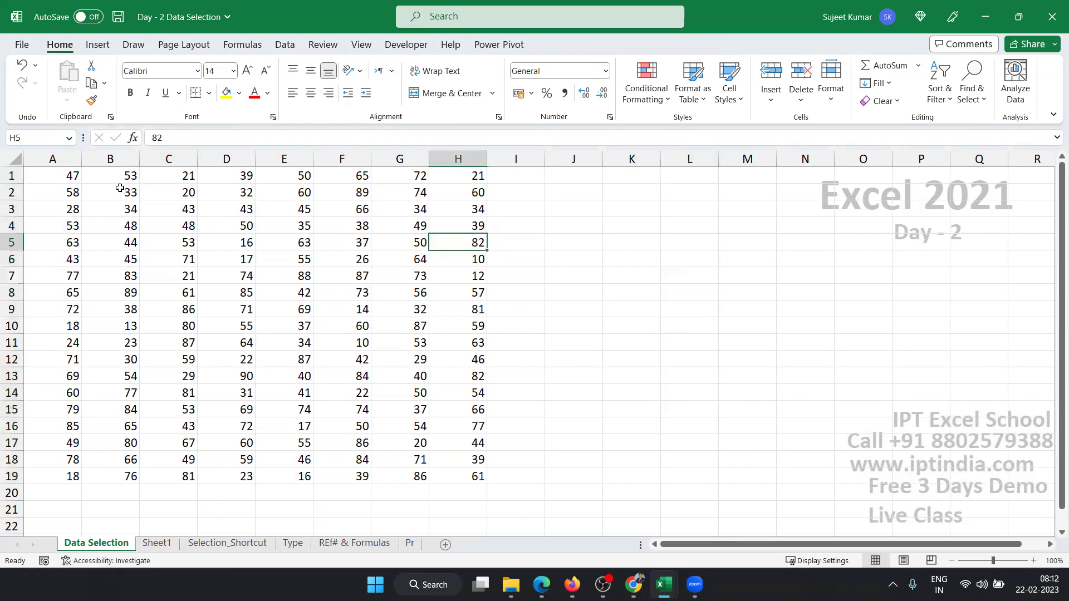
Select A1:H19 once more from A1, then clear it to cell B2.
click(62, 176)
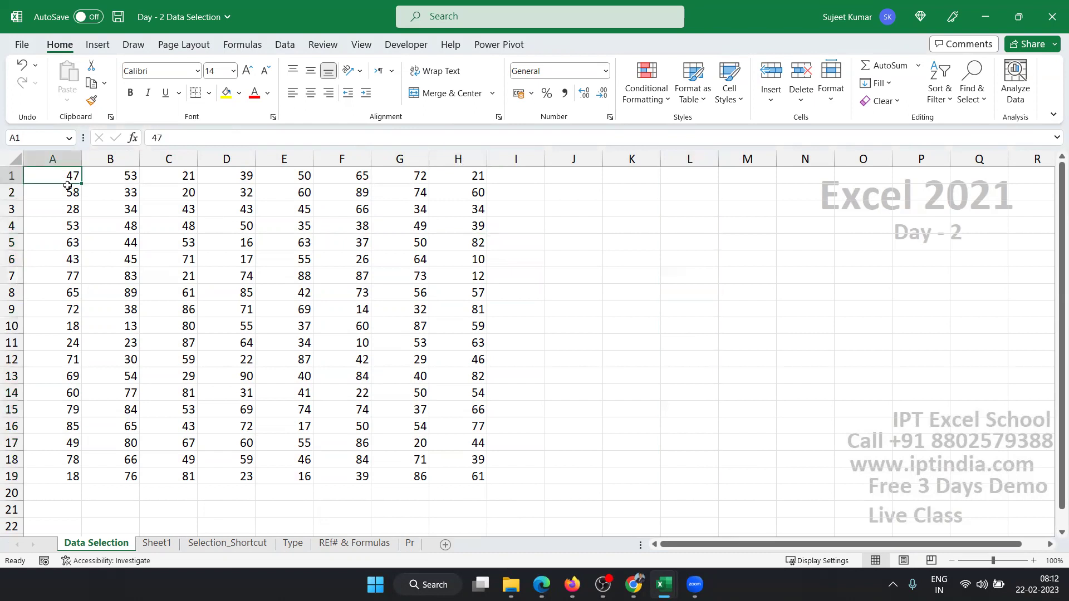
shift+click(477, 473)
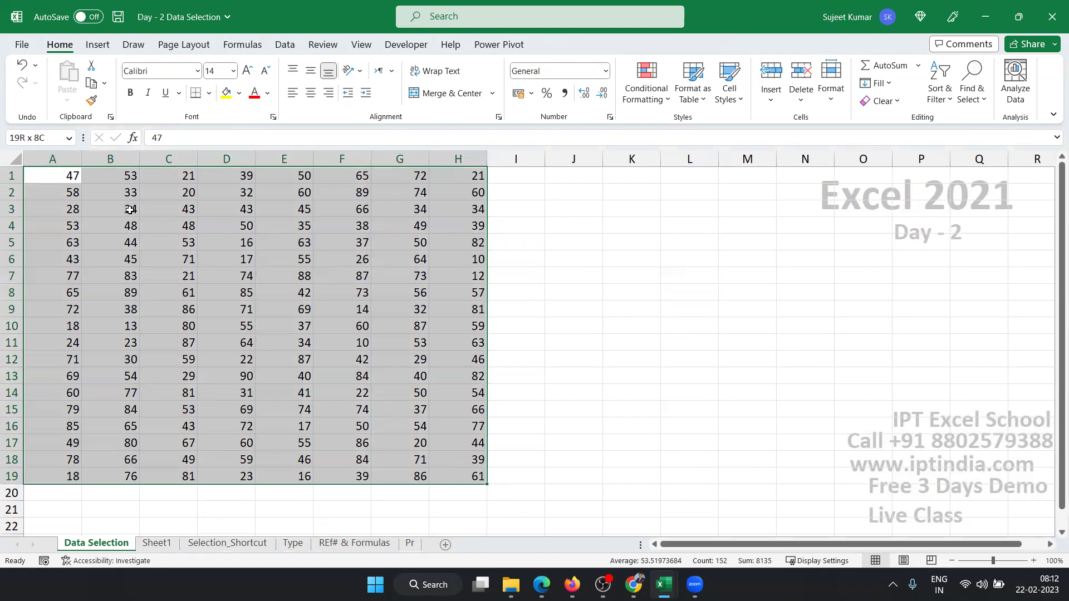
click(165, 222)
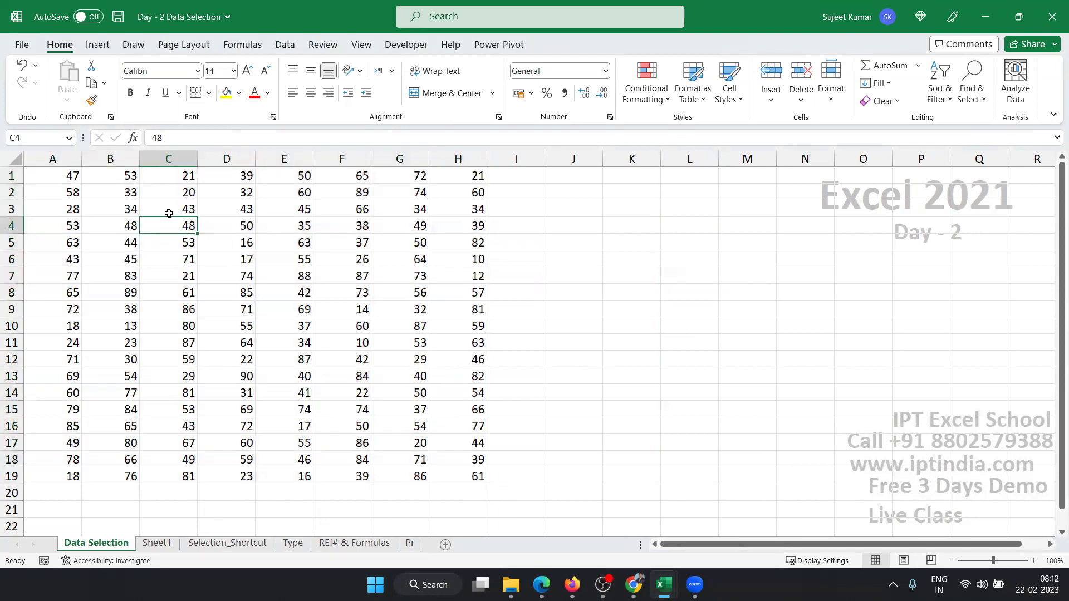
click(120, 186)
Use arrow keys to reach A1, Shift-extend along row 1 to F1, then return to B2.
key(Left)
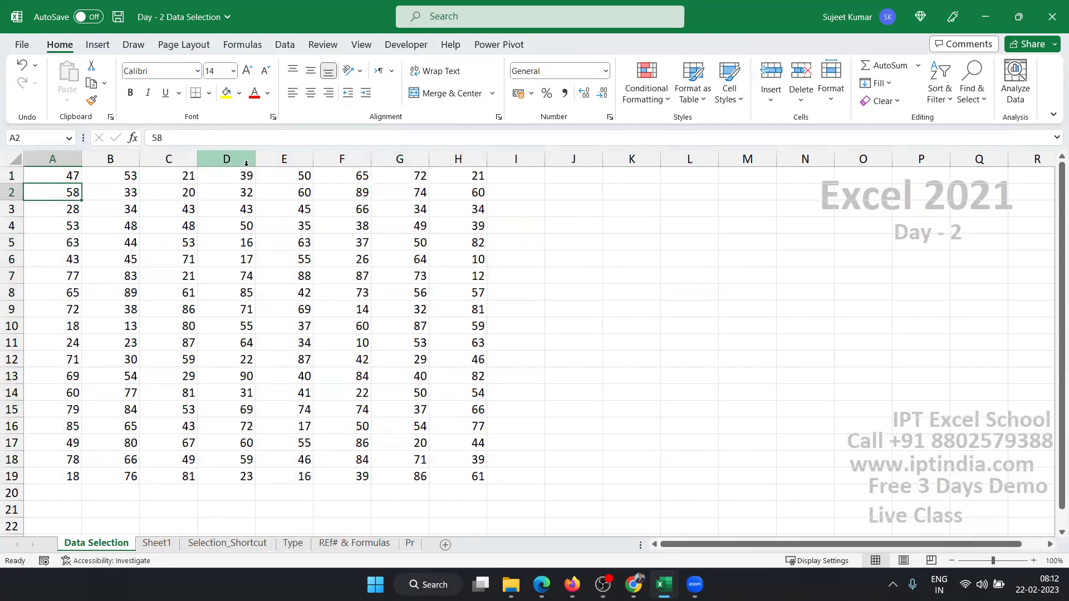
key(Up)
key(shift+Right)
key(shift+Right)
key(shift+Right)
key(shift+Right)
key(shift+Right)
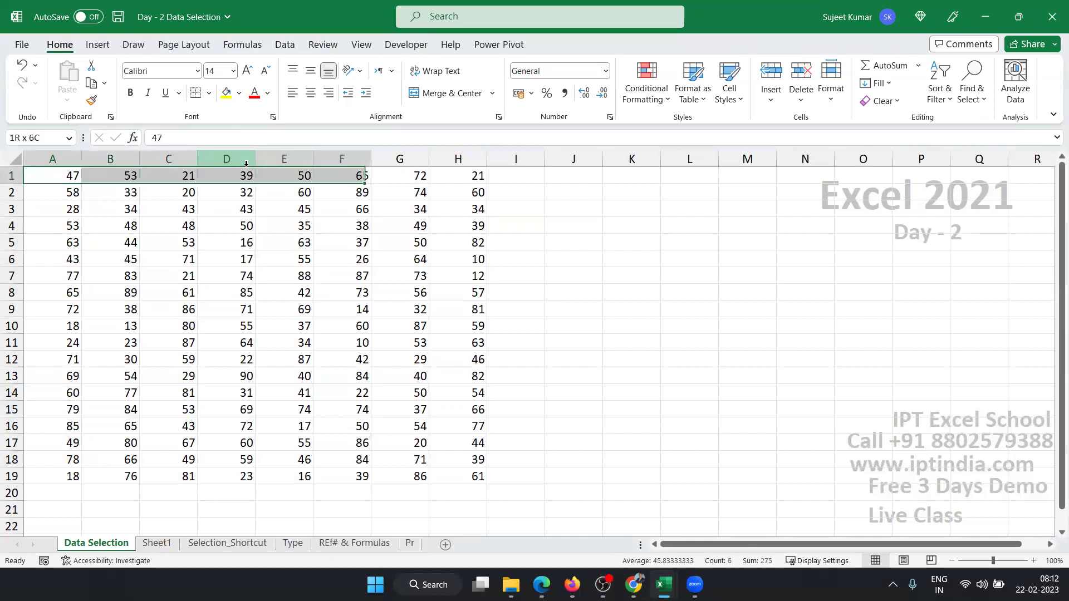
key(Left)
key(Down)
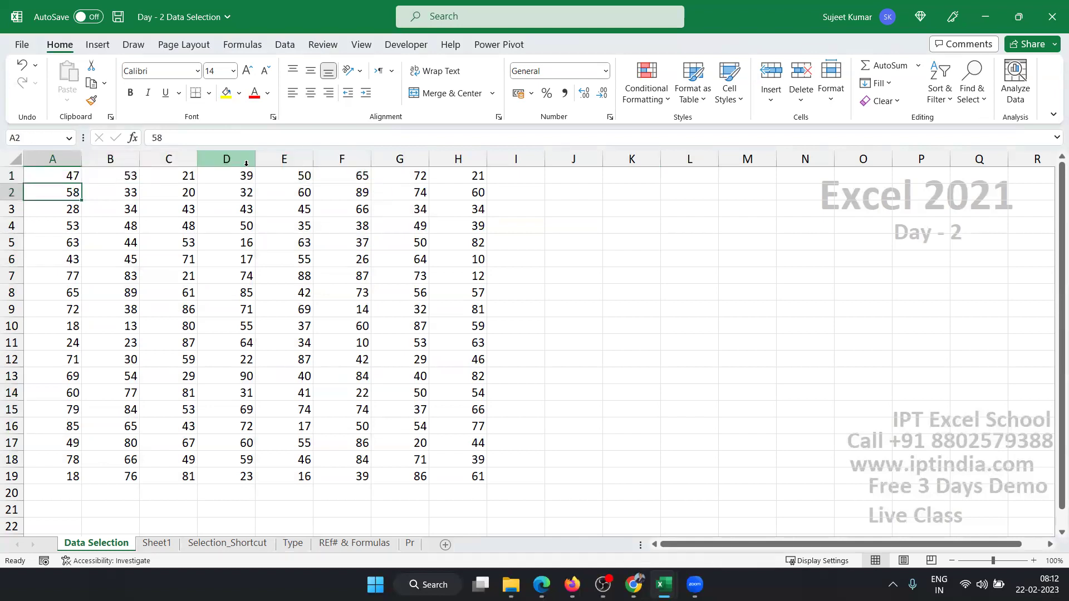
key(Right)
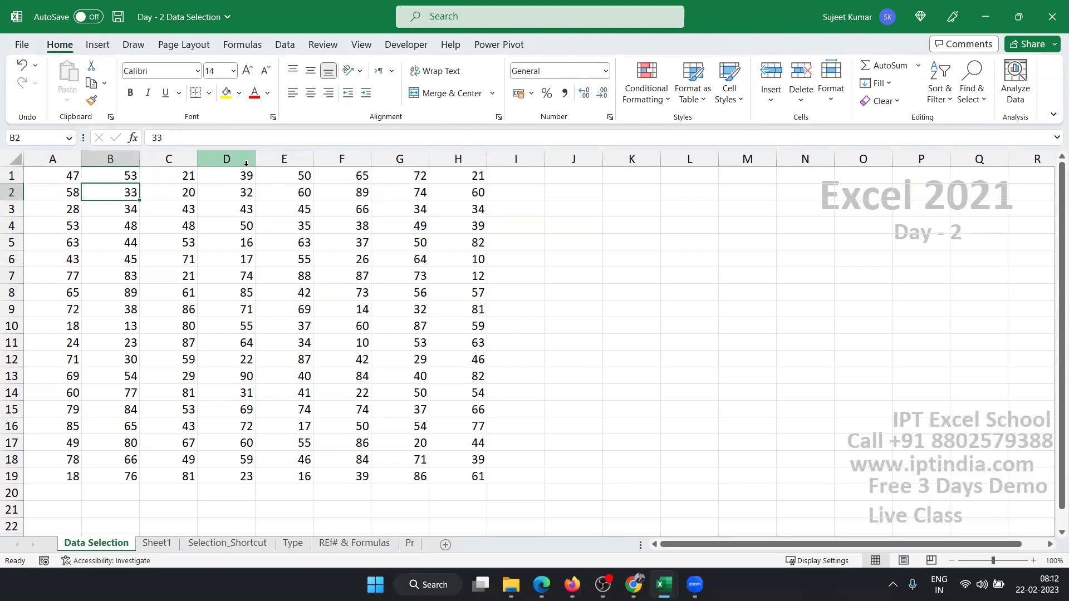
Show Ctrl+A selecting the A1:H19 data block, then the entire worksheet when pressed twice.
key(ctrl+a)
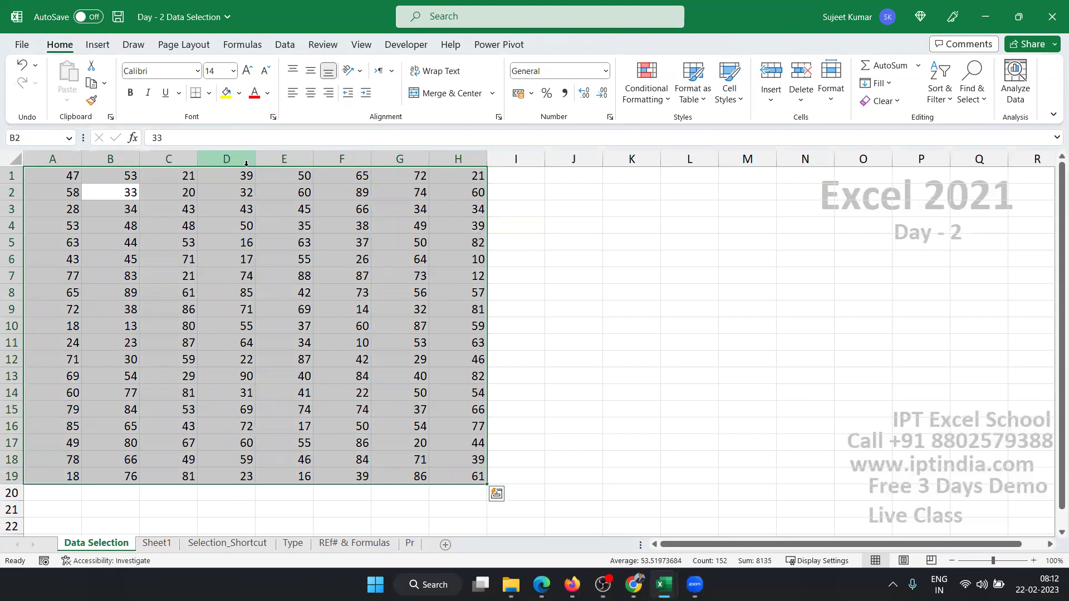
key(Down)
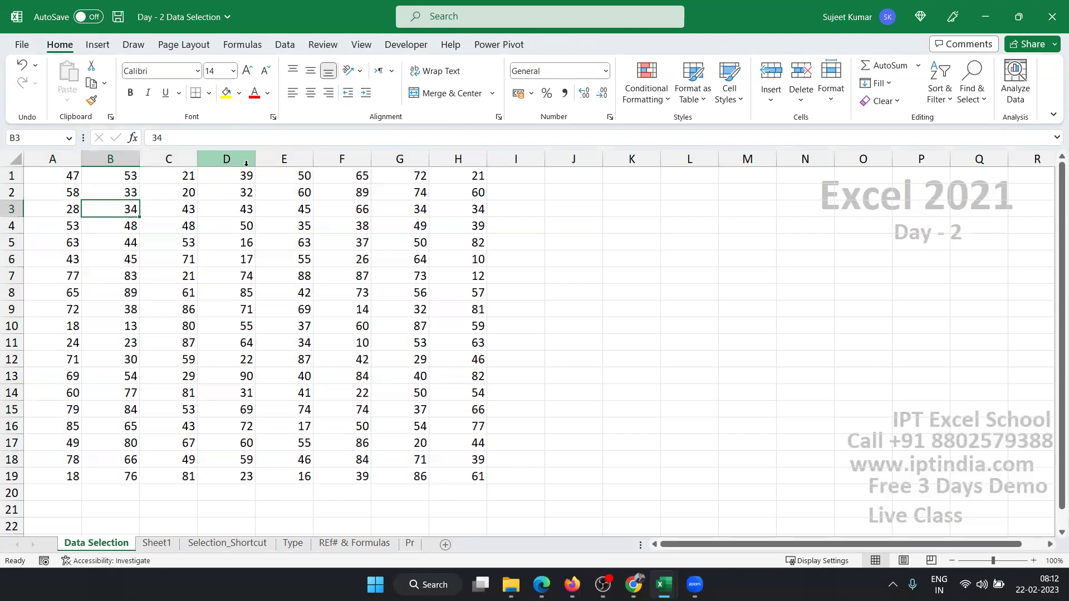
key(ctrl+a)
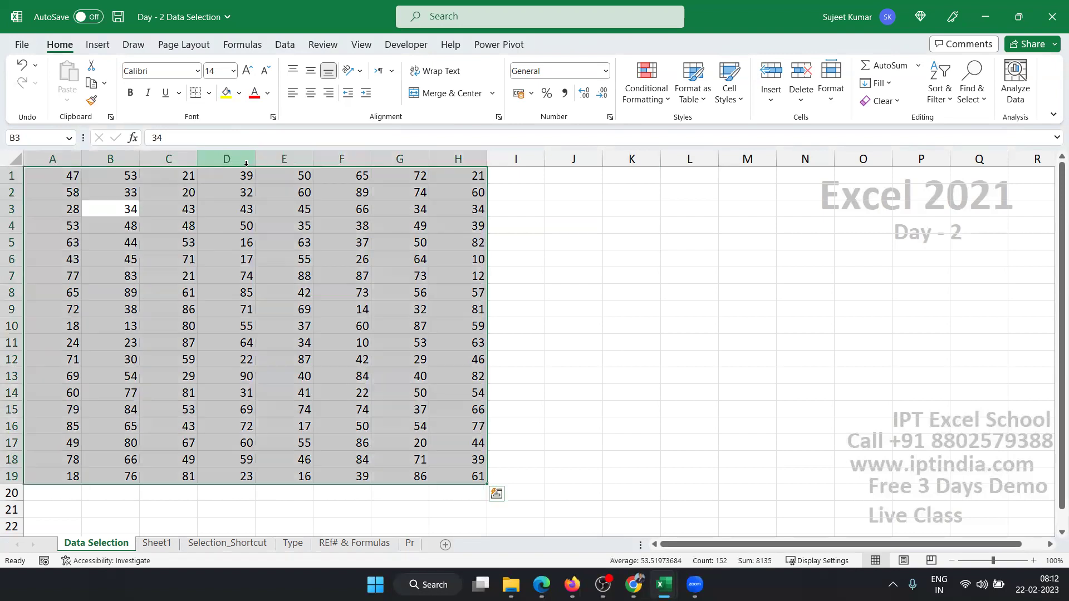
key(ctrl+a)
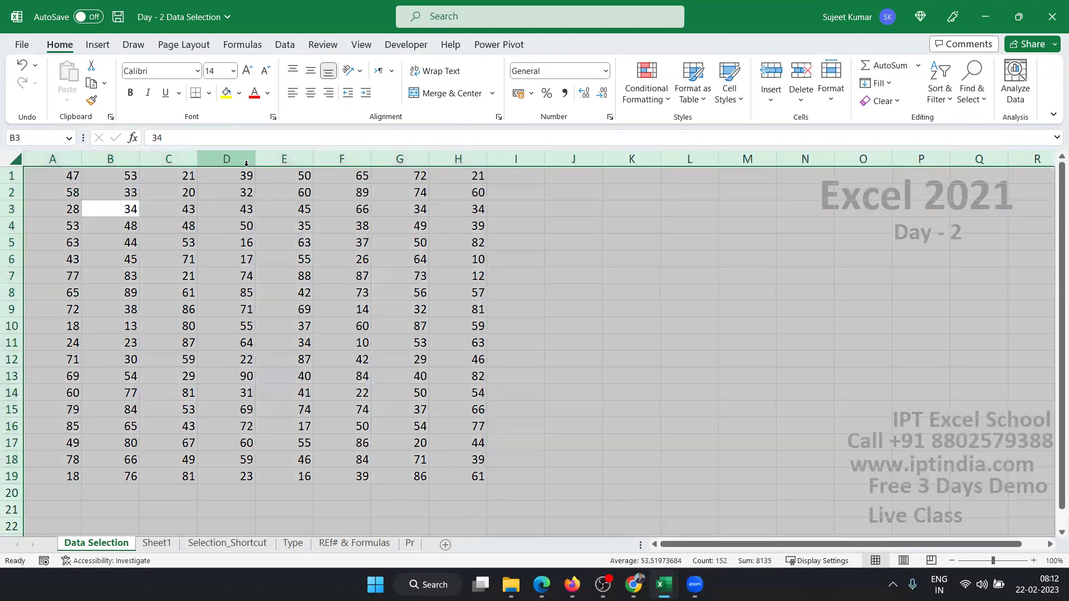
key(Up)
key(Down)
key(ctrl+a)
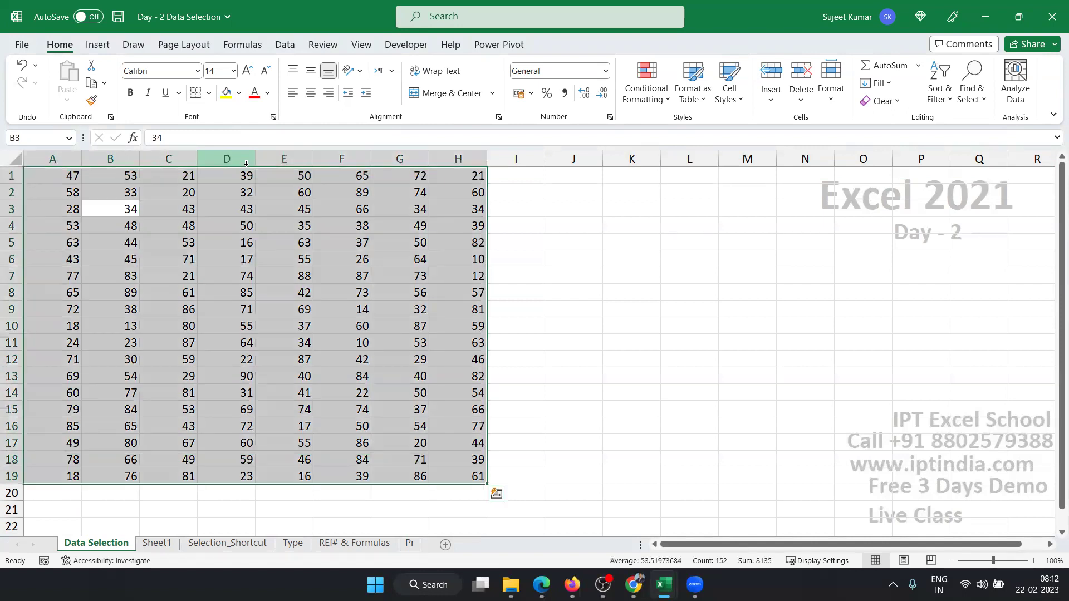
key(ctrl+a)
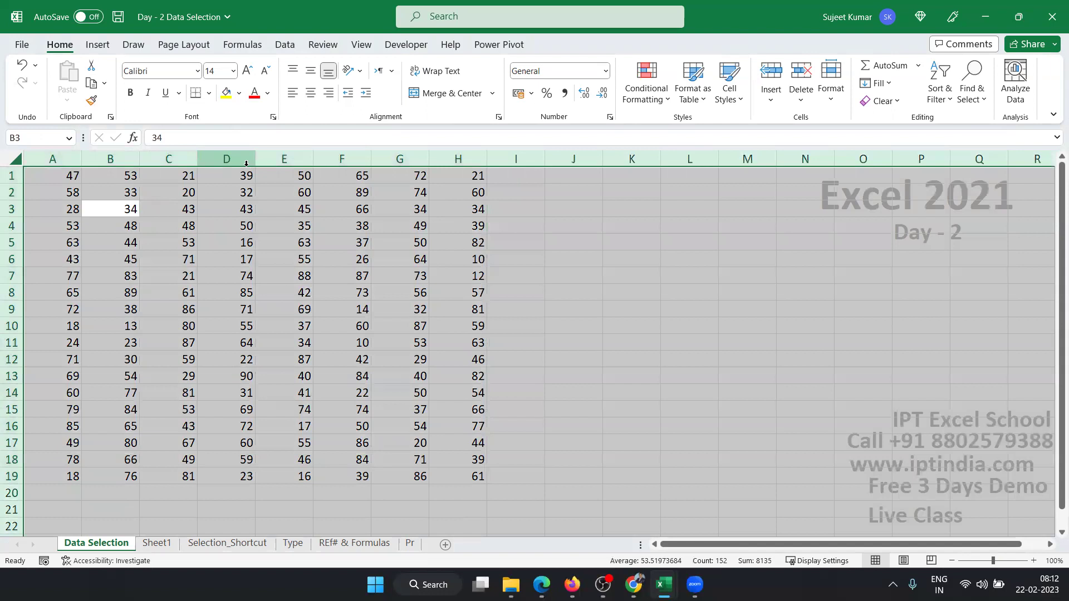
key(Up)
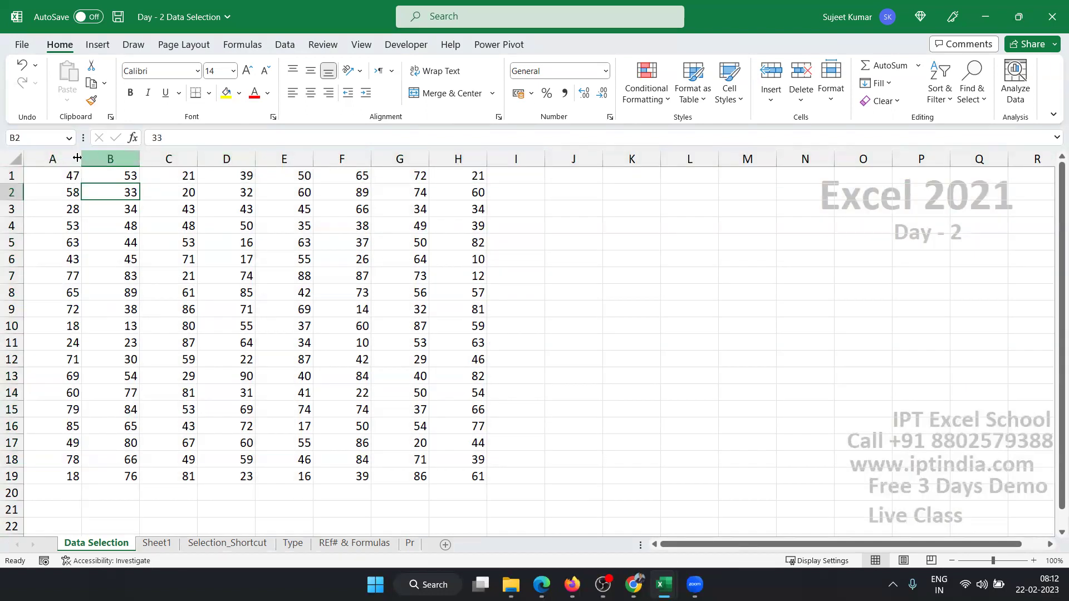
Select the entire worksheet via the corner button, then drag-select A1:H19 and pick F9.
click(14, 161)
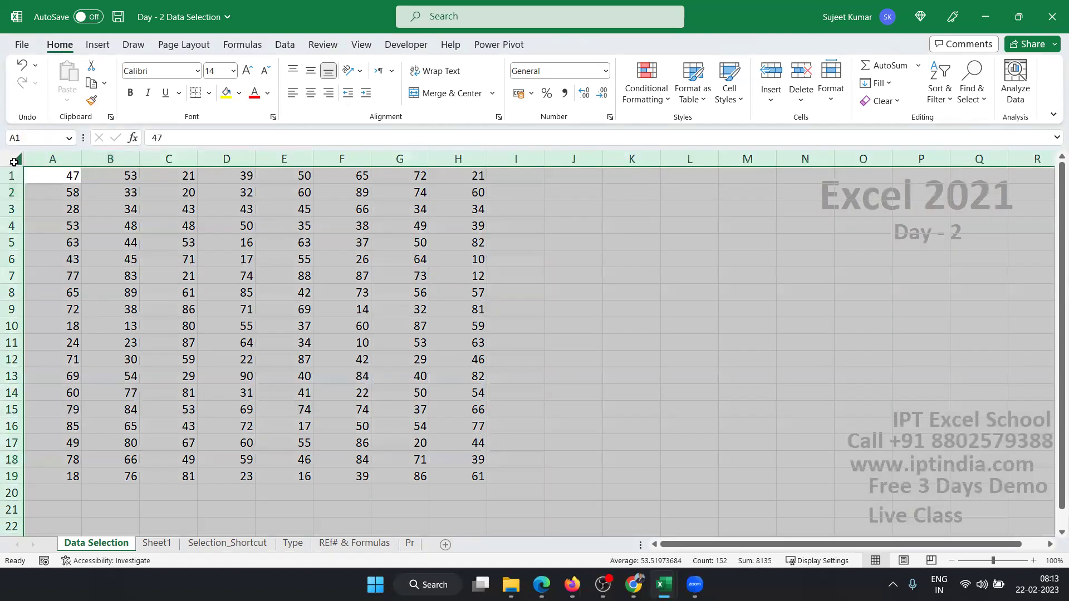
click(125, 225)
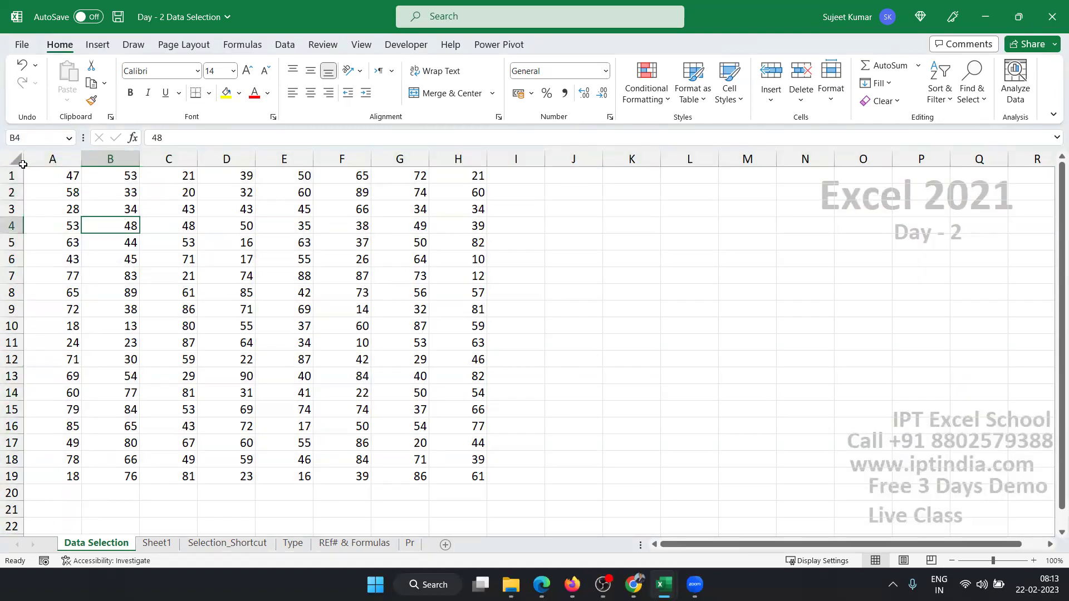
click(23, 164)
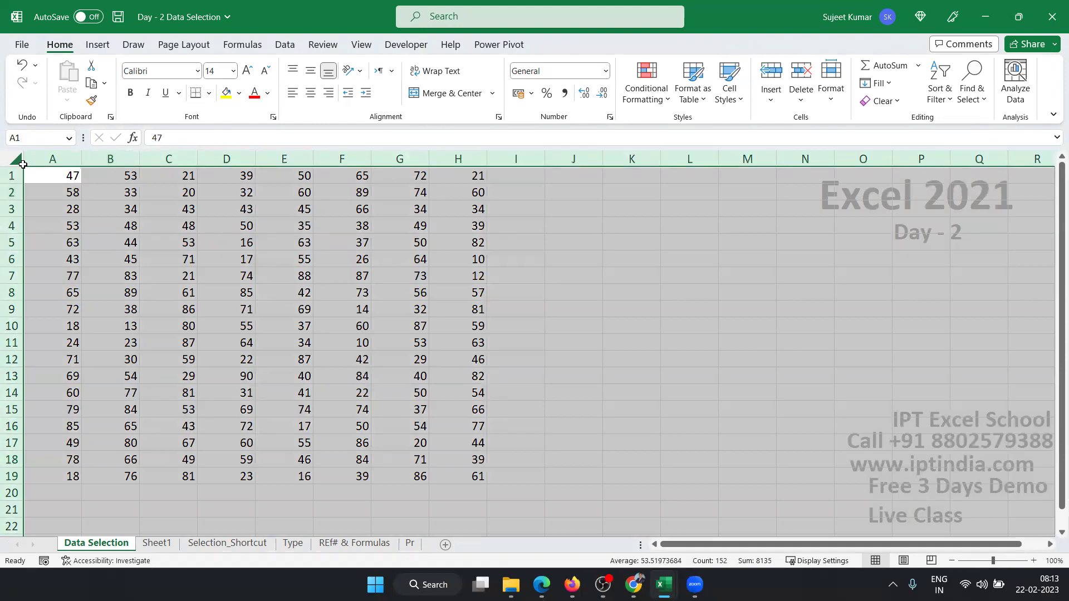
click(146, 187)
mouse_move(72, 174)
mouse_down()
mouse_move(261, 382)
mouse_move(483, 478)
mouse_up()
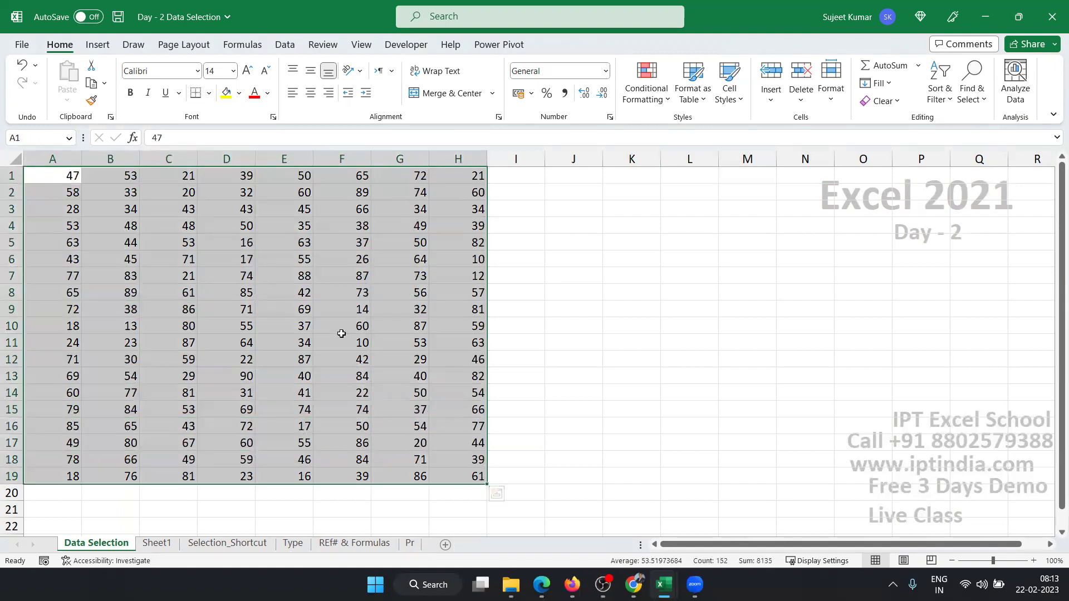
click(330, 316)
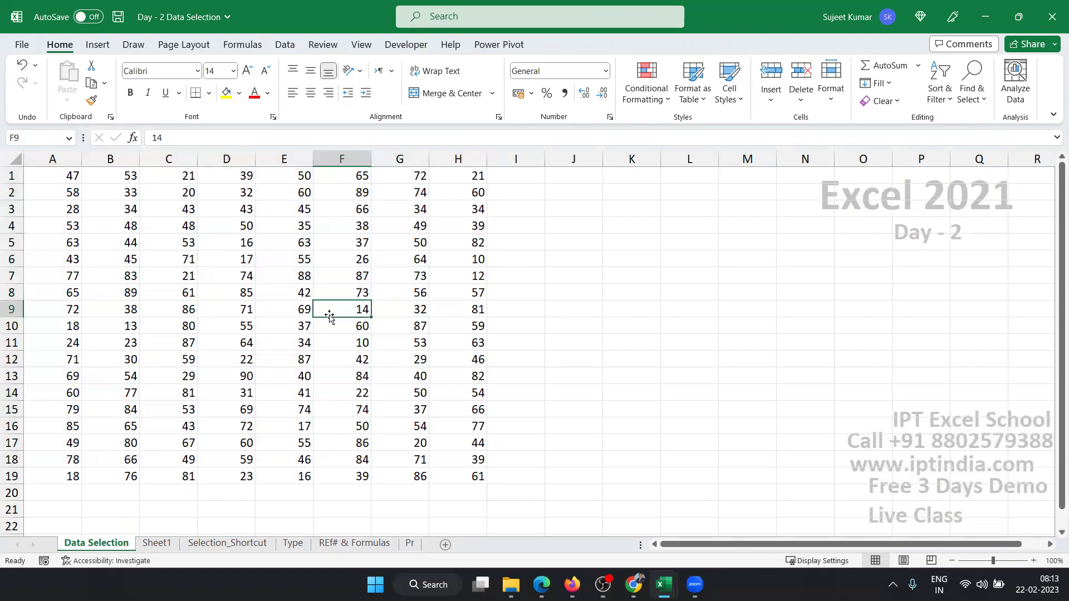
Select row 9 and insert a blank row there with Ctrl+Shift+=.
click(11, 310)
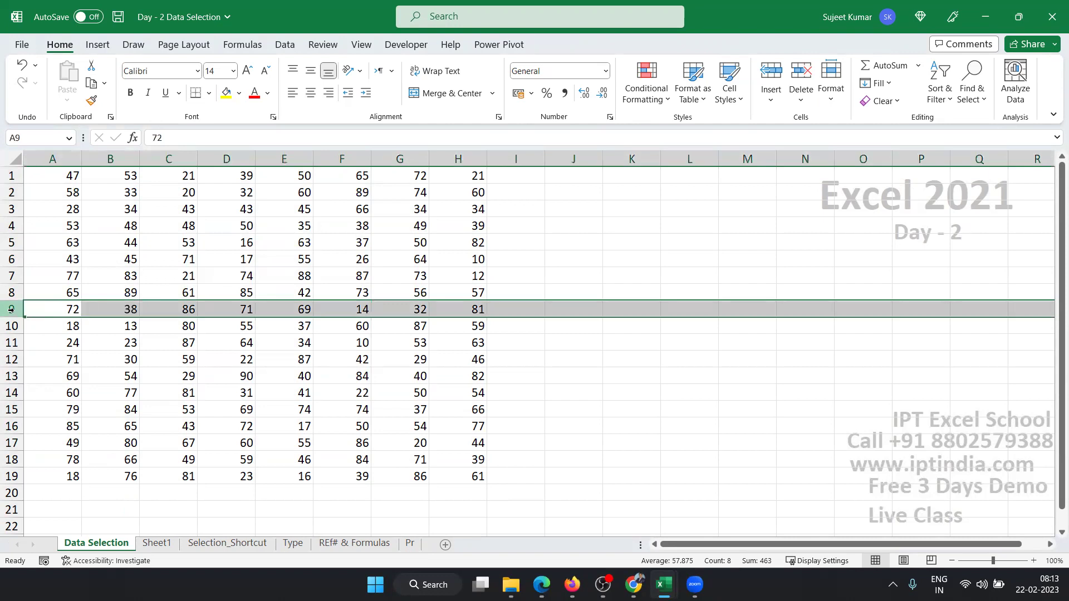
key(ctrl+shift+plus)
key(Up)
key(Up)
key(Up)
Move from A1 down to blank A9, extend across row 9, then return up to A4.
key(ctrl+Home)
key(Down)
key(Down)
key(Down)
key(Down)
key(Down)
key(Down)
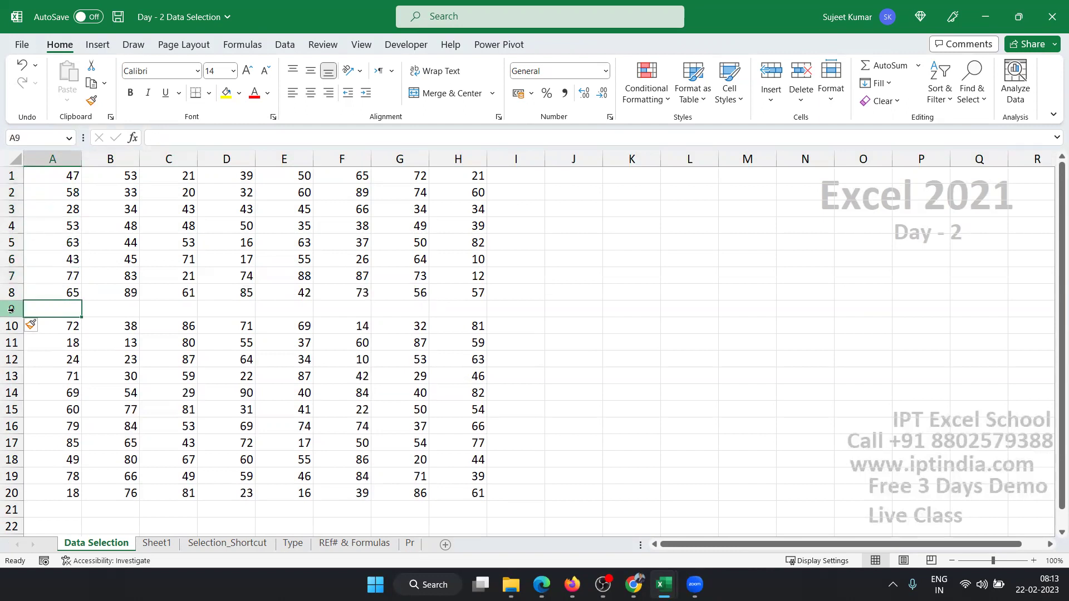
key(shift+Right)
key(shift+Right)
key(shift+Right)
key(shift+Right)
key(shift+Right)
key(shift+Right)
key(shift+Right)
key(shift+Right)
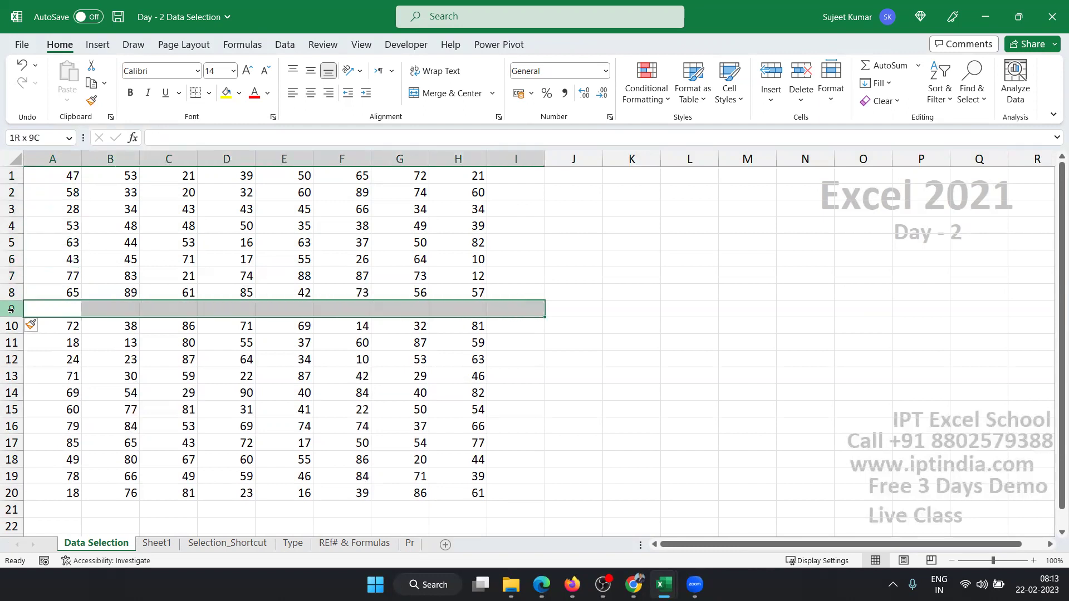
key(Right)
key(Left)
key(Up)
key(Up)
key(Up)
key(Up)
key(Up)
key(Up)
key(Up)
Use Ctrl+A to select block A1:H8 above the blank row, then move down column A.
key(ctrl+a)
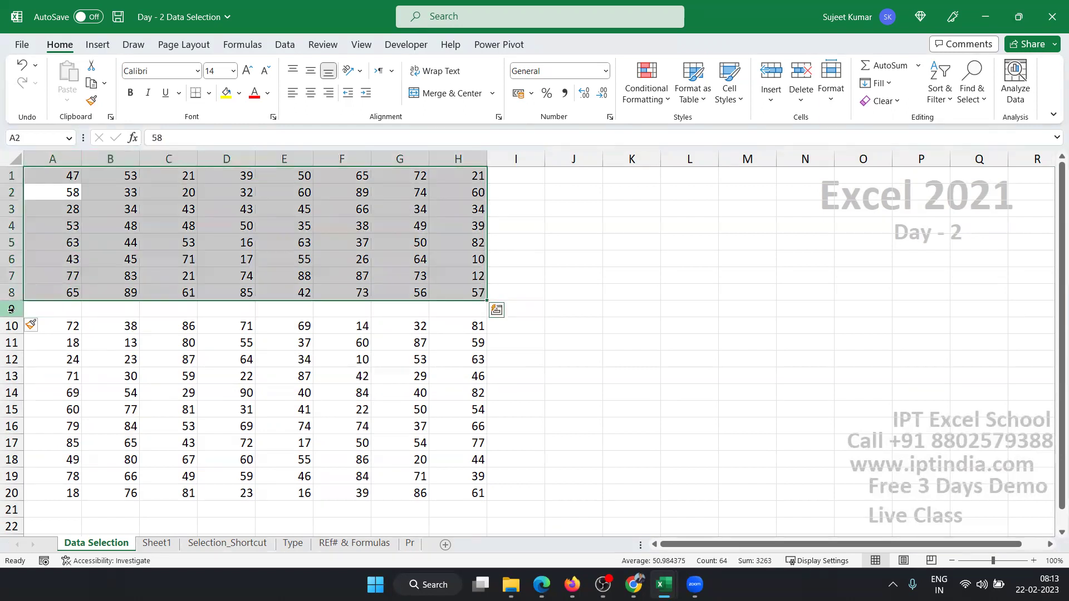
key(Right)
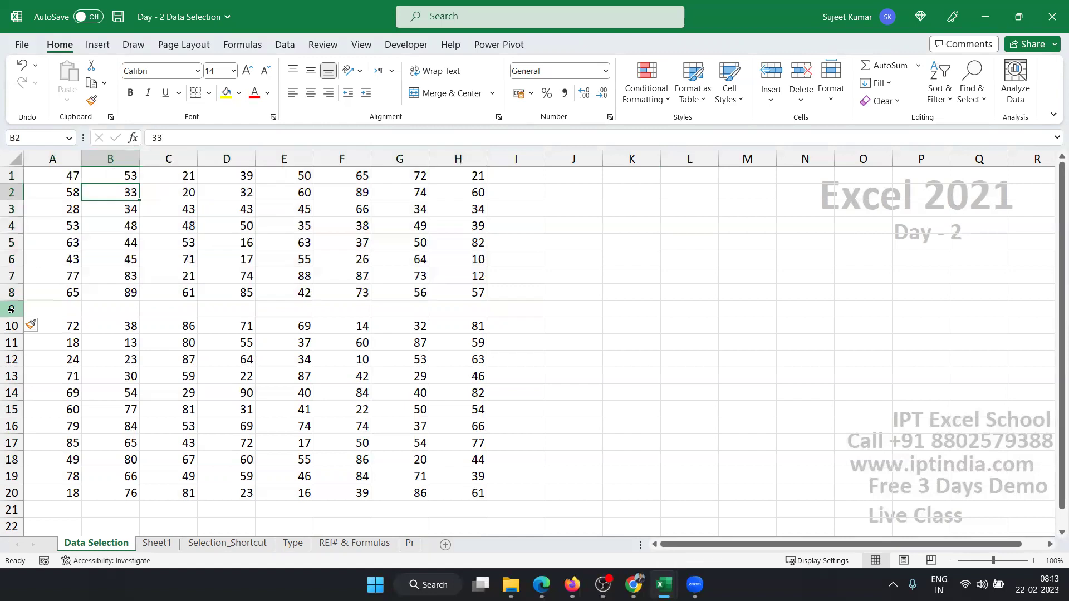
key(Left)
key(ctrl+a)
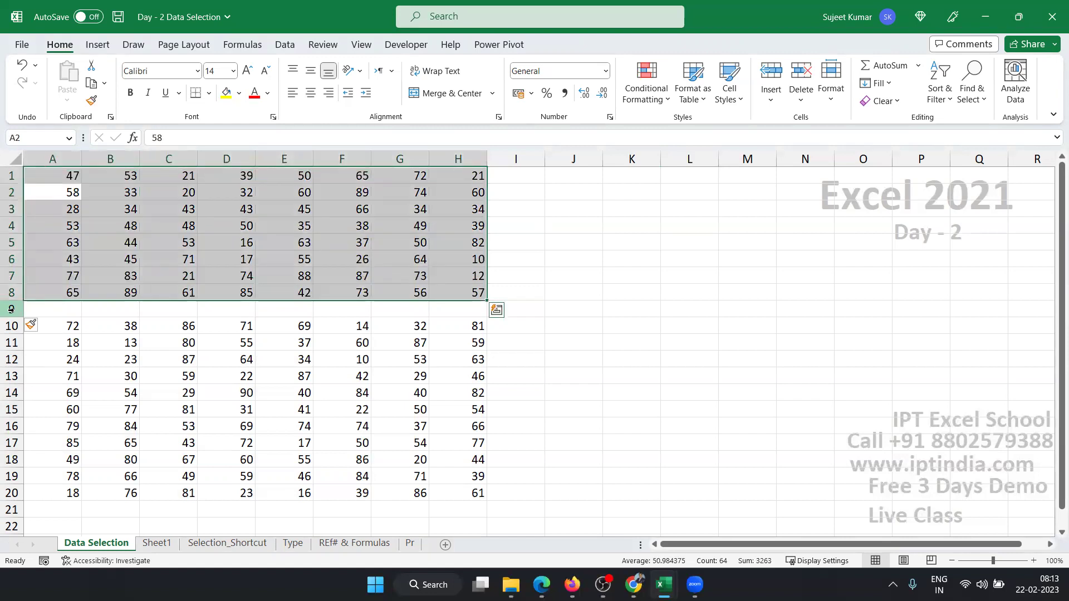
key(Down)
key(Down)
key(Down)
key(Down)
key(Down)
key(Down)
key(Down)
key(Down)
key(Down)
key(ctrl+Up)
key(ctrl+Up)
key(ctrl+Up)
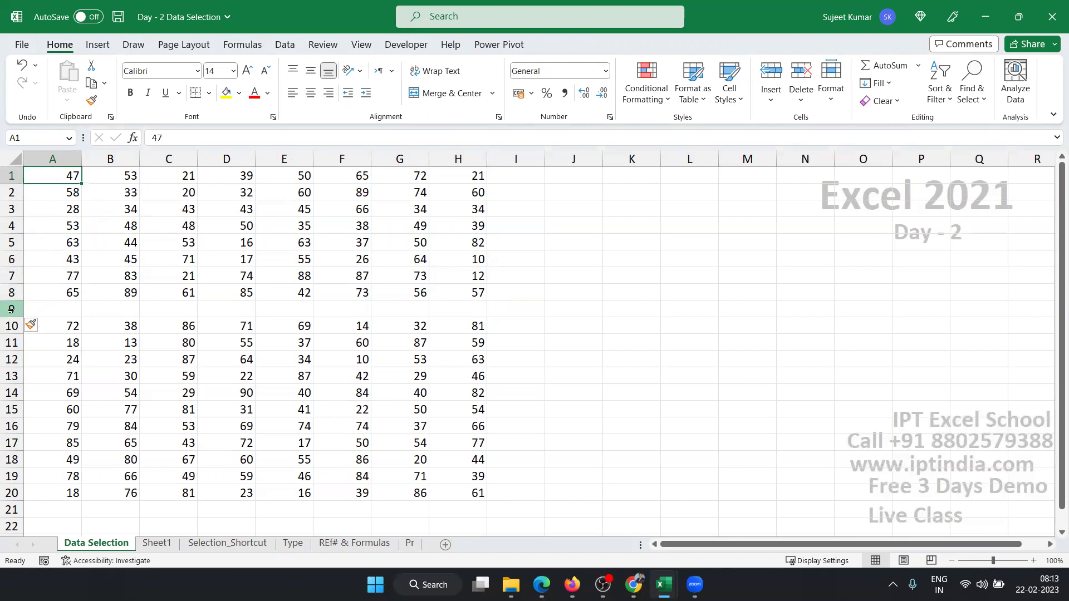
Jump with Ctrl+arrows, Shift-extend to A1:H10, then undo the blank row 9 with Ctrl+Z.
key(Down)
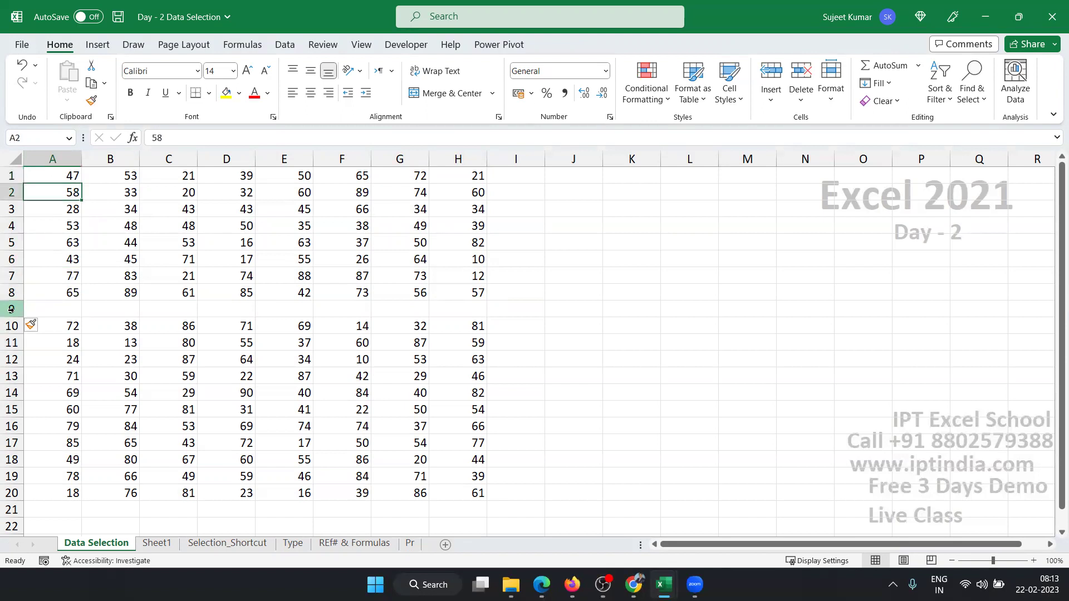
key(ctrl+Down)
key(ctrl+Down)
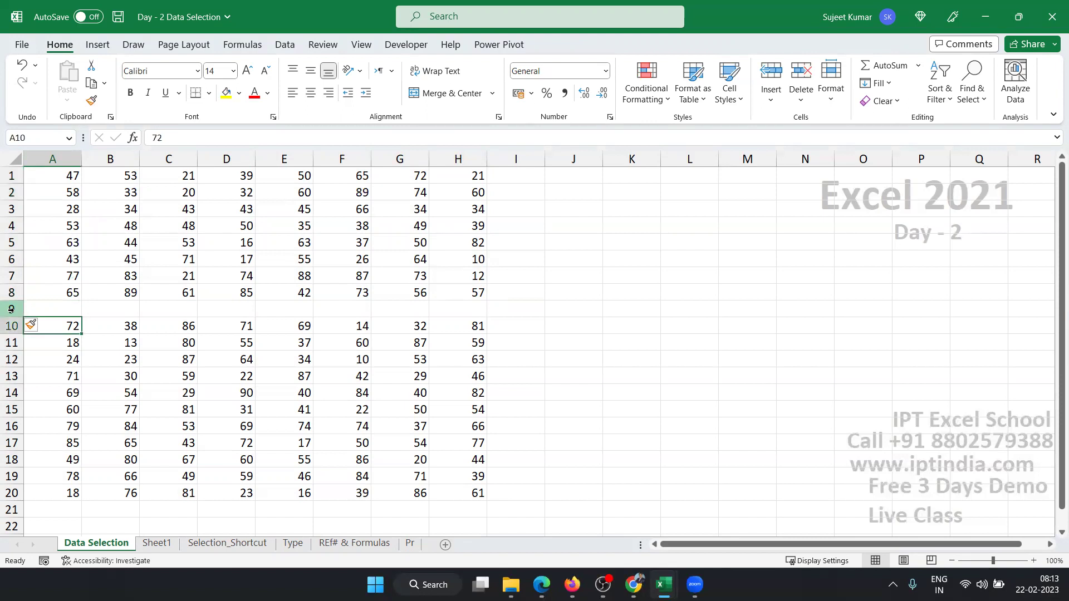
key(ctrl+Up)
key(ctrl+Up)
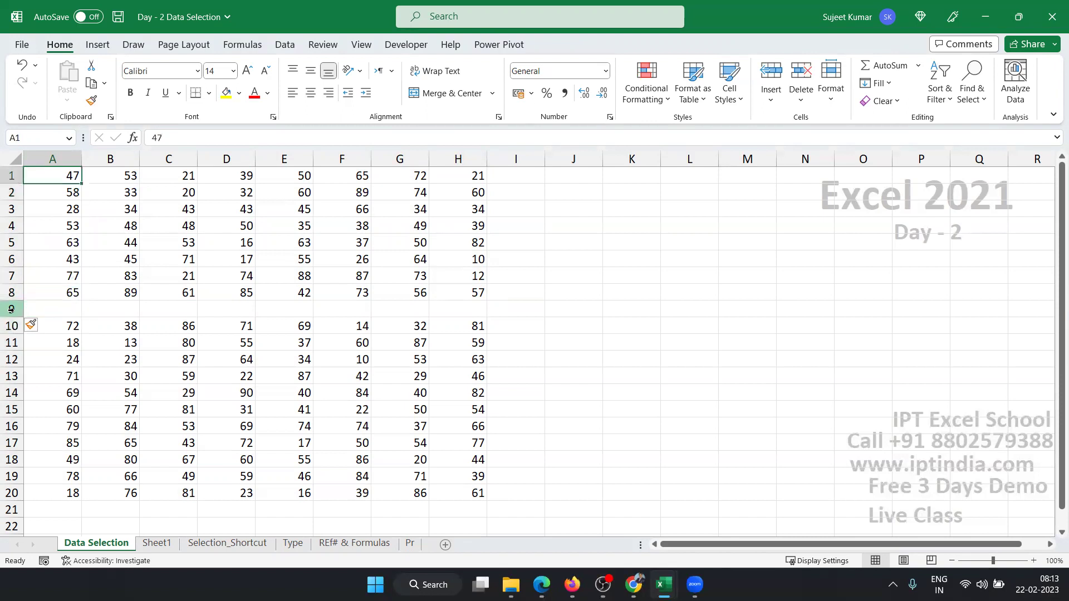
key(ctrl+shift+Right)
key(ctrl+shift+Down)
key(shift+Down)
key(shift+Down)
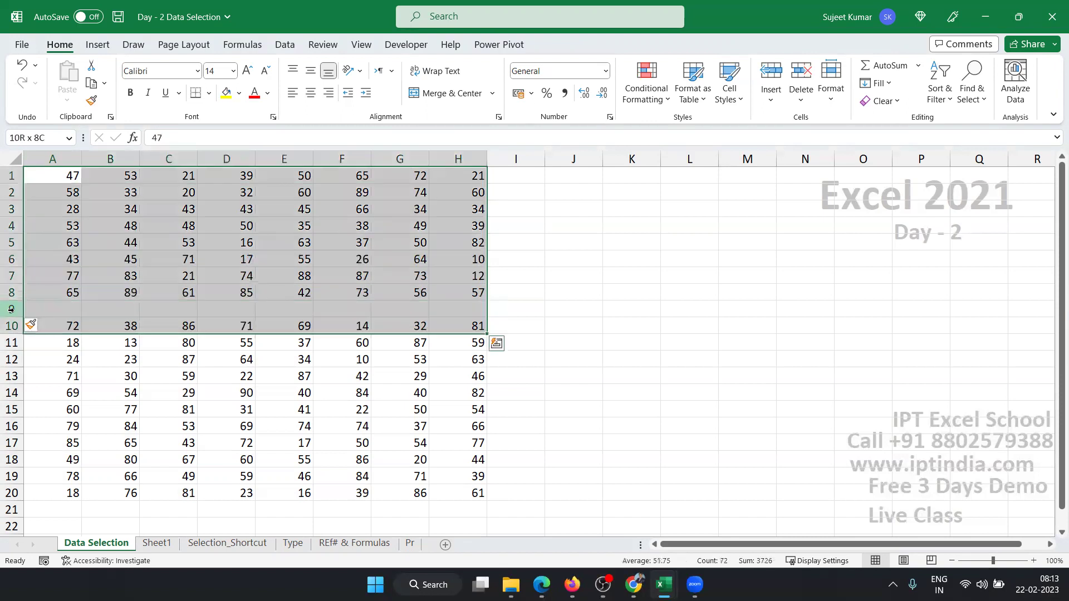
key(ctrl+Home)
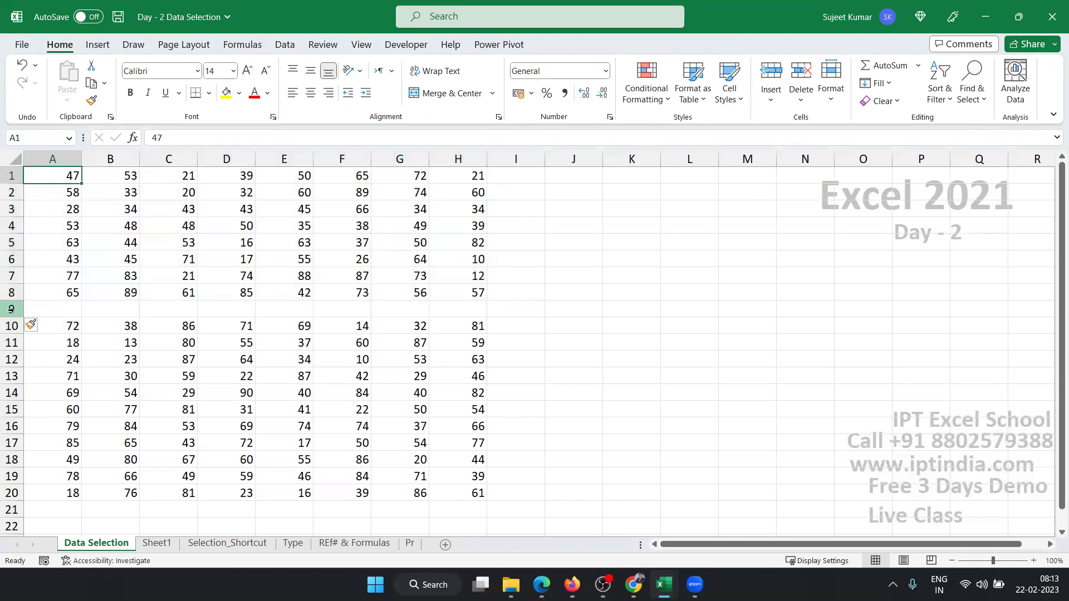
key(ctrl+z)
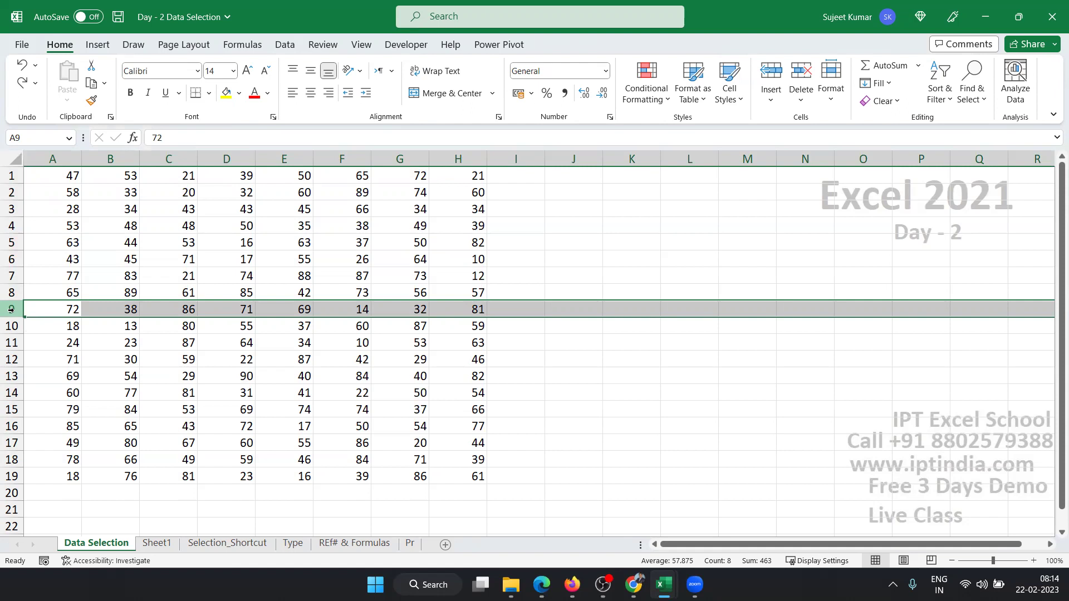
Delete the value 71 from cell A12, then return to cell A1.
scroll(11, 390, down, 2)
scroll(11, 411, up, 2)
key(Down)
key(Down)
key(Down)
key(Delete)
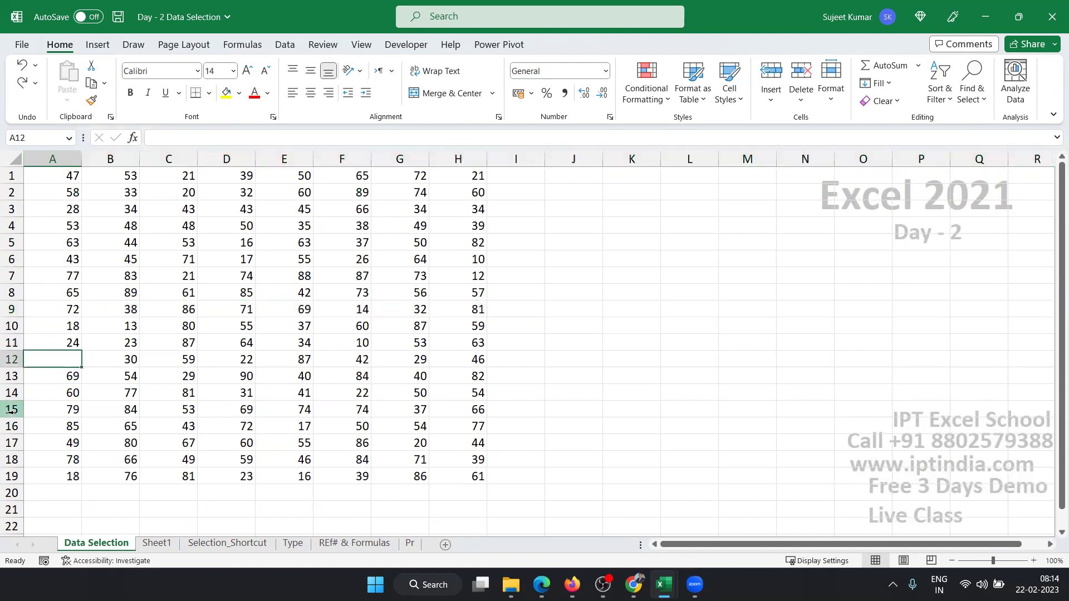
key(Right)
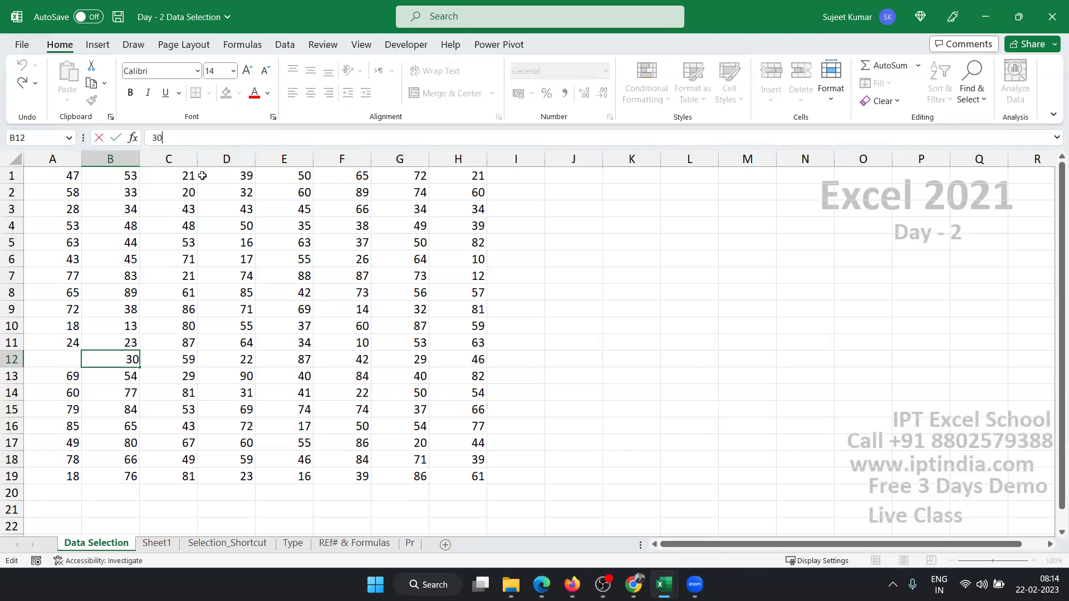
drag(189, 193, 186, 176)
click(53, 174)
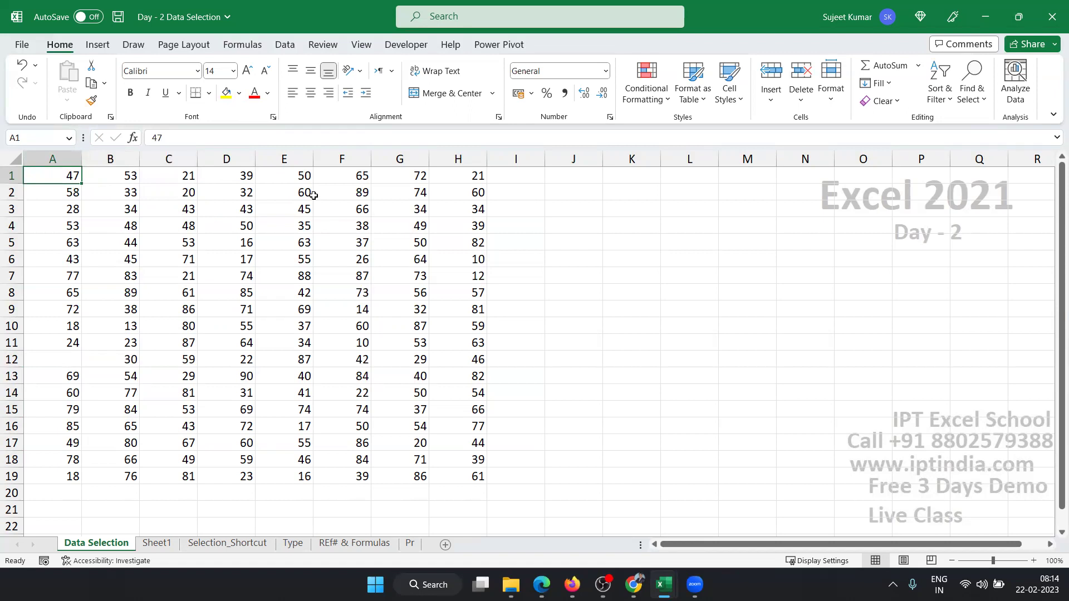
key(ctrl+Down)
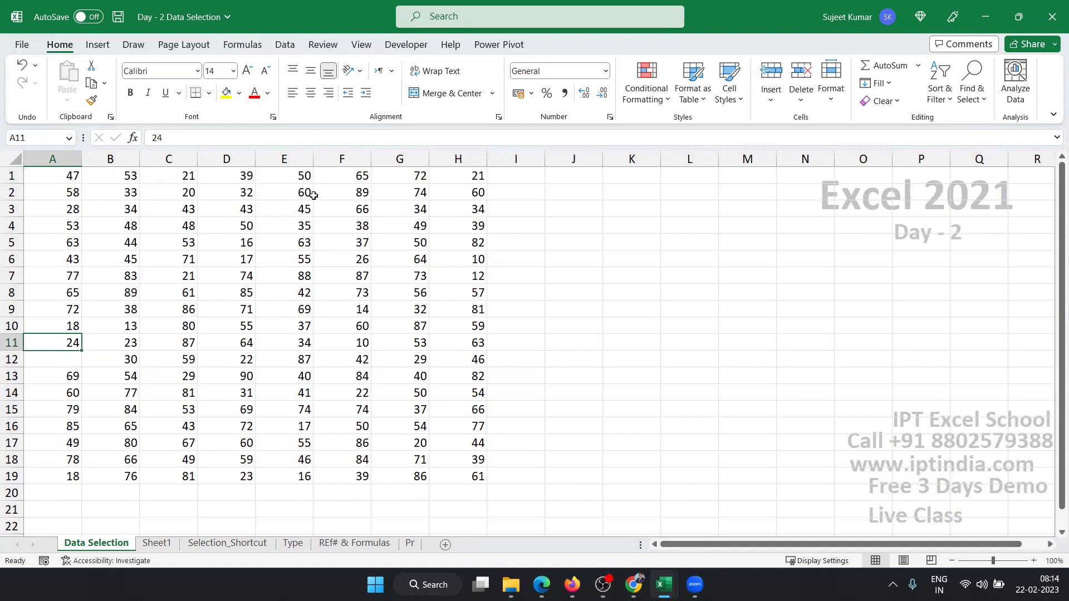
key(Down)
key(Down)
key(Down)
key(Up)
key(Up)
key(Up)
key(Up)
key(Up)
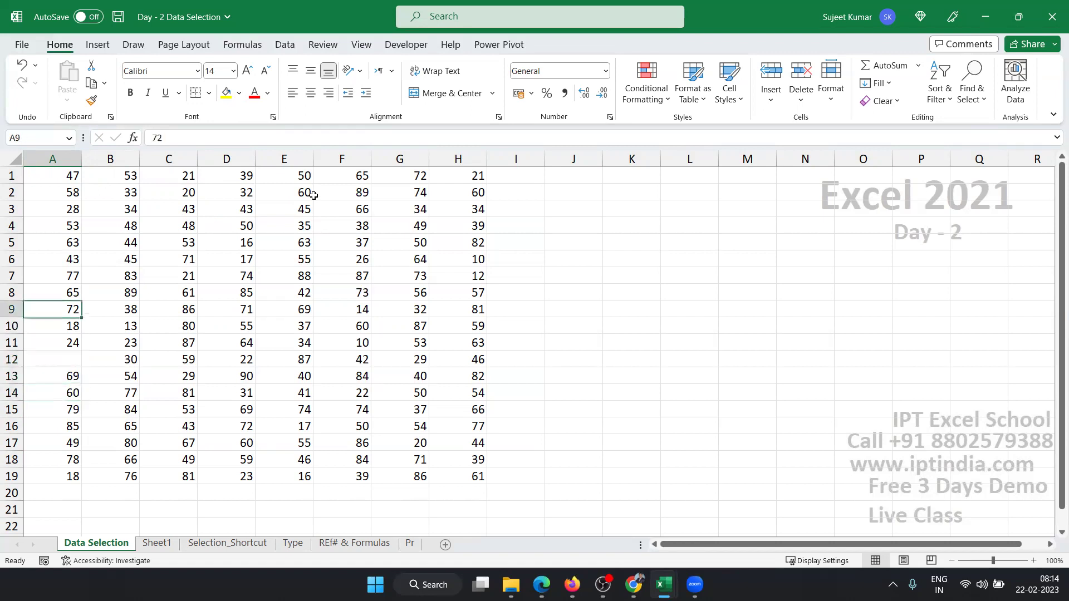
key(ctrl+Up)
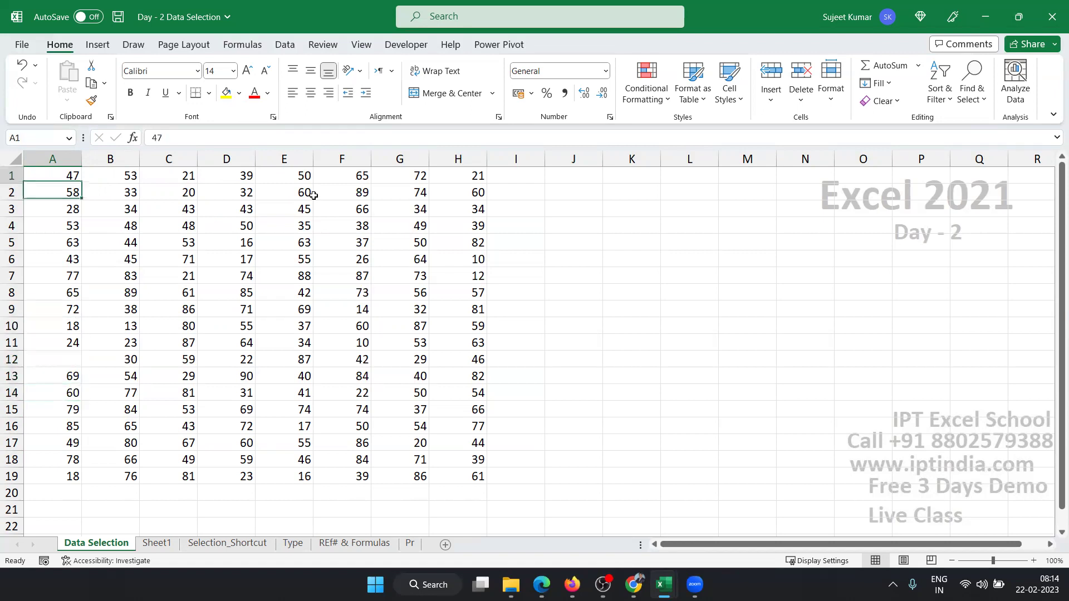
key(ctrl+Down)
key(ctrl+Up)
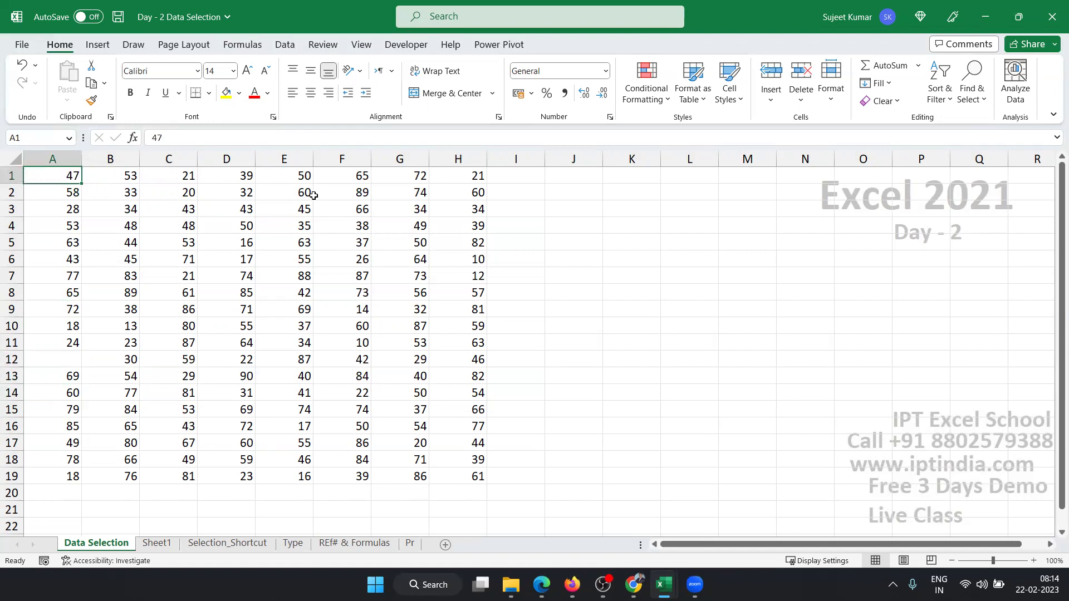
key(ctrl+Right)
key(ctrl+Down)
key(ctrl+Left)
key(ctrl+Up)
key(ctrl+Right)
key(ctrl+Up)
key(ctrl+Left)
key(ctrl+Down)
key(ctrl+Down)
key(ctrl+Down)
key(ctrl+Down)
key(ctrl+Up)
key(ctrl+Up)
key(ctrl+Up)
key(ctrl+Up)
key(ctrl+Down)
key(Up)
key(ctrl+Up)
key(ctrl+Down)
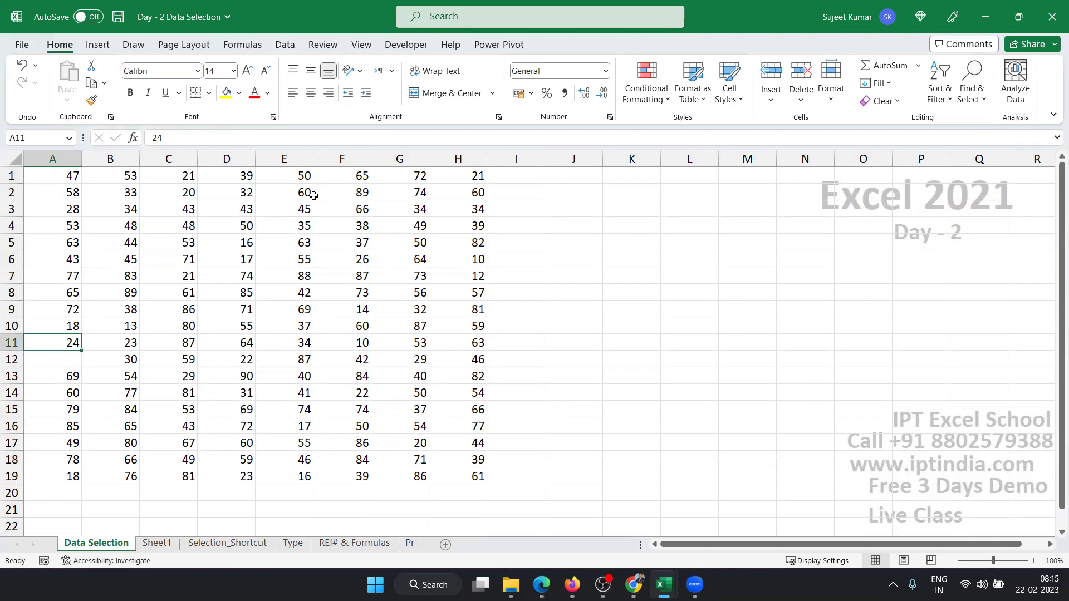
key(Down)
Enter 65 in A12 and select the A1:H19 block with Ctrl+Shift+arrows.
text(65)
key(ctrl+Up)
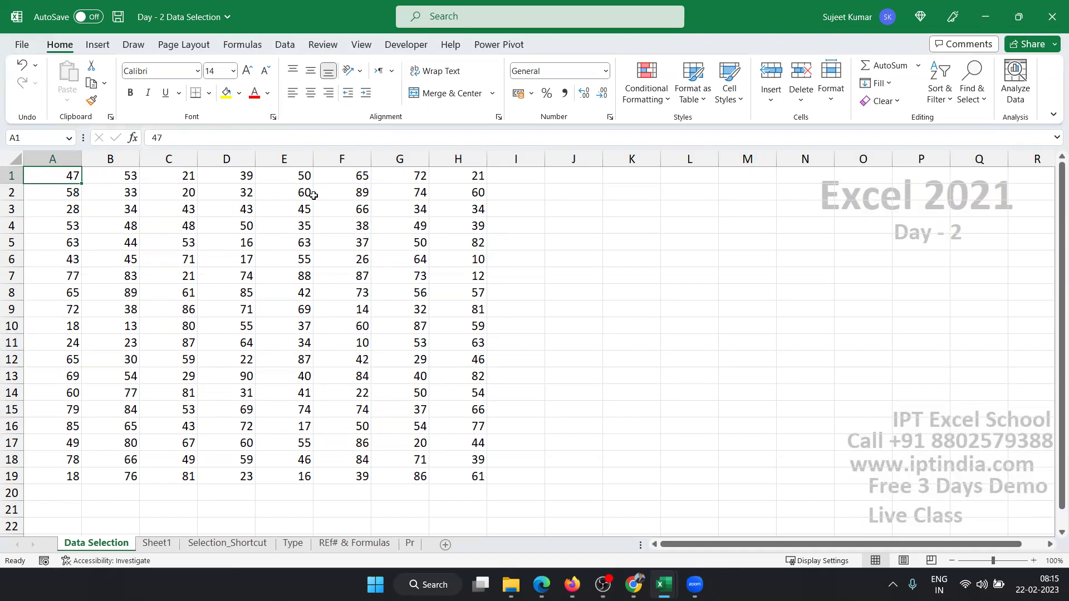
key(ctrl+shift+Right)
key(ctrl+shift+Down)
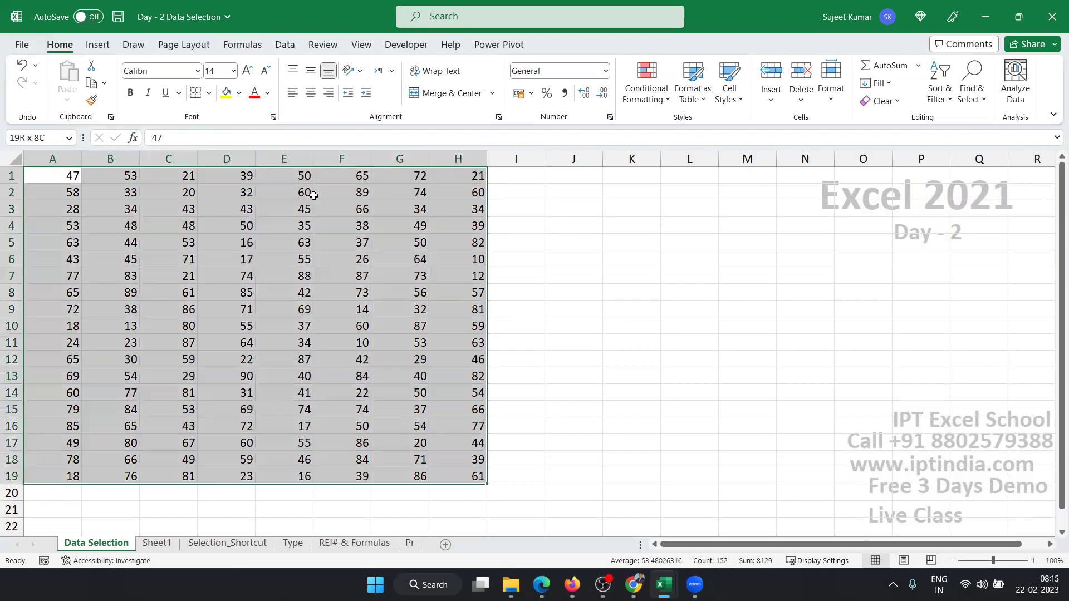
key(ctrl+Home)
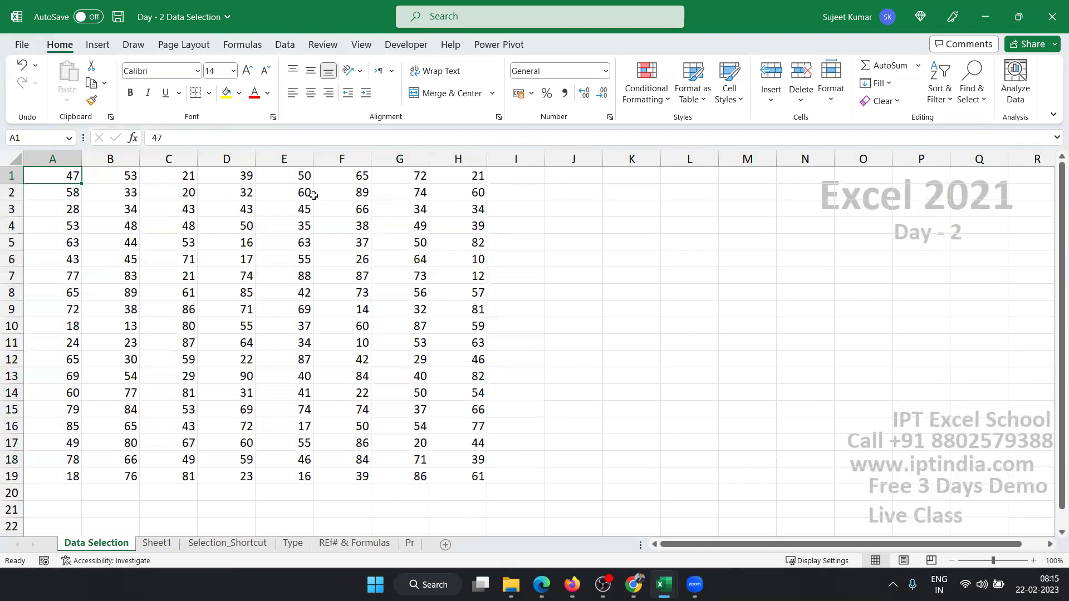
key(ctrl+shift+Right)
key(ctrl+shift+Down)
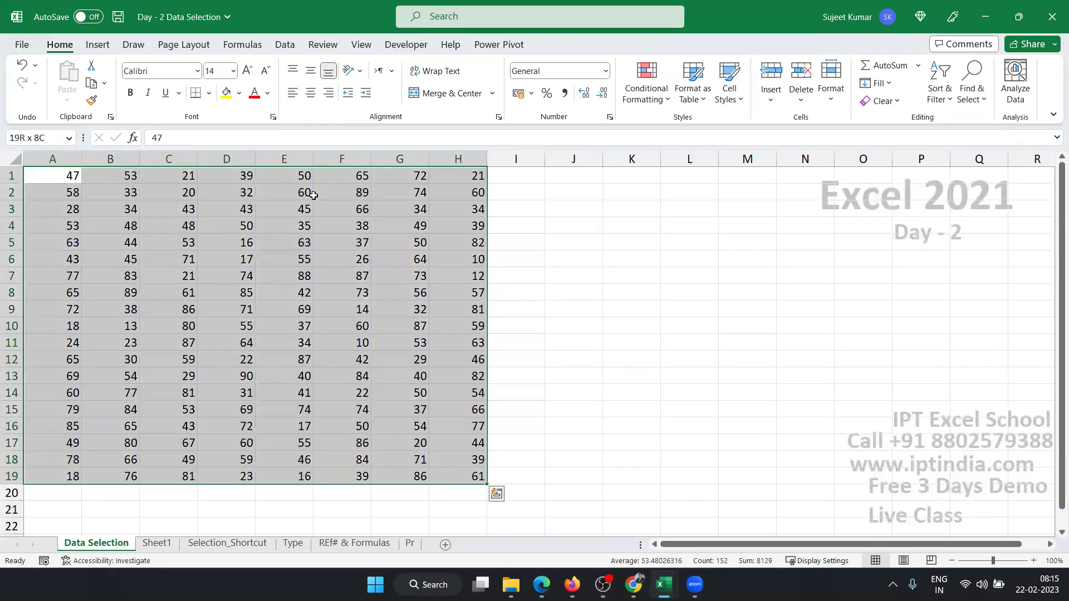
key(ctrl+Home)
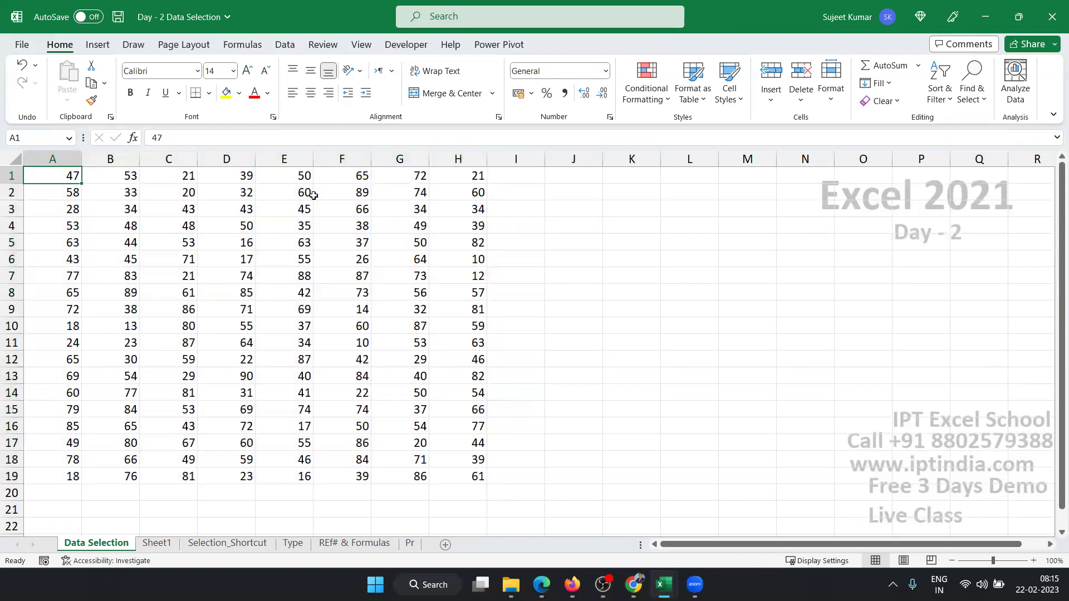
Select A1:Q19 with Ctrl+Shift+End and open Quick Analysis with Ctrl+Q.
key(ctrl+shift+End)
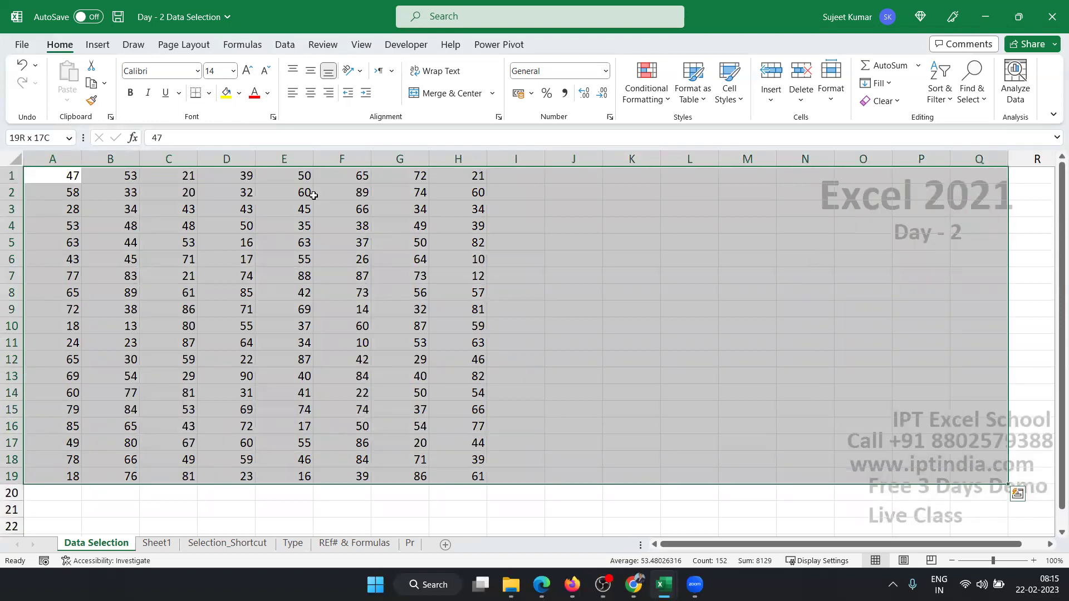
key(ctrl+Home)
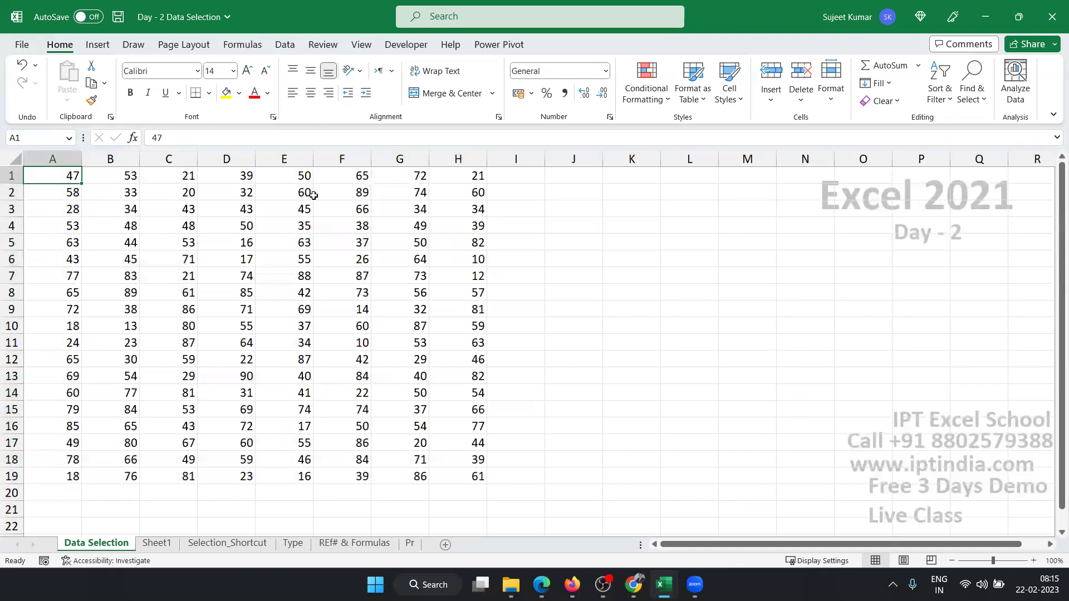
key(ctrl+shift+End)
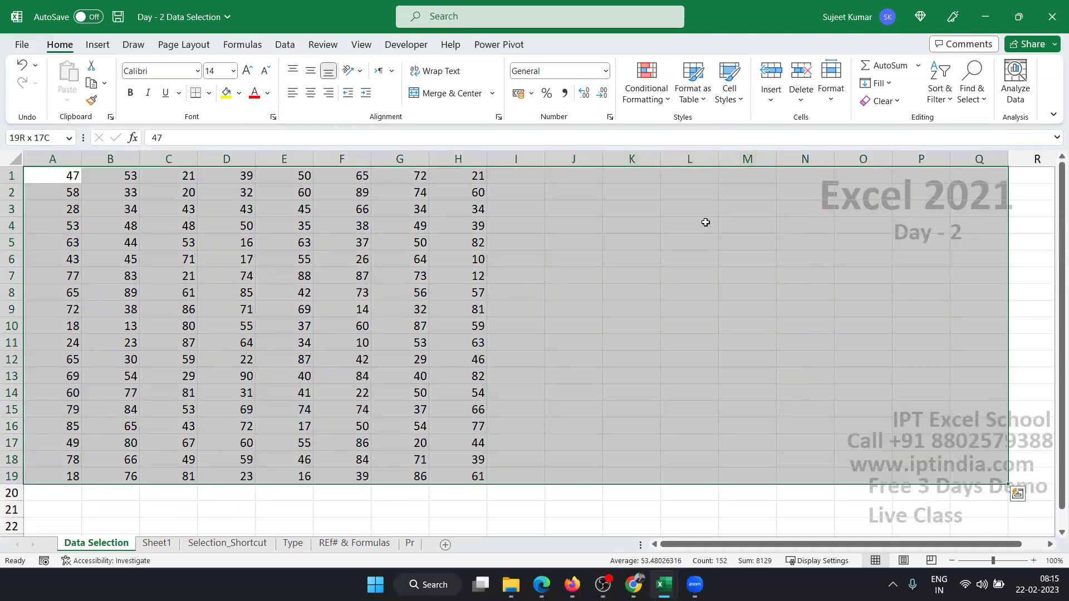
key(ctrl+q)
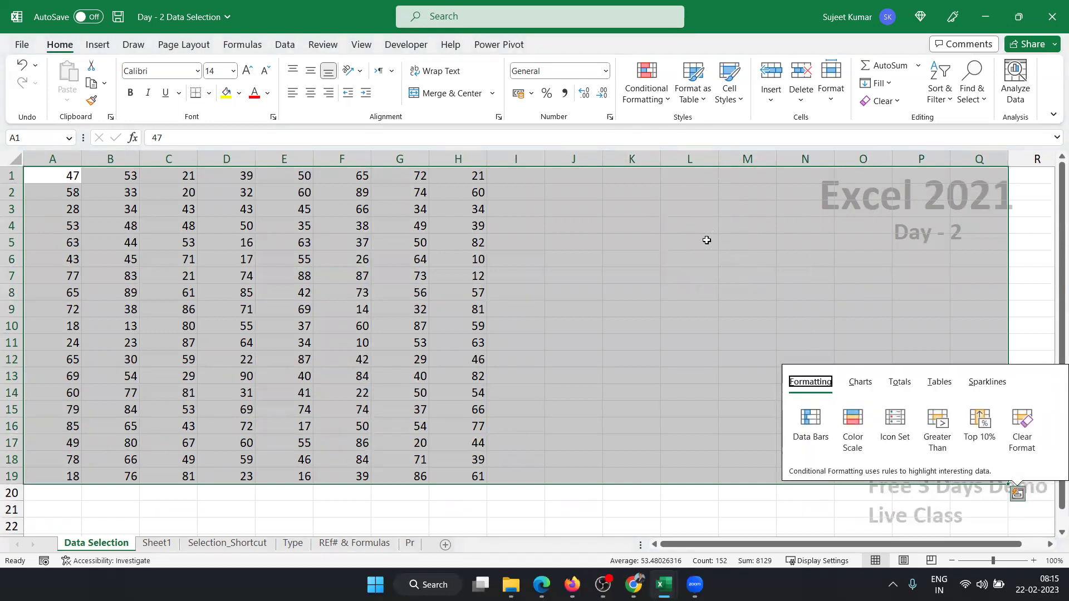
Dismiss Quick Analysis by clicking L5, then drag-select the empty block J2:Q15.
click(707, 240)
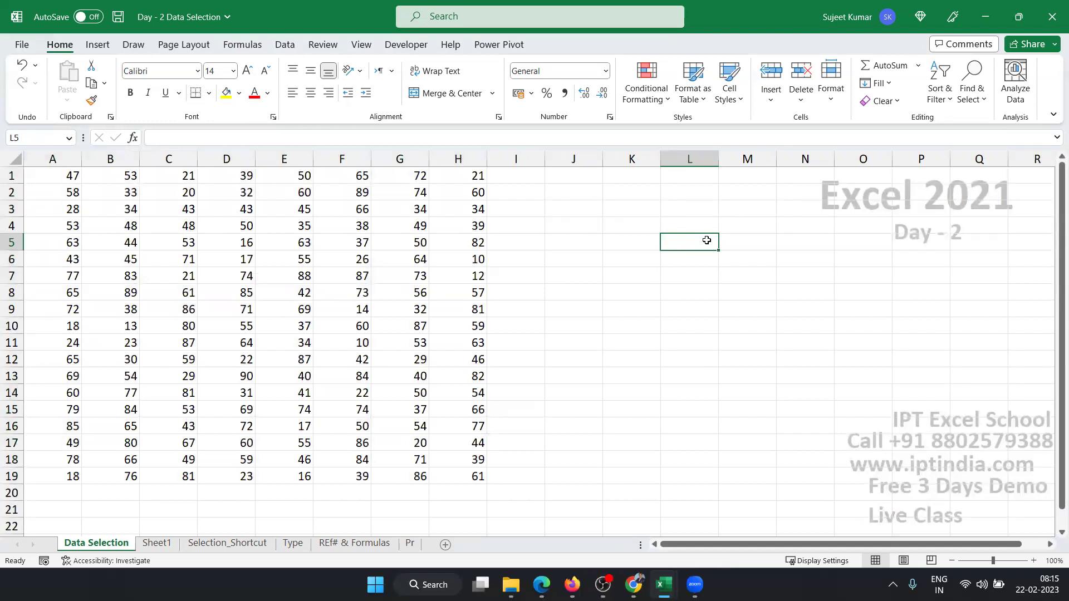
drag(555, 209, 952, 417)
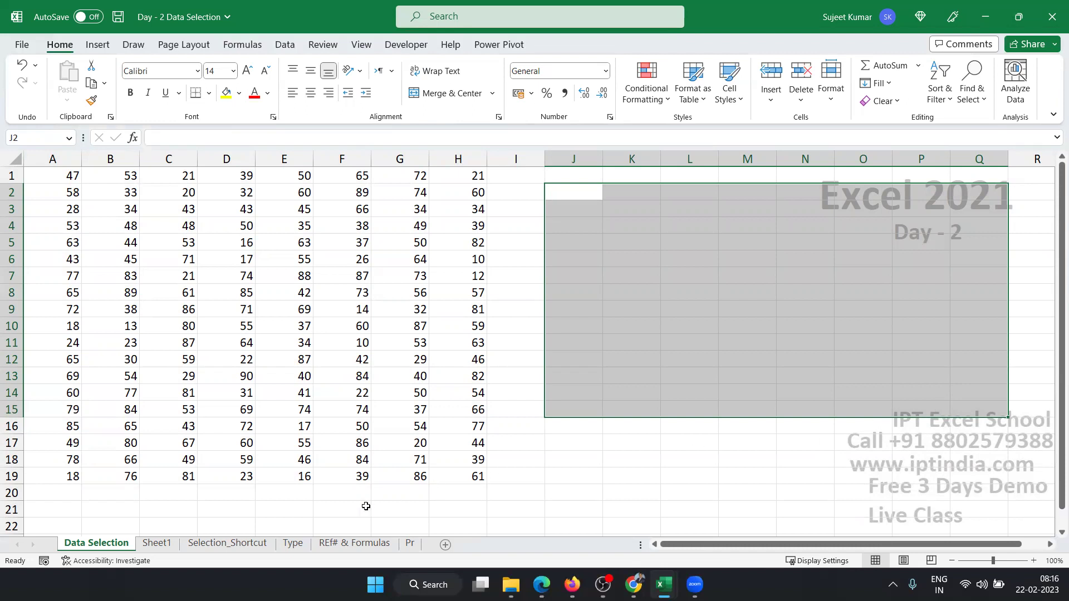
click(165, 553)
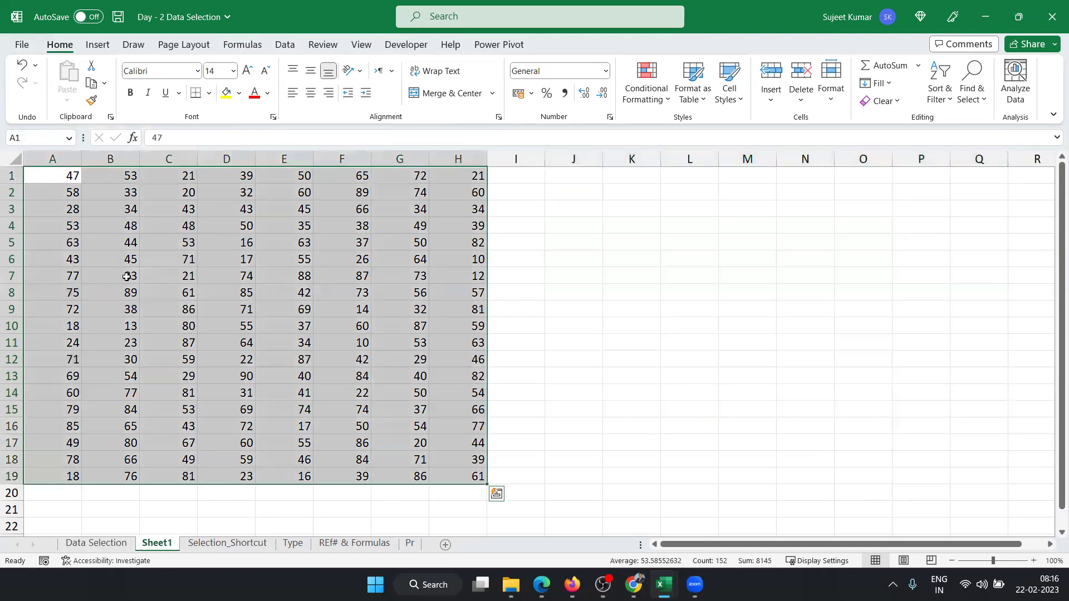
drag(127, 278, 129, 266)
key(ctrl+a)
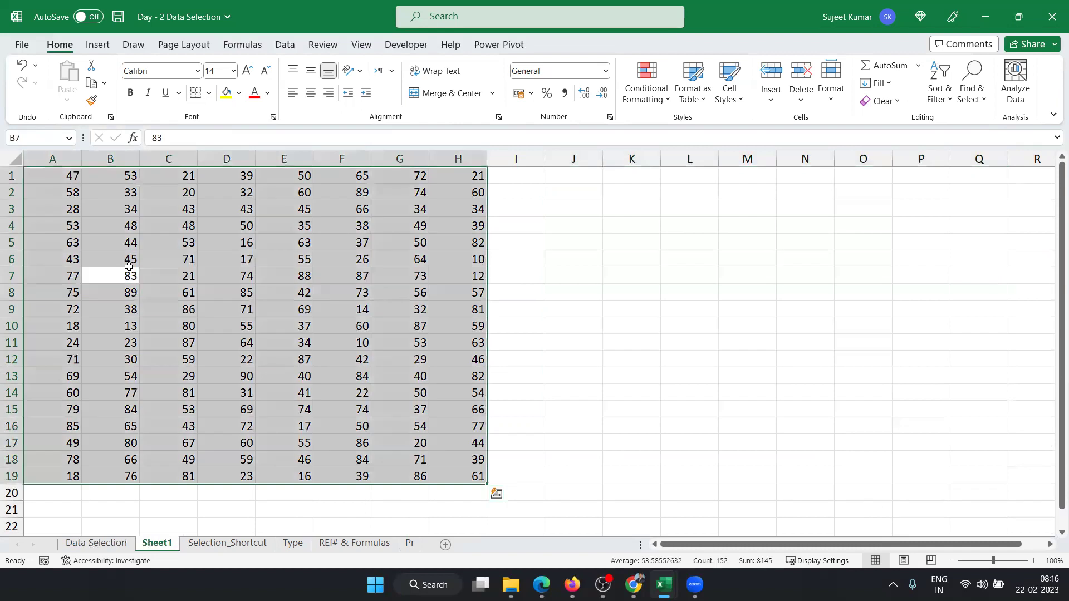
click(136, 255)
key(ctrl+a)
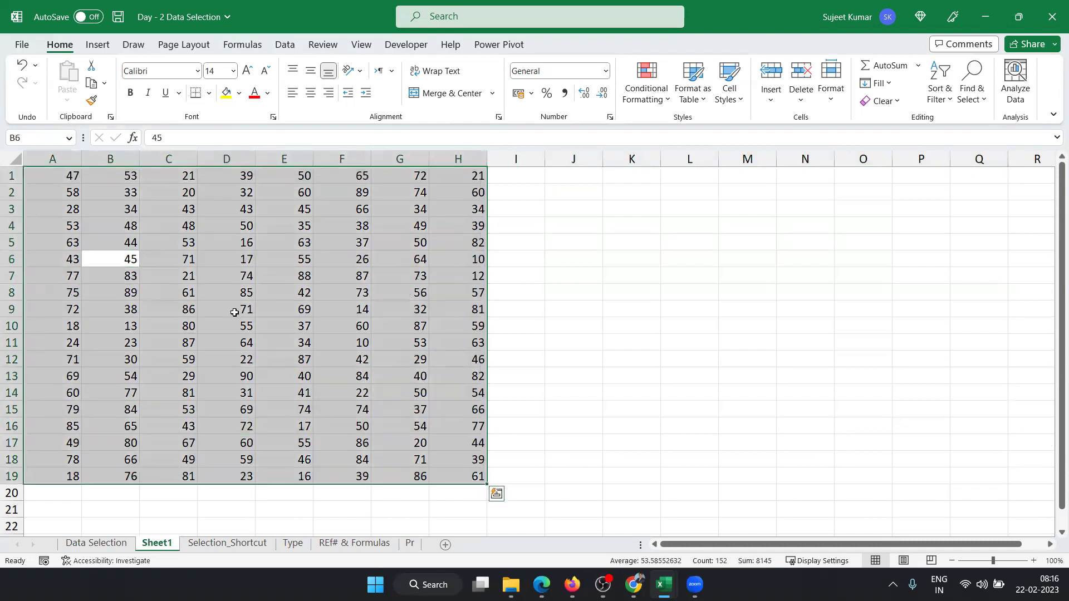
click(260, 311)
key(ctrl+a)
click(325, 364)
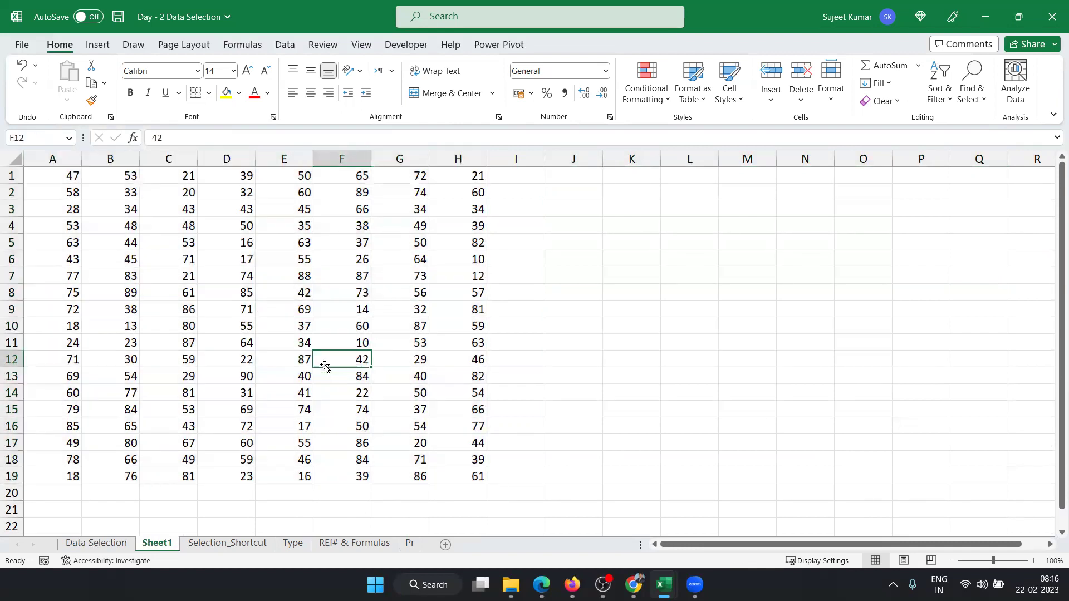
key(ctrl+a)
click(209, 281)
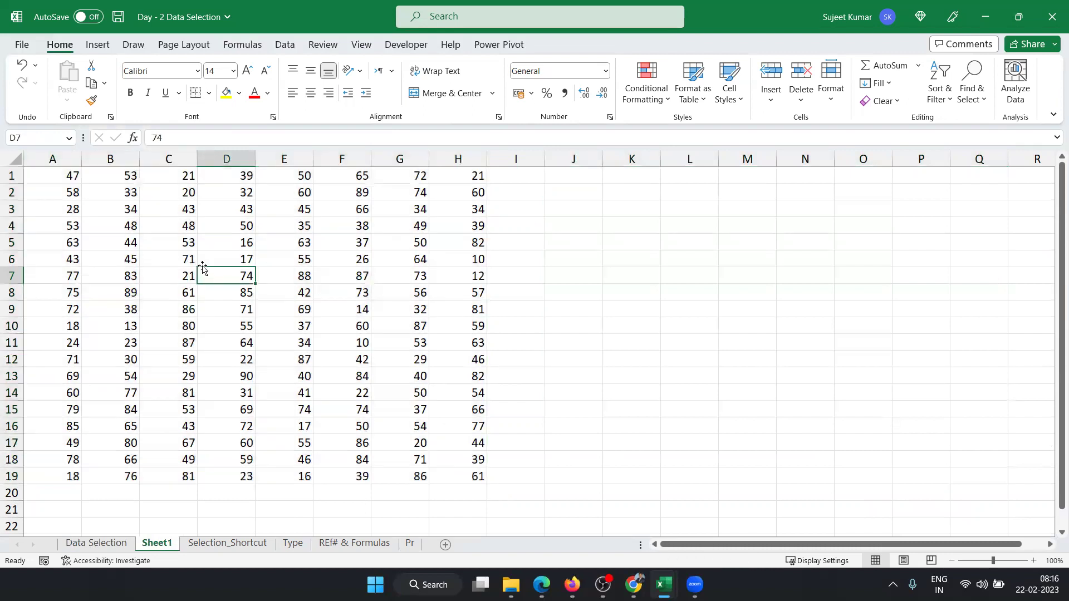
key(ctrl+shift+End)
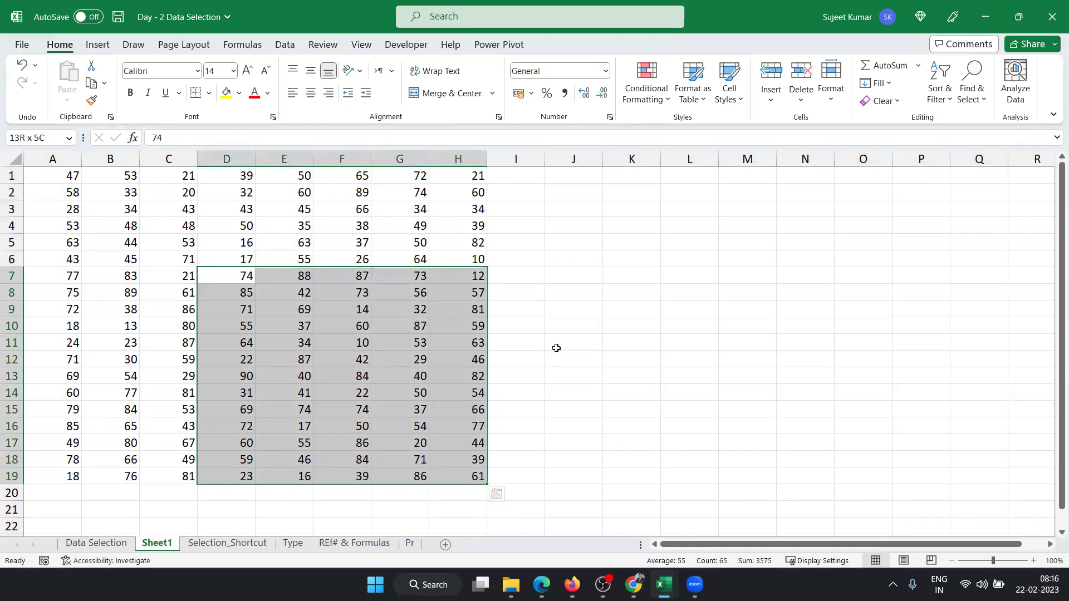
click(132, 548)
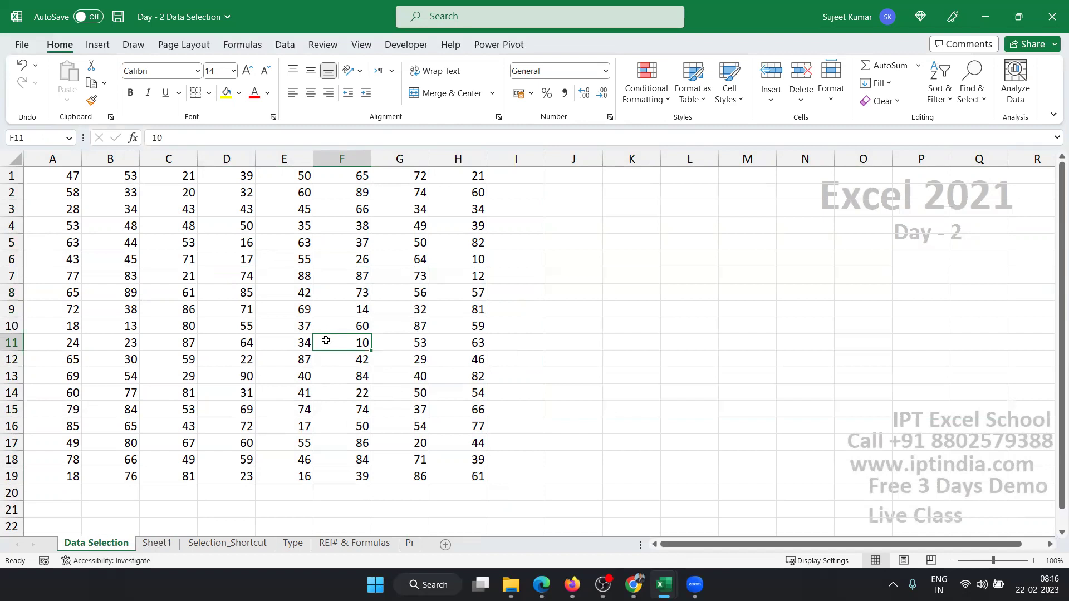
click(258, 546)
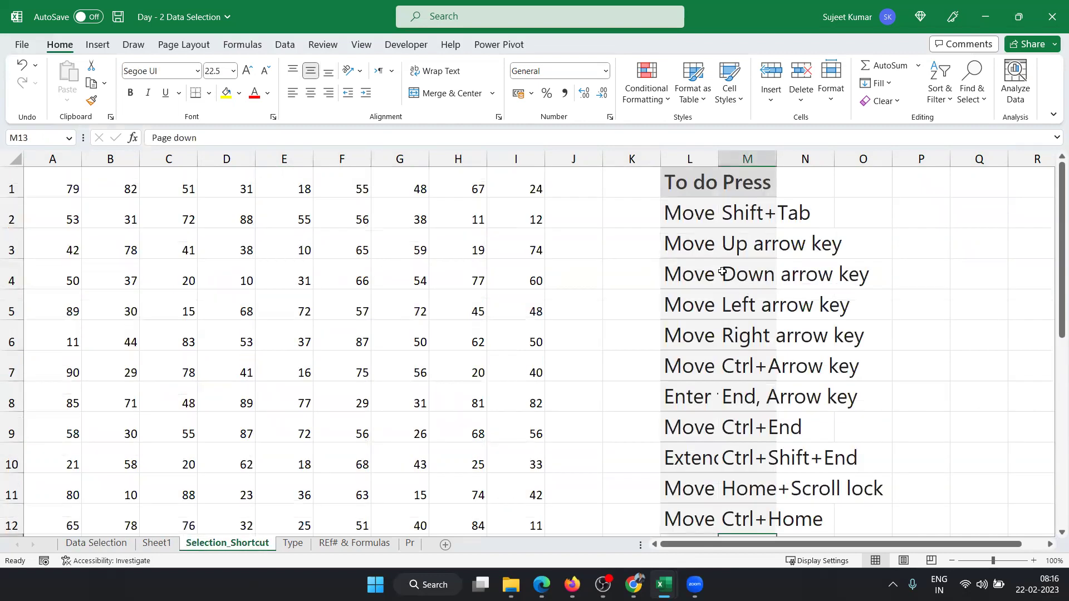
click(721, 274)
scroll(717, 286, down, 2)
scroll(715, 287, down, 2)
scroll(715, 287, down, 2)
scroll(715, 287, down, 1)
scroll(857, 174, up, 5)
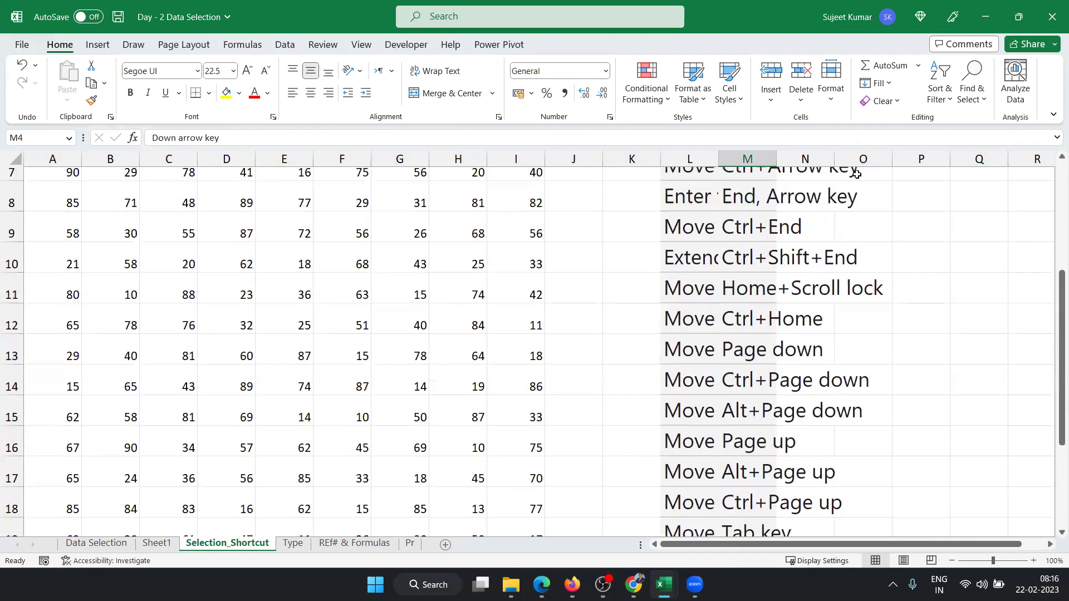
scroll(857, 174, up, 2)
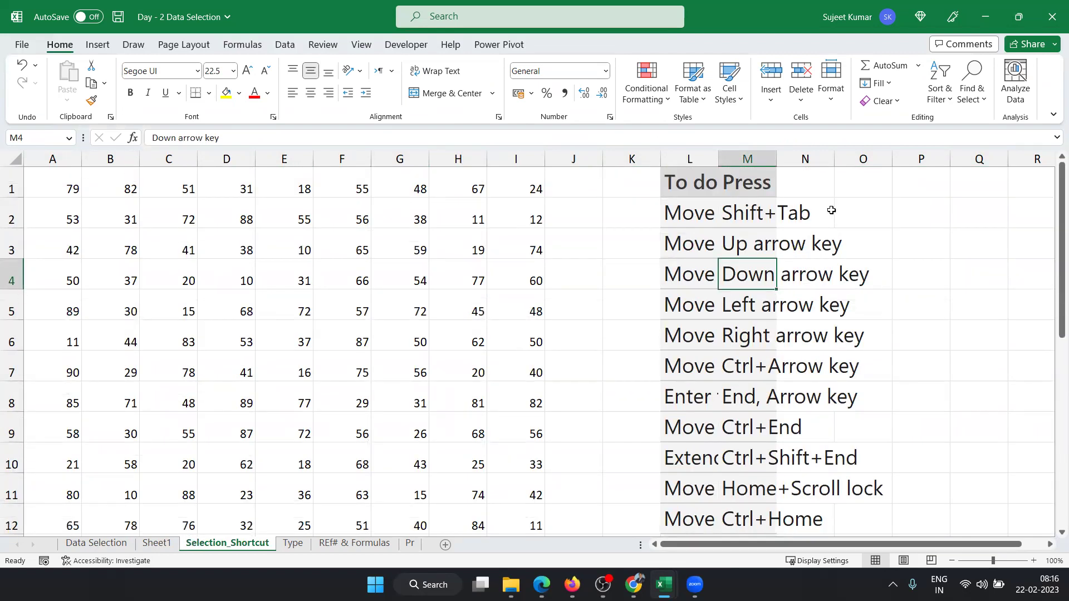
On the Data Selection sheet, Ctrl-select C3, C6, C8, C11, D11, G7, G4 and F5.
click(111, 543)
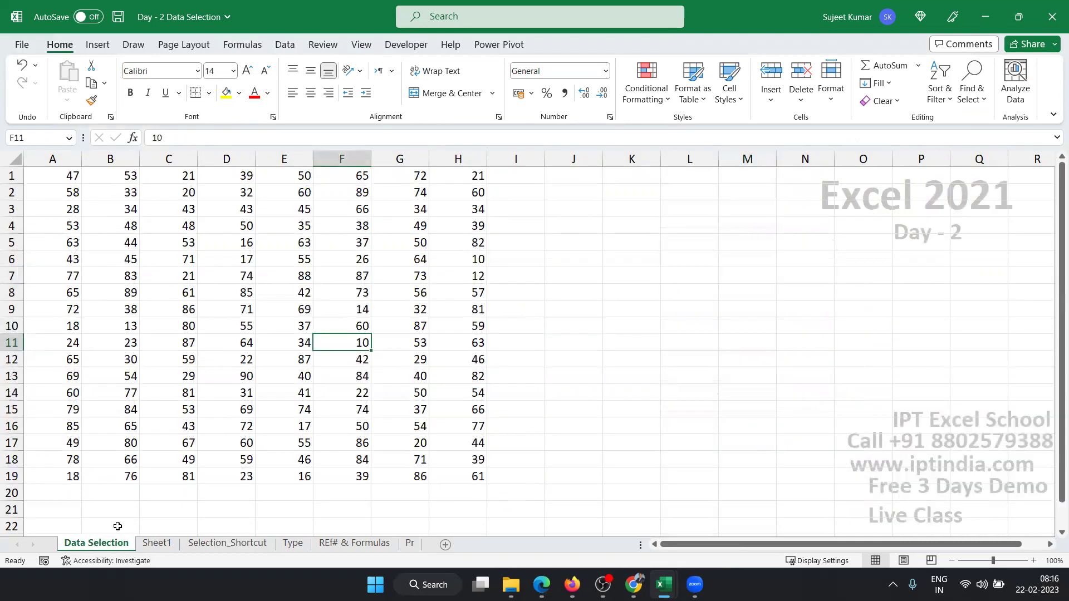
click(173, 262)
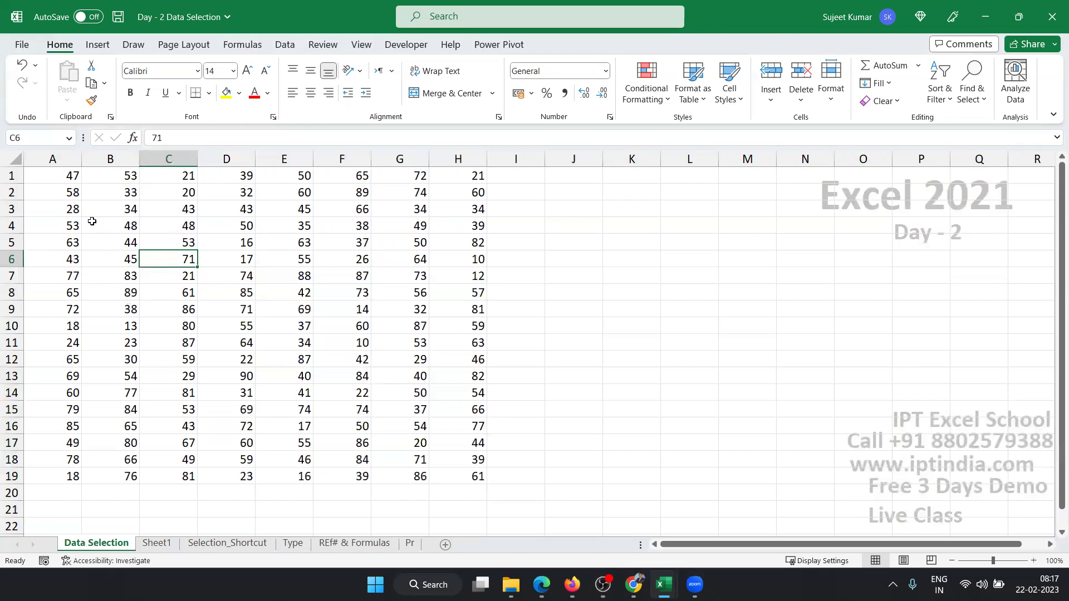
click(76, 204)
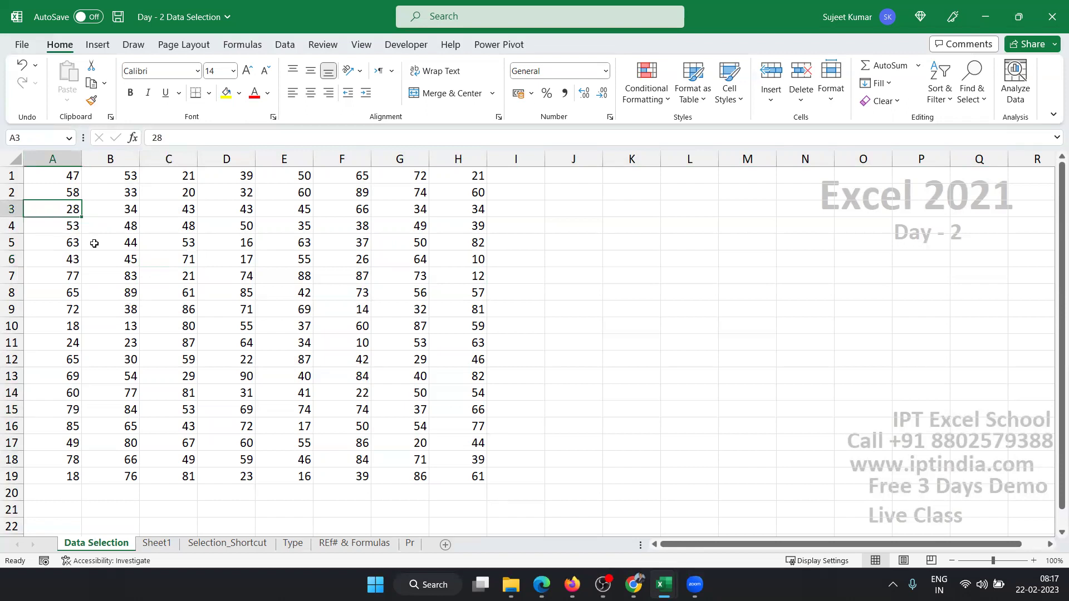
ctrl+click(182, 211)
ctrl+click(186, 255)
ctrl+click(166, 292)
ctrl+click(167, 342)
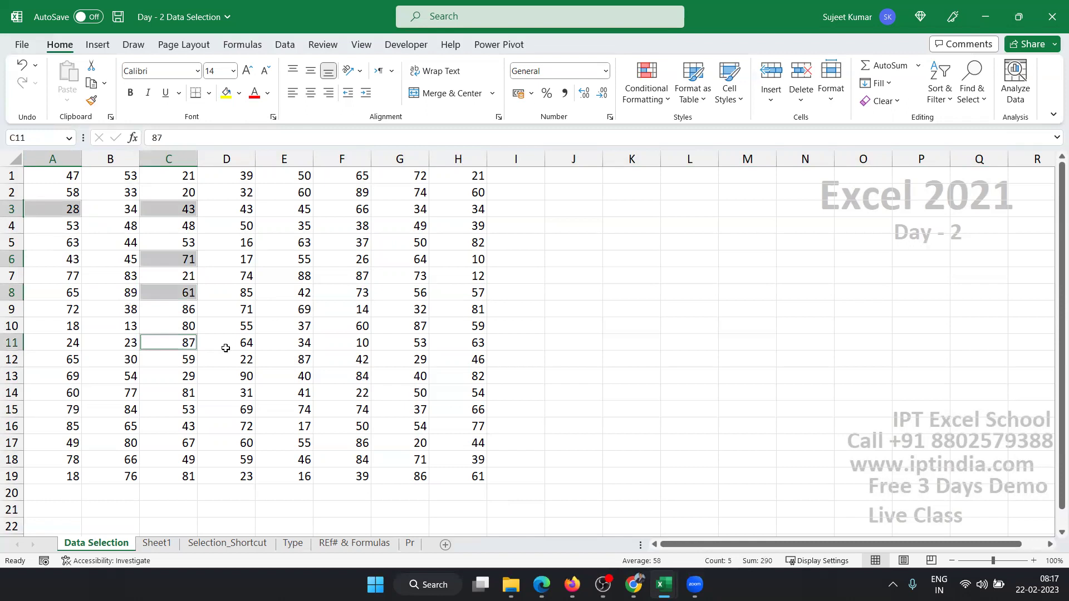
ctrl+click(225, 345)
ctrl+click(386, 276)
ctrl+click(380, 229)
ctrl+click(329, 245)
Add F10, G15, D16, C16, B14, A10, A6, B1, D1 and a few more cells.
ctrl+click(316, 331)
ctrl+click(411, 403)
ctrl+click(237, 431)
ctrl+click(157, 426)
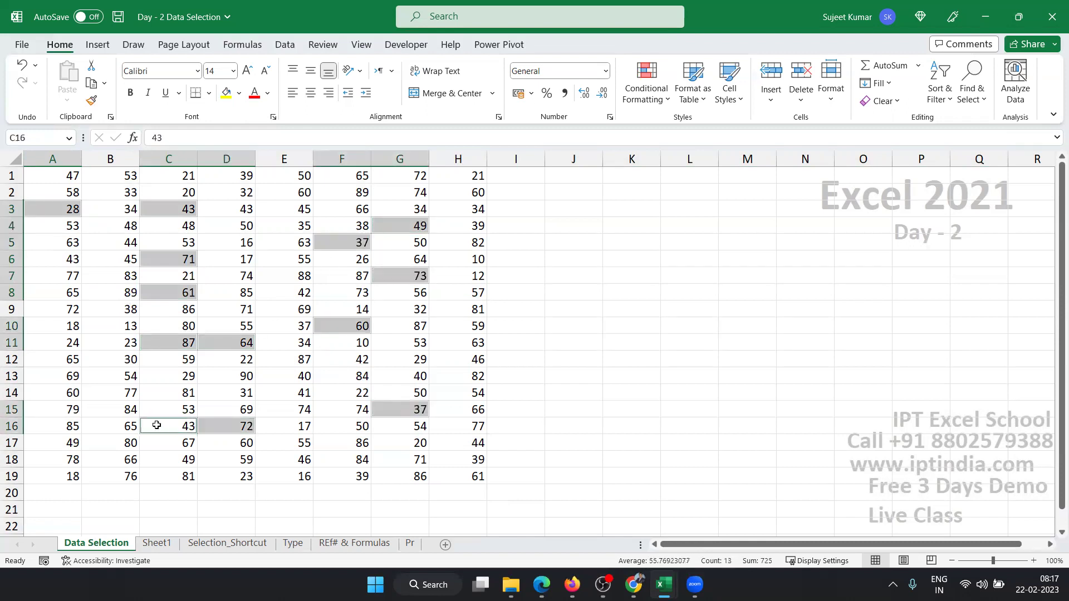
ctrl+click(86, 397)
ctrl+click(77, 319)
ctrl+click(67, 256)
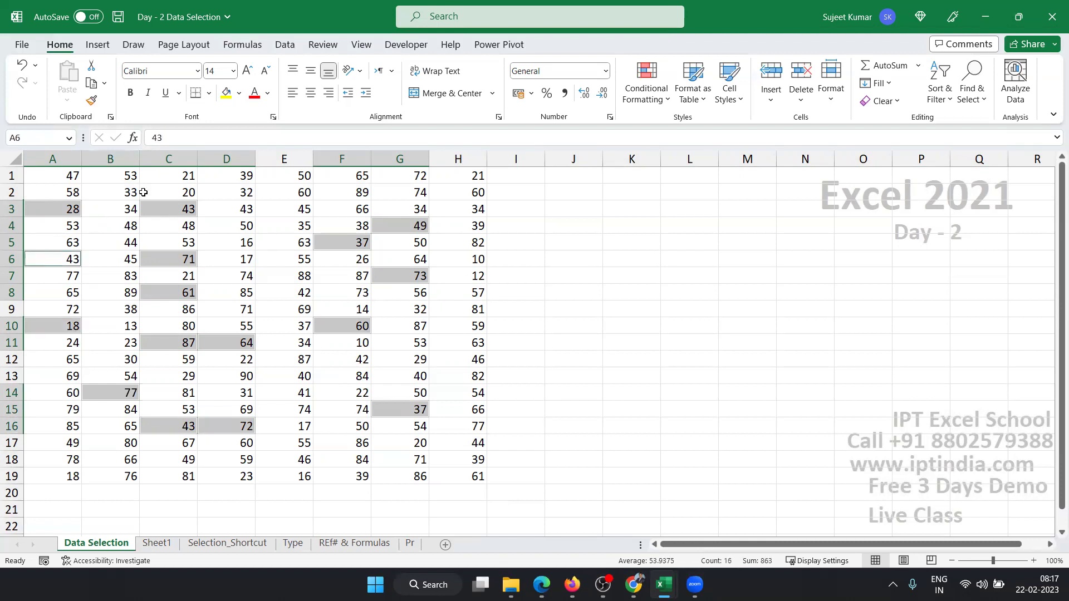
ctrl+click(131, 175)
ctrl+click(251, 178)
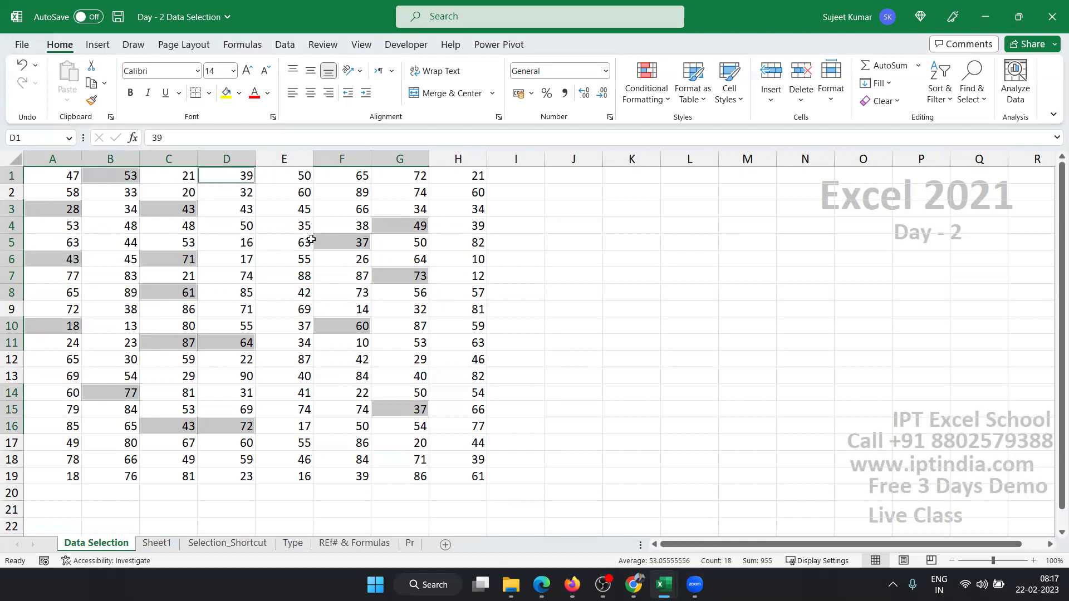
ctrl+click(262, 253)
ctrl+click(243, 265)
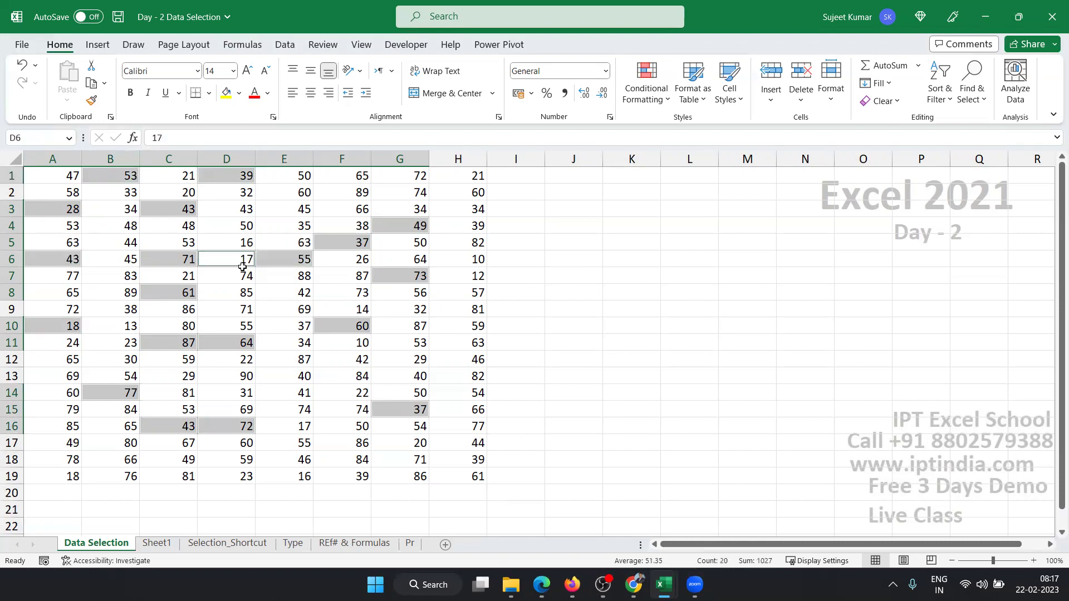
Add F13, F17, G18, the range H11:H17, and cells H7, H5 and H2.
ctrl+click(316, 376)
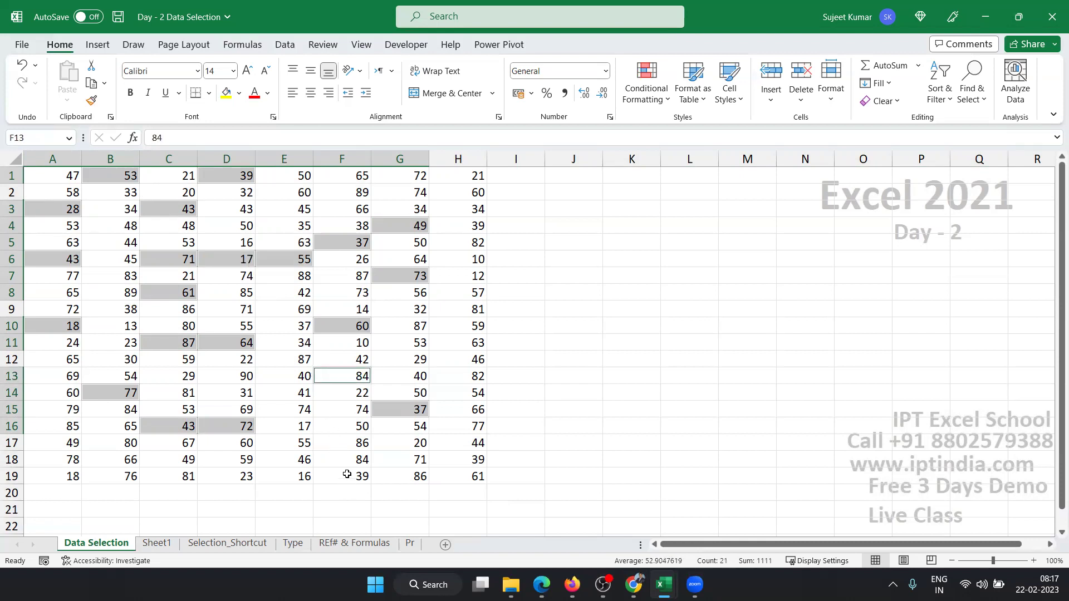
ctrl+click(355, 442)
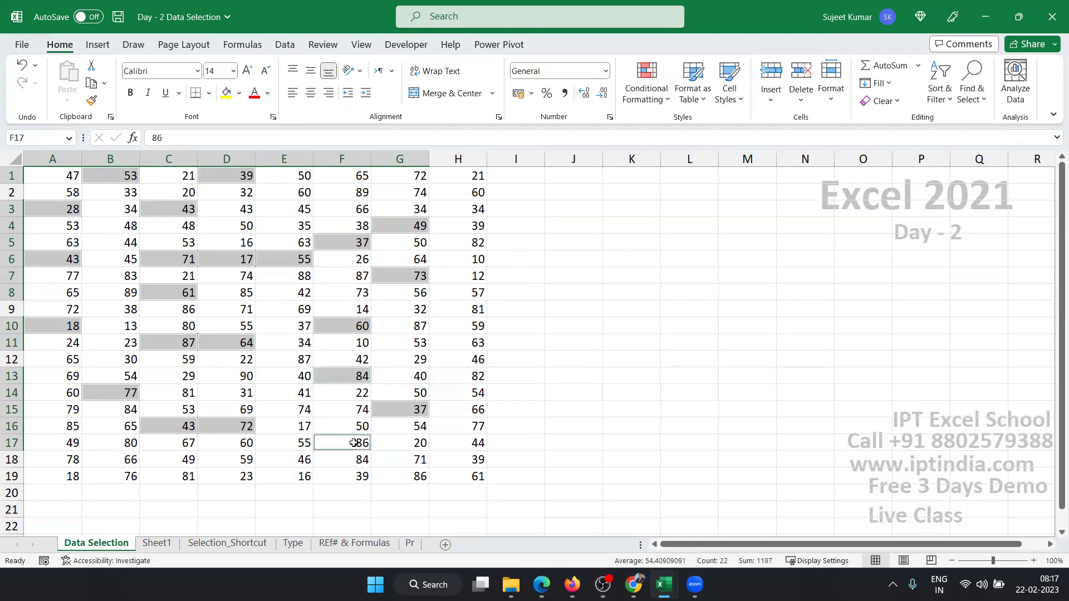
ctrl+click(414, 460)
drag(477, 445, 475, 344)
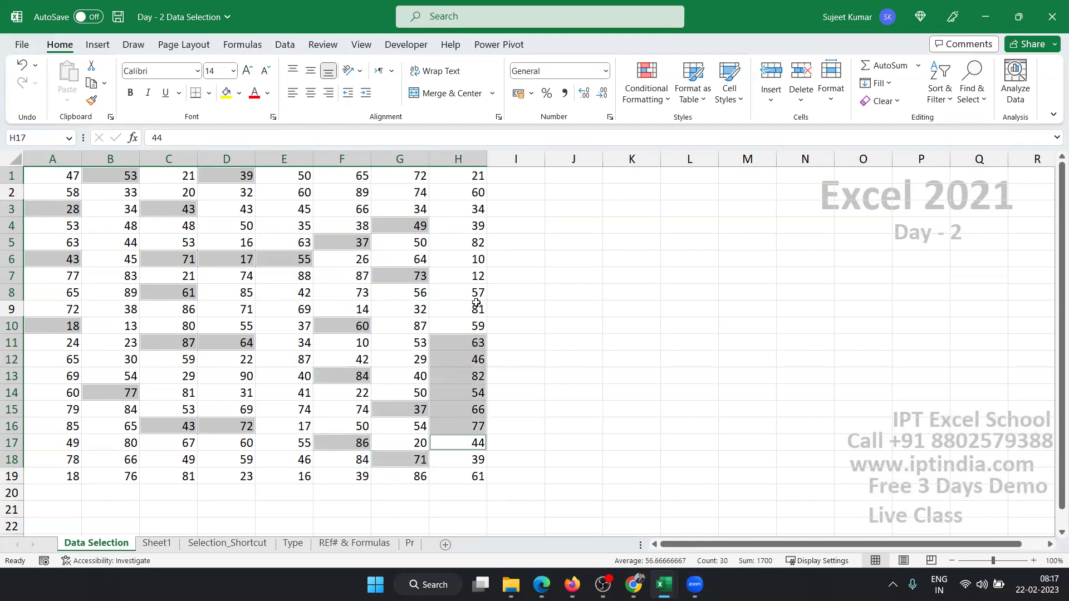
ctrl+click(477, 277)
ctrl+click(479, 237)
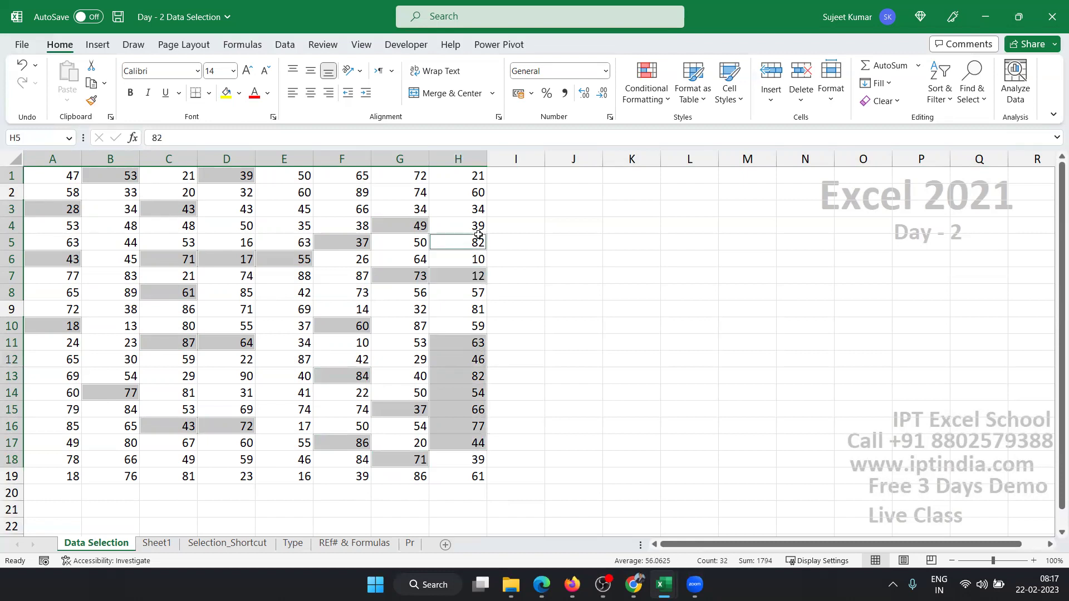
ctrl+click(483, 194)
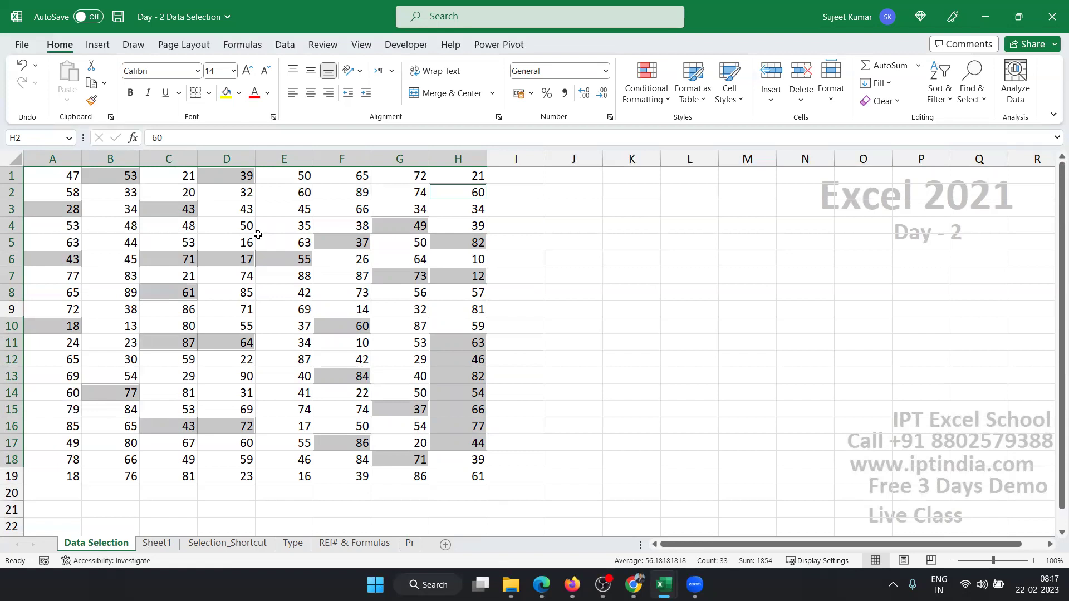
key(ctrl+c)
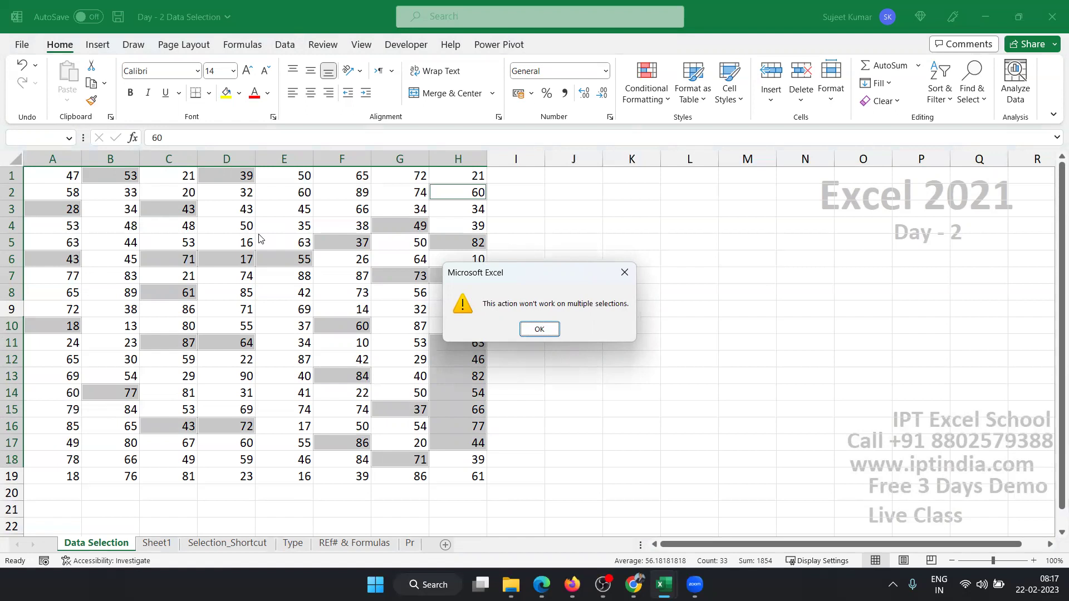
key(Return)
click(295, 298)
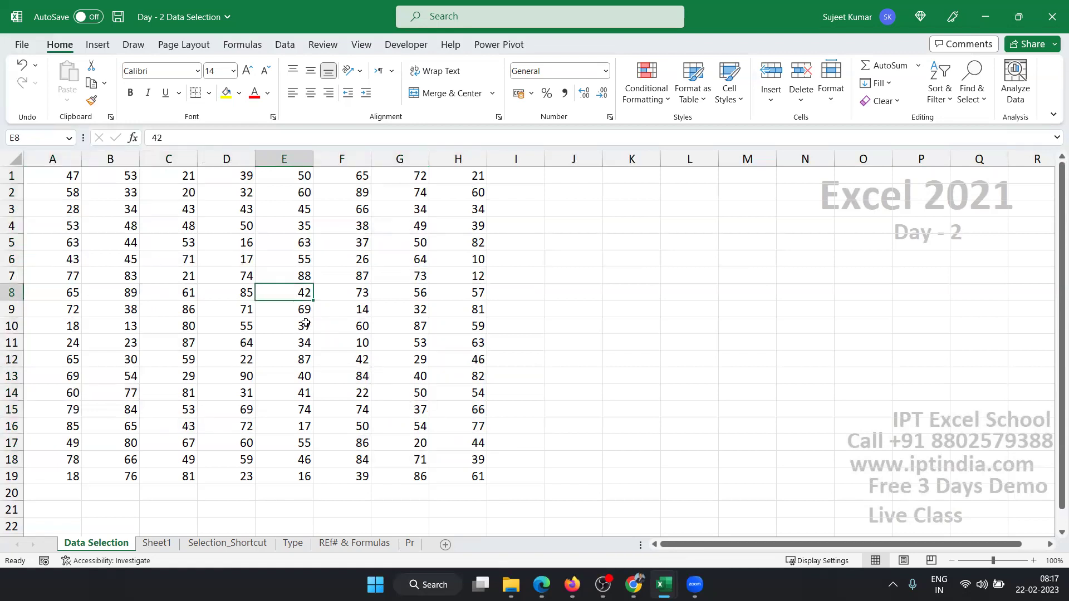
click(35, 193)
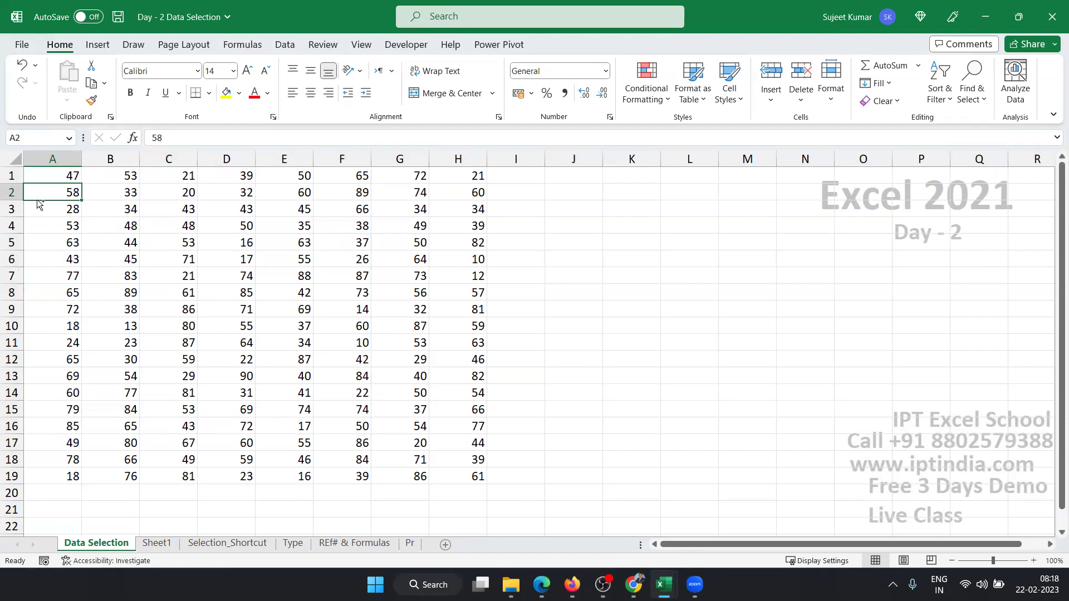
ctrl+click(169, 194)
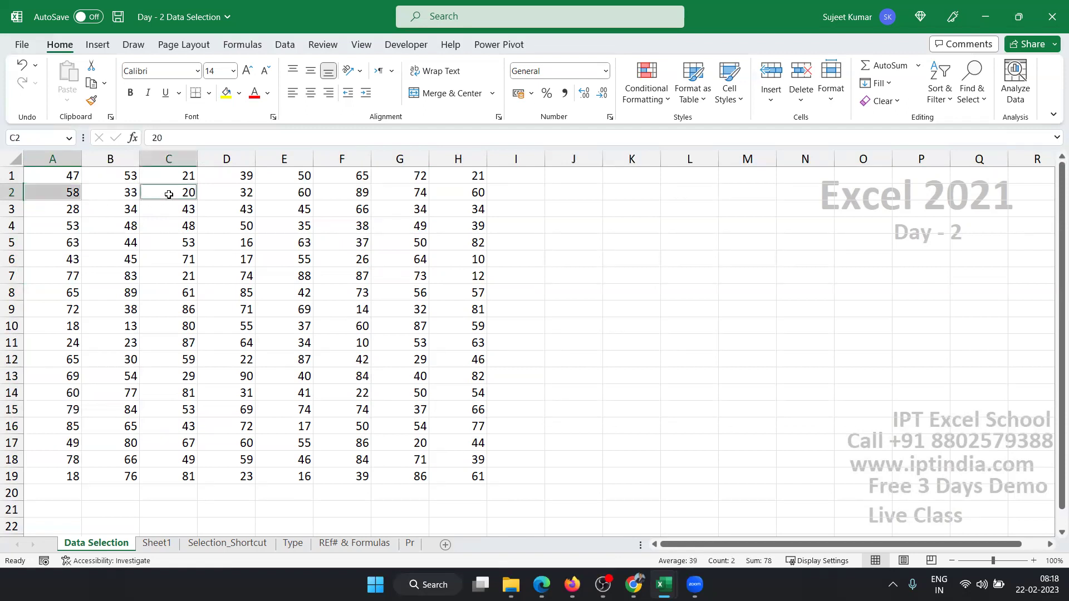
ctrl+click(316, 186)
ctrl+click(458, 191)
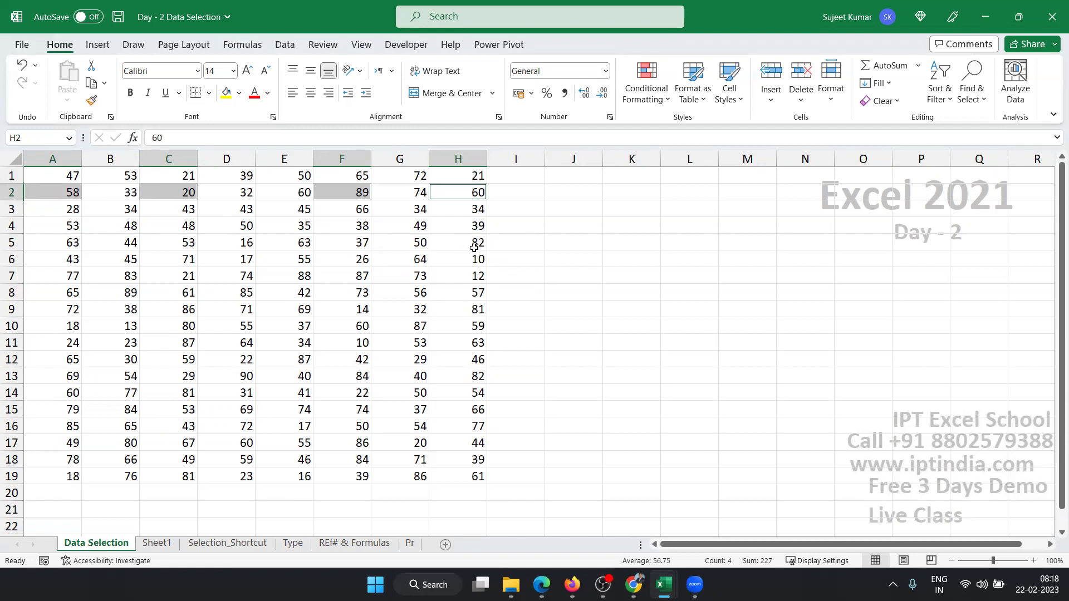
key(ctrl+c)
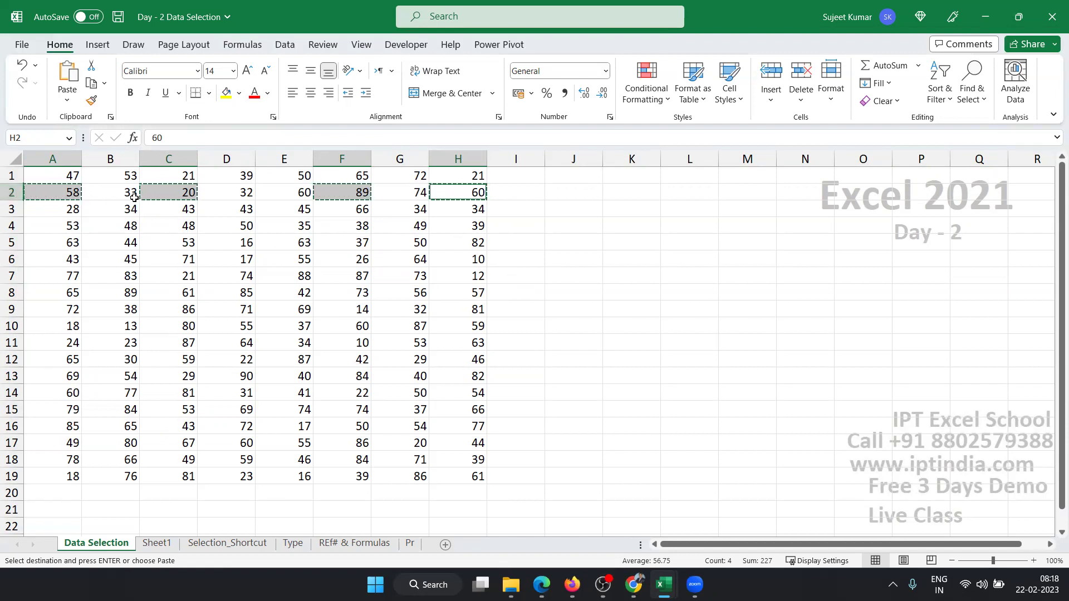
key(Escape)
click(228, 242)
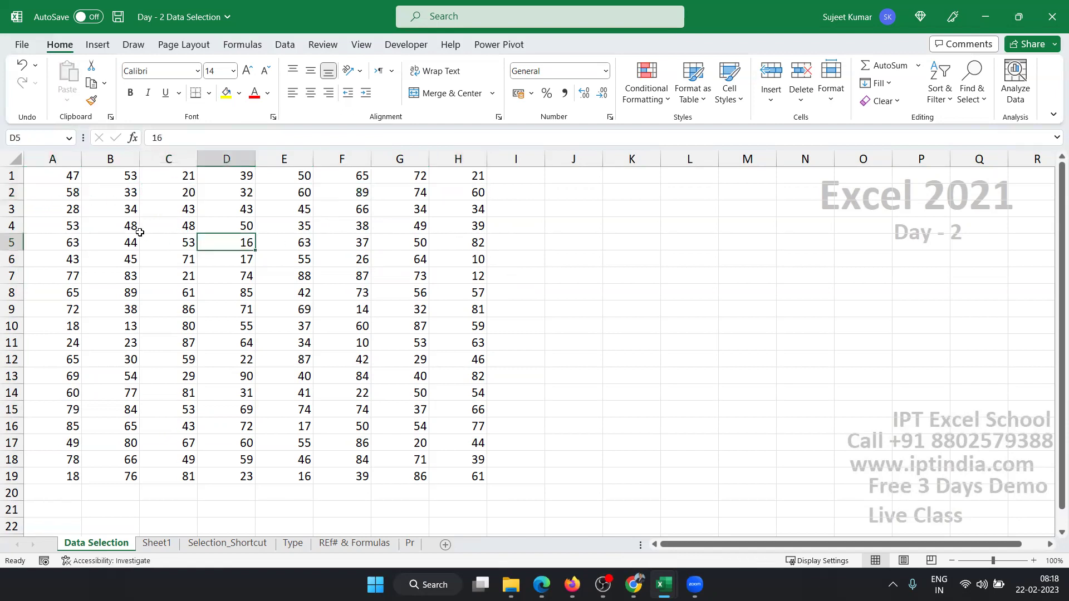
click(63, 175)
ctrl+click(61, 229)
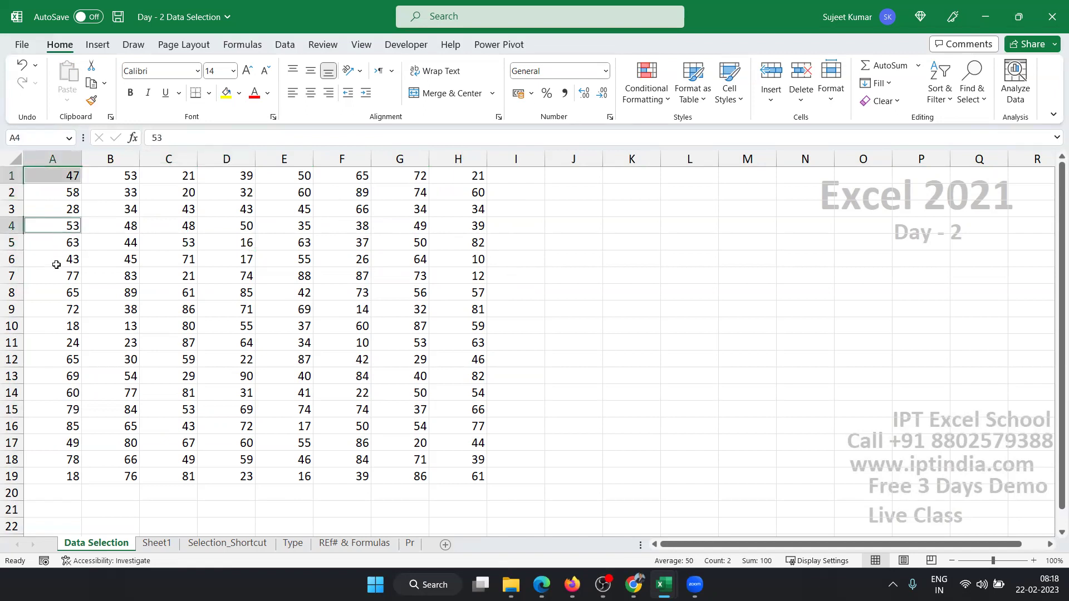
ctrl+click(57, 263)
ctrl+click(60, 307)
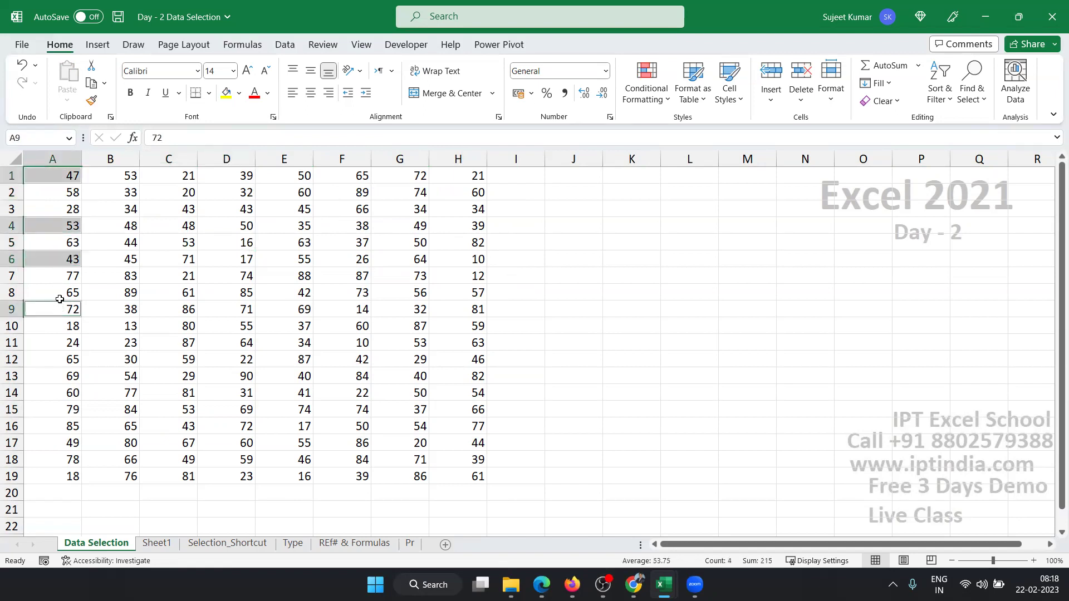
ctrl+click(64, 361)
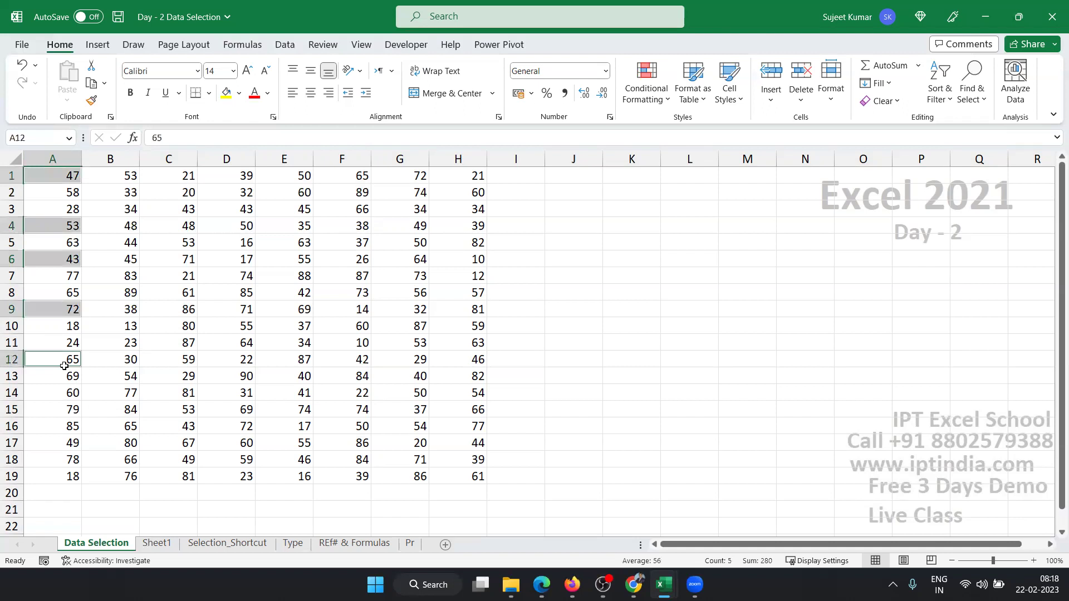
key(ctrl+c)
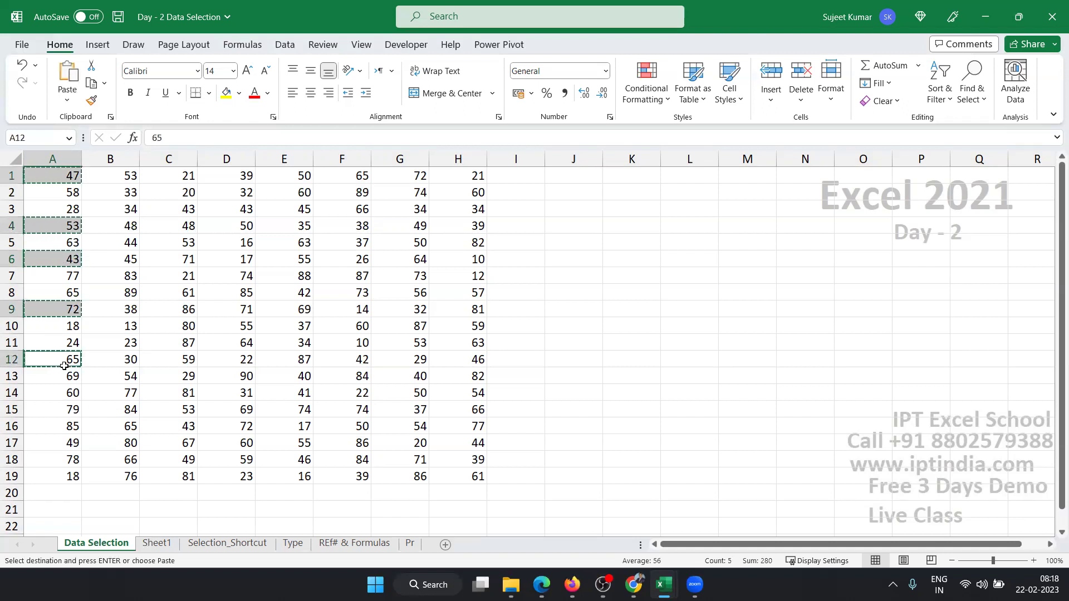
key(Escape)
click(177, 226)
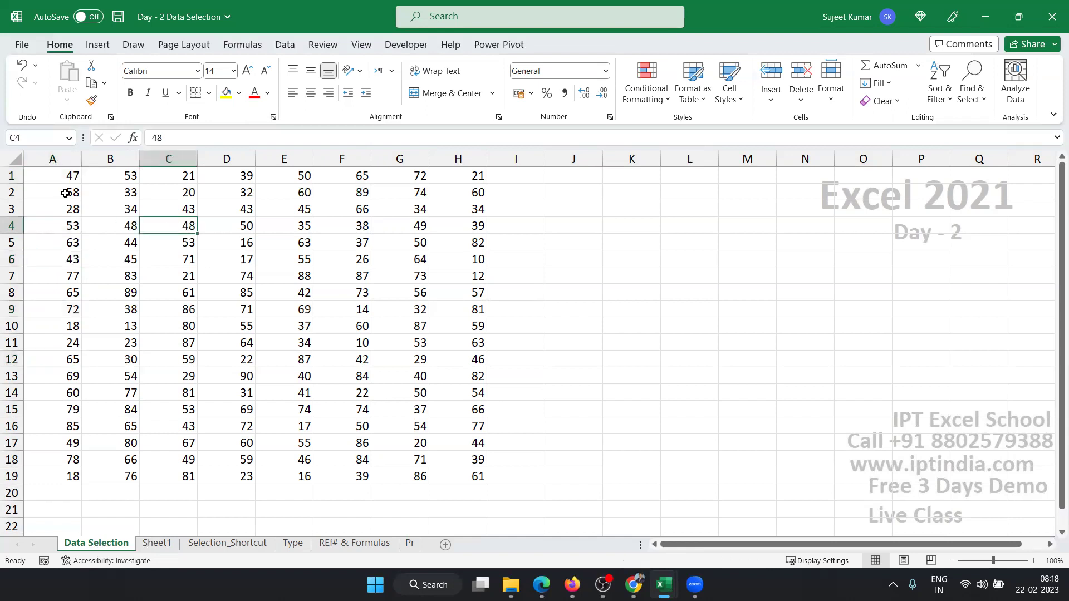
drag(69, 174, 69, 185)
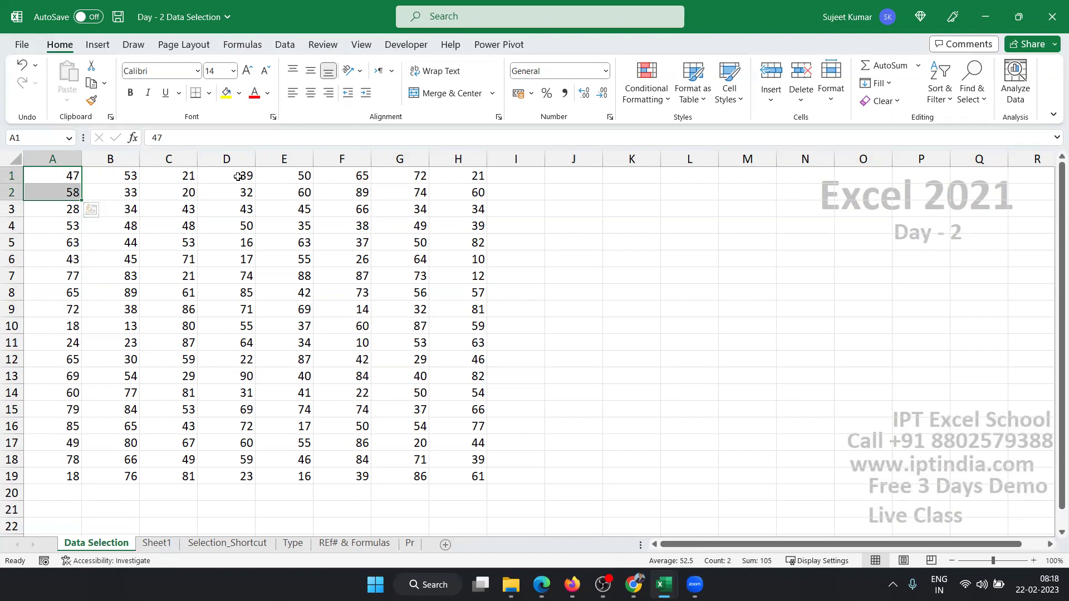
ctrl+drag(238, 177, 238, 187)
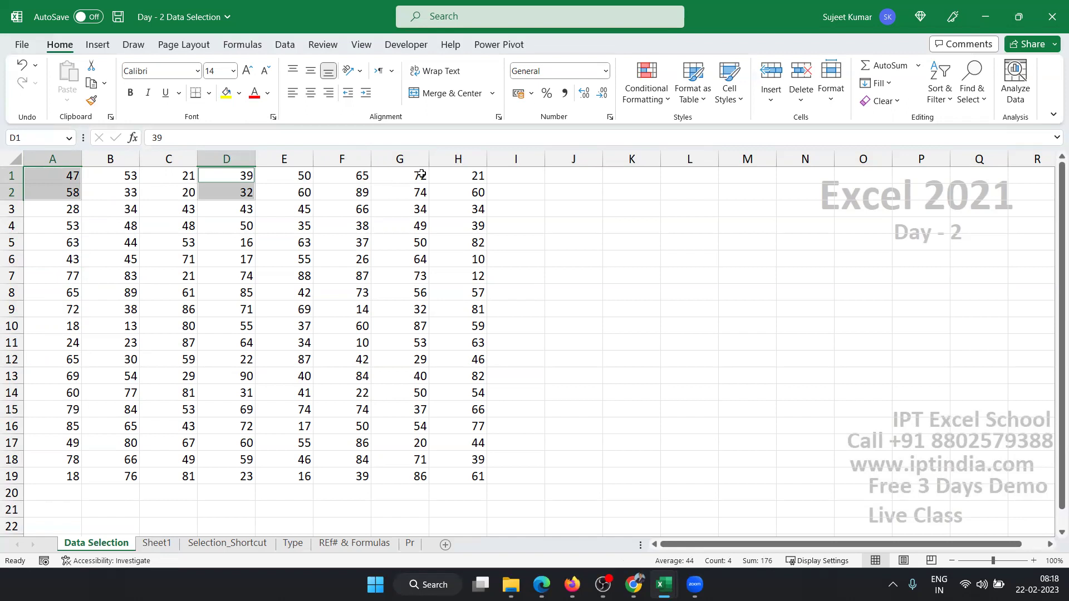
ctrl+drag(417, 177, 417, 192)
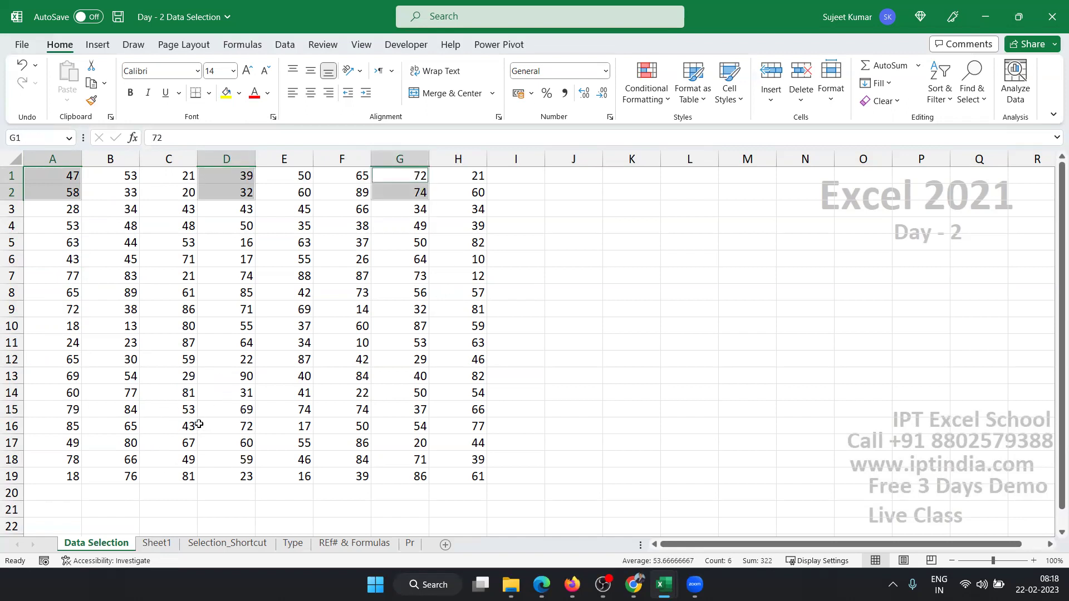
key(ctrl+c)
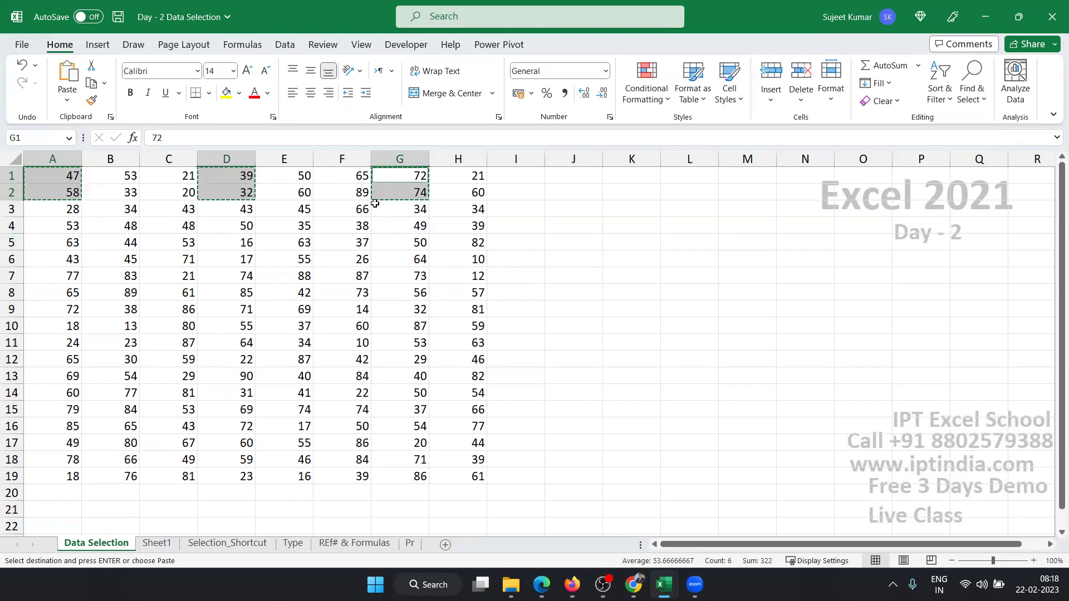
click(576, 223)
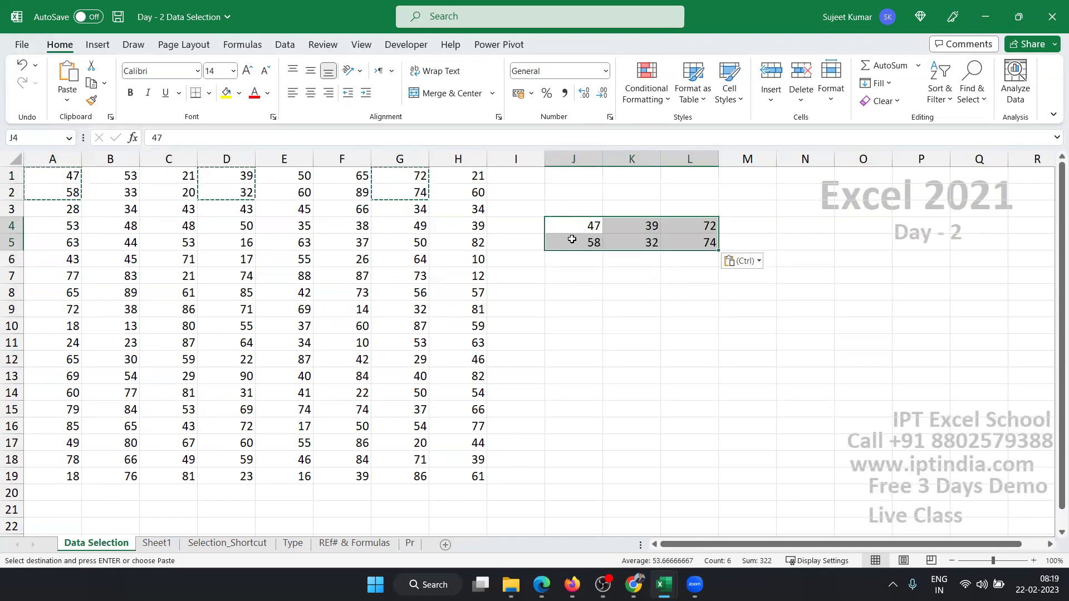
key(Escape)
key(Delete)
click(432, 260)
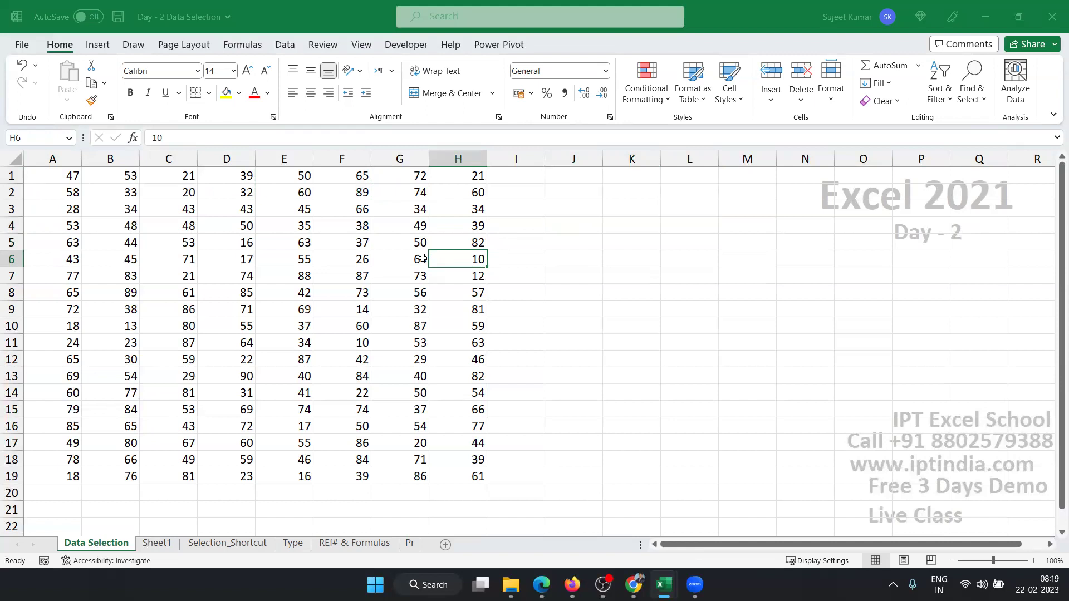
Create new workbook Book3 with Ctrl+N, add Sheet4–Sheet6, then select B1 on Sheet1.
key(ctrl+n)
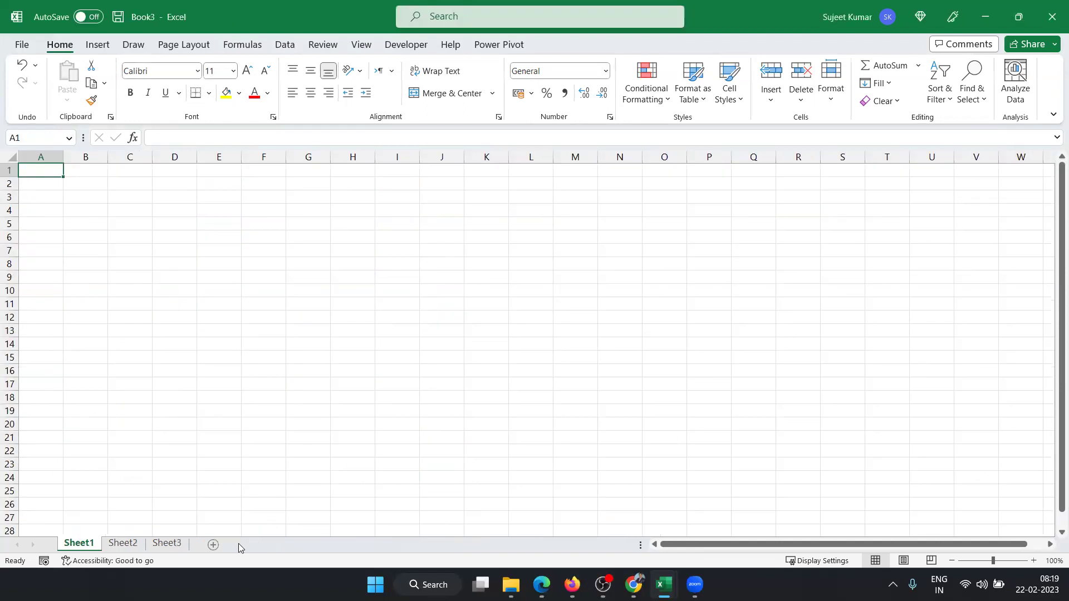
click(218, 547)
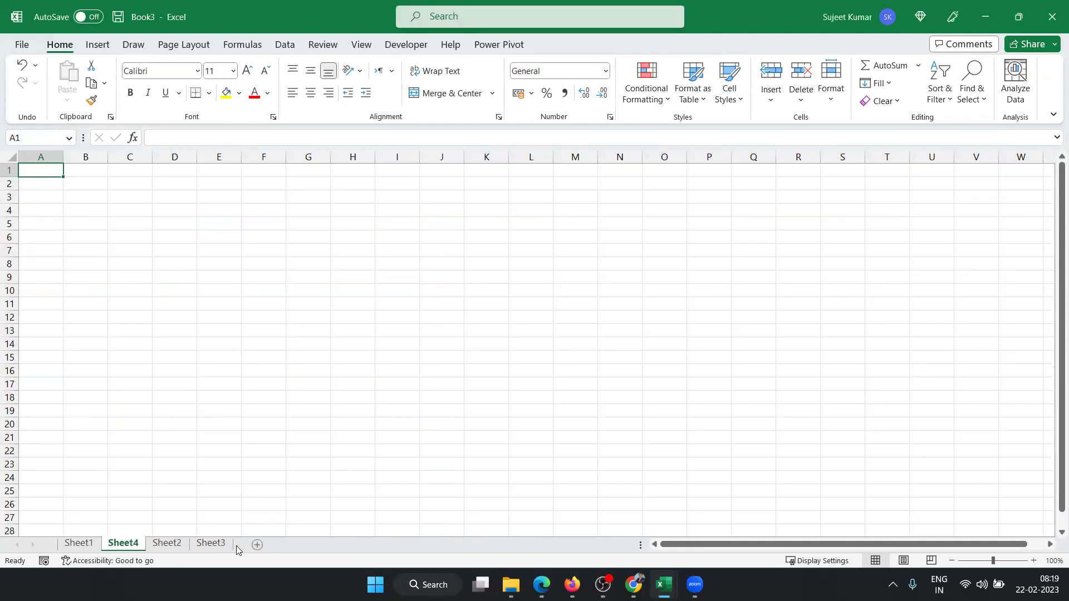
click(259, 544)
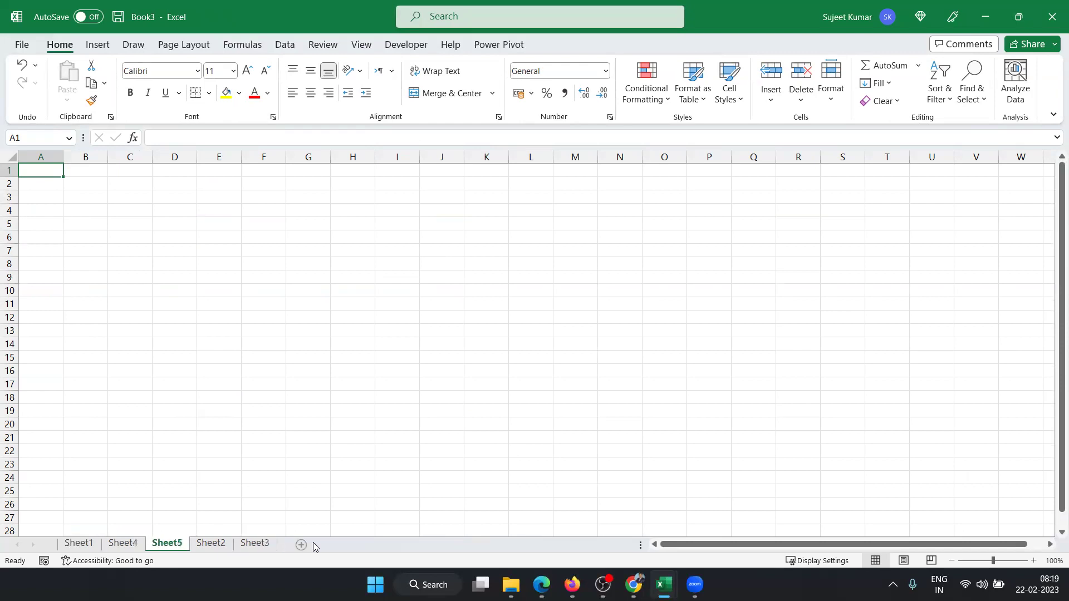
click(301, 545)
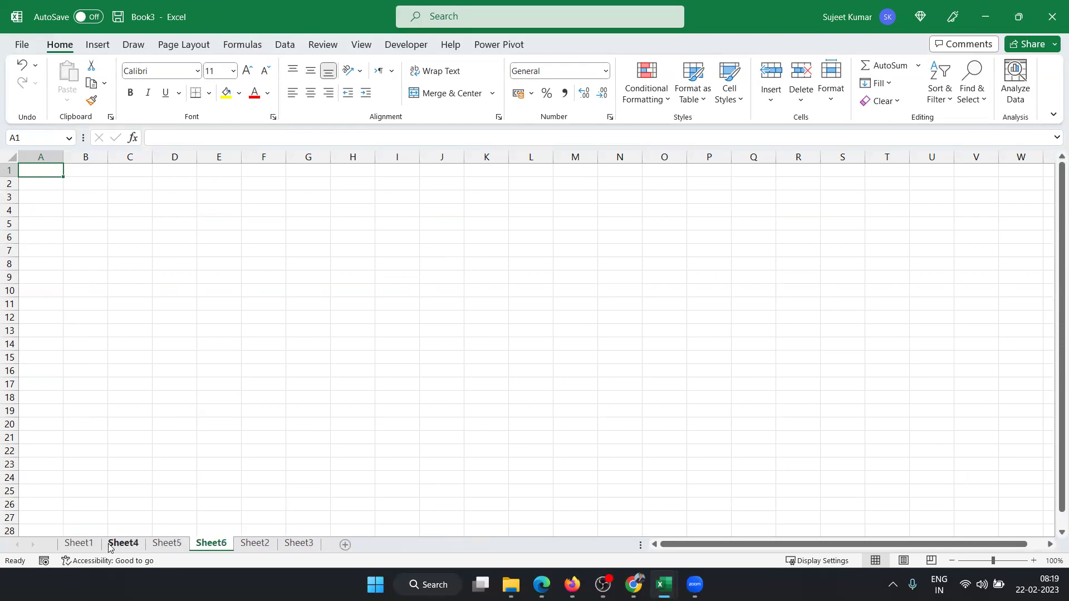
click(79, 543)
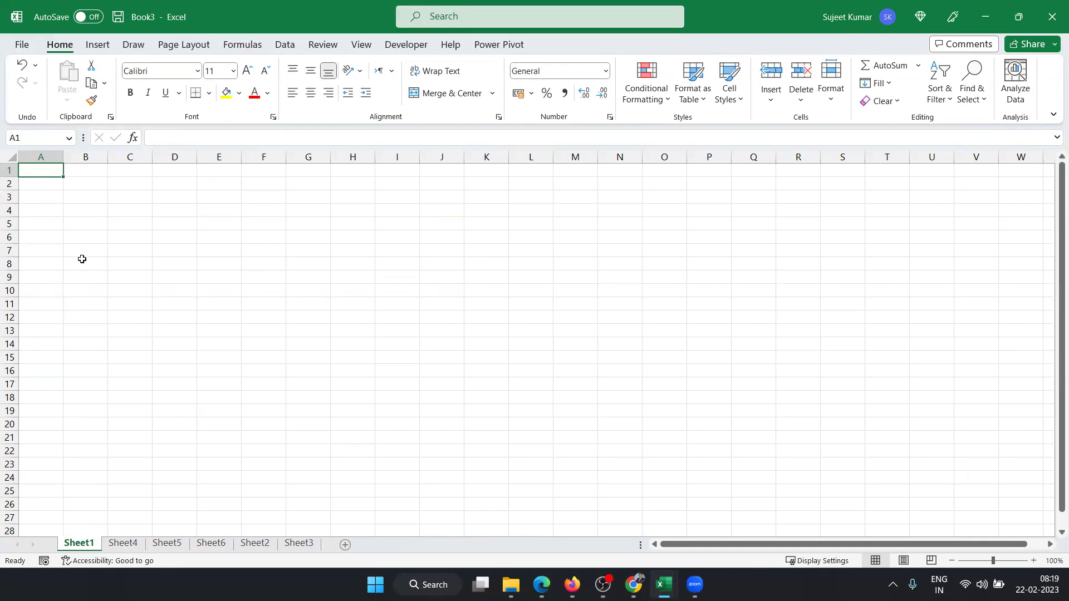
click(81, 174)
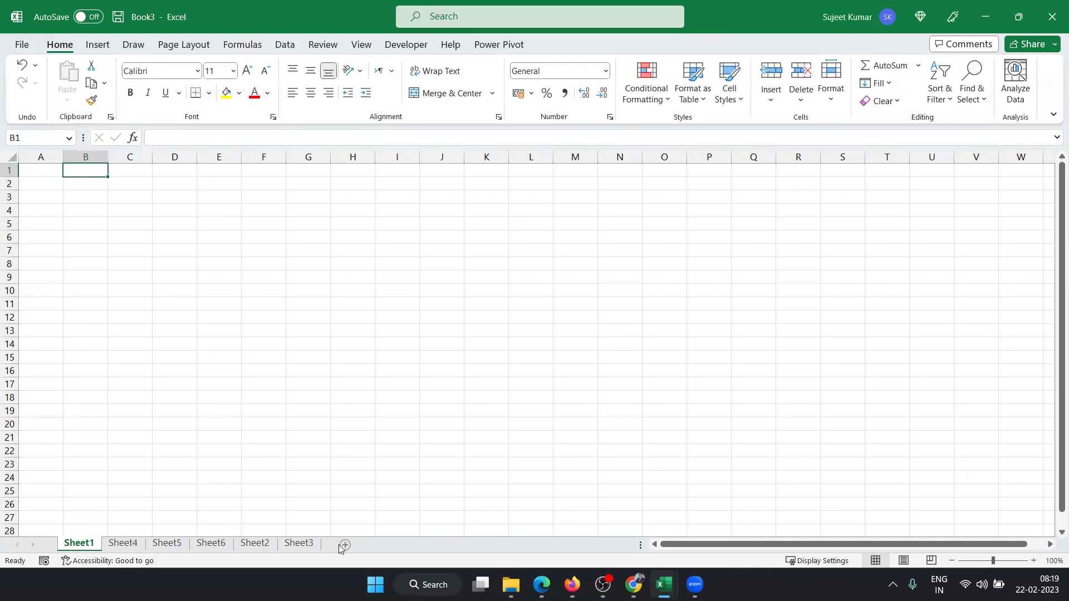
Group all sheets, type Date in A1, and insert today's date 22-02-2023 in B1.
shift+click(295, 548)
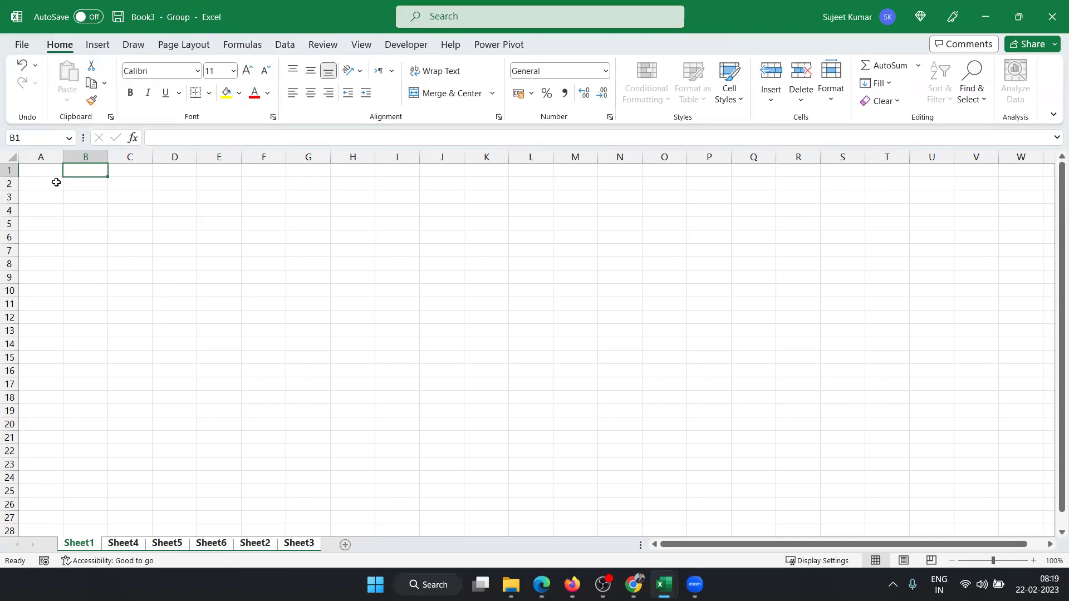
click(49, 173)
text(Date)
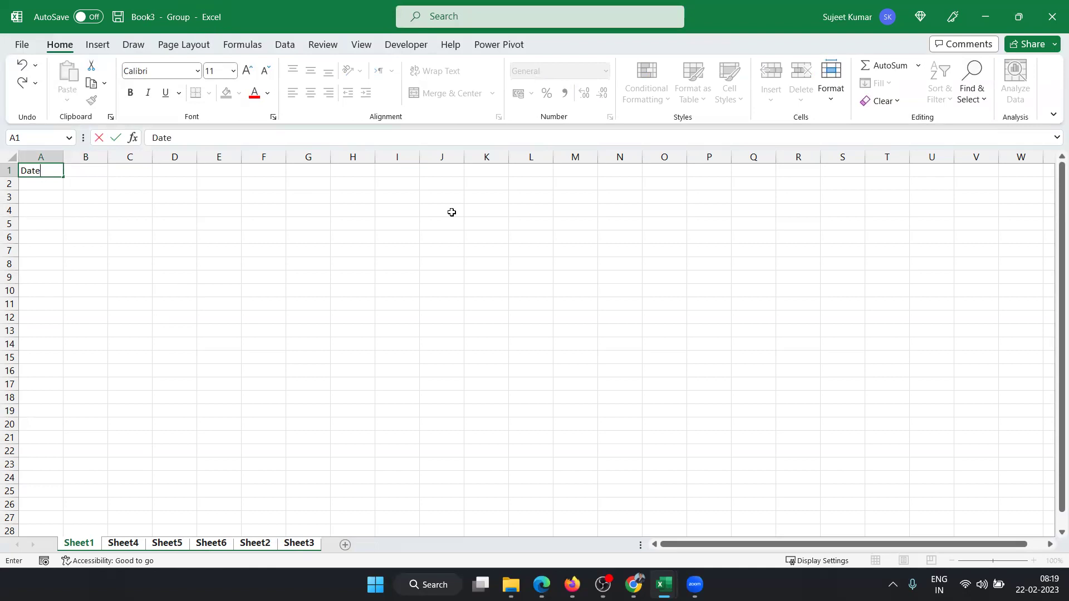
key(Tab)
key(ctrl+semicolon)
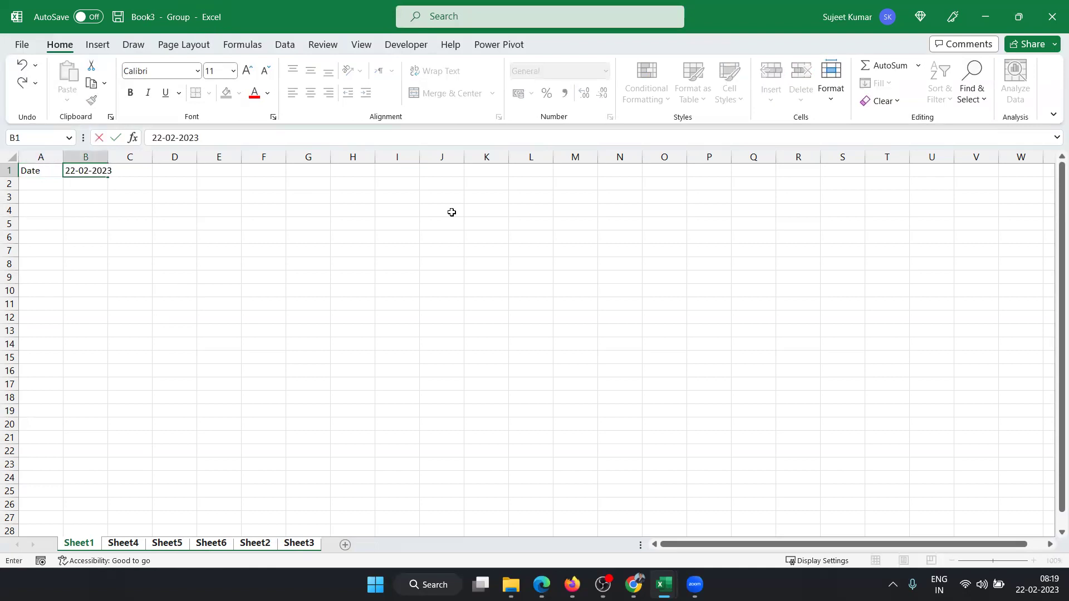
key(shift+Tab)
key(Tab)
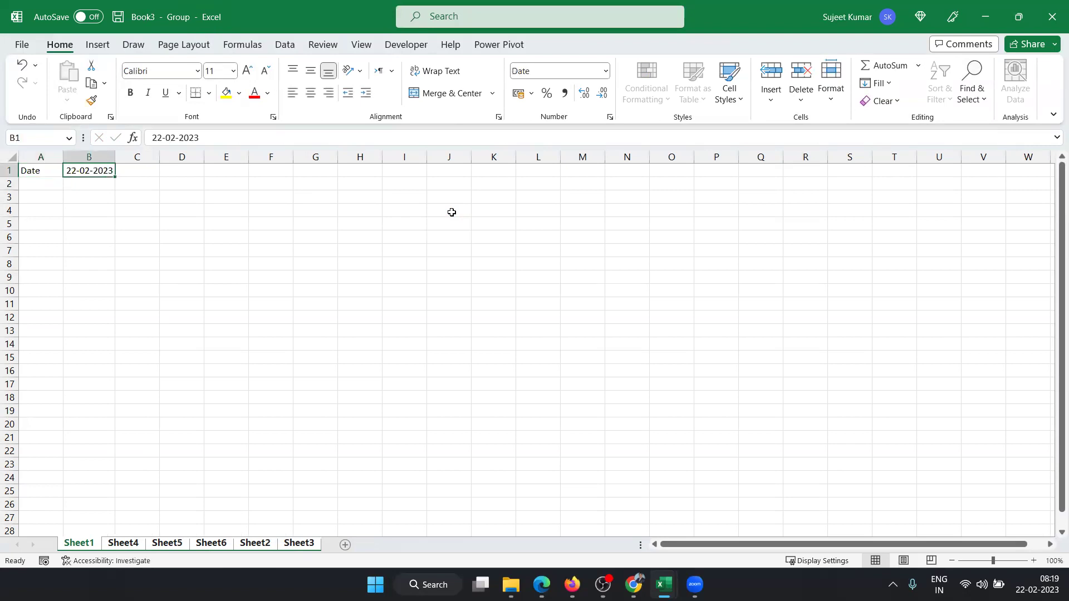
Check Sheet4, Sheet5, Sheet6, Sheet2 and Sheet3 to confirm the Date row appears on each.
click(123, 542)
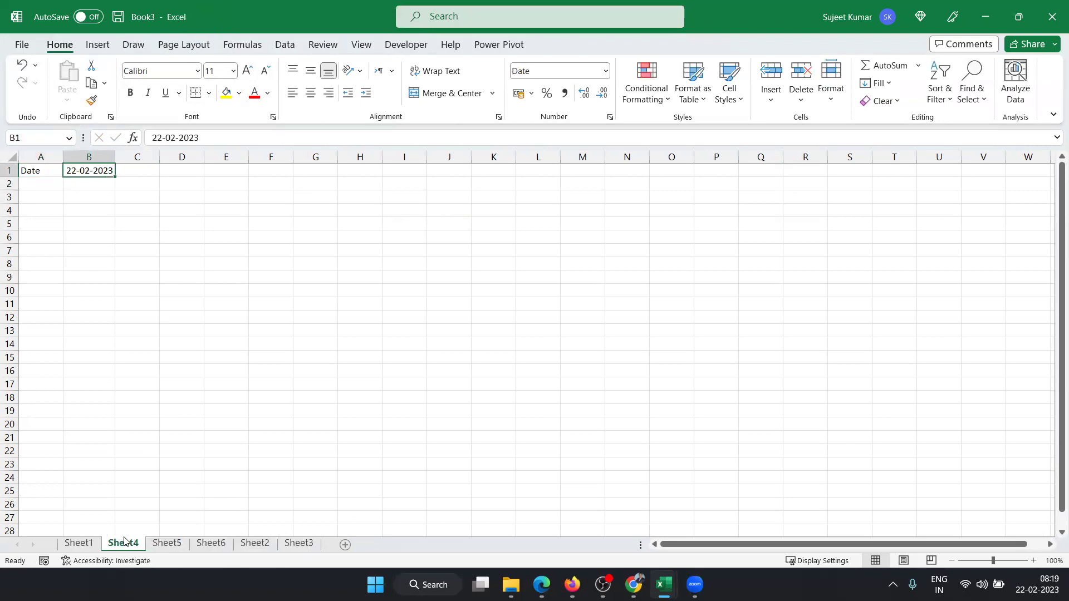
click(167, 544)
click(211, 544)
click(252, 544)
click(309, 544)
click(255, 544)
shift+click(232, 546)
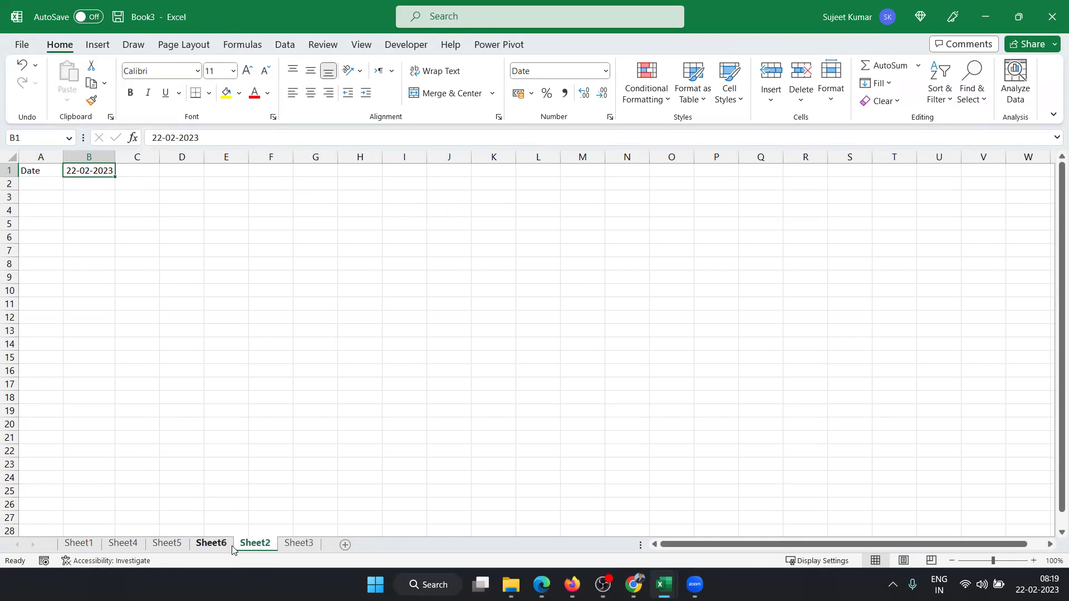
click(78, 534)
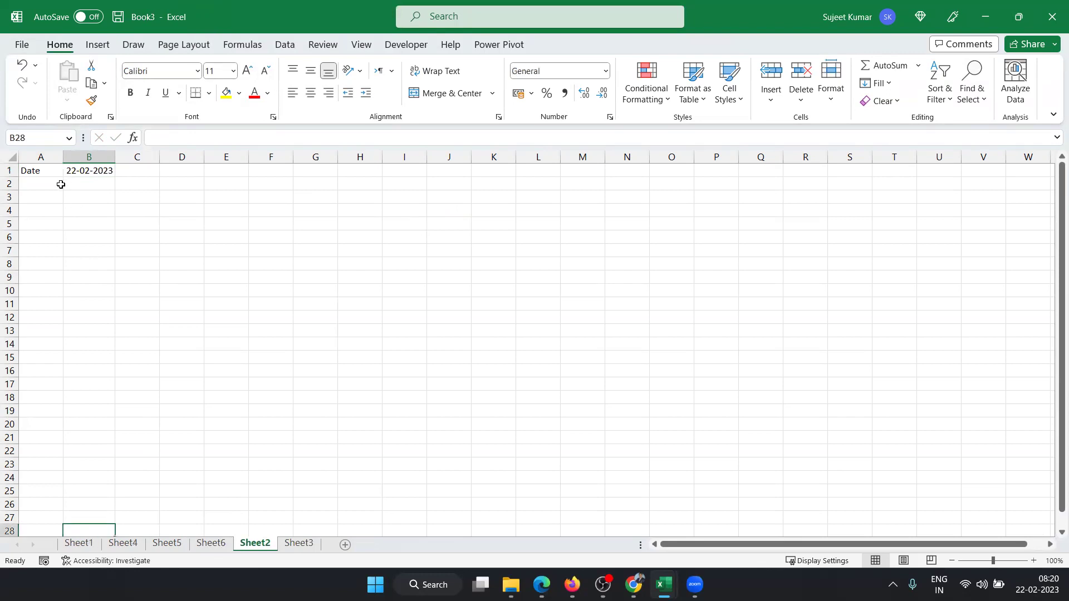
click(49, 192)
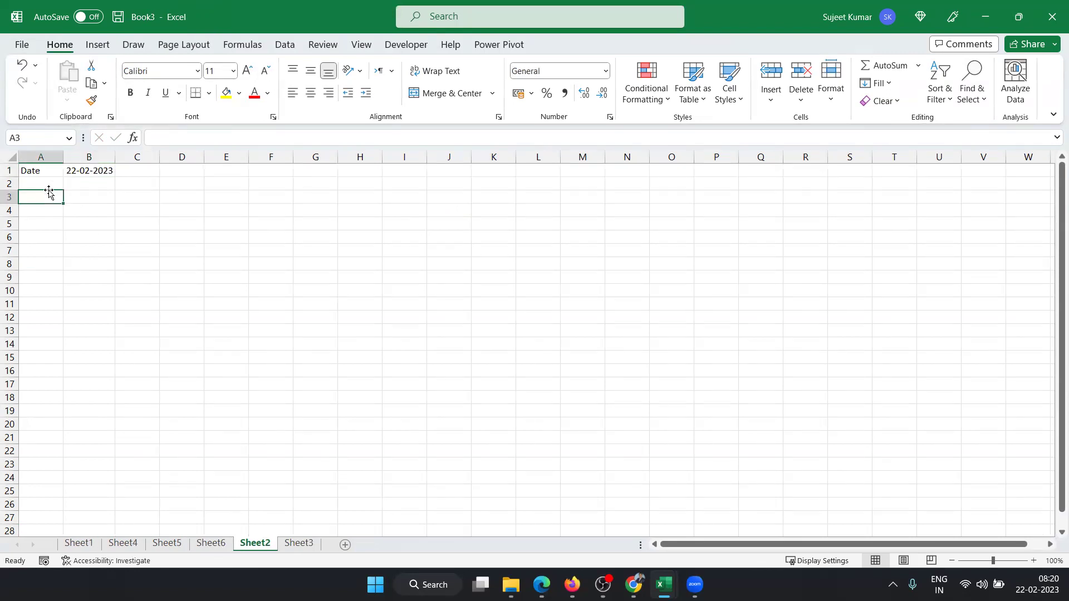
Back on Sheet1, select A4 and group Sheet1 with Sheet5 and Sheet2.
click(79, 544)
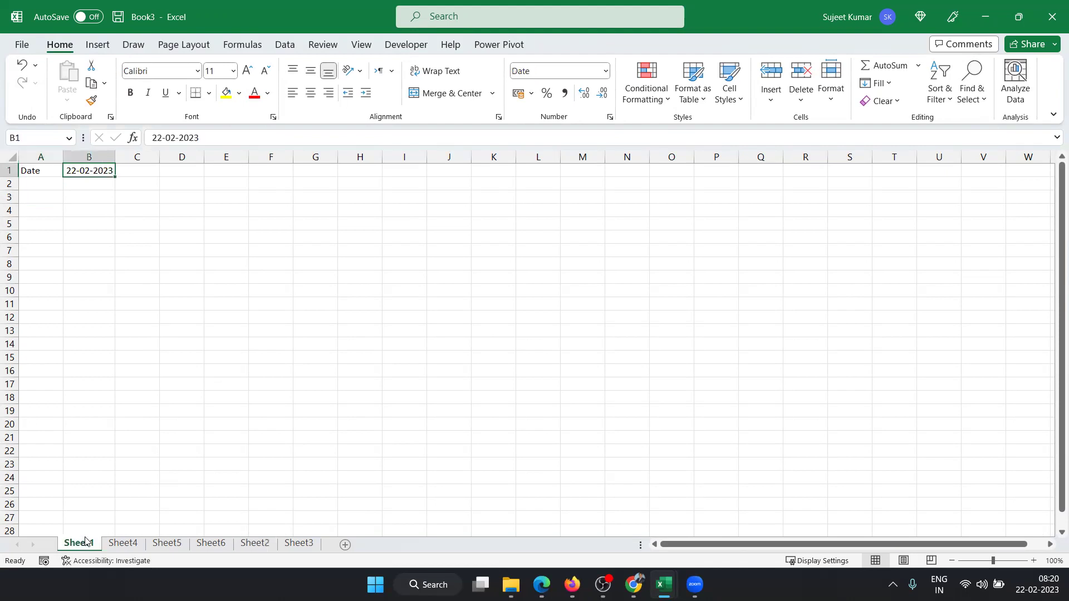
click(41, 206)
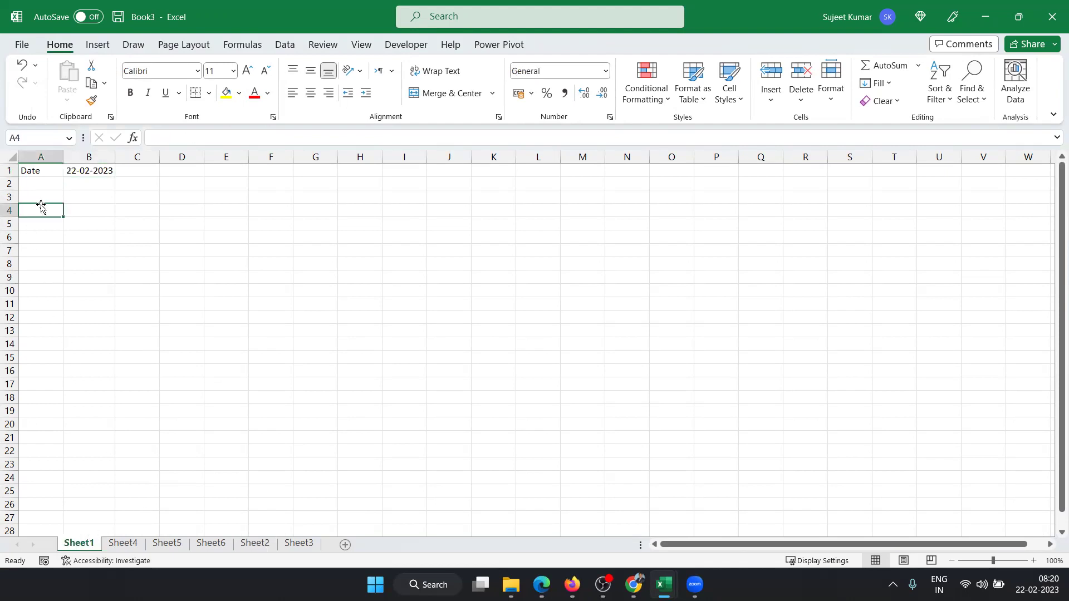
ctrl+click(169, 549)
ctrl+click(249, 548)
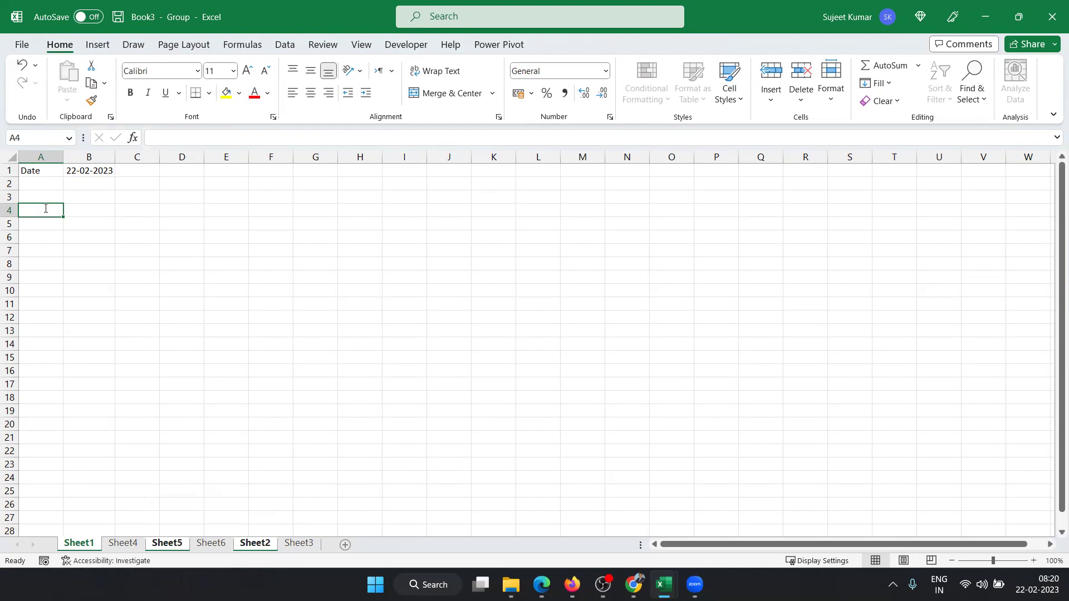
Enter Time in A4 and the current time 08:20 in B4, filling A4:B4 yellow.
text(Time)
key(Tab)
key(ctrl+shift+semicolon)
click(44, 209)
key(shift+Right)
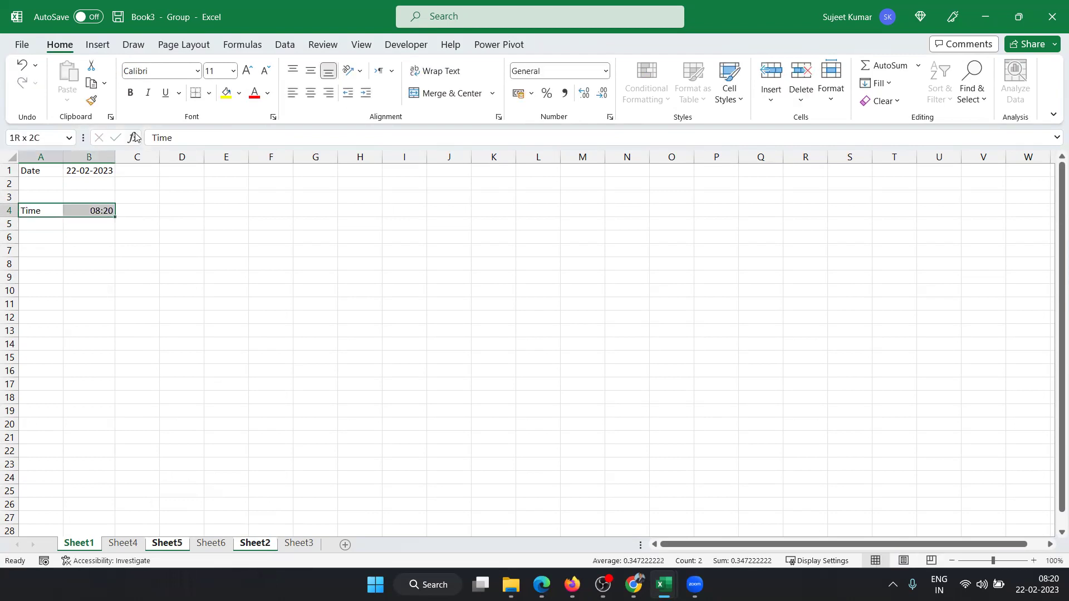
click(227, 93)
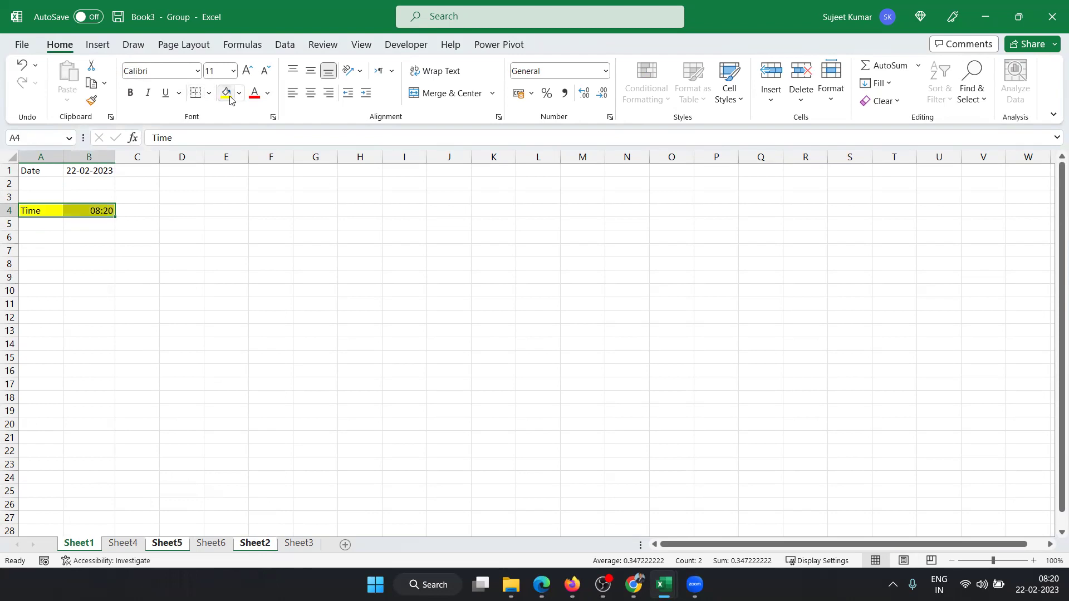
key(F2)
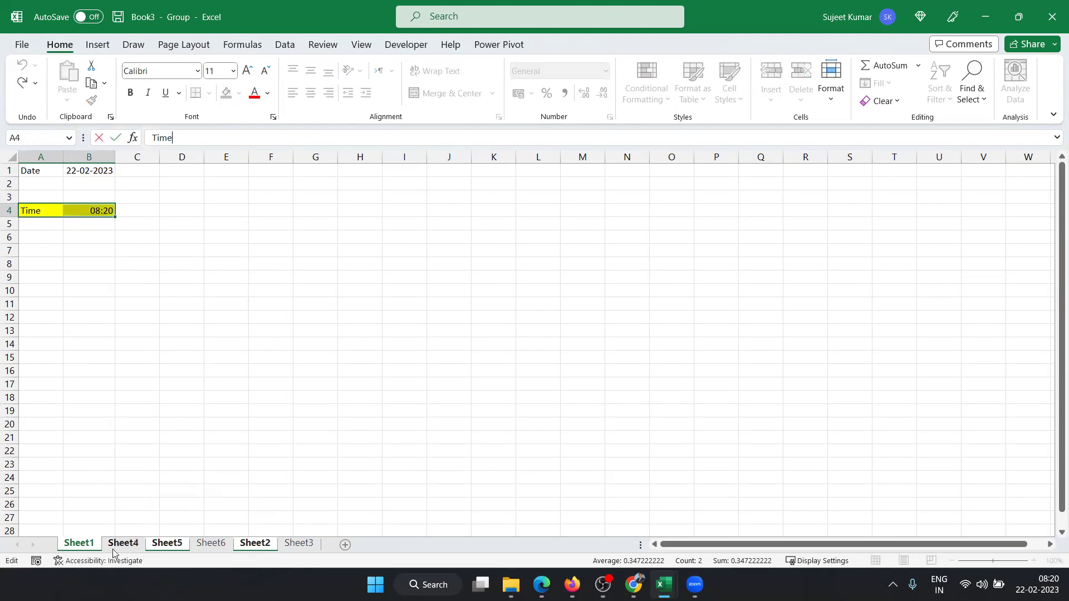
Check Sheet4, Sheet5, Sheet6 and Sheet2 for the yellow Time row, then minimize Book3.
click(114, 548)
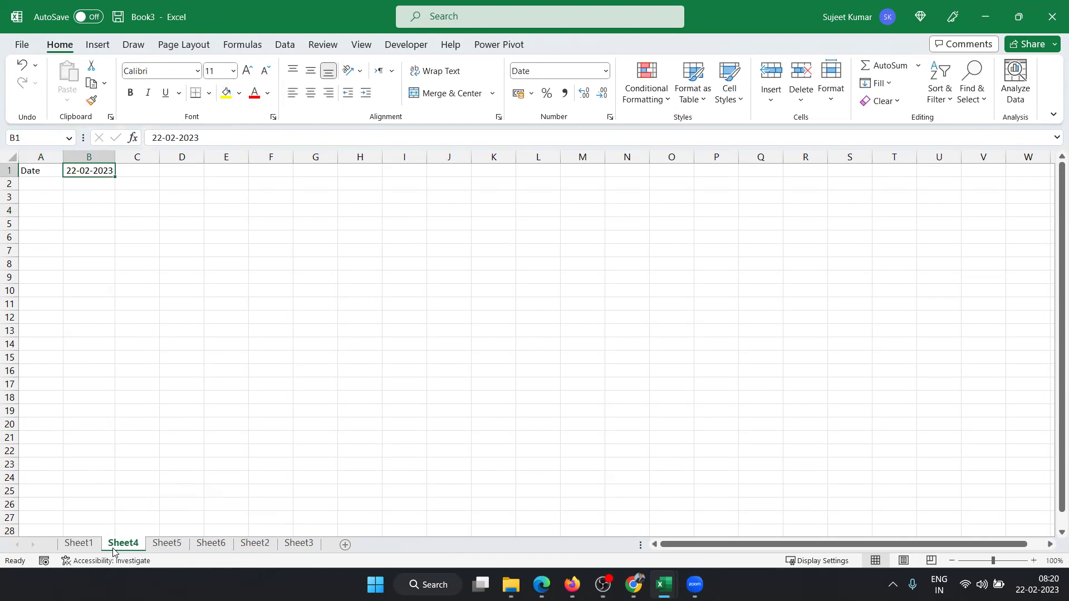
click(155, 546)
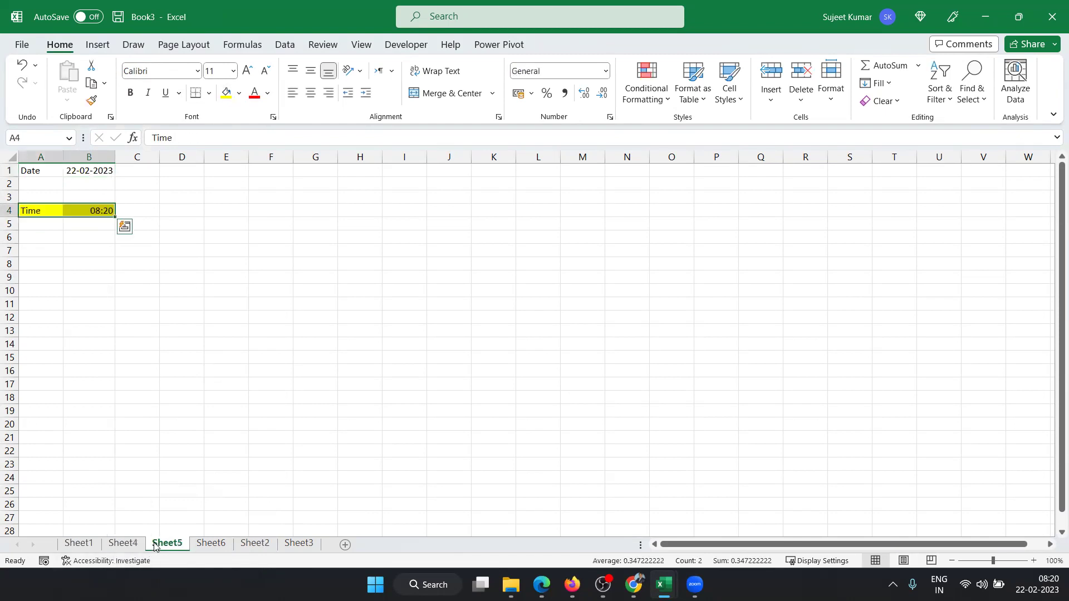
click(218, 547)
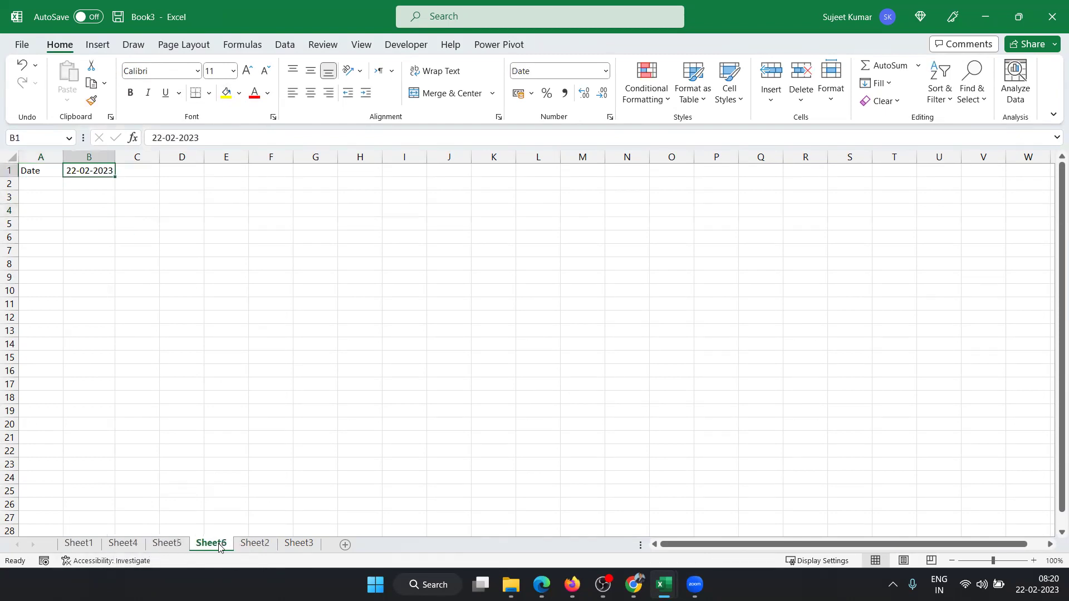
click(244, 545)
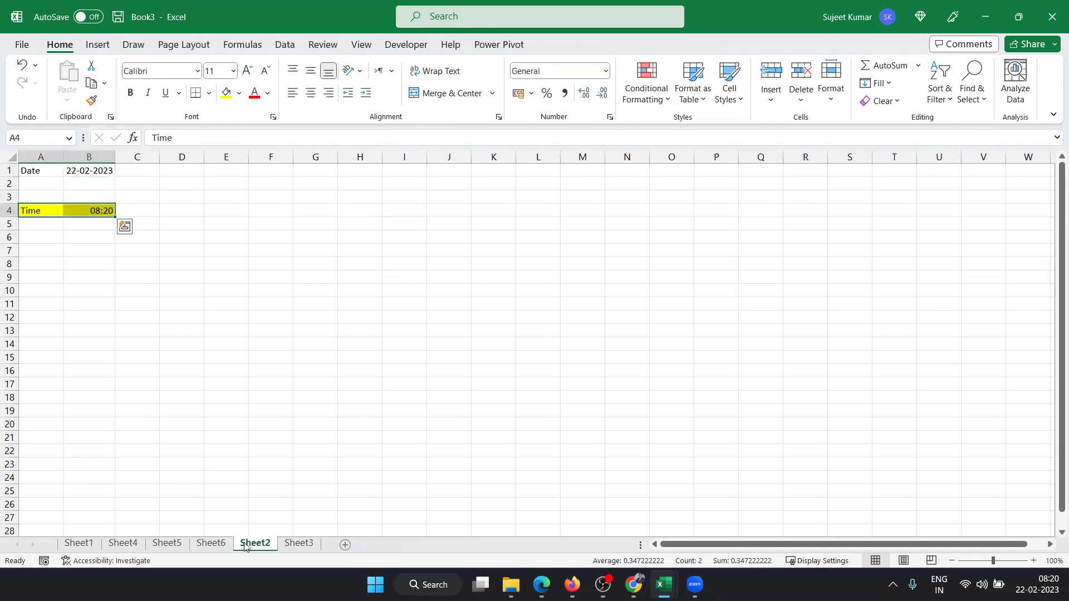
click(240, 440)
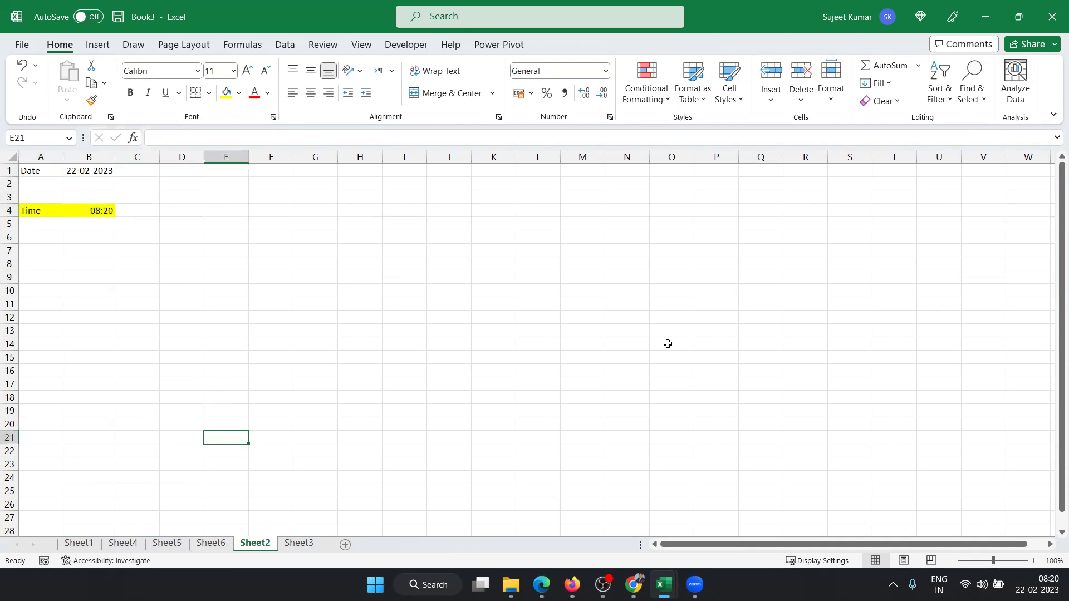
click(991, 15)
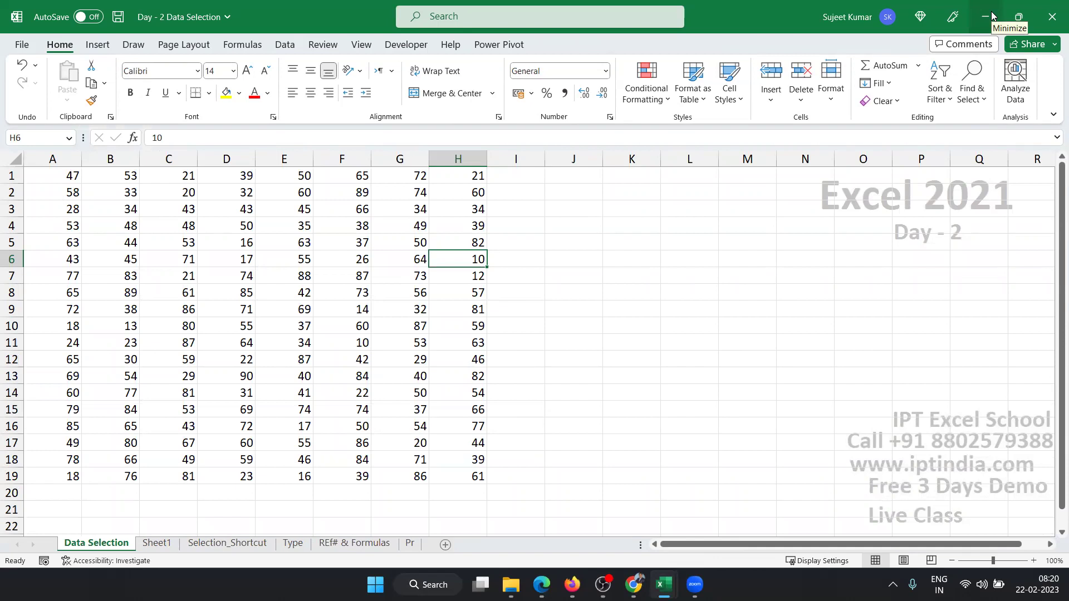
Go to the Selection_Shortcut sheet and scroll through its shortcut list.
click(209, 545)
click(356, 192)
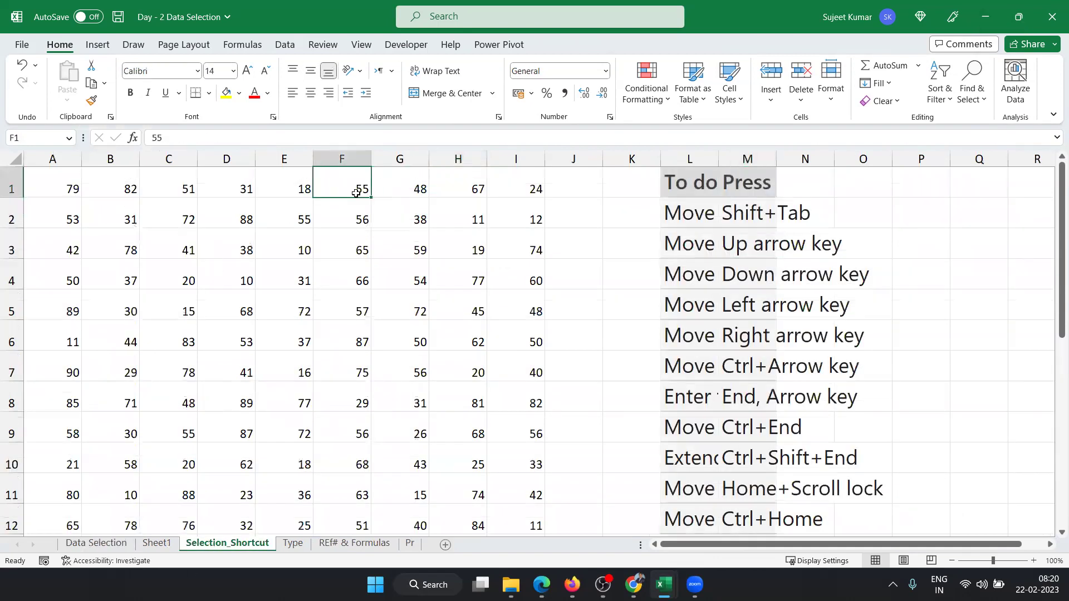
scroll(722, 277, down, 2)
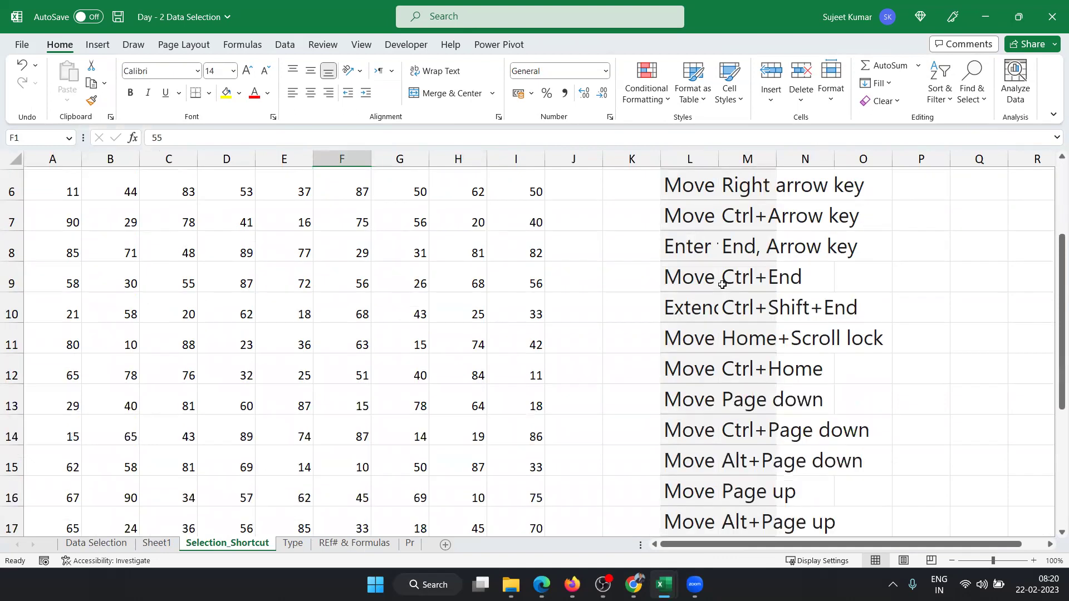
scroll(722, 277, down, 2)
scroll(720, 280, down, 2)
scroll(721, 279, up, 2)
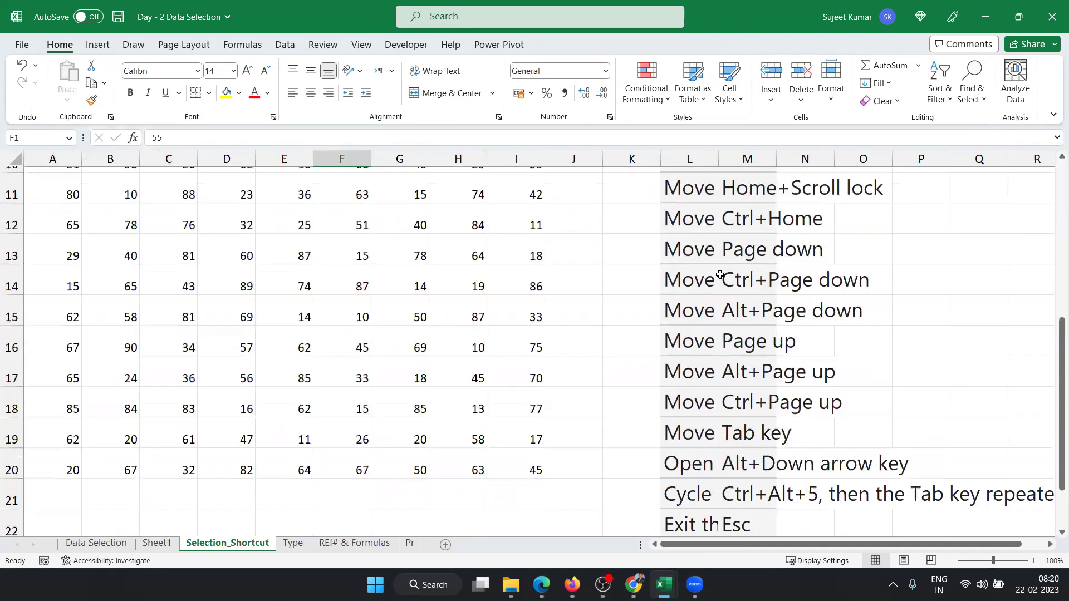
scroll(721, 276, up, 3)
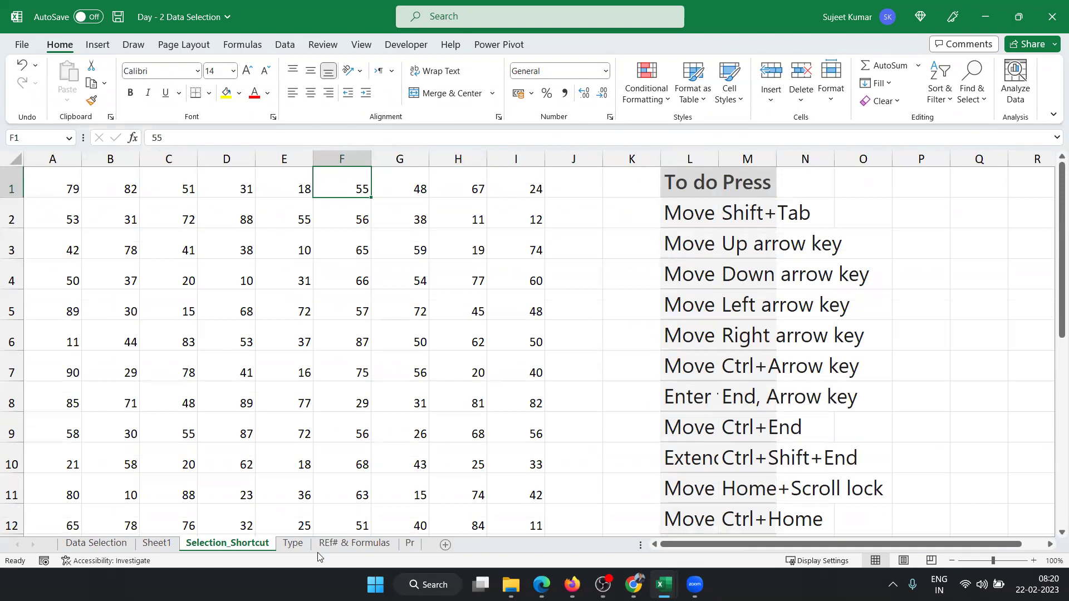
On the Type sheet, clear all contents and enter a person's full name in A1.
click(293, 545)
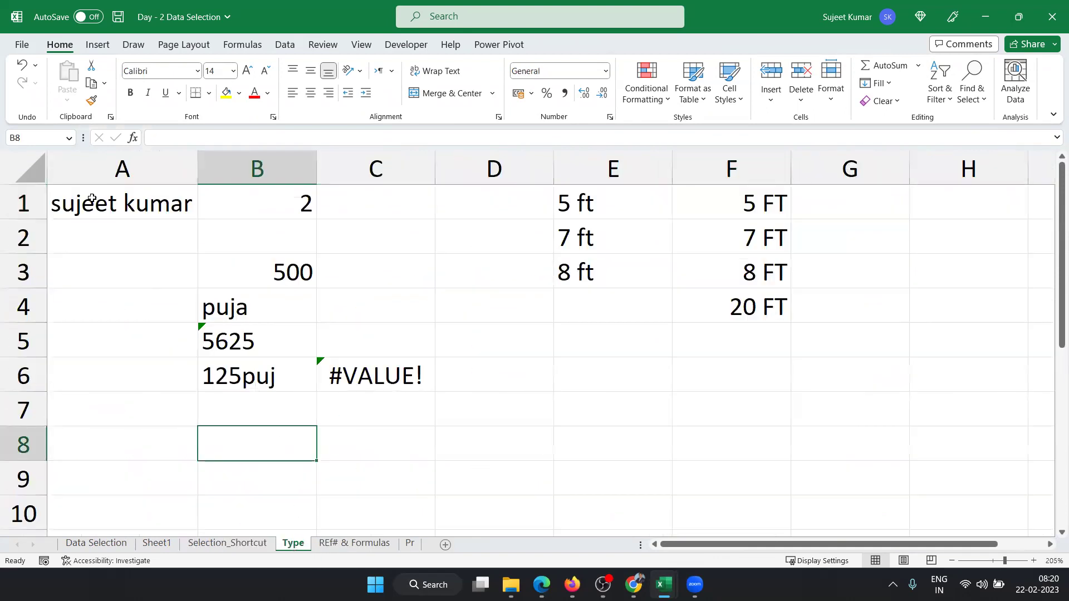
click(4, 167)
key(ctrl+minus)
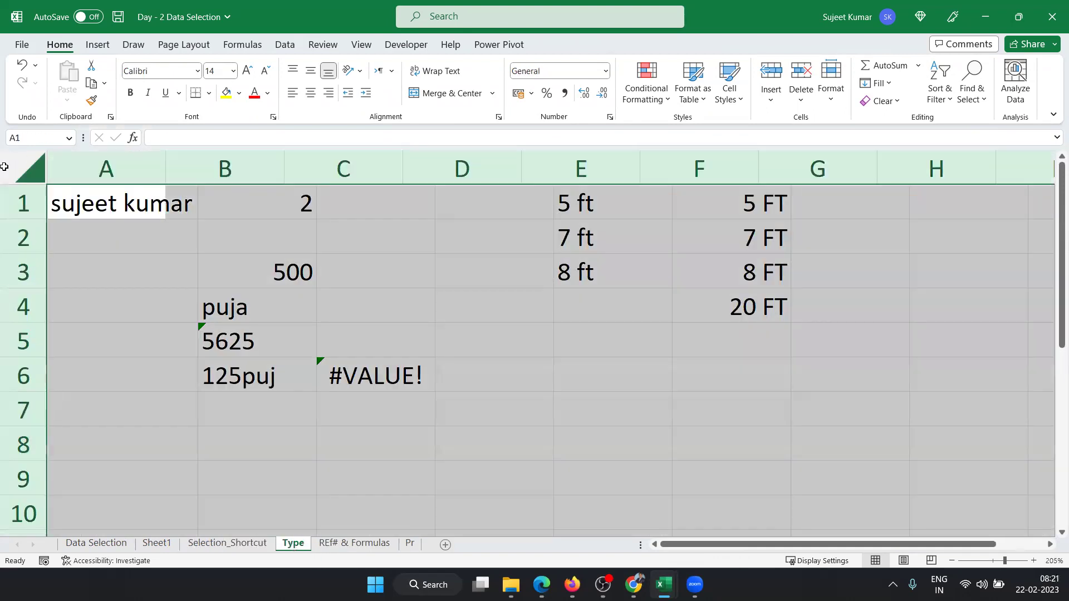
key(Down)
key(Up)
text(Suj)
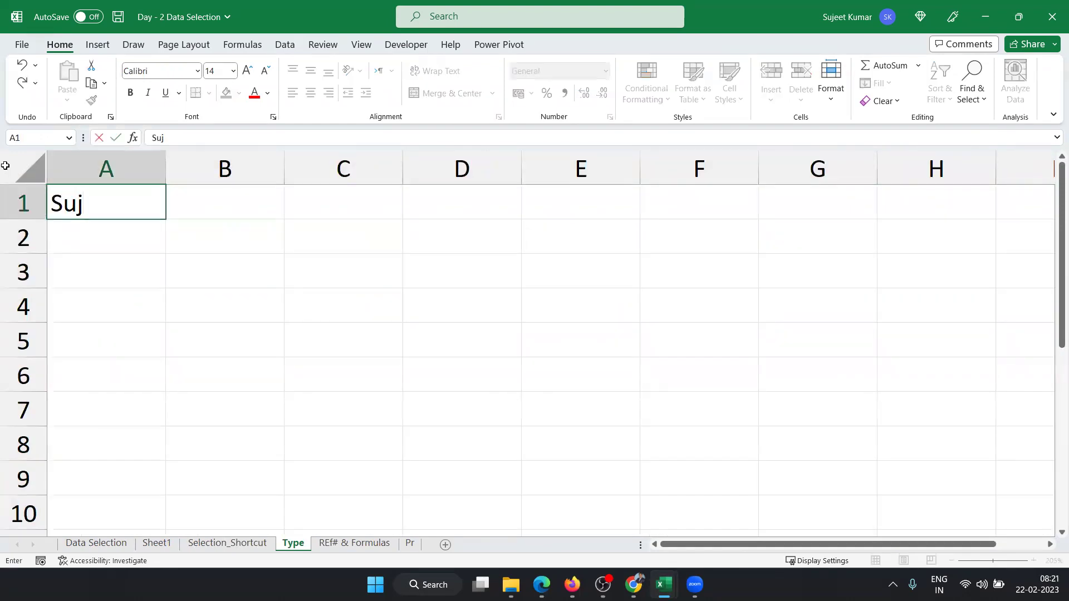
text(eet Kumar)
key(Return)
Enter the number 524 in cell B1.
key(Up)
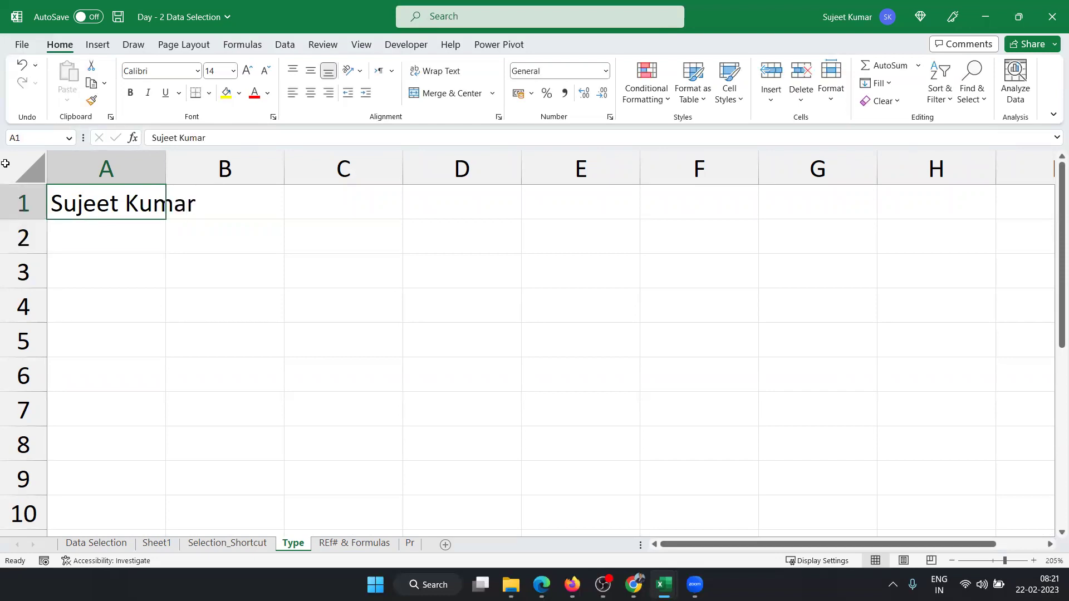
key(Right)
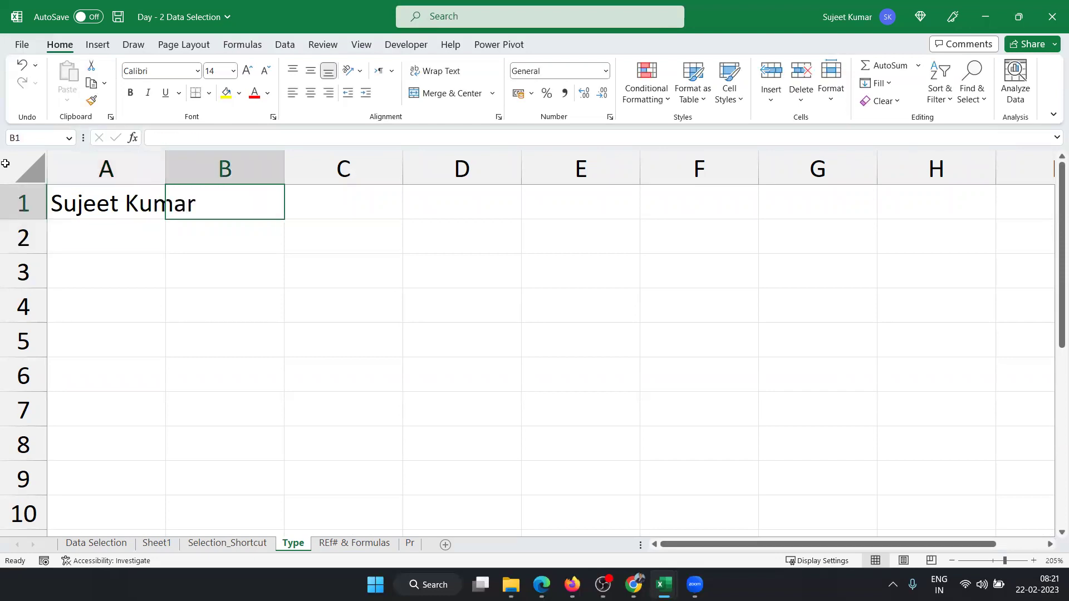
key(Down)
key(Up)
key(Left)
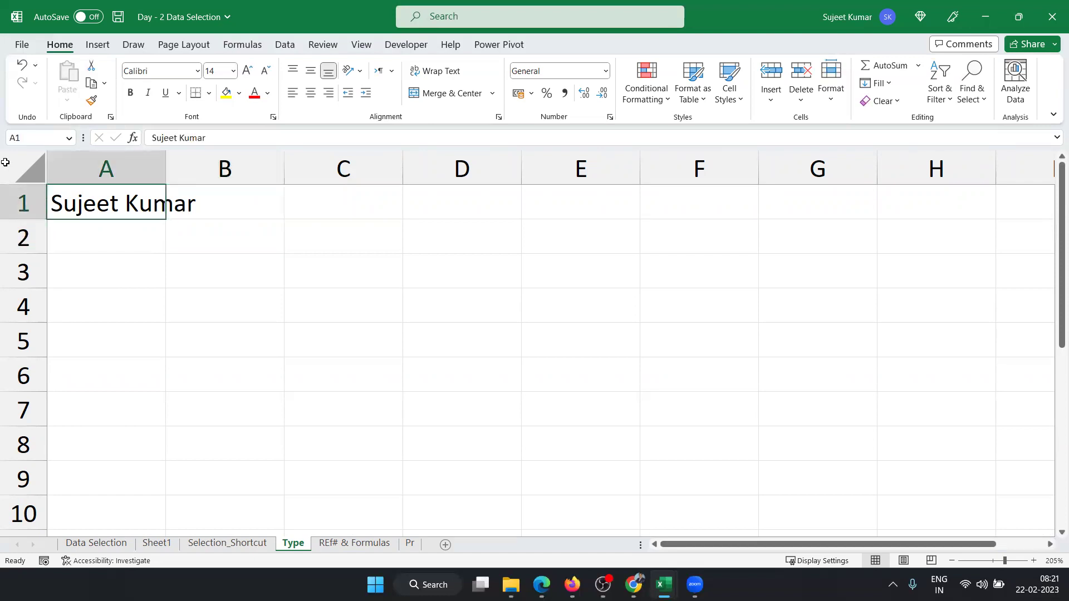
key(Right)
text(524)
key(Return)
key(Up)
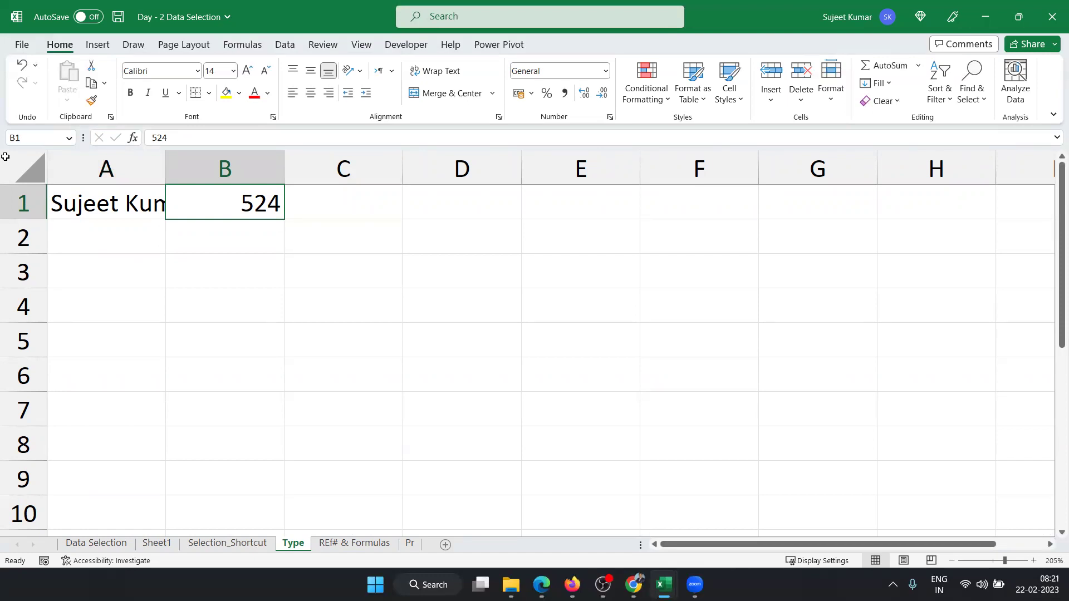
Make column A slightly narrower, leaving the name in A1 cut off.
key(Left)
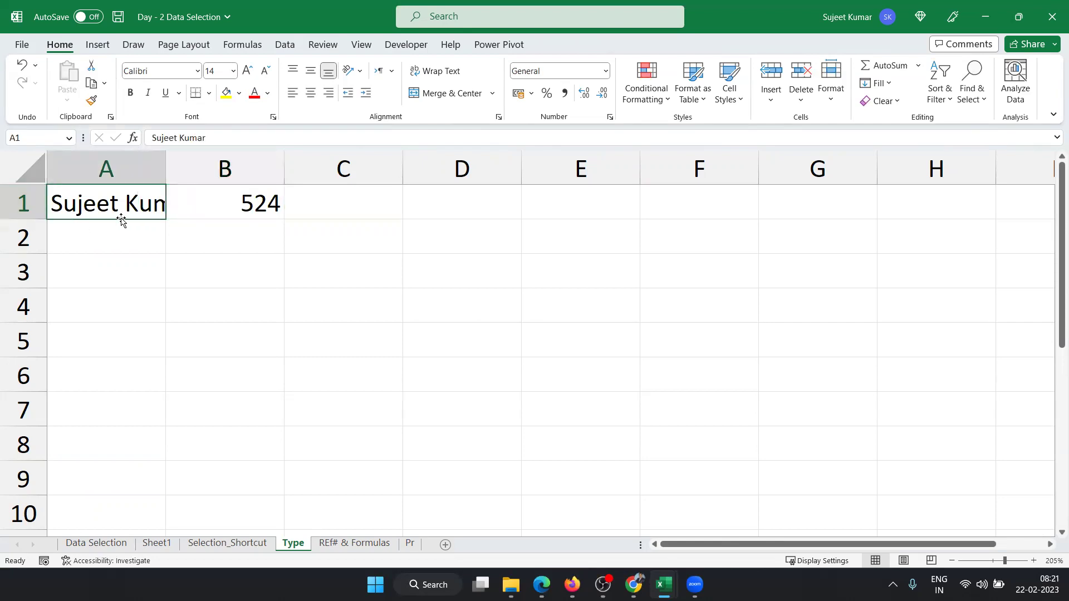
mouse_move(160, 177)
mouse_down()
mouse_move(229, 179)
mouse_move(155, 184)
mouse_up()
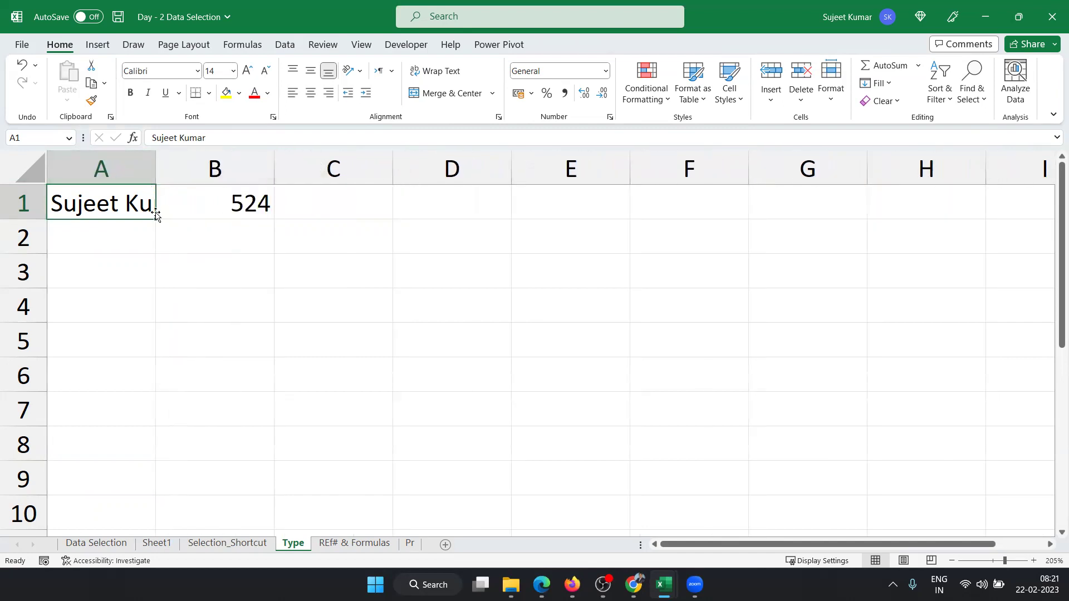
click(180, 210)
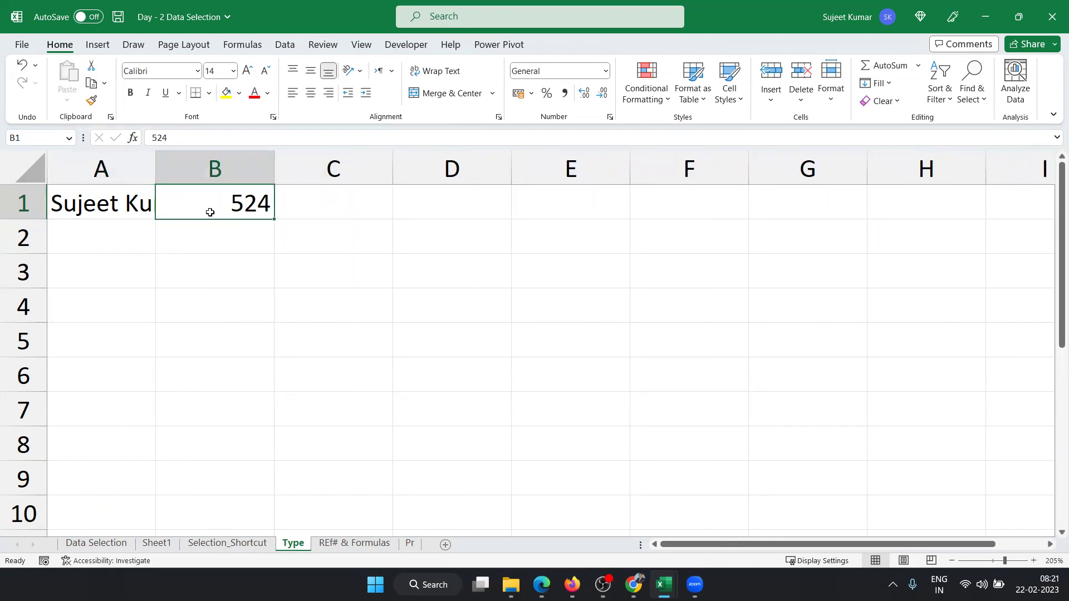
click(109, 212)
Enter a first name in B3 and the number 500 in B4.
click(209, 264)
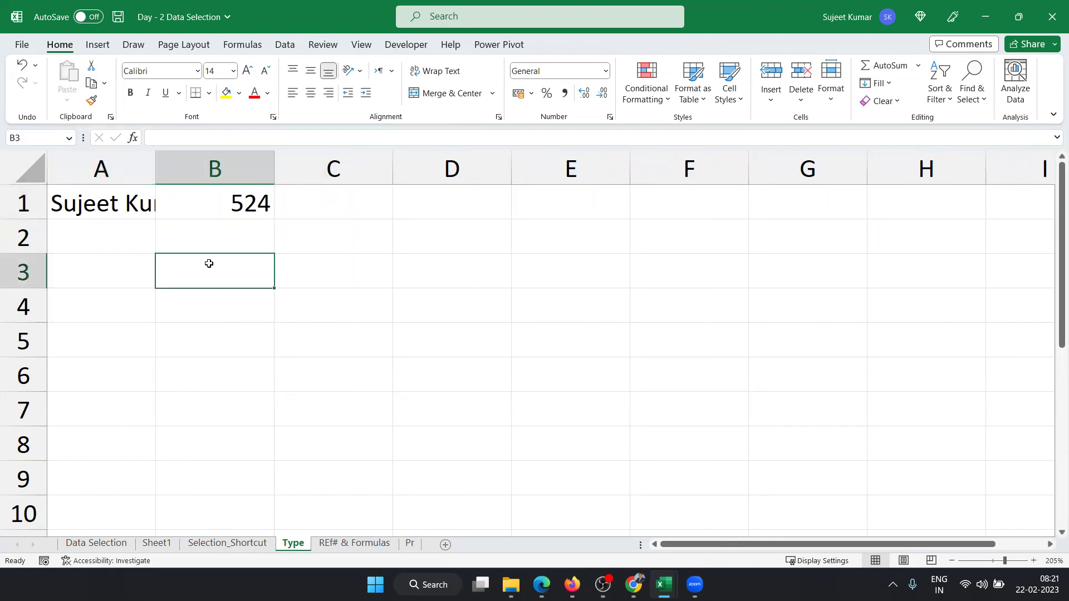
text(Puja)
key(Return)
key(Up)
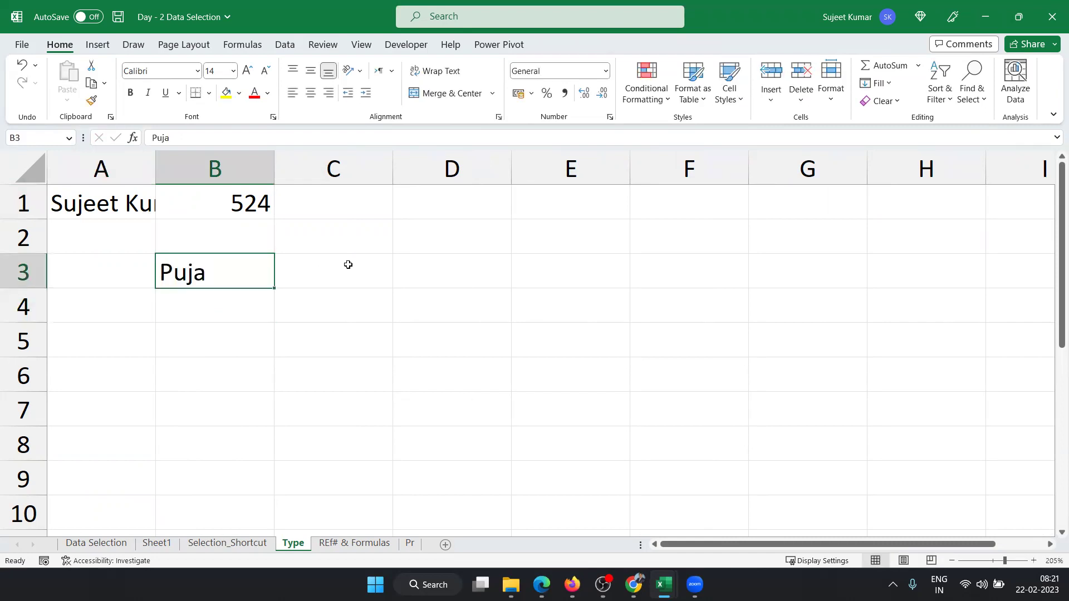
key(Down)
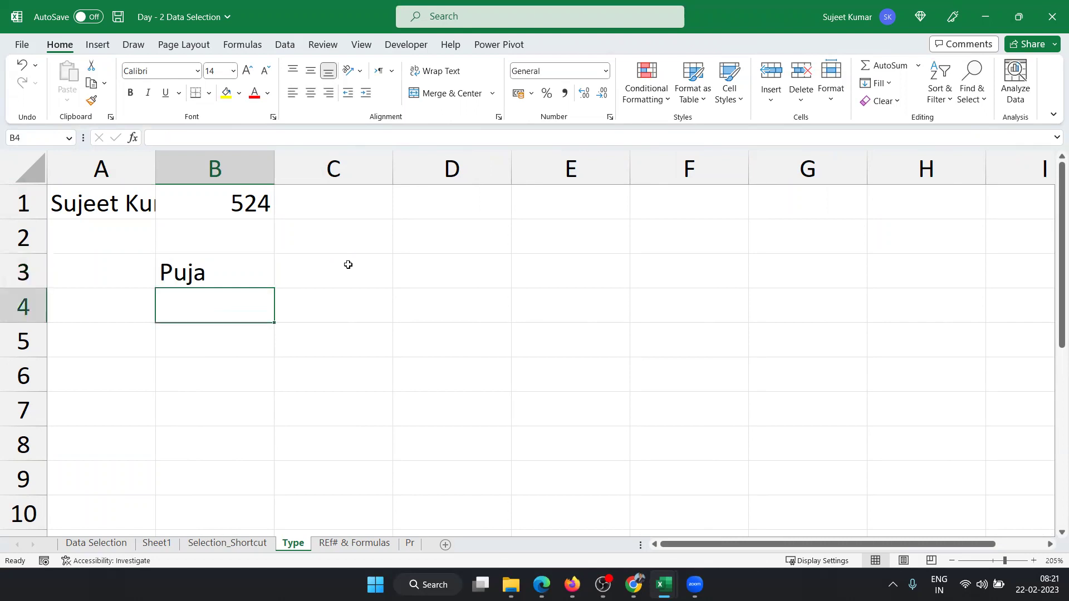
text(5000)
key(BackSpace)
key(Return)
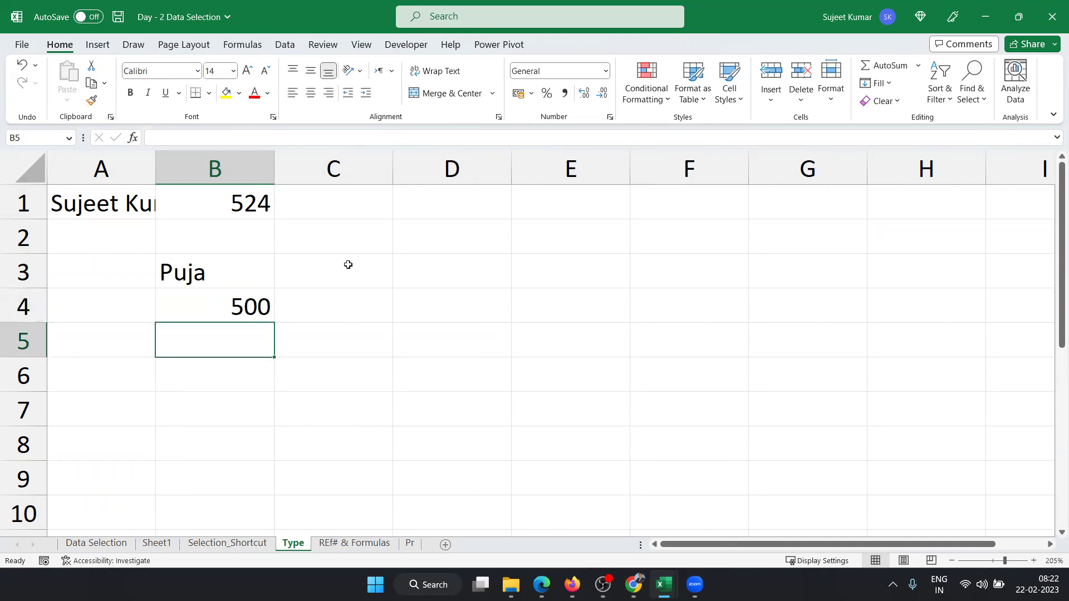
key(Up)
key(Up)
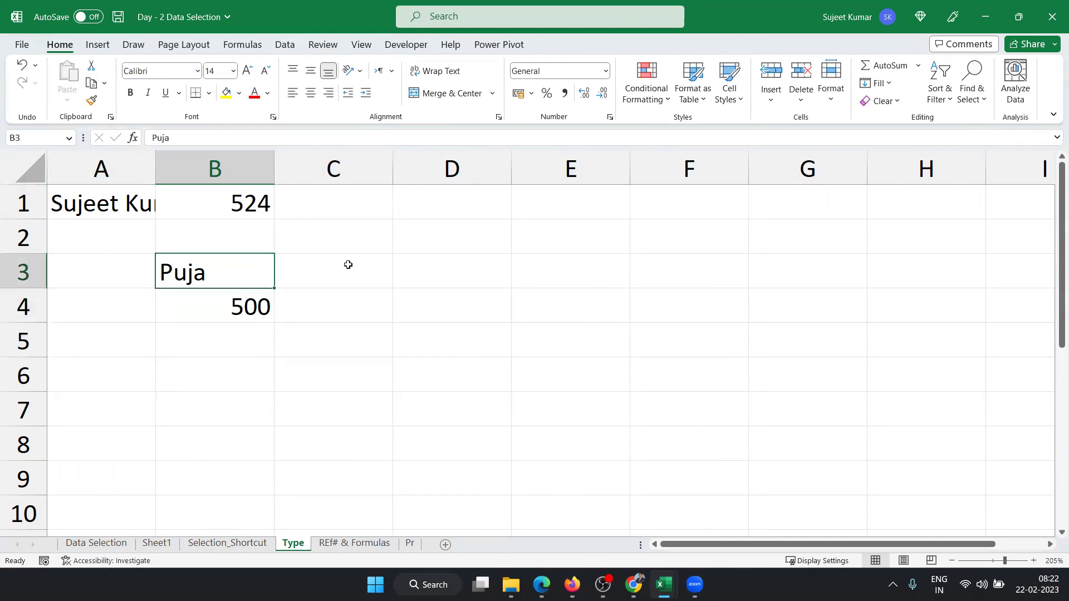
key(Down)
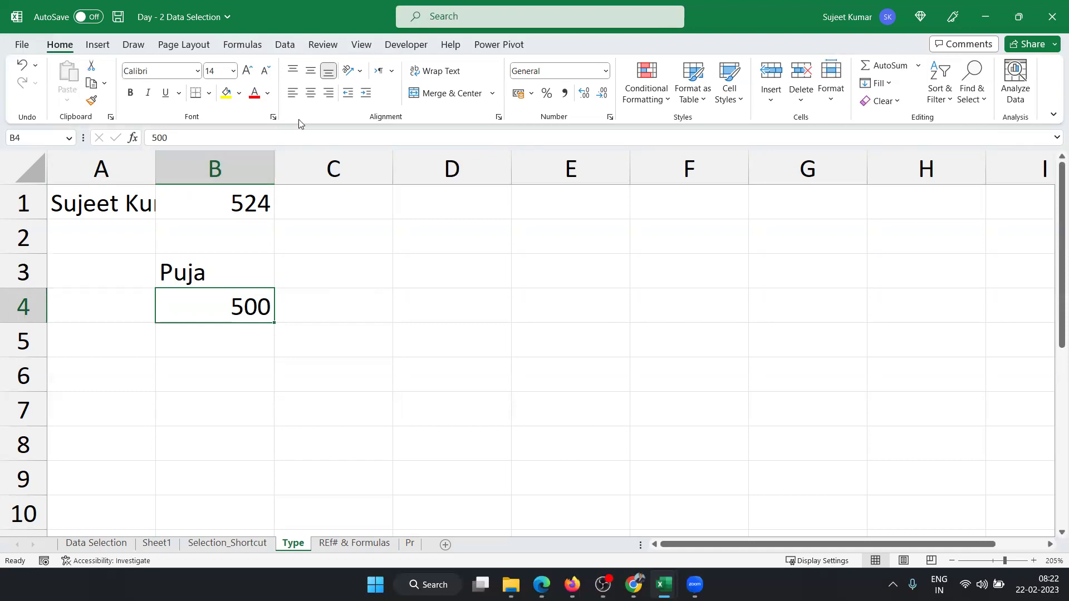
Try centre and left alignment on 500 in B4, ending with right alignment.
click(311, 93)
click(293, 95)
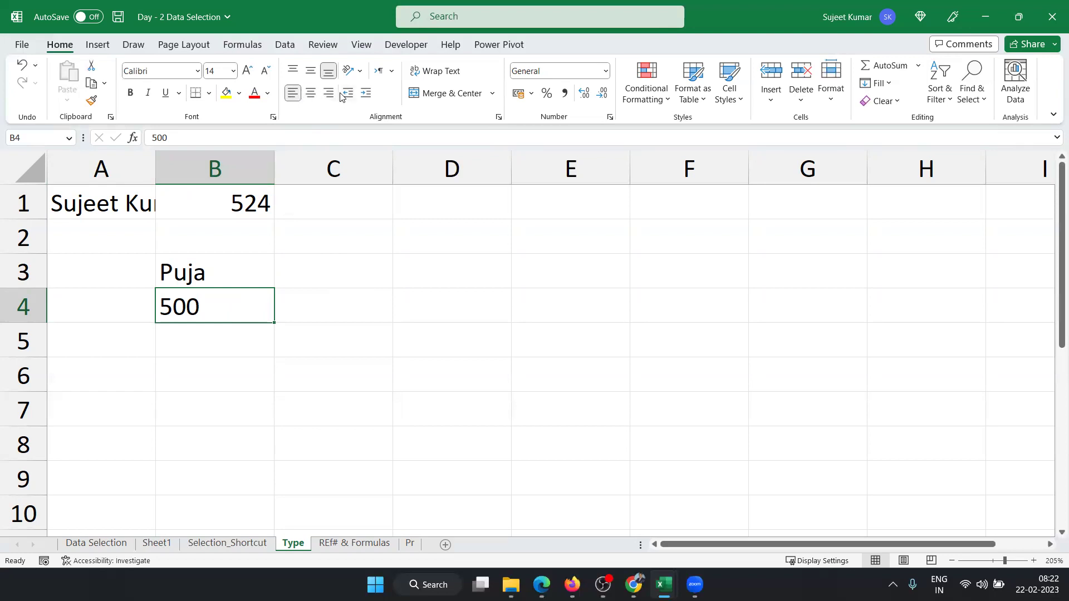
click(311, 93)
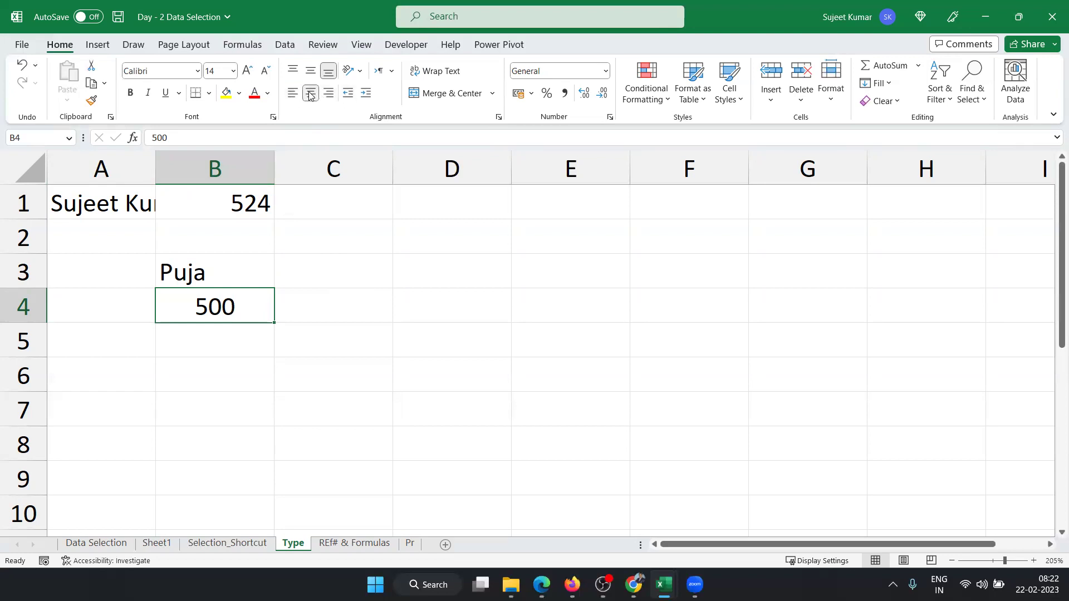
click(325, 94)
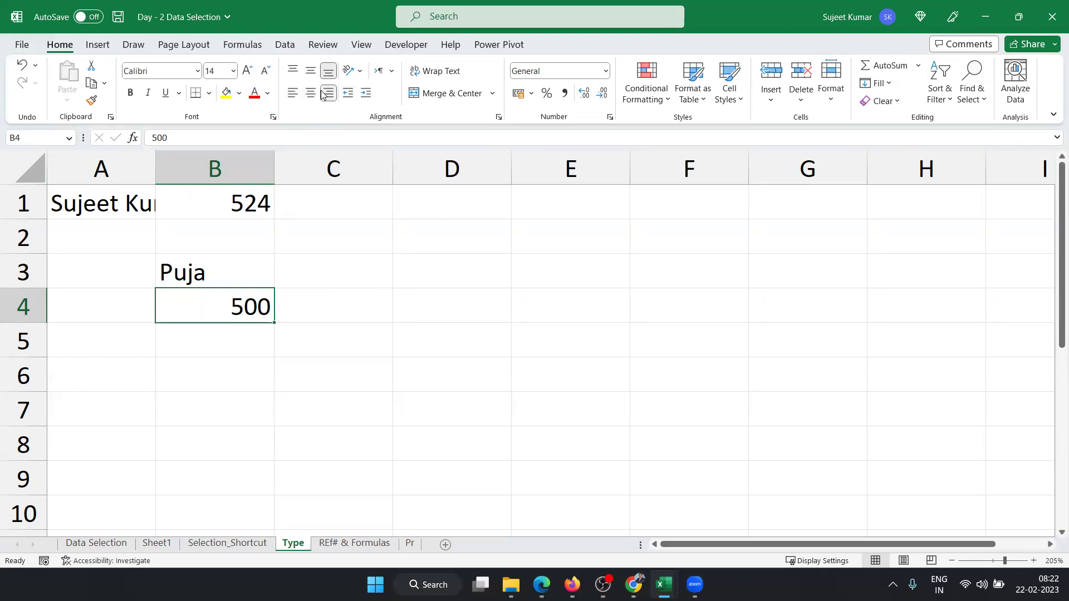
click(233, 373)
Enter 500rs in B6 and the formula =B6+30 in C6, which returns #VALUE!
text(5)
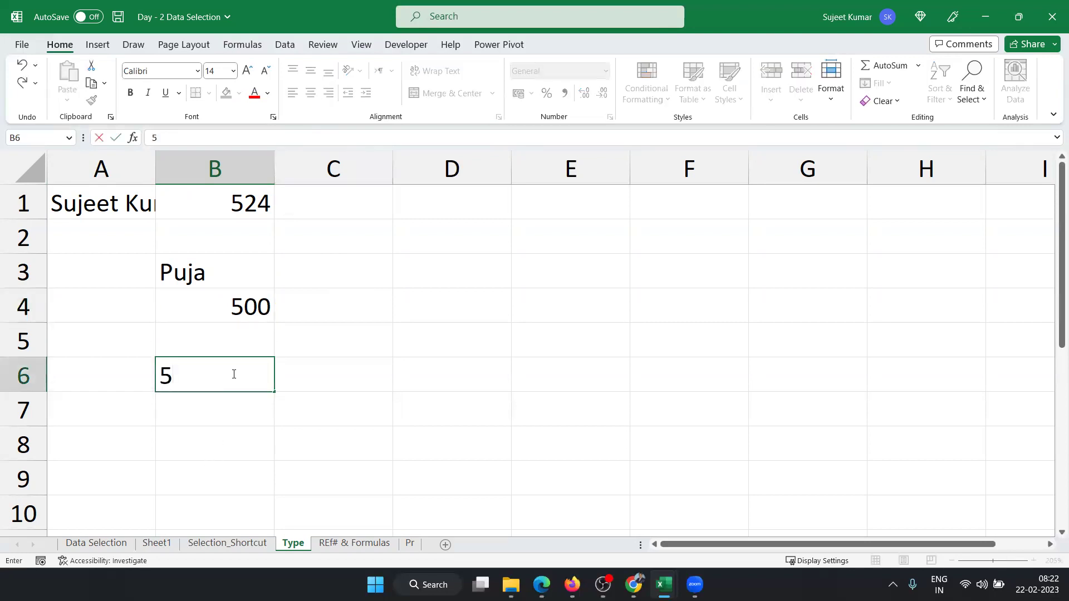
text(00)
text(rs)
key(Tab)
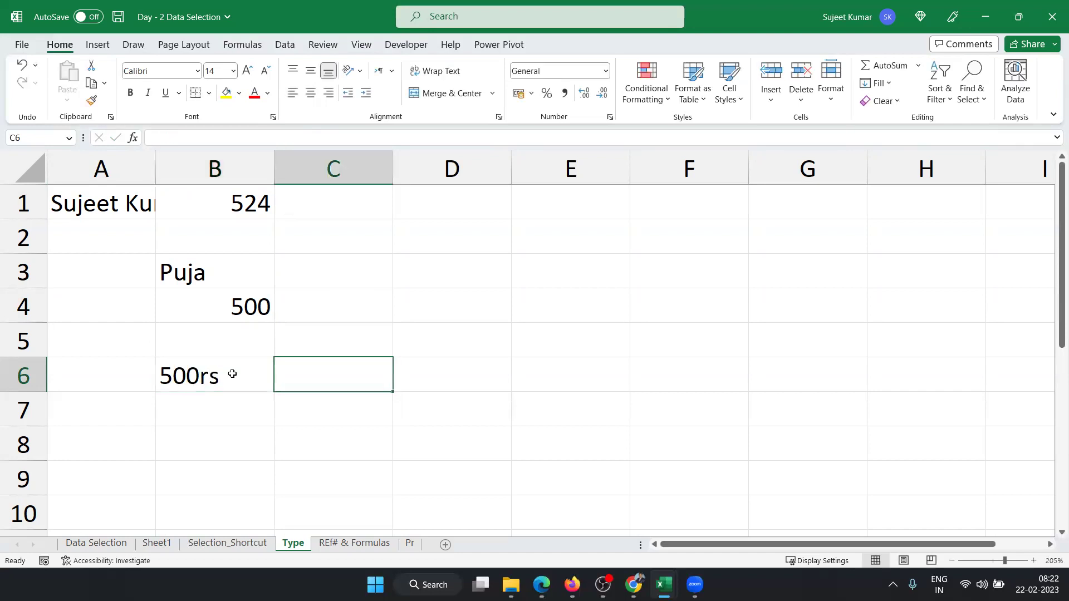
text(=)
click(232, 374)
text(+30)
key(Return)
key(Up)
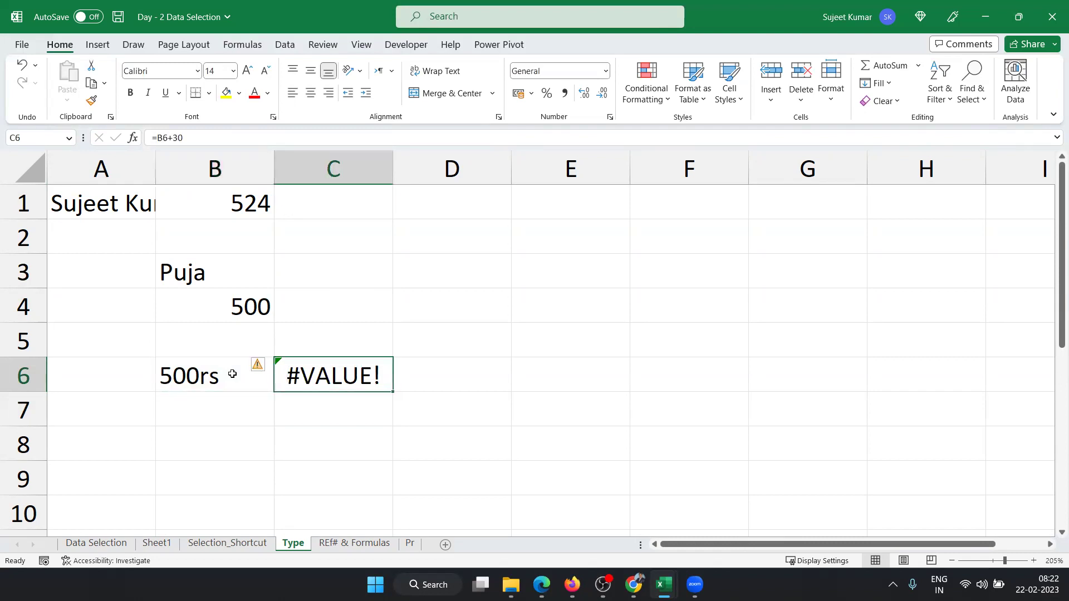
Review the 500rs and #VALUE! cells, then move to the empty cell E1.
key(Home)
key(Right)
key(Right)
key(Up)
key(Up)
key(Up)
key(Up)
key(Right)
key(Right)
key(Right)
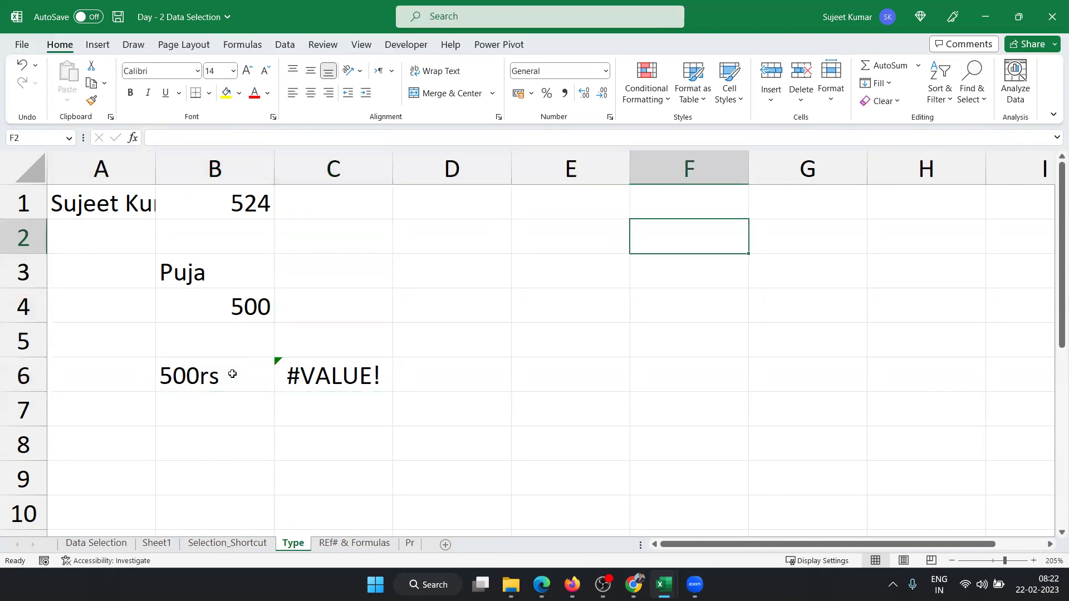
key(Up)
key(Left)
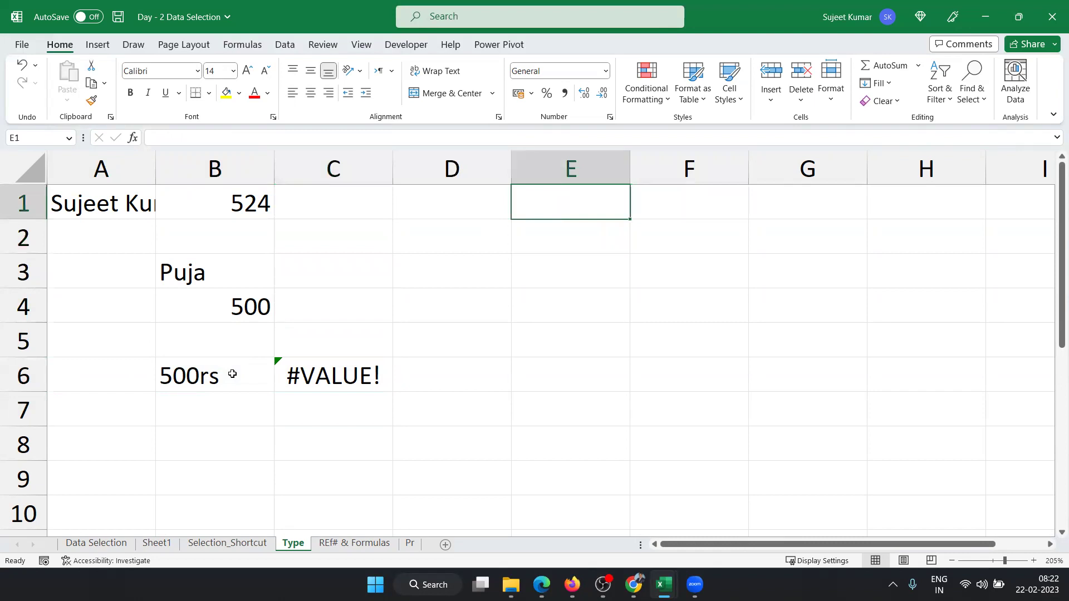
Enter 5 ft, 6ft, 10ft and 20ft in E1:E4.
text(5 ft)
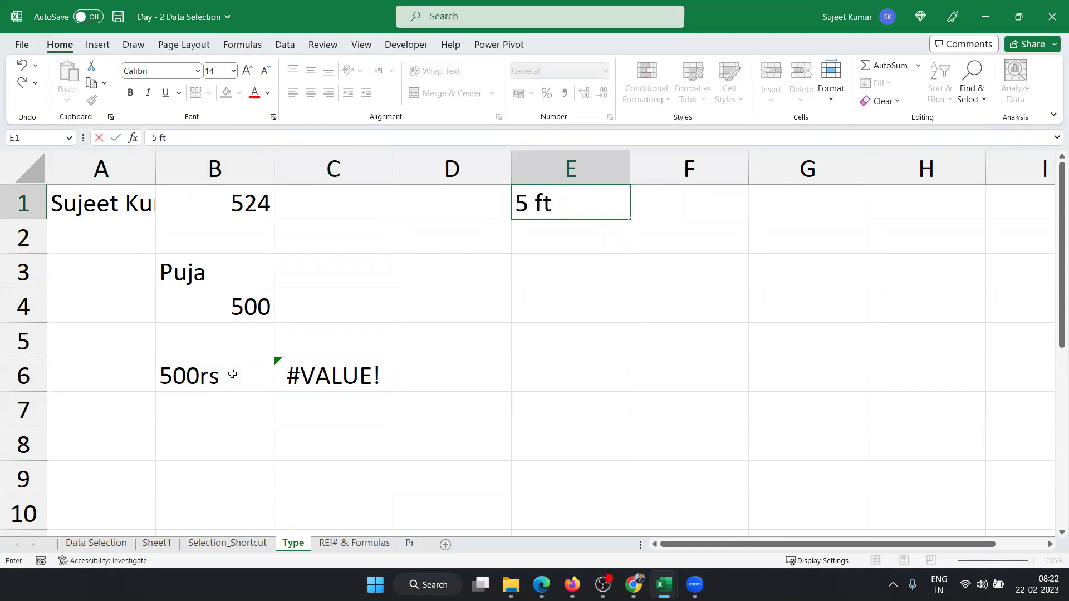
key(Return)
text(6ft)
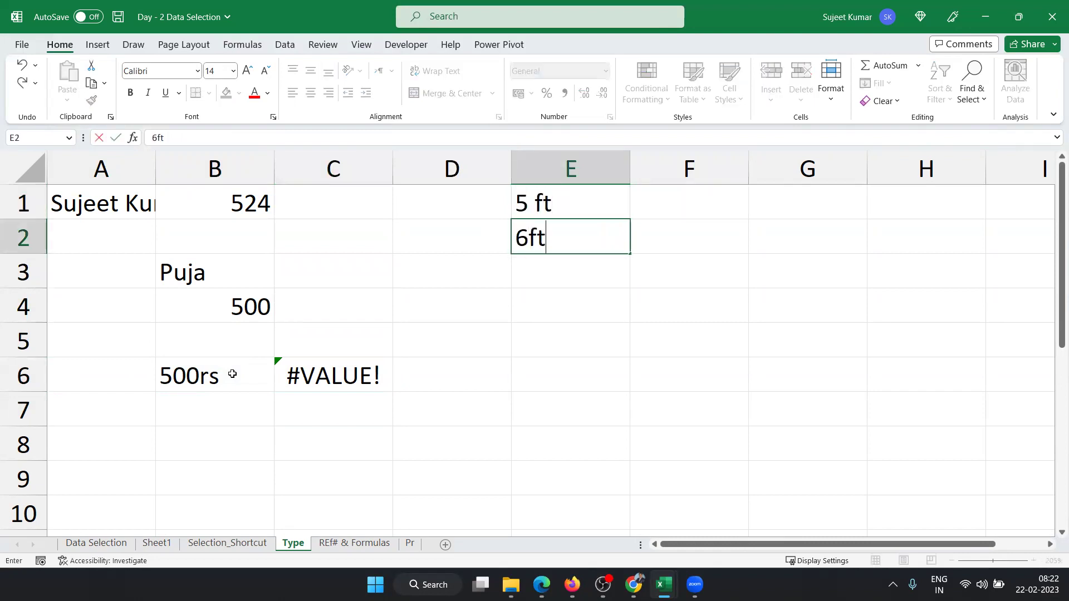
key(Return)
text(10ft)
key(Return)
text(20)
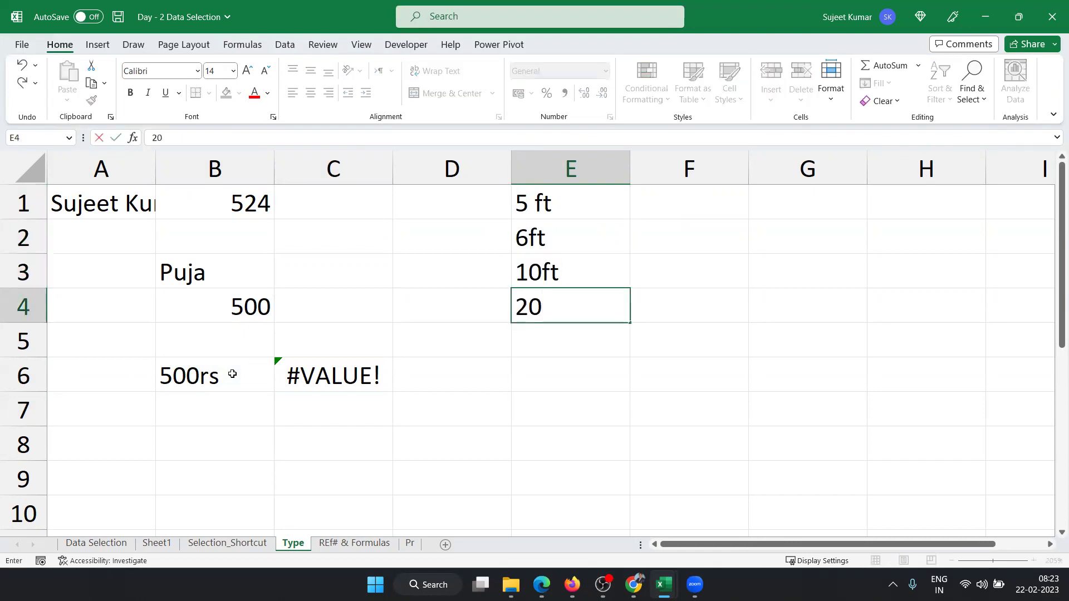
text(ft)
key(Return)
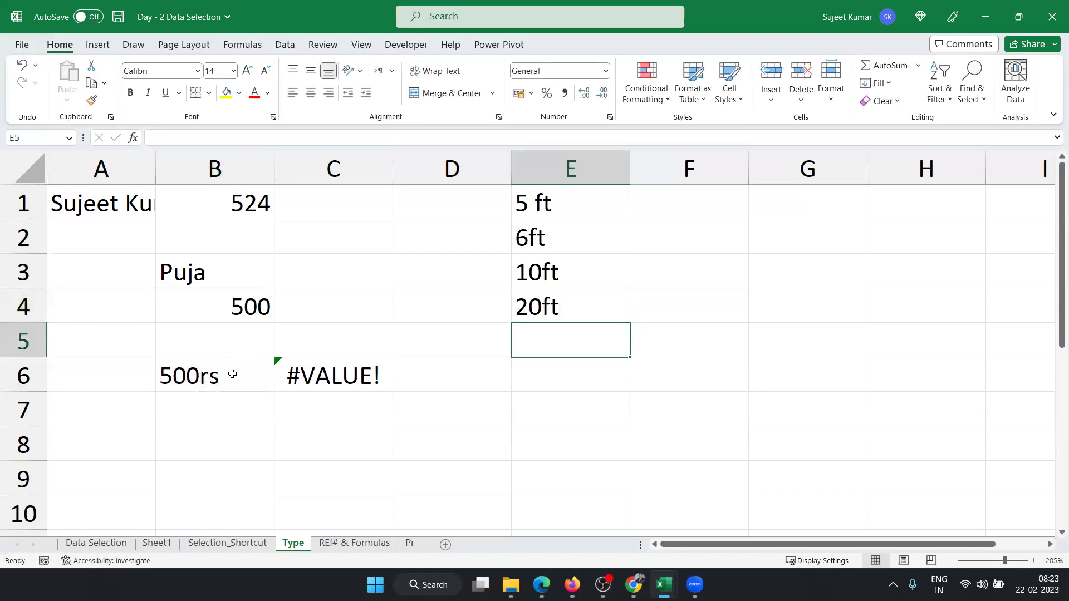
key(Up)
key(Down)
key(Up)
key(Up)
key(Up)
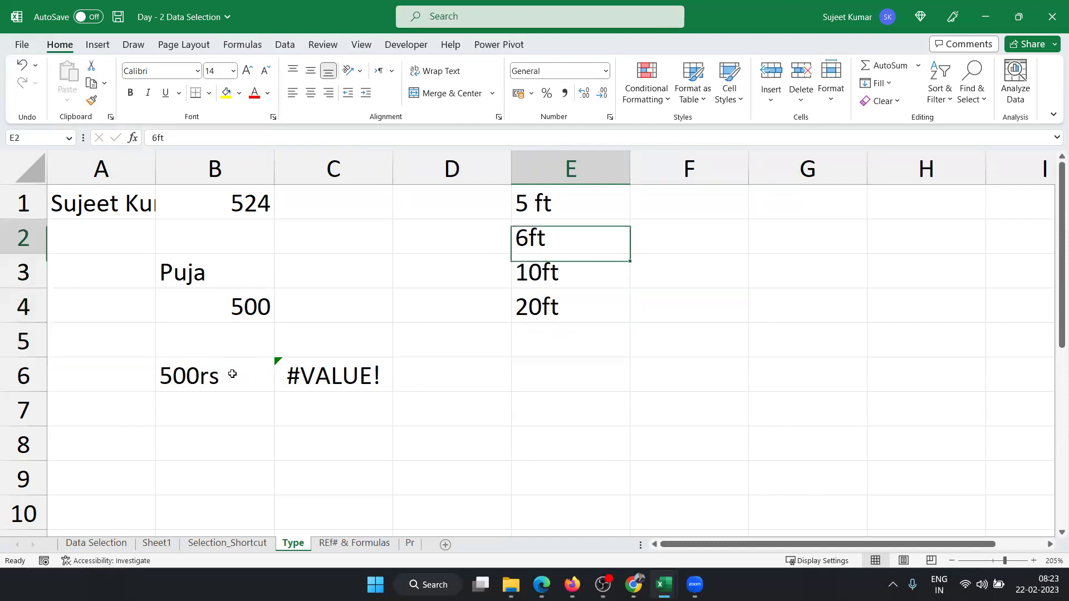
key(Up)
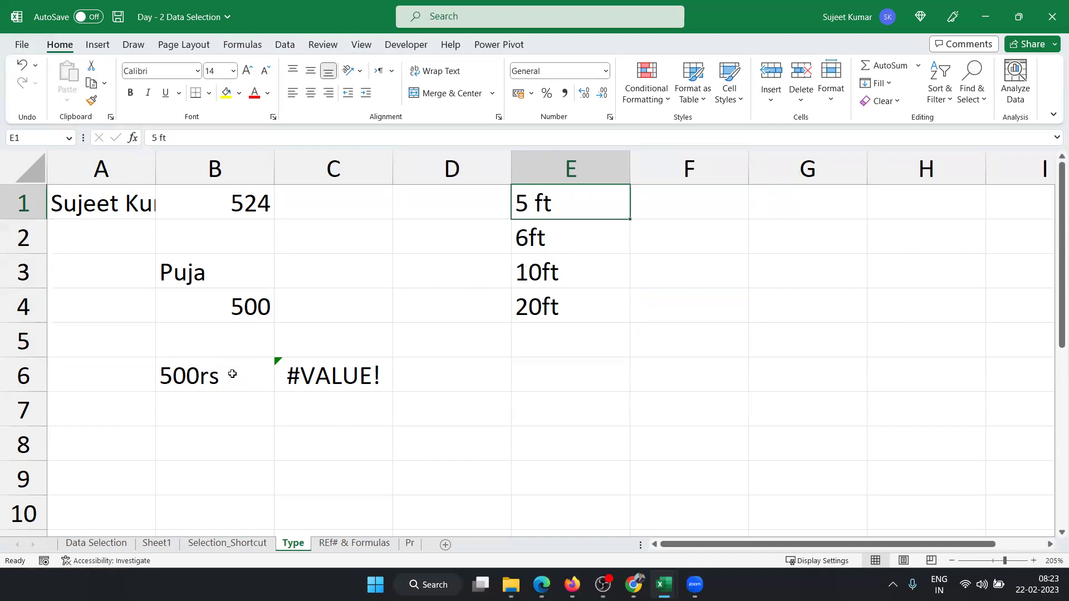
key(Down)
key(Down)
key(Down)
key(Down)
key(Down)
key(Up)
key(Up)
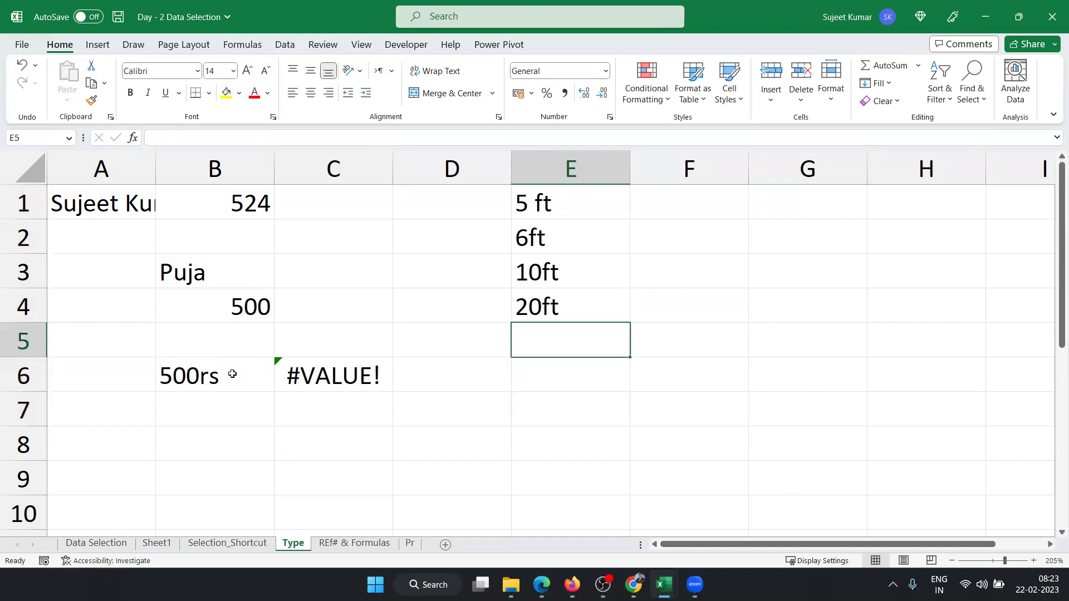
Try a SUM of E1:E4 in E5, which gives 0, then clear it.
text(=sum)
key(Tab)
key(Up)
key(shift+Up)
key(shift+Up)
key(shift+Up)
key(Return)
key(Up)
key(Delete)
key(Up)
key(Up)
key(Up)
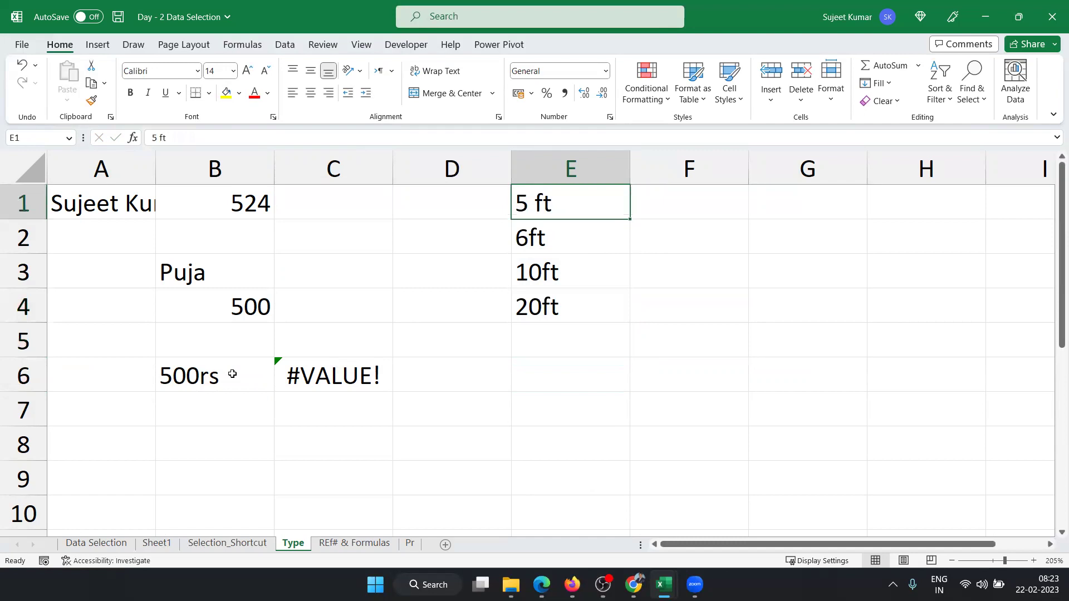
key(Right)
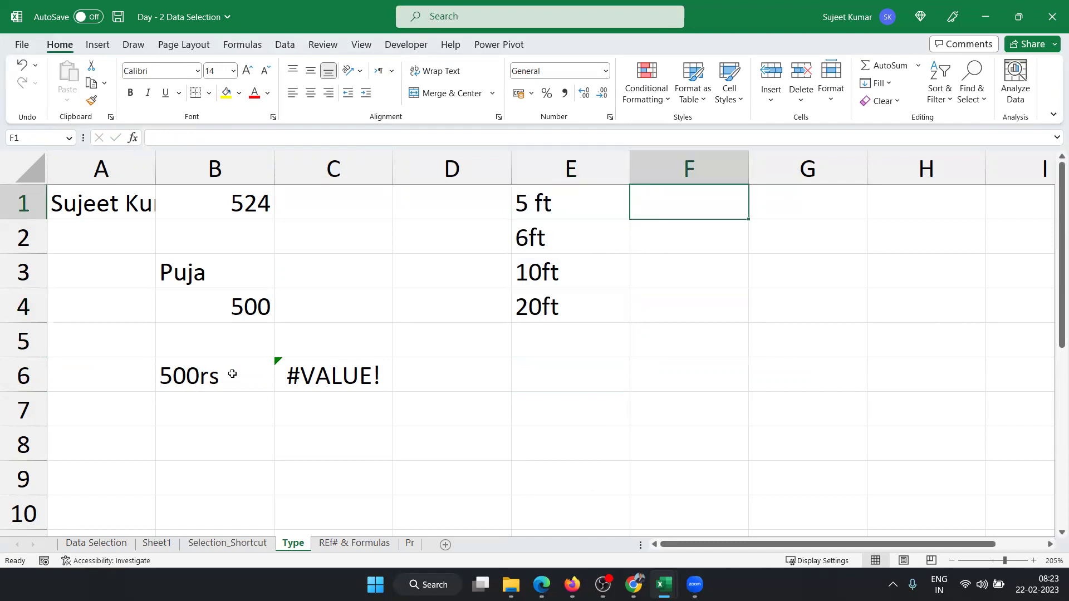
Enter 5 and 6 in F1:F2 with ft beside each in G1:G2.
text(5)
key(Tab)
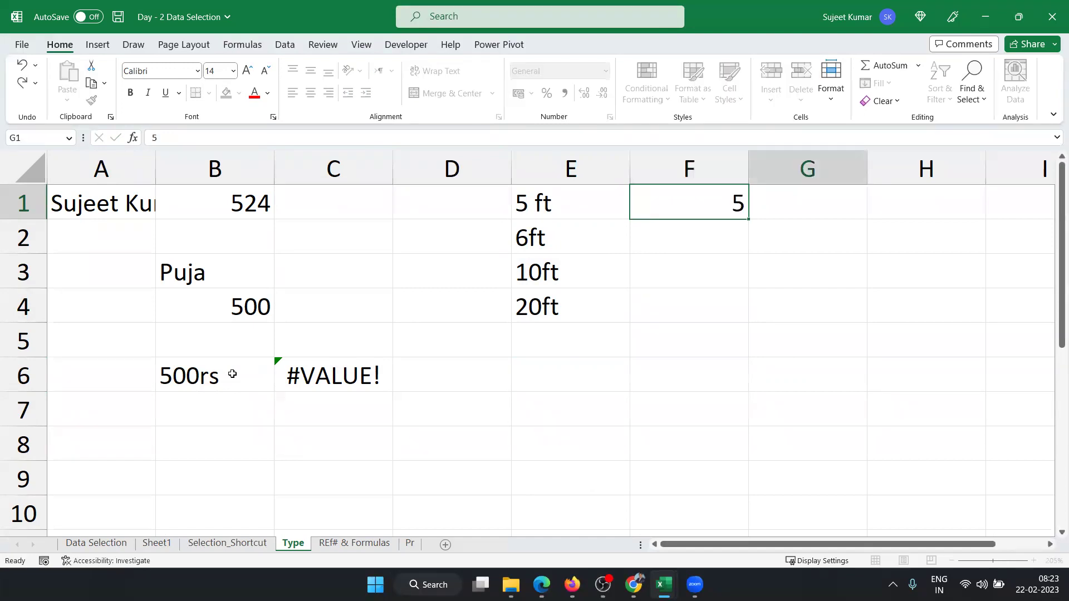
text(ft)
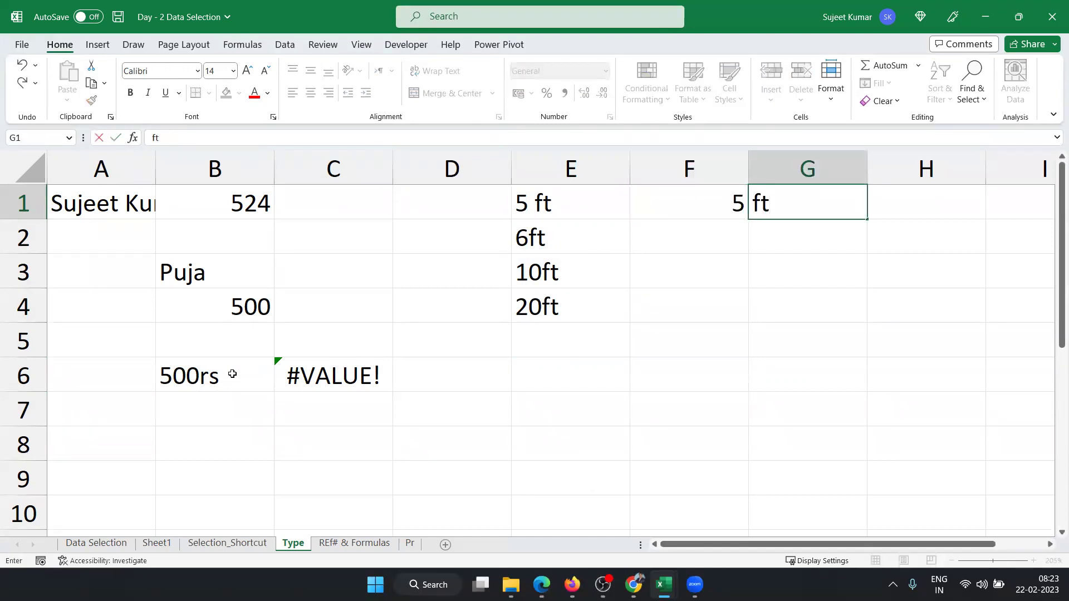
key(Return)
text(6)
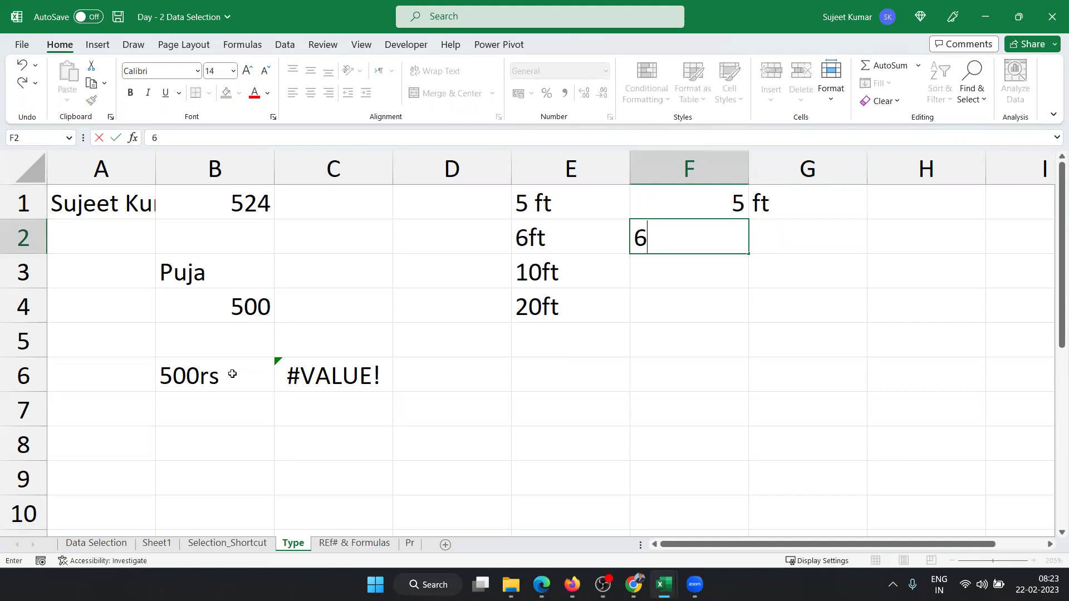
key(Tab)
text(ft)
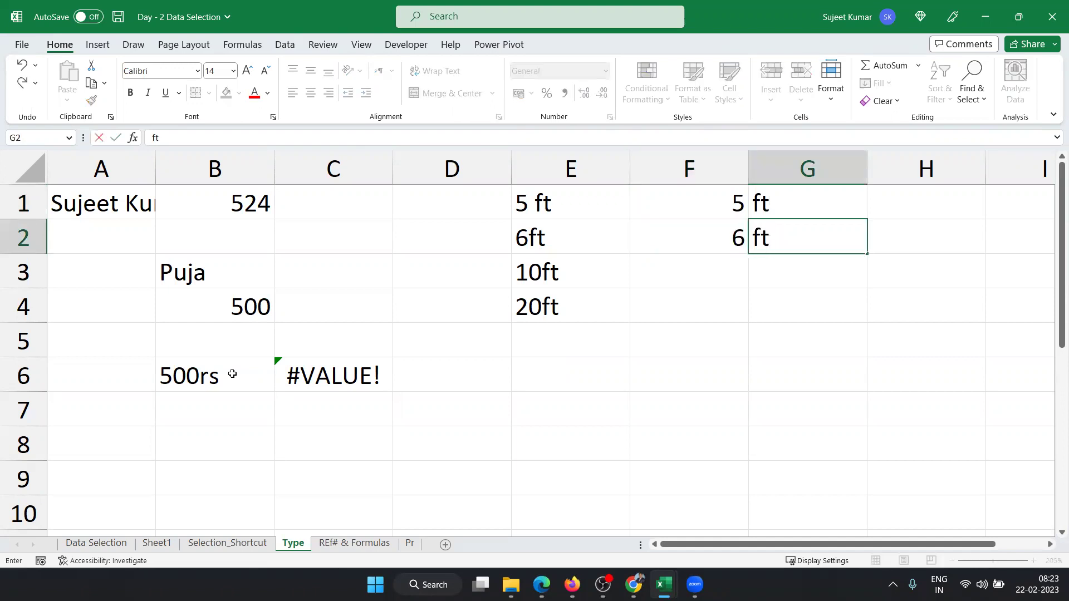
key(Return)
Enter 10 and 20 in F3:F4 with ft beside each in G3:G4.
text(10)
key(Tab)
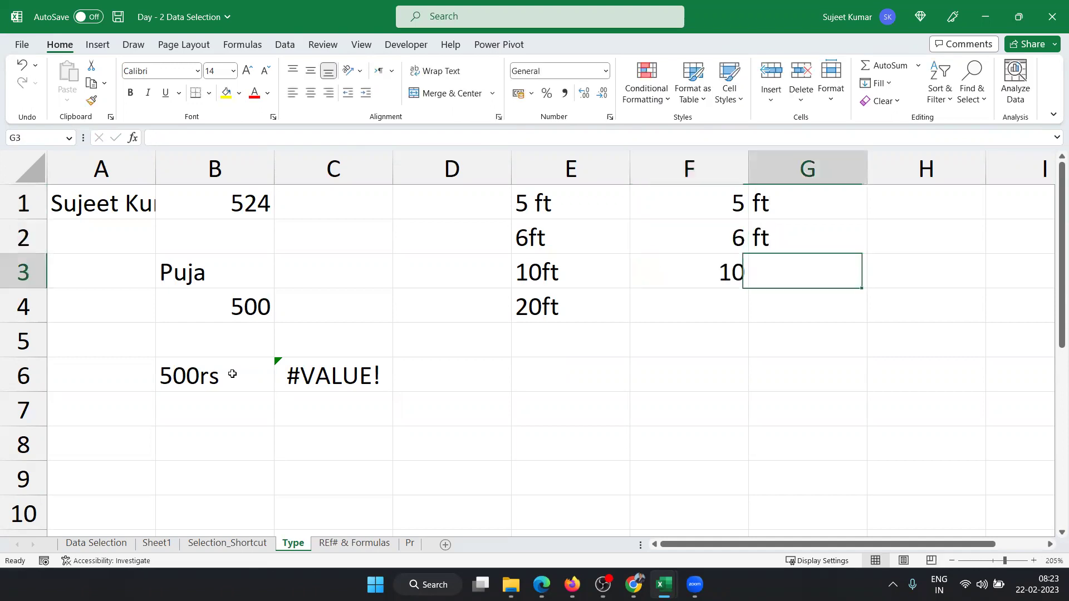
text(ft)
key(Return)
text(20)
key(Tab)
text(ft)
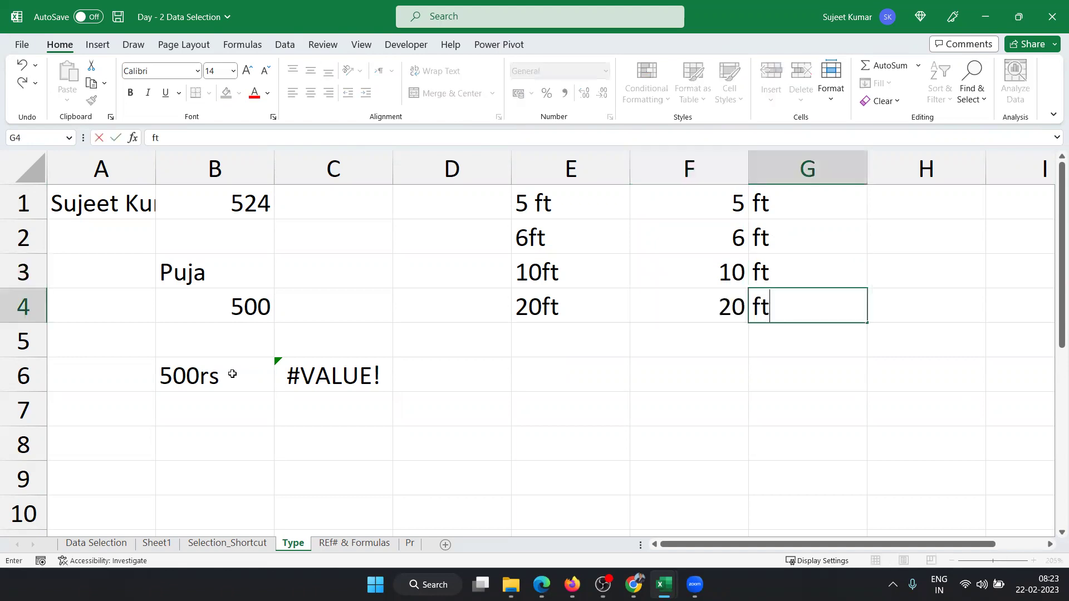
key(Return)
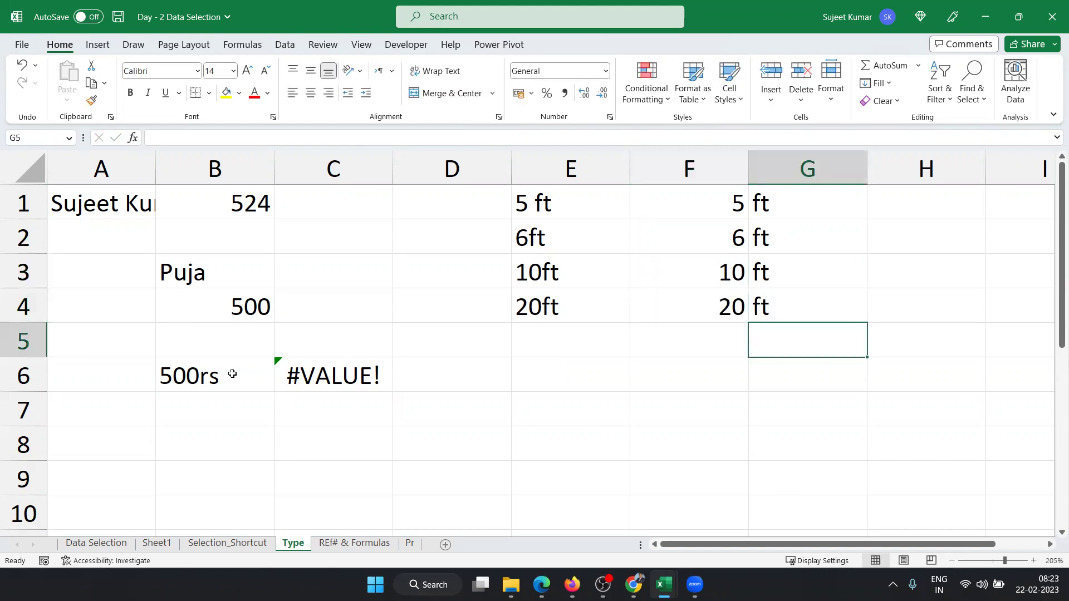
key(Left)
Enter a SUM of F1:F4 in F5, giving 41.
text(u)
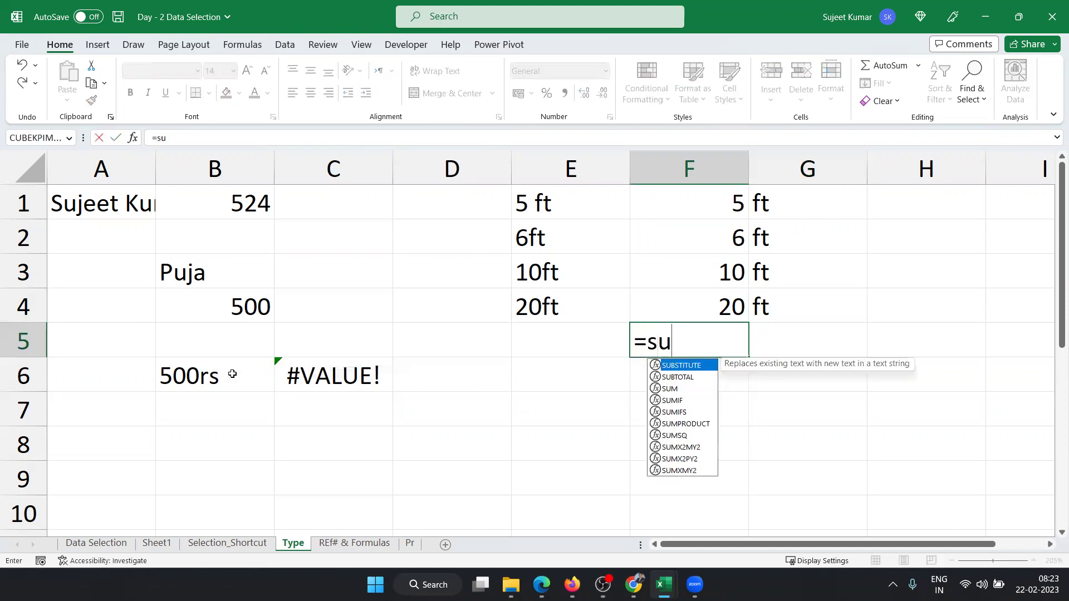
key(Down)
key(Down)
key(Tab)
key(Up)
key(Up)
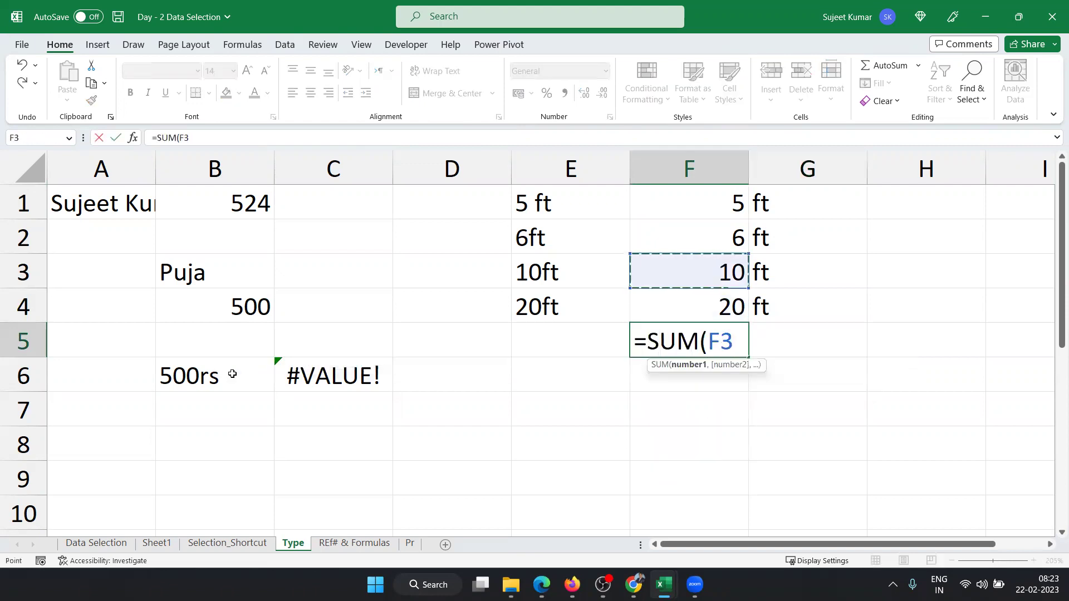
key(Down)
key(shift+Up)
key(shift+Up)
key(shift+Up)
key(Return)
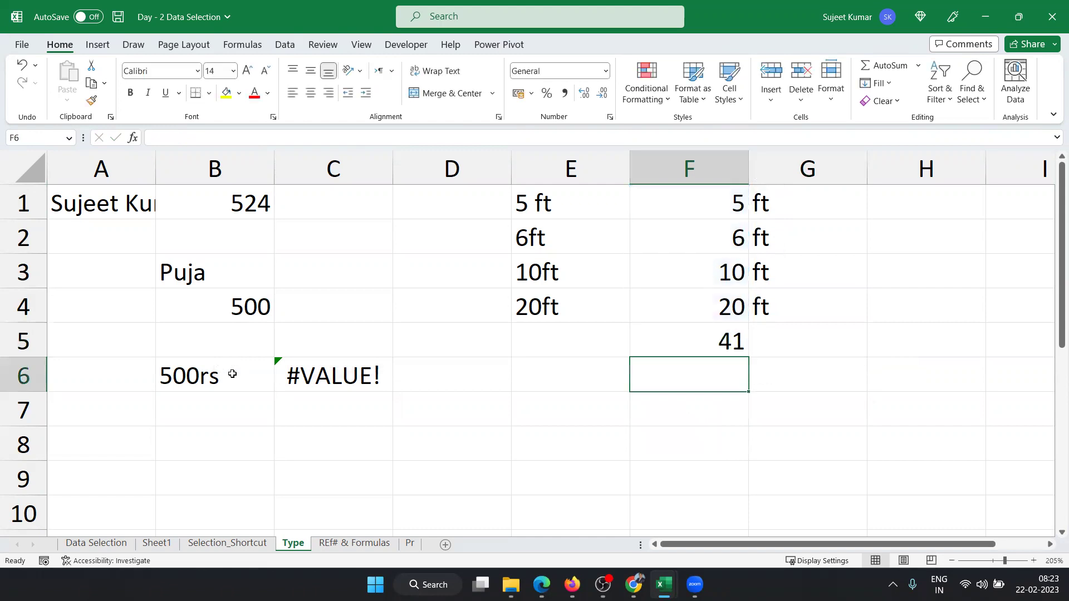
Clear the F5 total and delete the ft labels in G1:G4.
key(Up)
key(Delete)
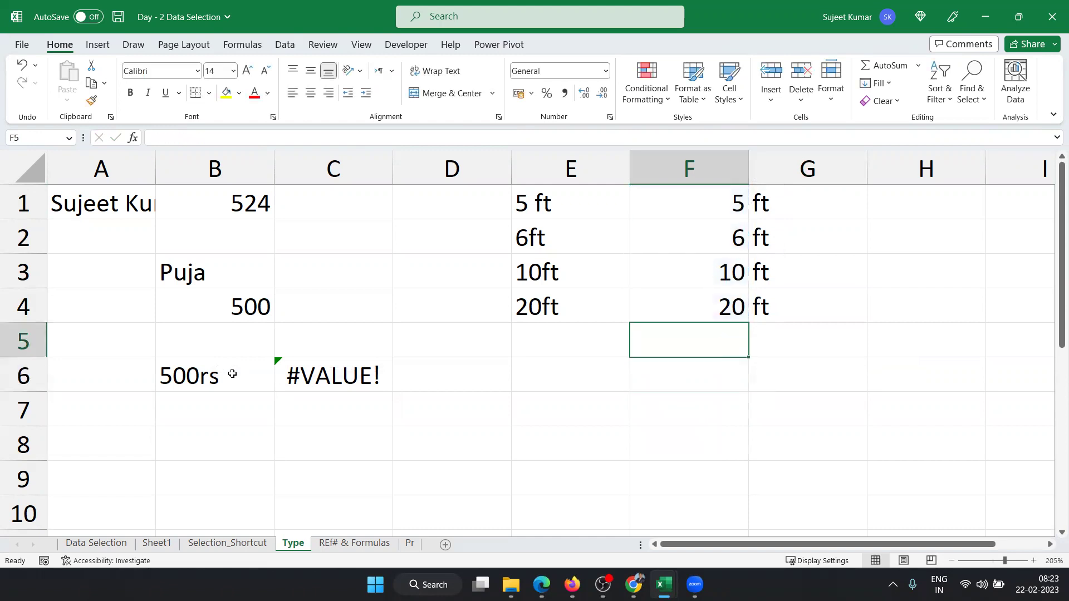
key(Right)
key(Up)
key(shift+Up)
key(Left)
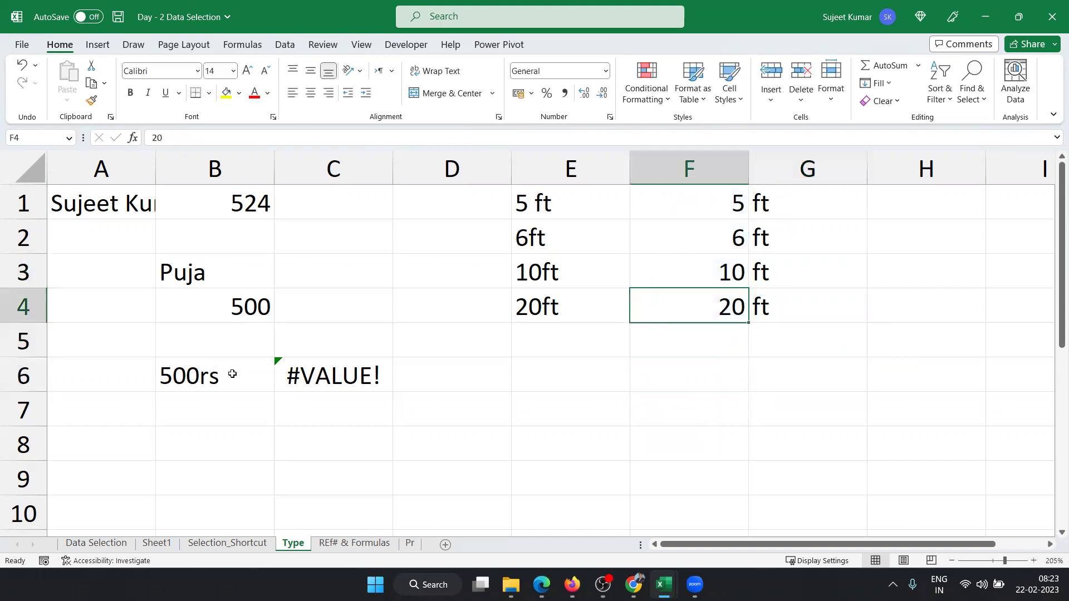
key(shift+Up)
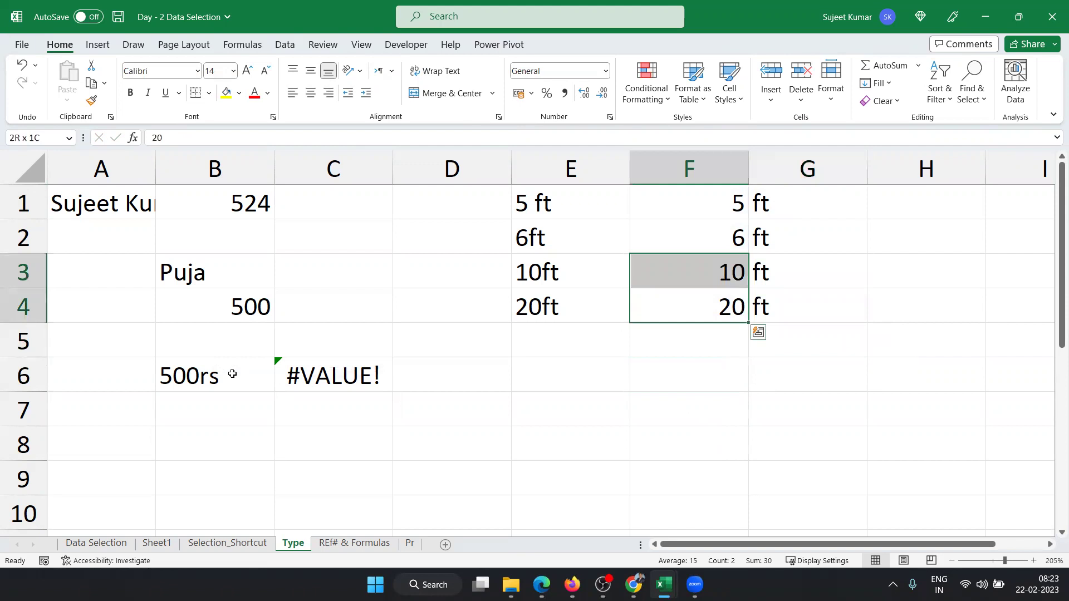
key(Right)
key(Right)
key(Left)
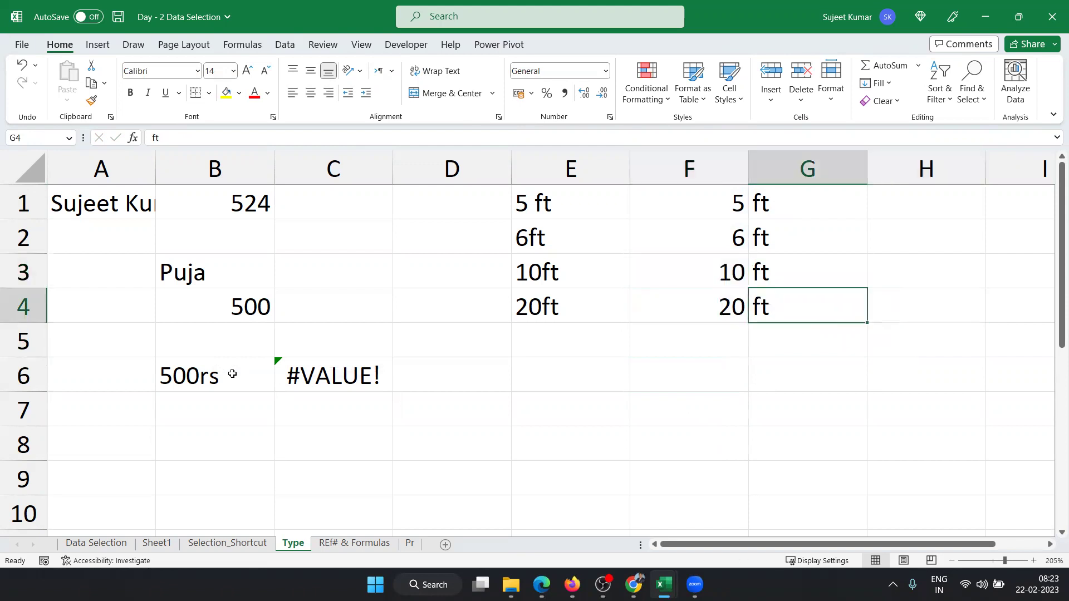
key(ctrl+shift+Up)
key(Delete)
Select the numbers in F1:F4 and bring up Quick Analysis.
key(Left)
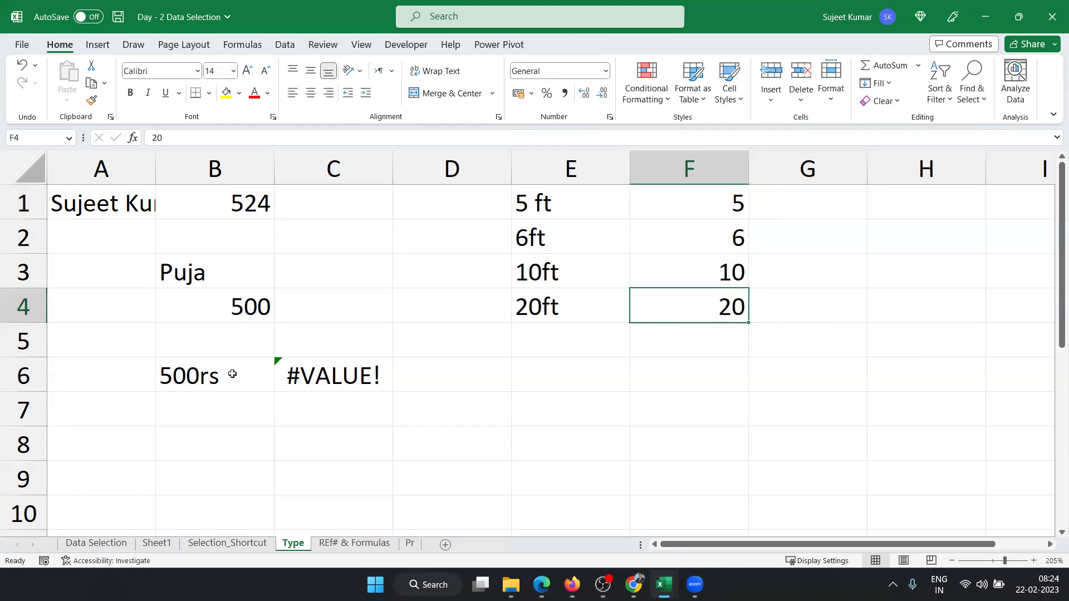
key(ctrl+shift+Up)
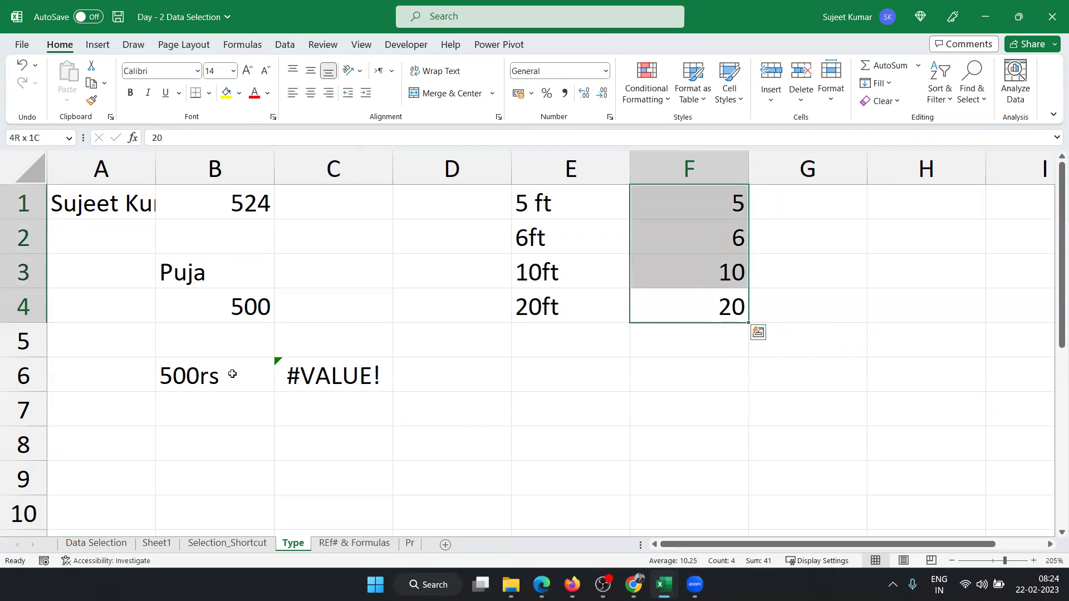
key(ctrl+q)
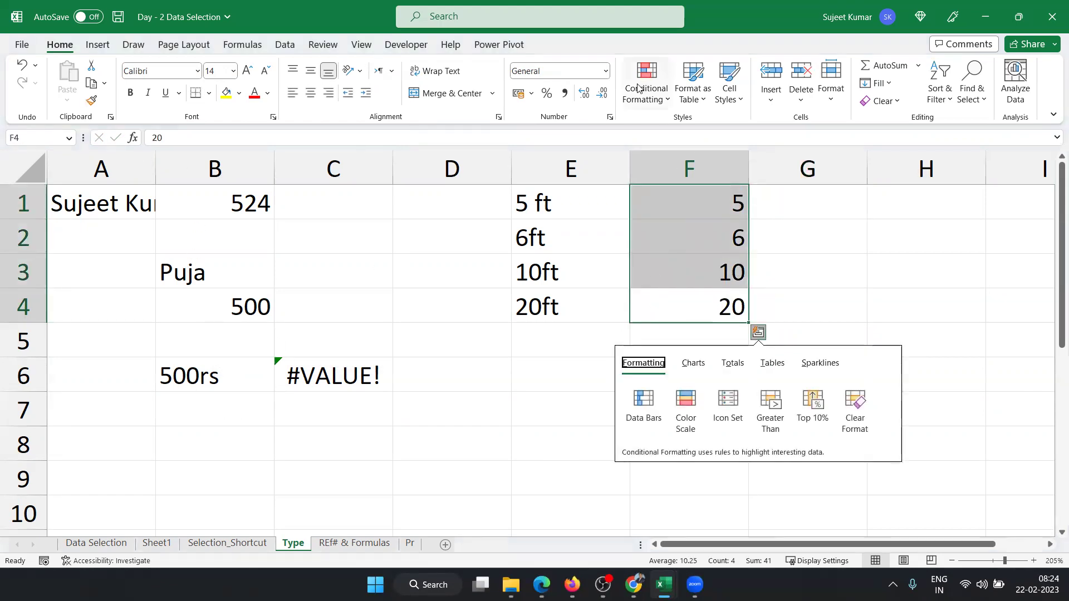
Apply the custom format 0 "Ft" to F1:F4 so they read 5 Ft, 6 Ft, 10 Ft, 20 Ft.
click(610, 116)
click(611, 118)
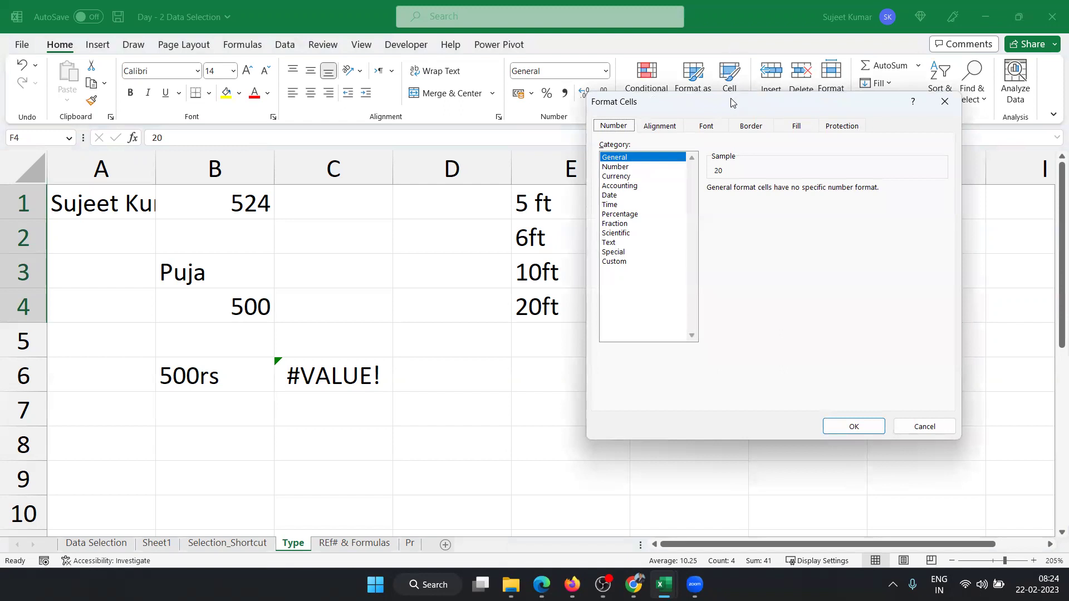
drag(734, 102, 288, 112)
click(188, 272)
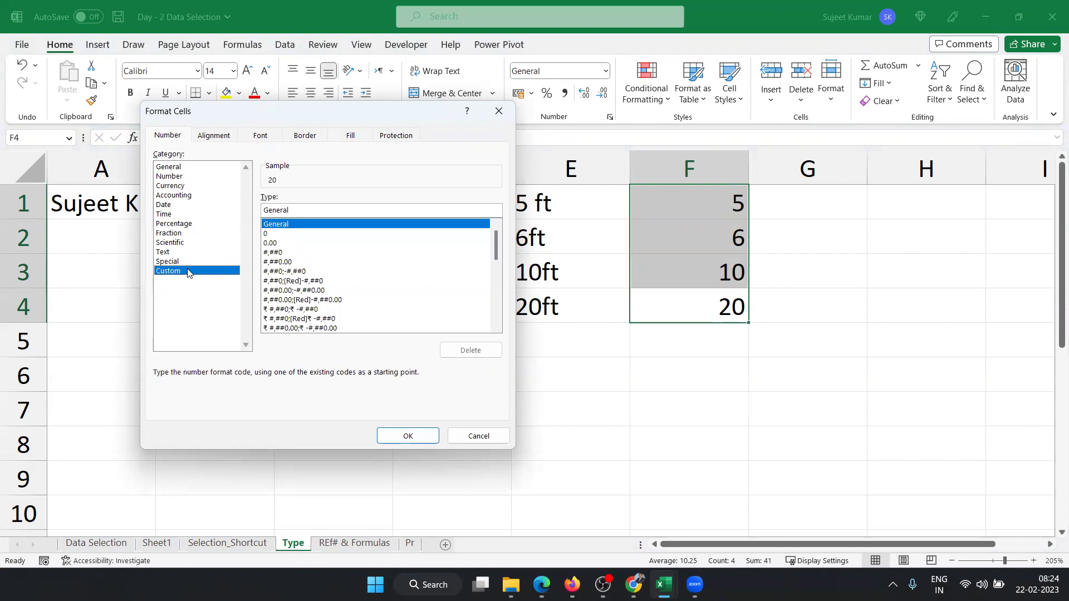
double_click(277, 211)
text(0 "Ft)
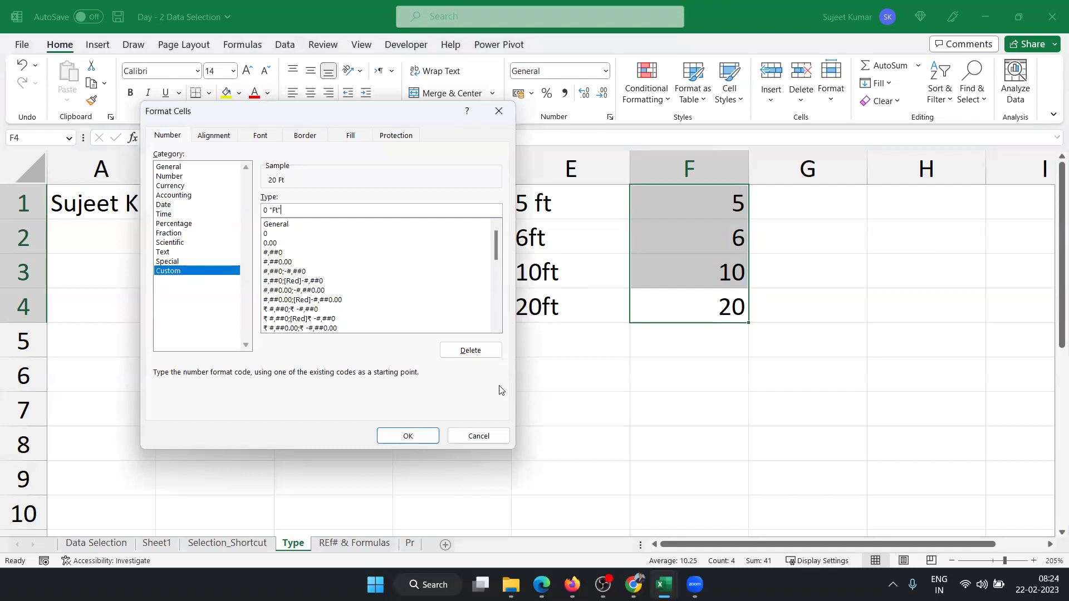
click(408, 436)
click(768, 431)
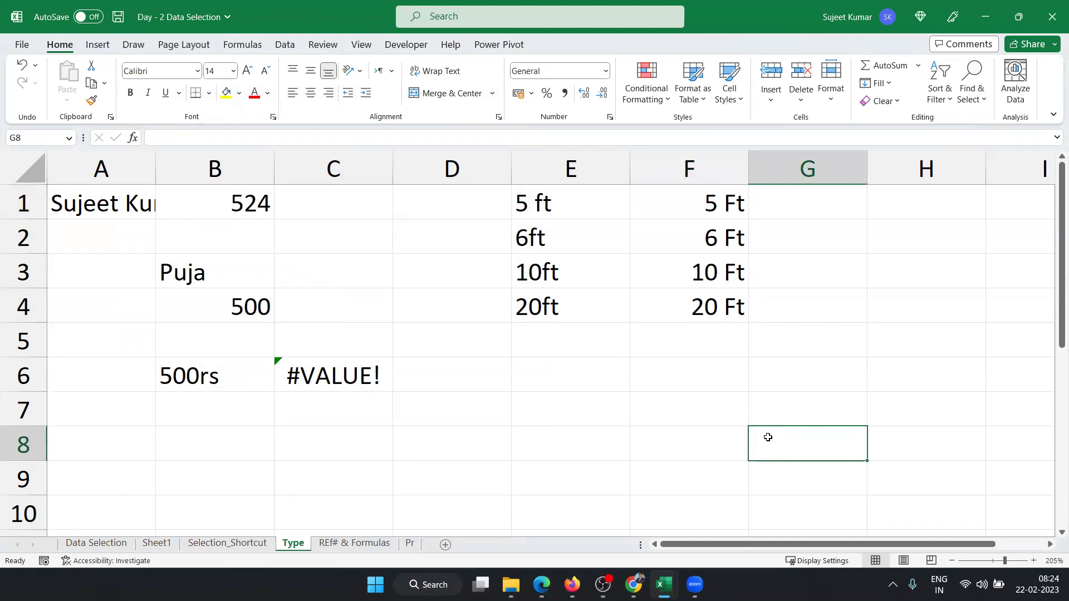
key(Up)
key(Up)
key(Left)
key(Up)
key(Up)
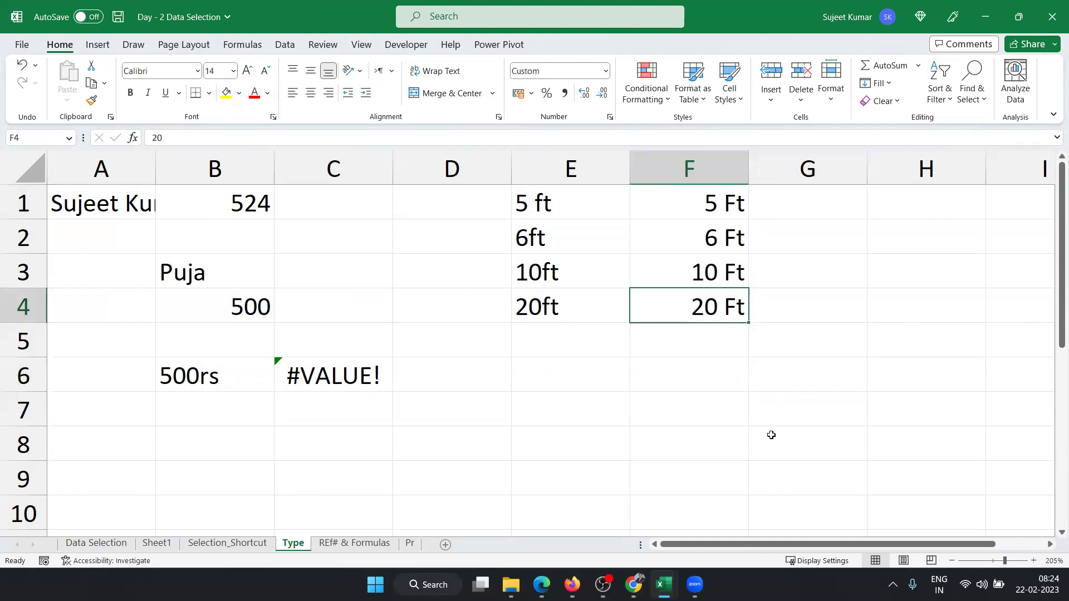
Insert =SUM(F1:F4) in F5 with Alt+=, showing 41 Ft, then reselect F1:F4.
click(232, 136)
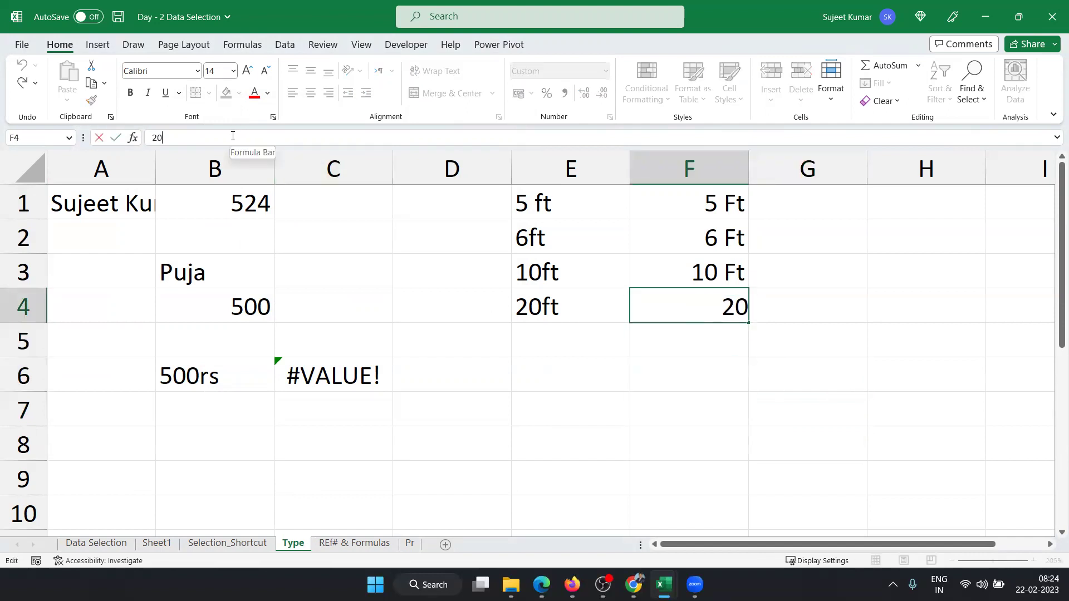
key(Escape)
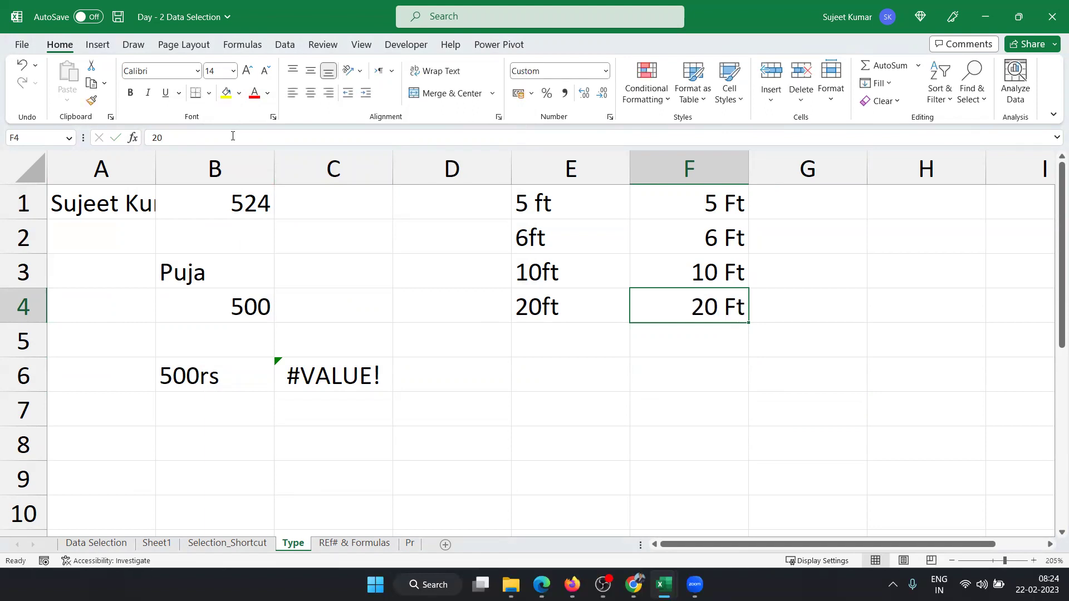
key(Down)
key(alt+equal)
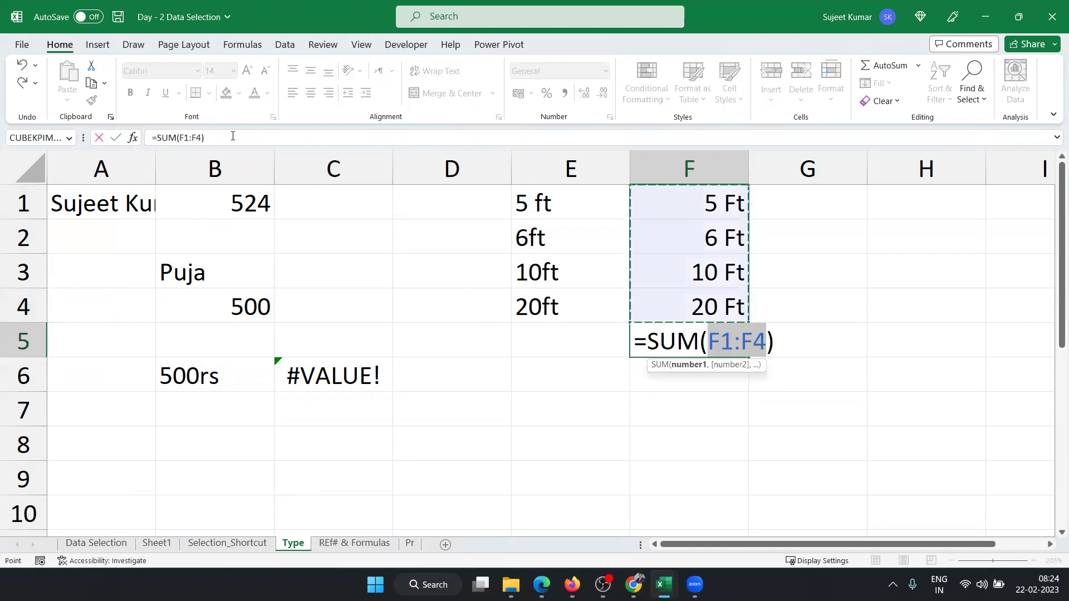
key(Return)
key(Up)
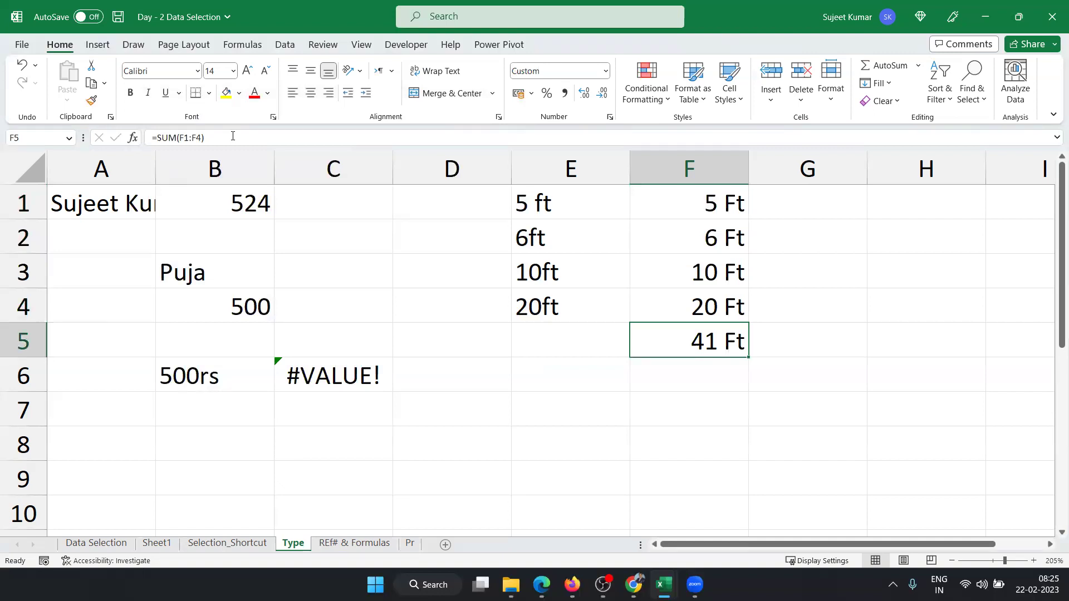
key(Up)
key(ctrl+shift+Up)
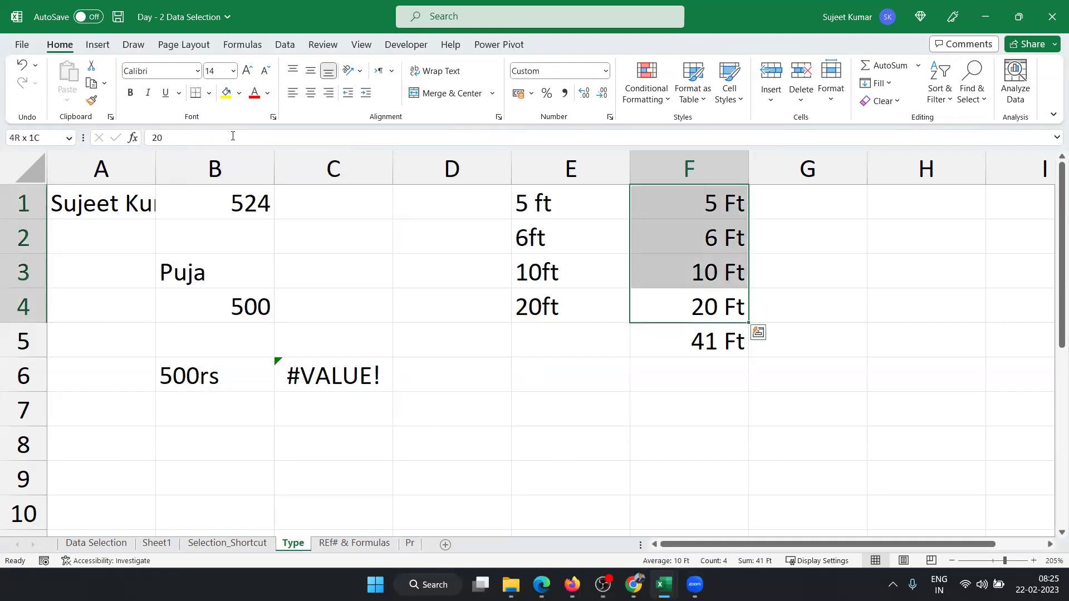
Edit the F1:F4 custom format code, applying a text-only Ft format.
click(611, 117)
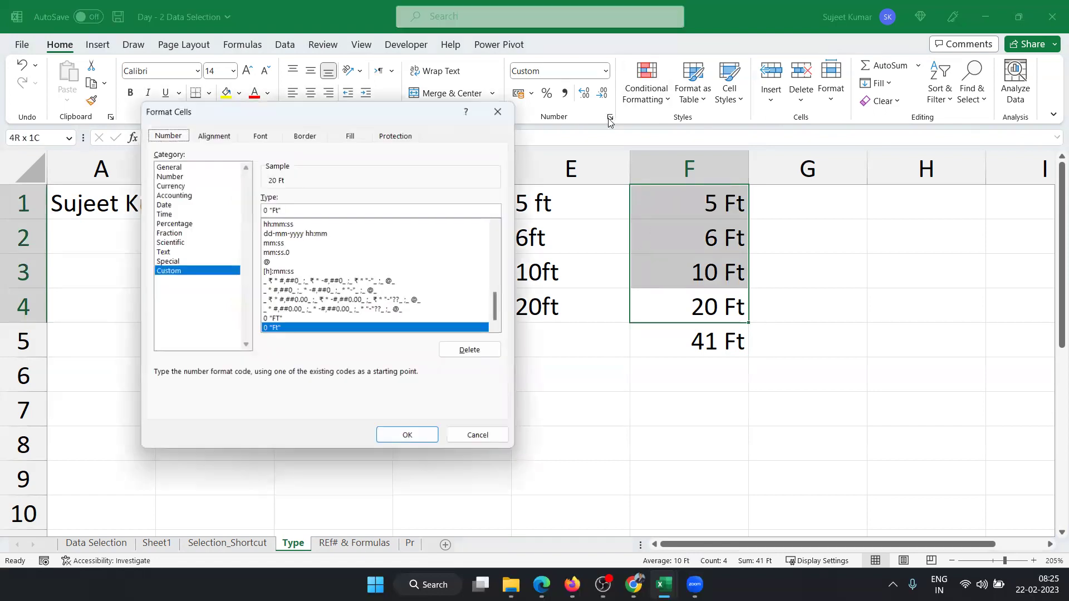
click(268, 211)
key(BackSpace)
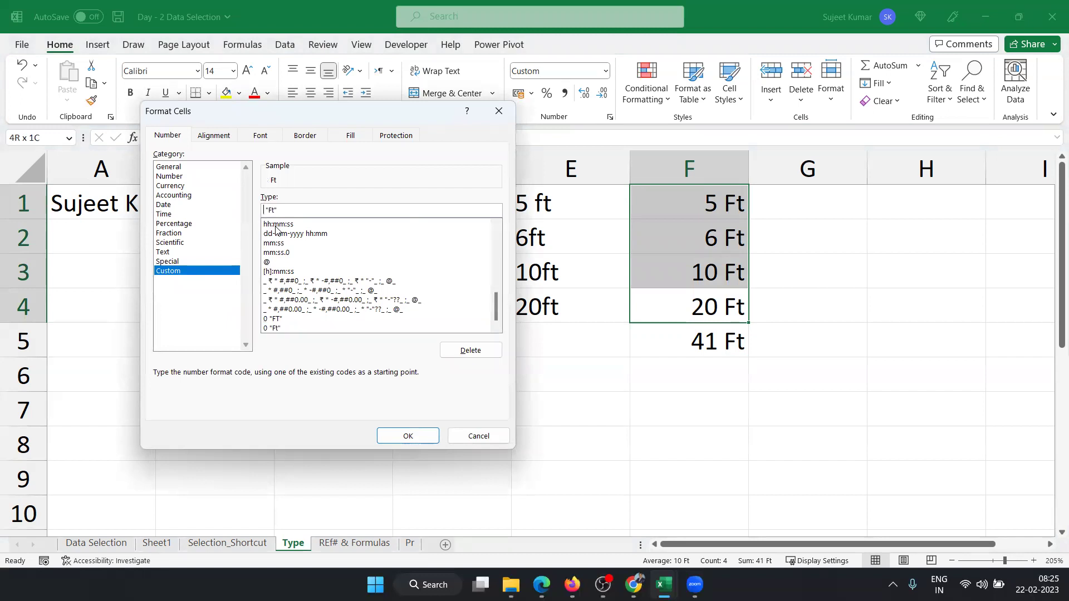
text(0)
key(BackSpace)
key(Return)
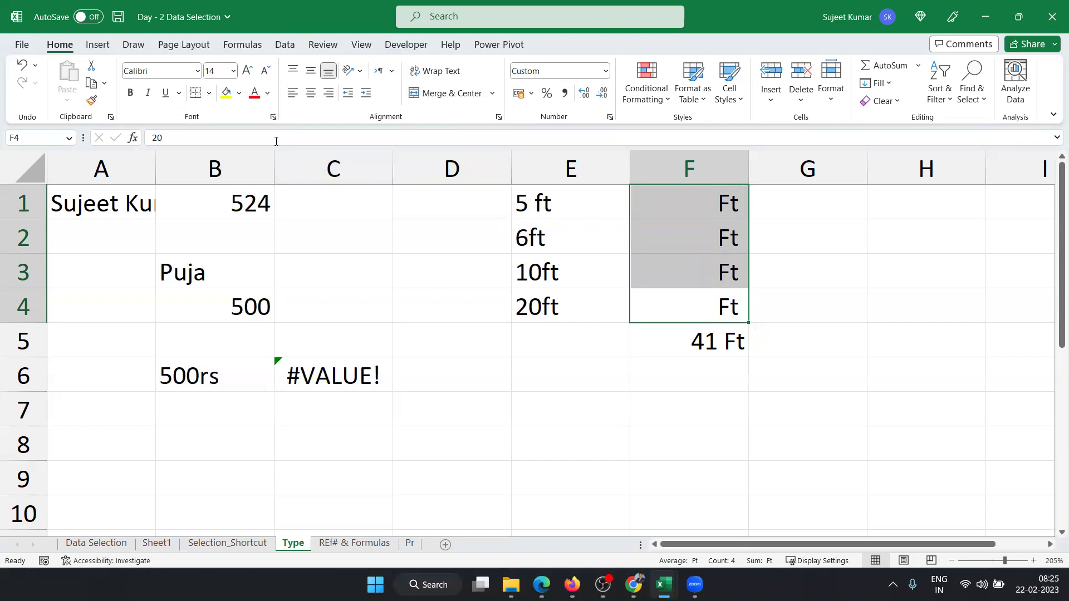
Change the F1:F4 format to "Ft" 0 so cells read Ft 5, Ft 6, Ft 10, Ft 20.
key(ctrl+q)
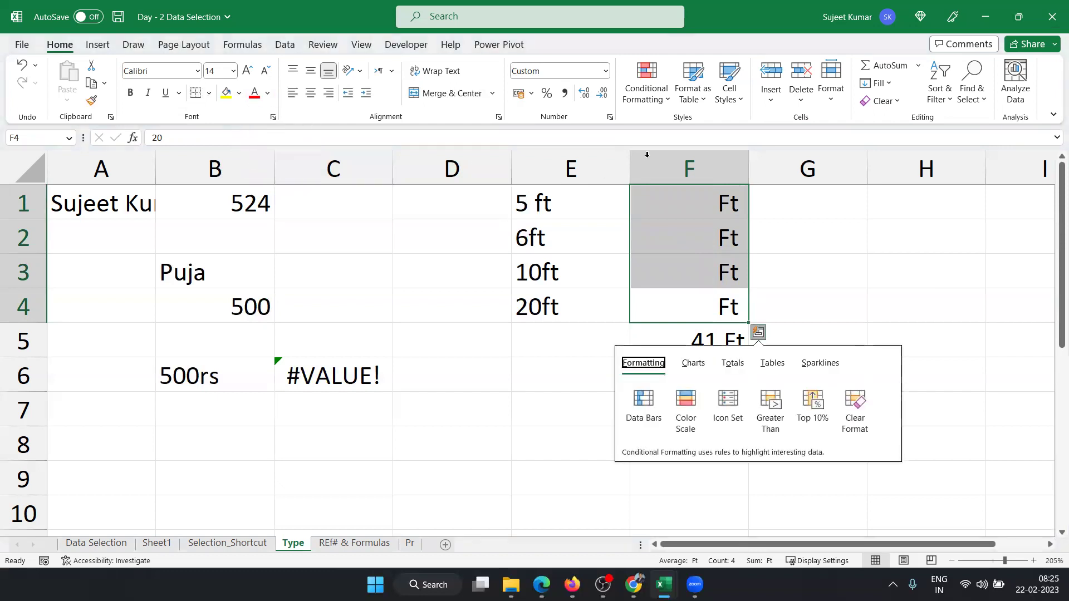
click(611, 119)
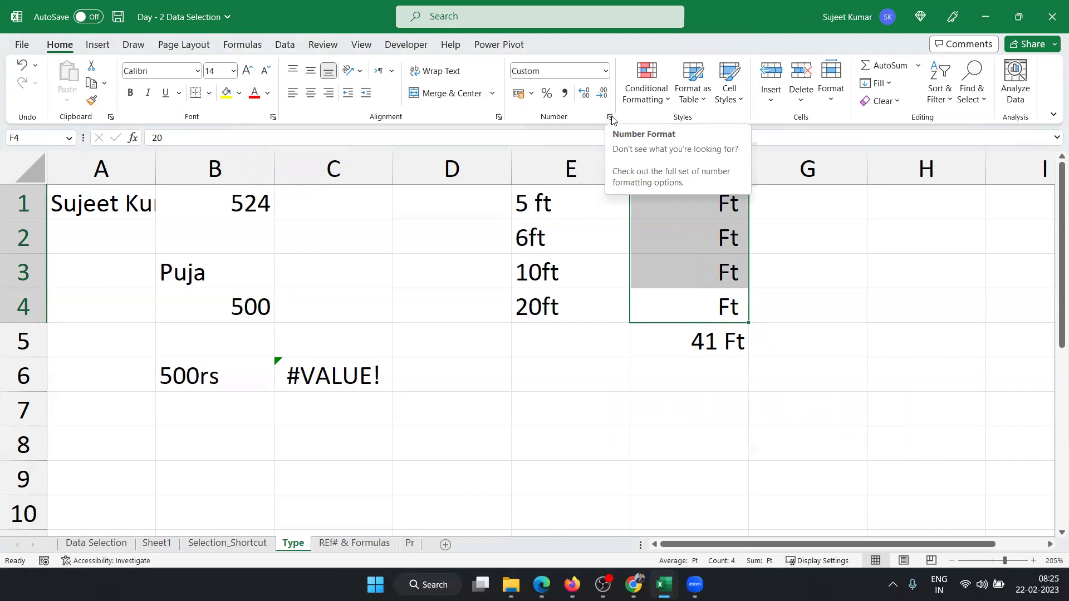
click(611, 118)
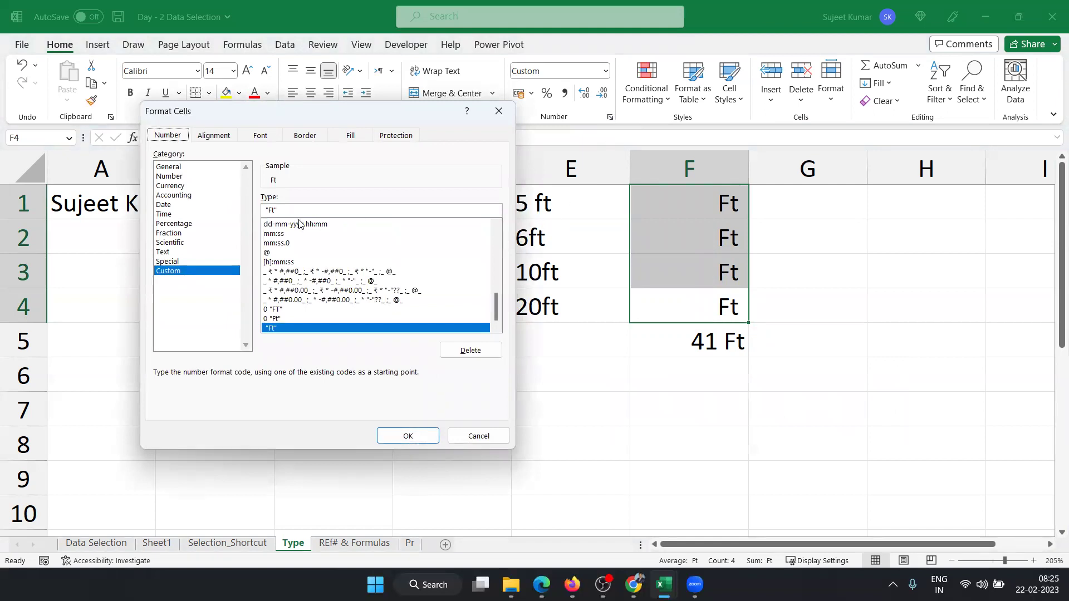
click(271, 210)
text(0)
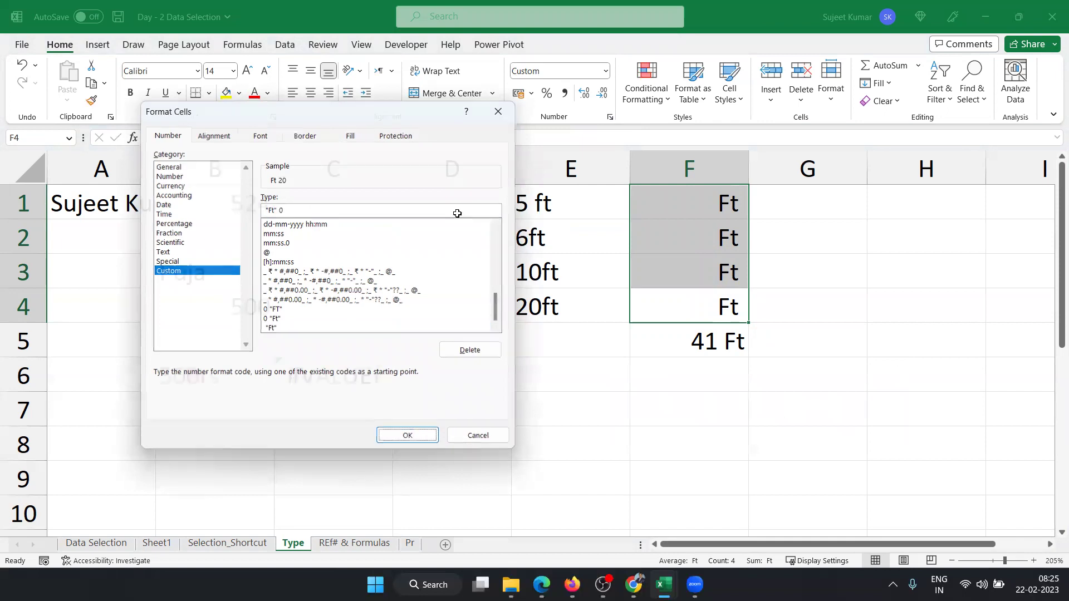
key(Return)
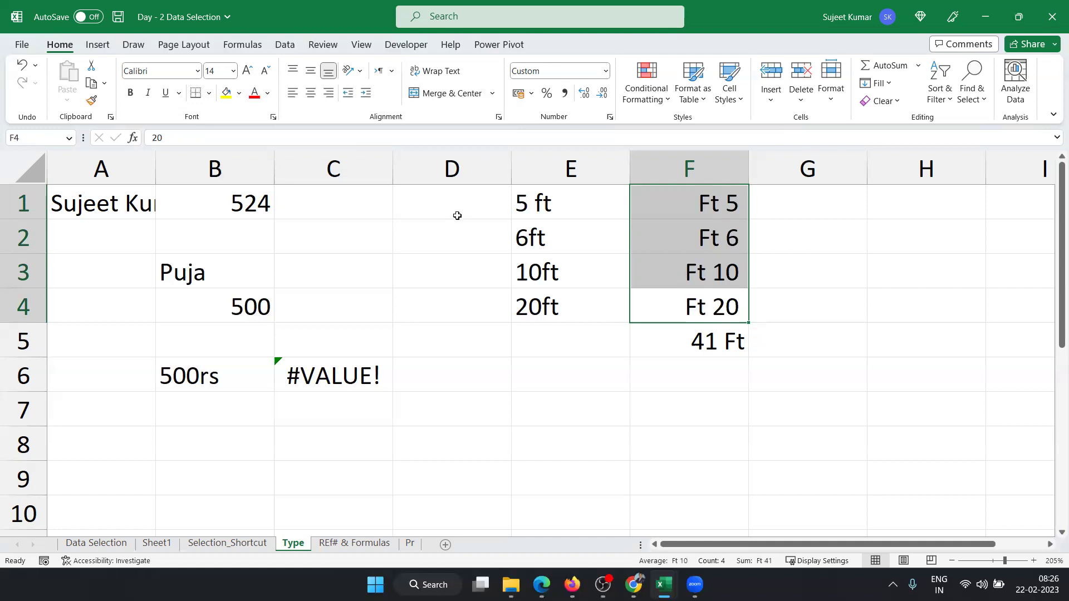
click(543, 394)
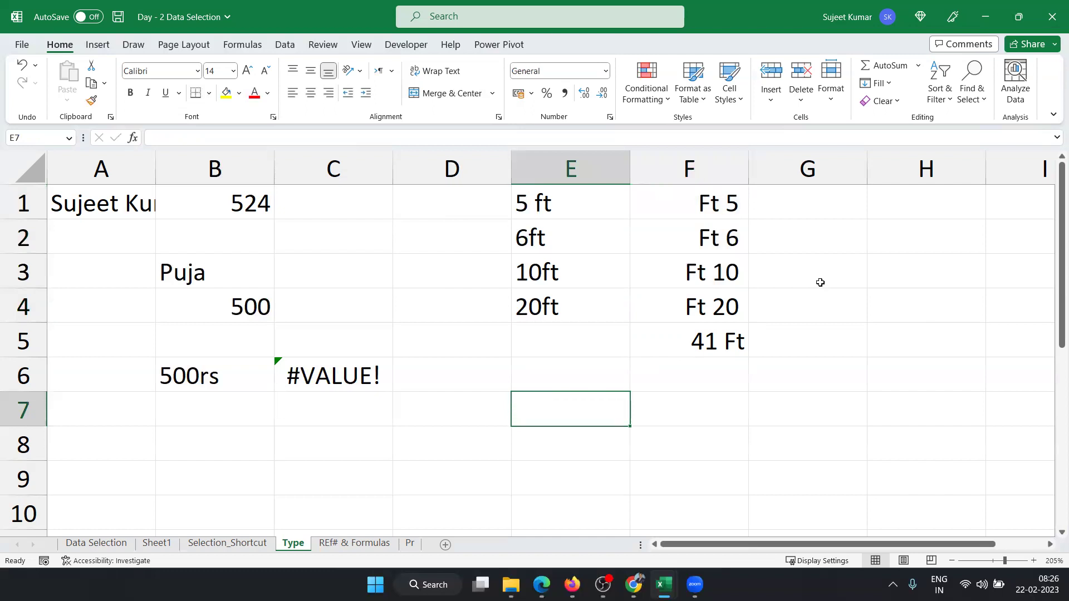
drag(578, 306, 570, 231)
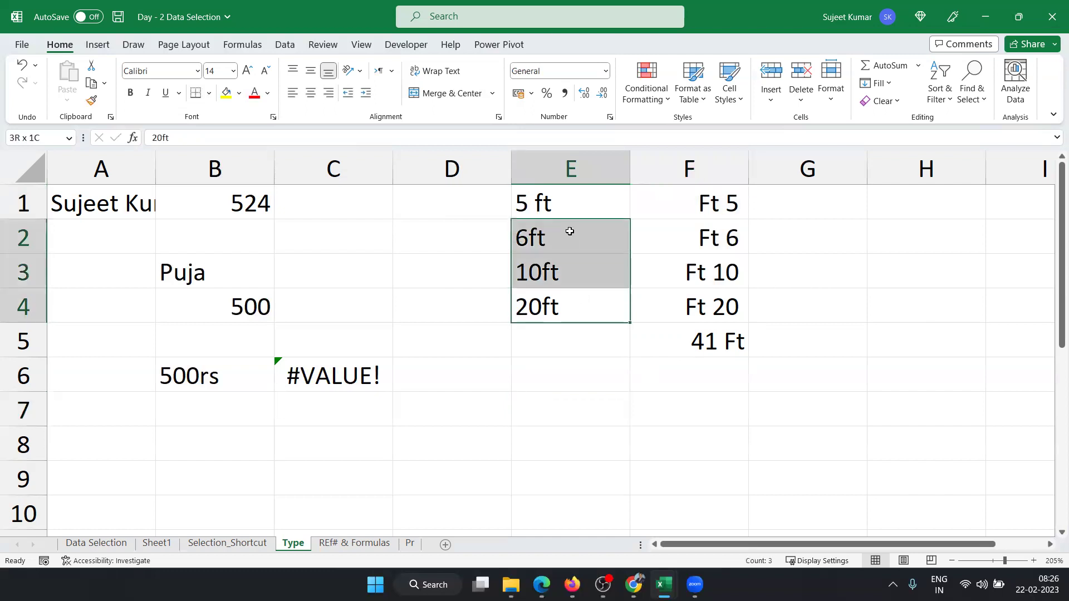
drag(572, 221, 571, 223)
key(Up)
key(Up)
key(Up)
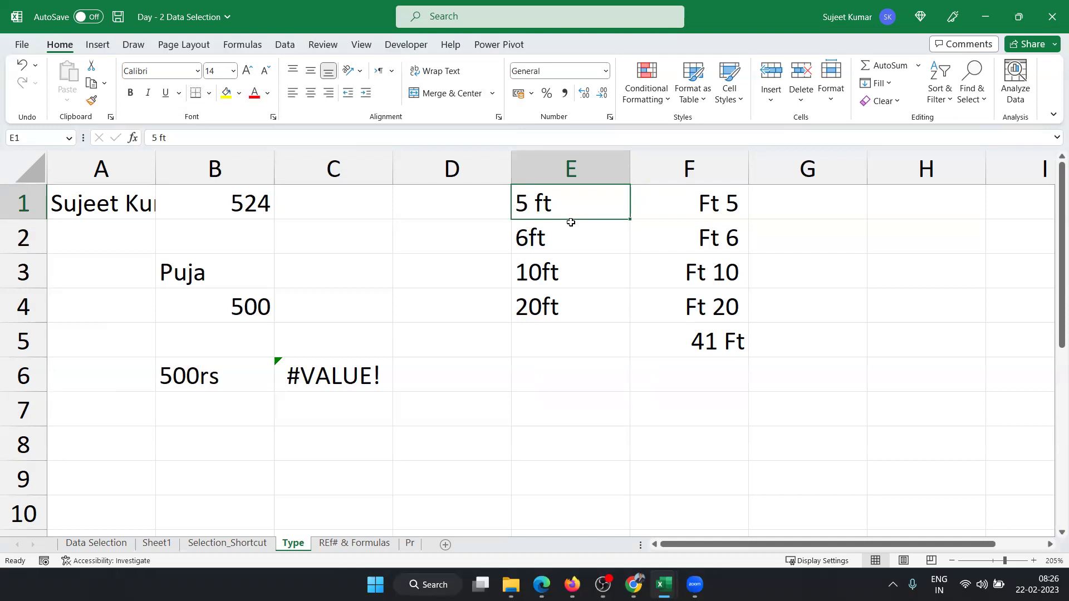
key(Down)
key(Down)
key(Down)
key(Down)
key(Down)
key(Down)
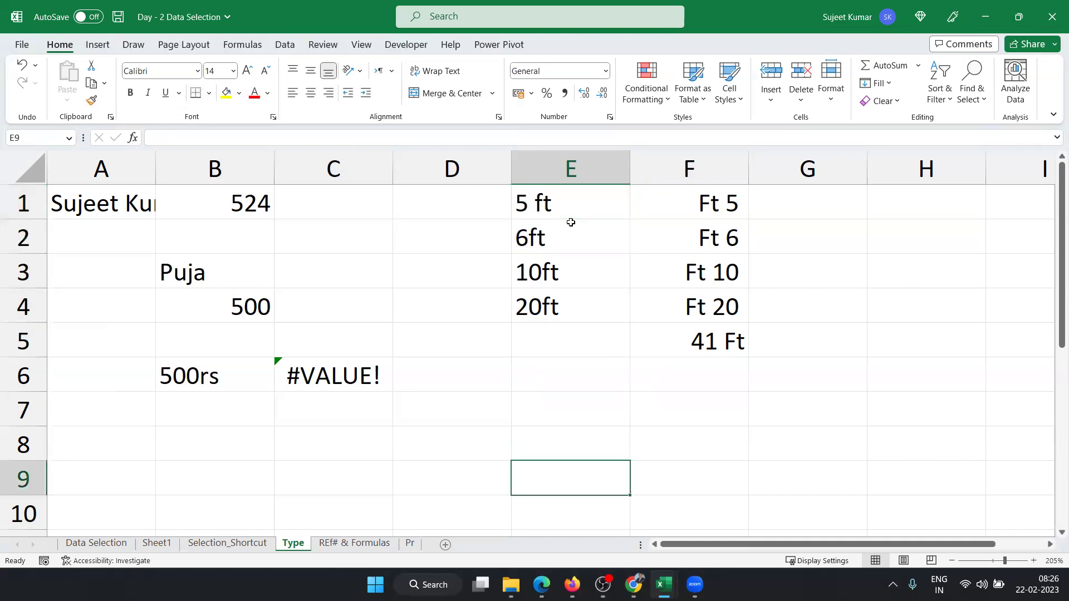
key(Down)
key(Down)
key(Down)
key(Down)
key(Down)
key(Down)
key(Down)
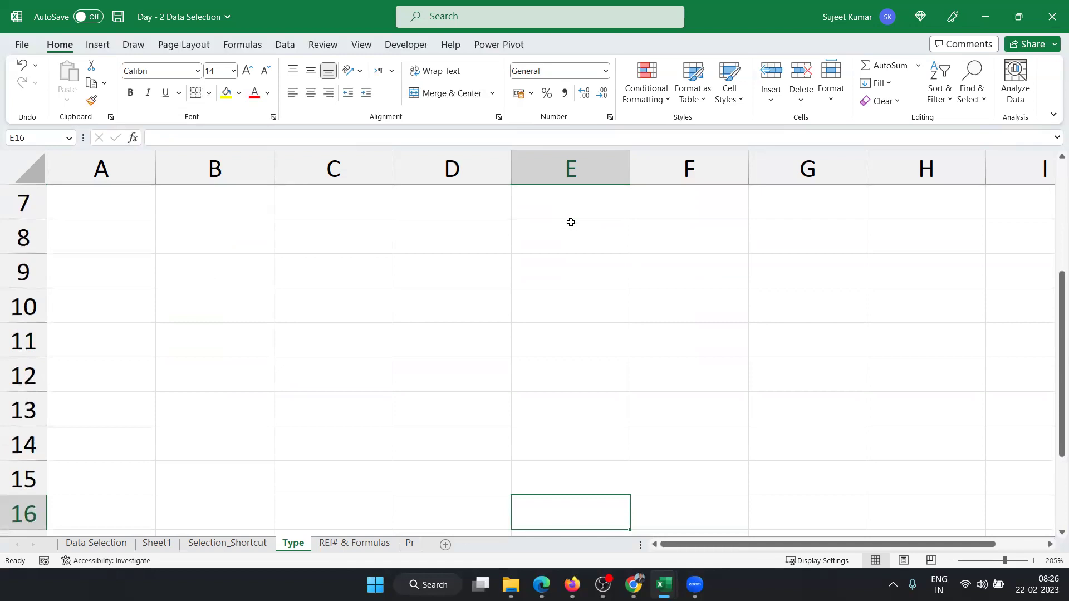
Try the entries 2/22 and 22/2 in B8, then clear the resulting 22-Feb date.
click(143, 235)
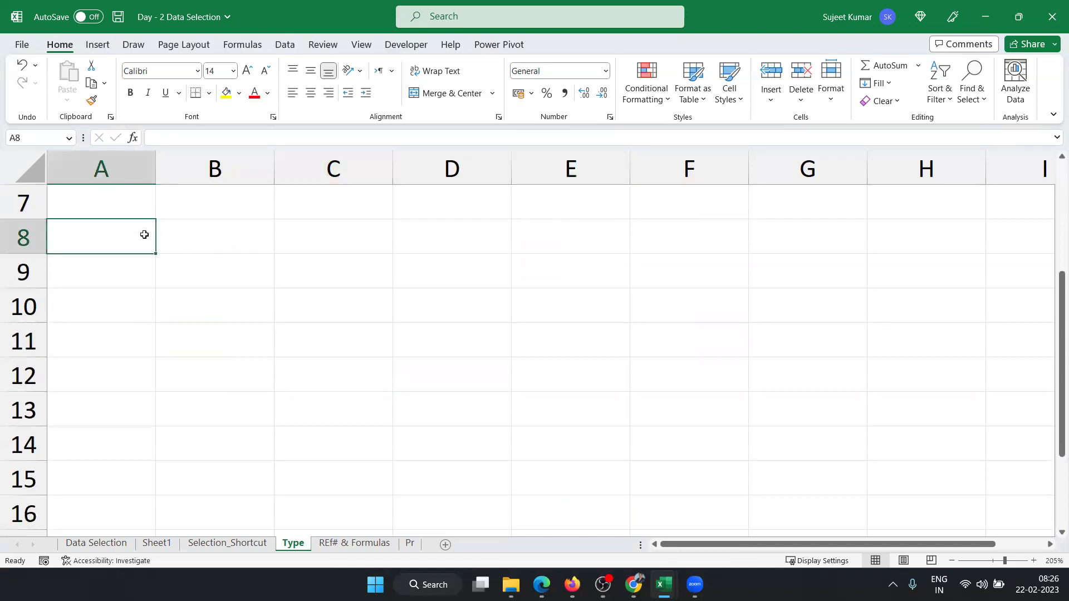
click(187, 229)
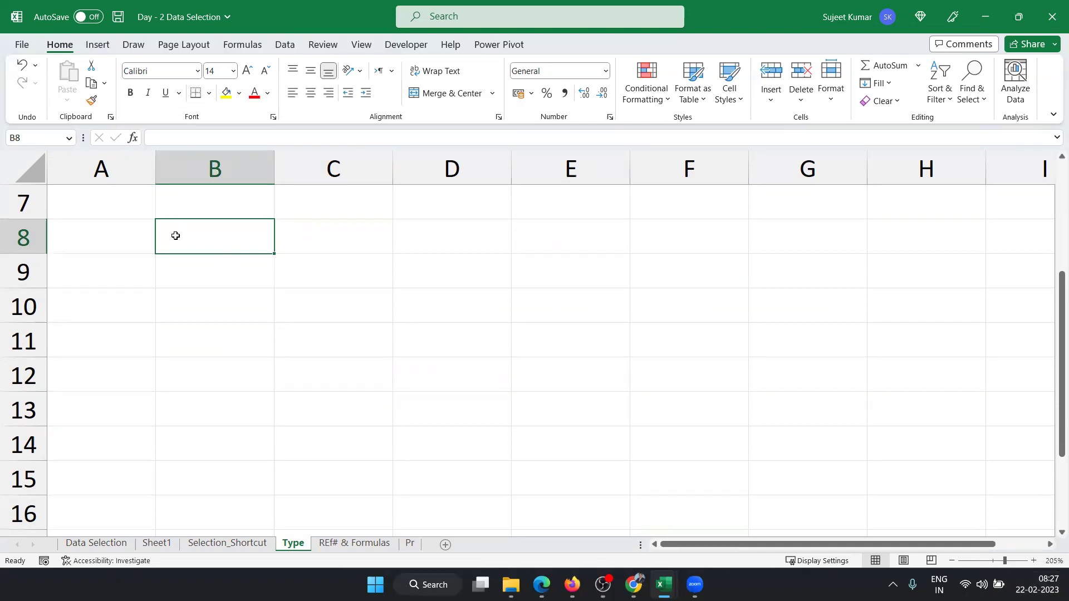
text(2/22)
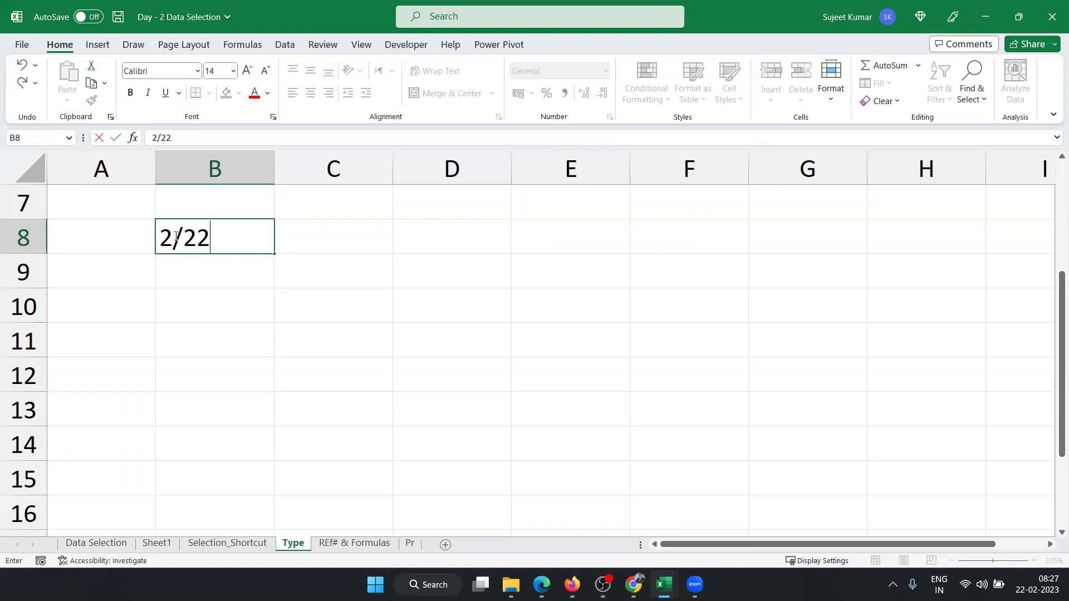
key(Escape)
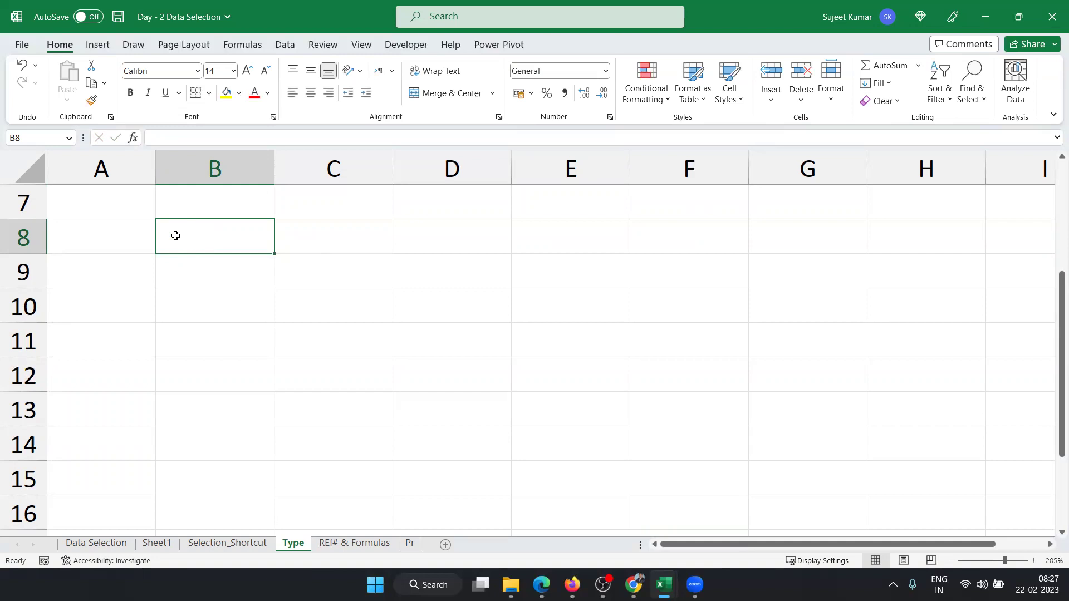
text(22/)
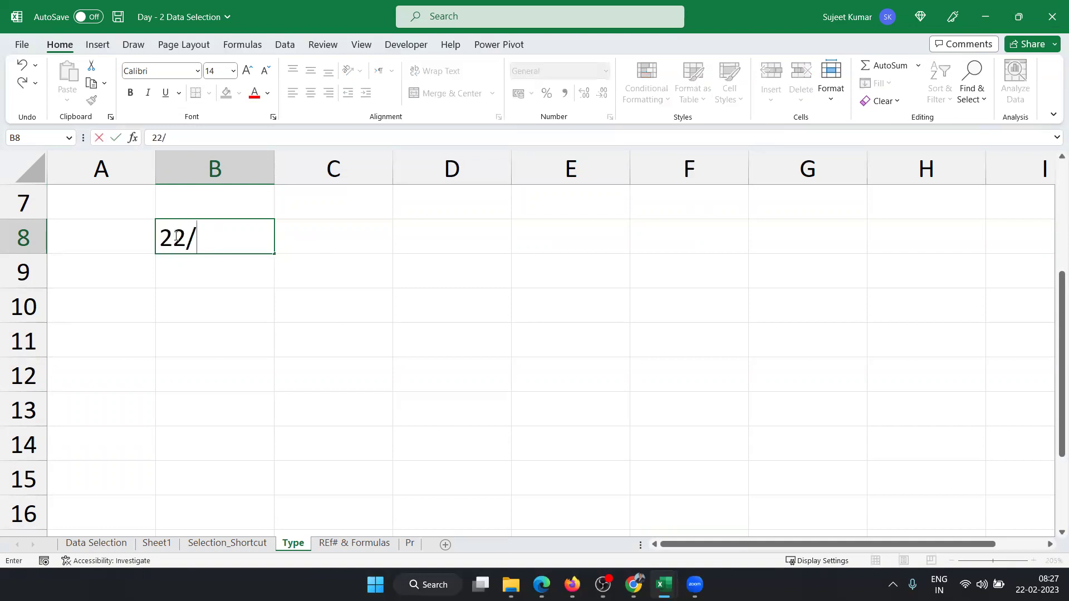
text(2)
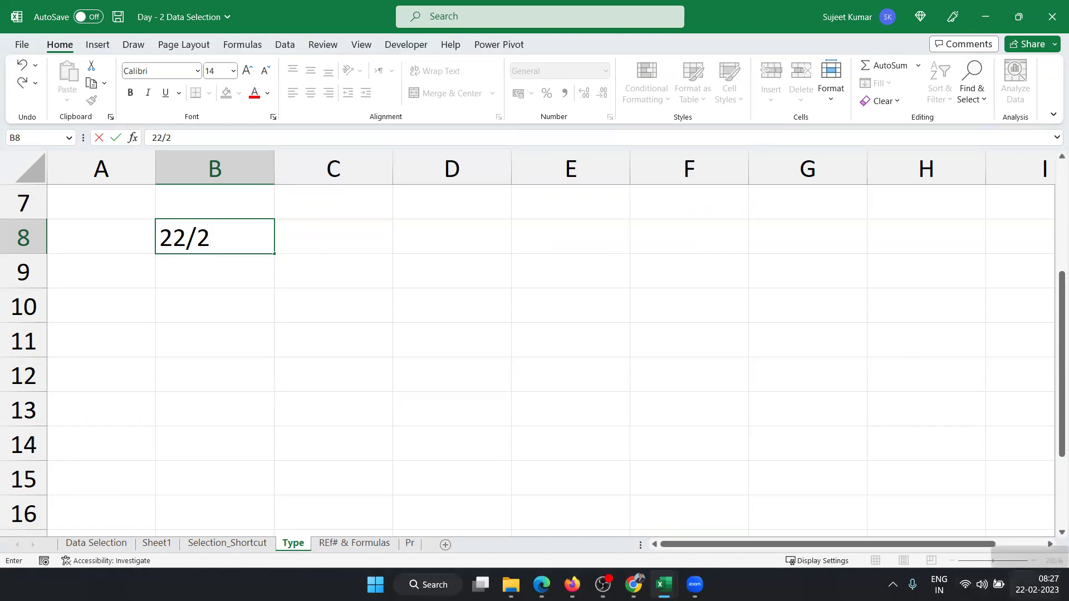
mouse_move(1036, 583)
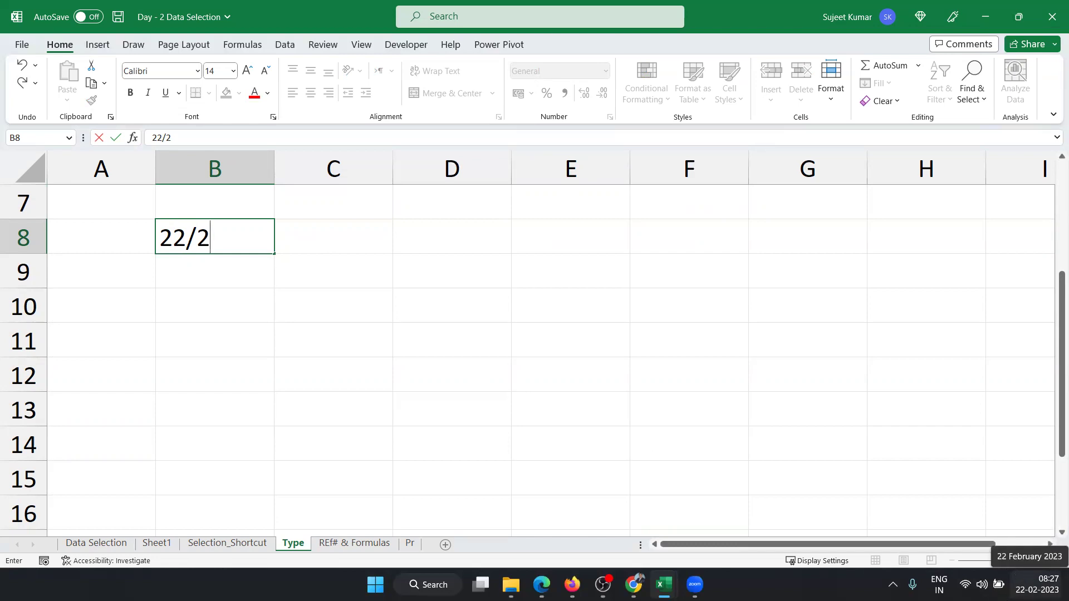
key(Return)
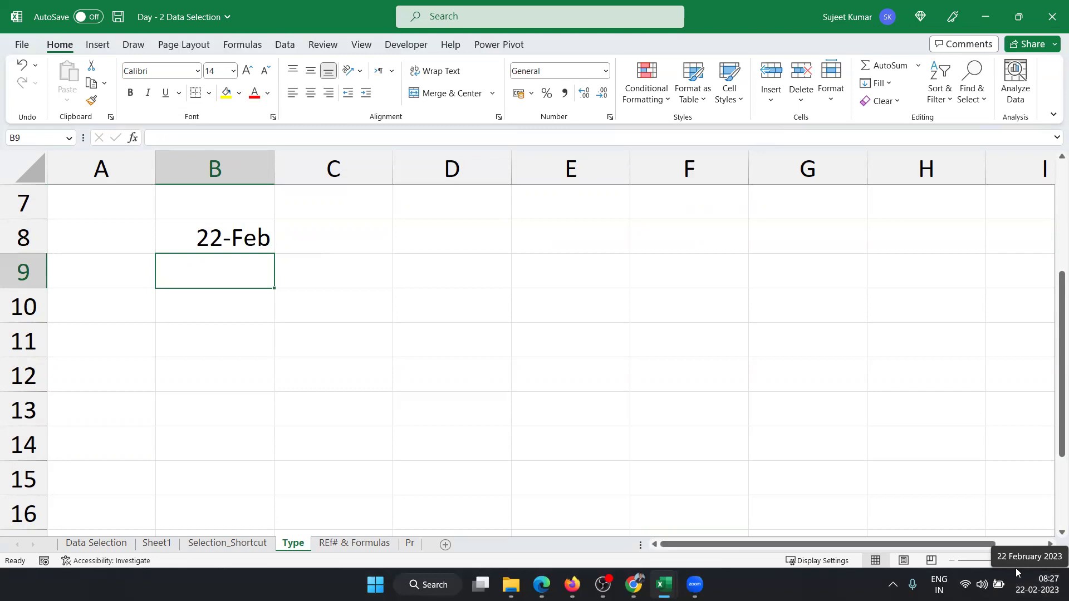
key(Up)
key(Delete)
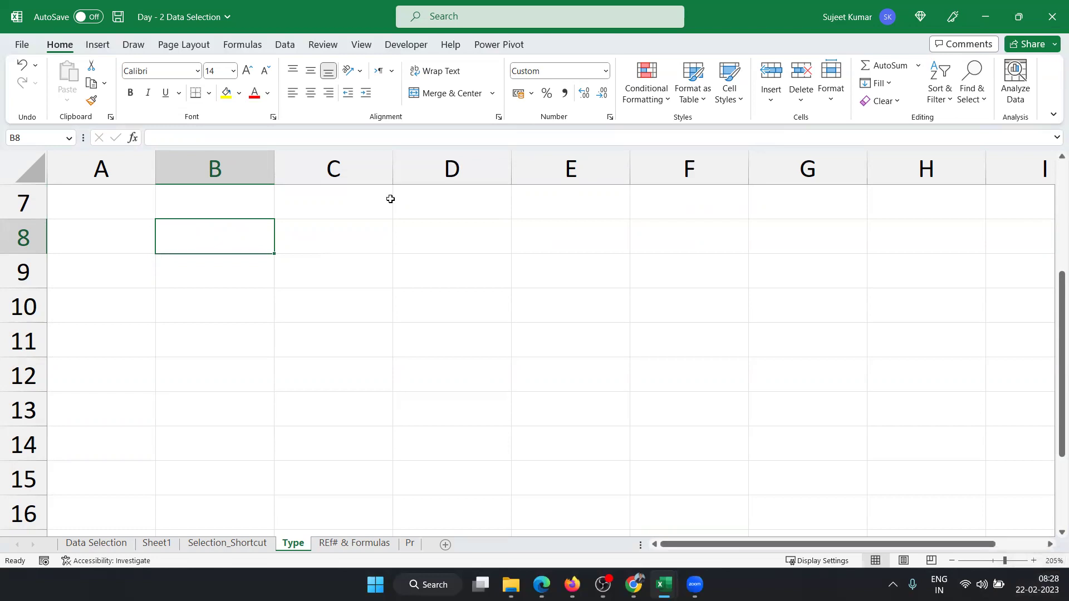
Enter 7/2 in B8 so it displays as 07-Feb.
text(7/2)
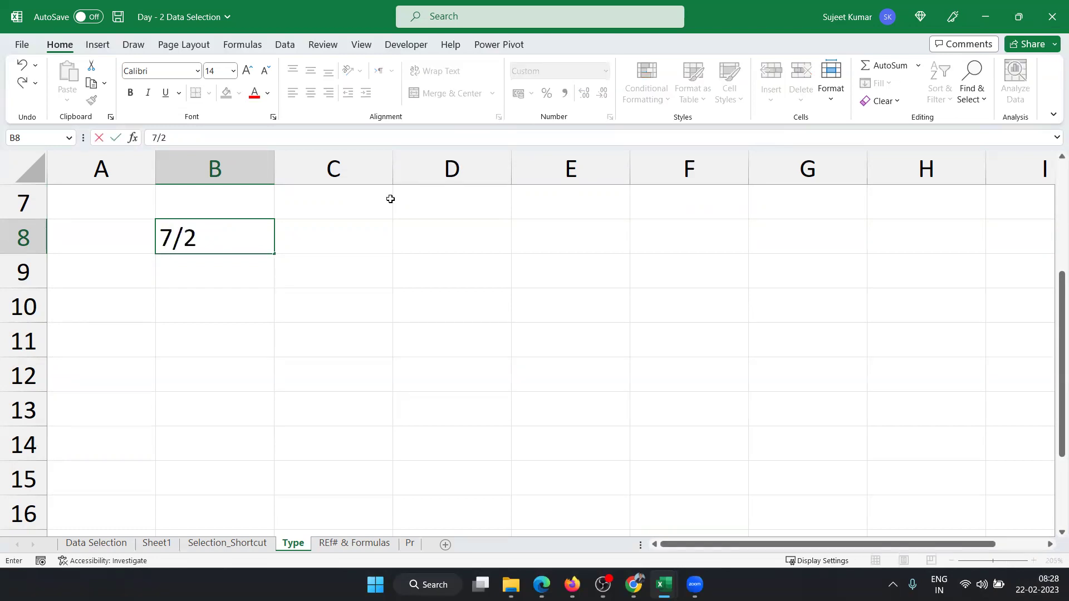
key(Return)
key(Up)
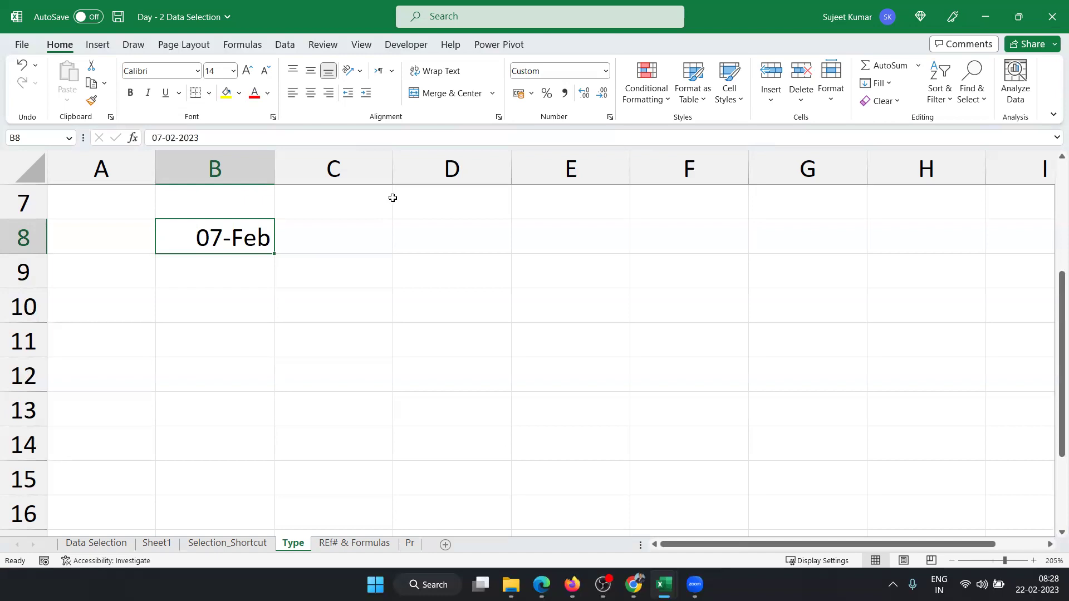
key(Right)
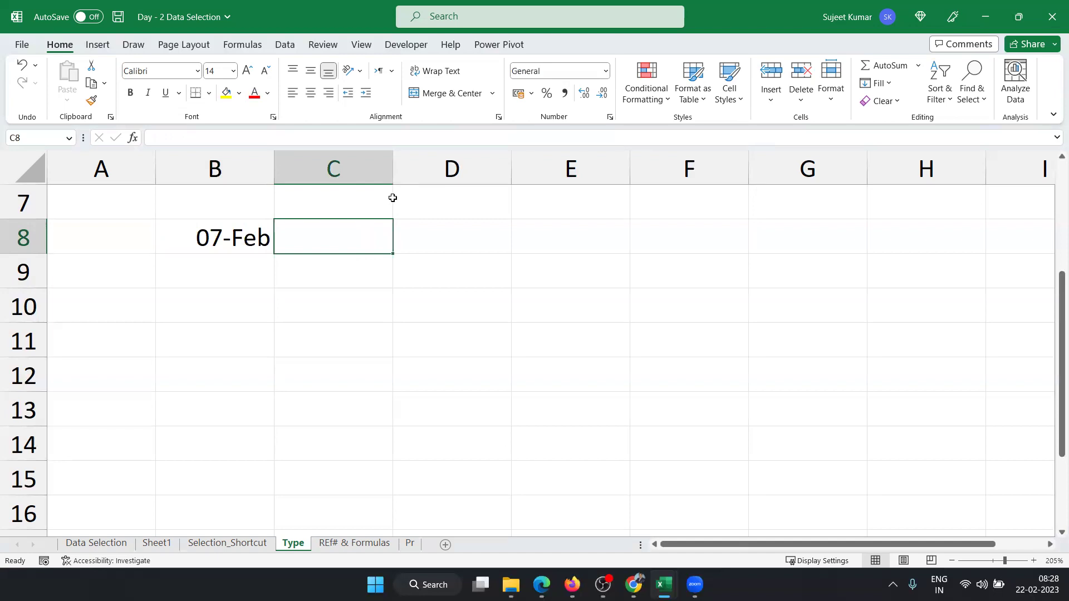
Cancel a started DATE formula in C8, then type and undo the numbers 7, 2 and 2022.
text(=d)
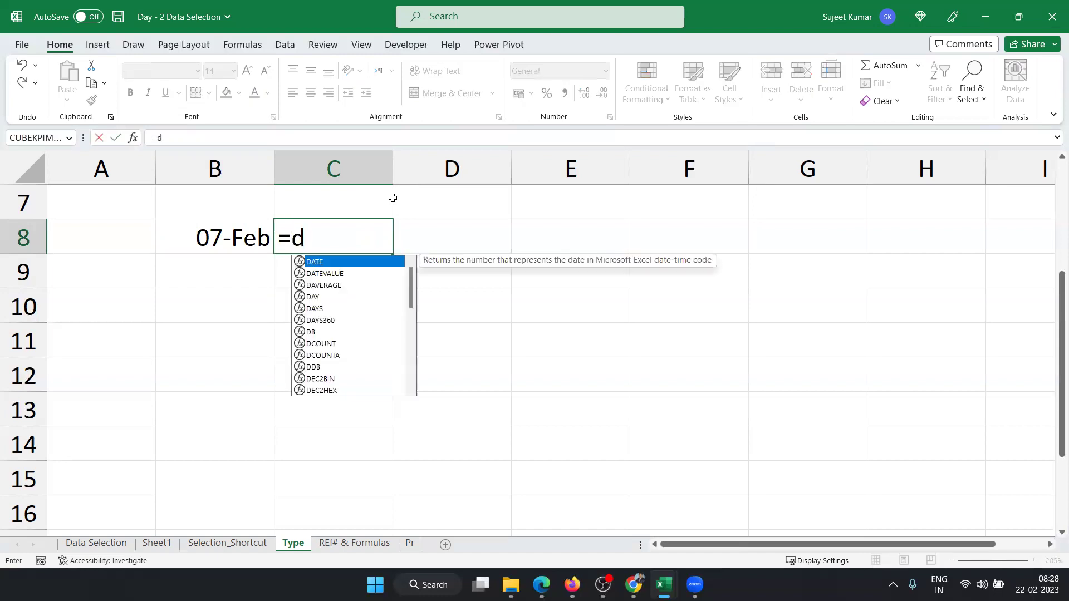
text(at)
key(Escape)
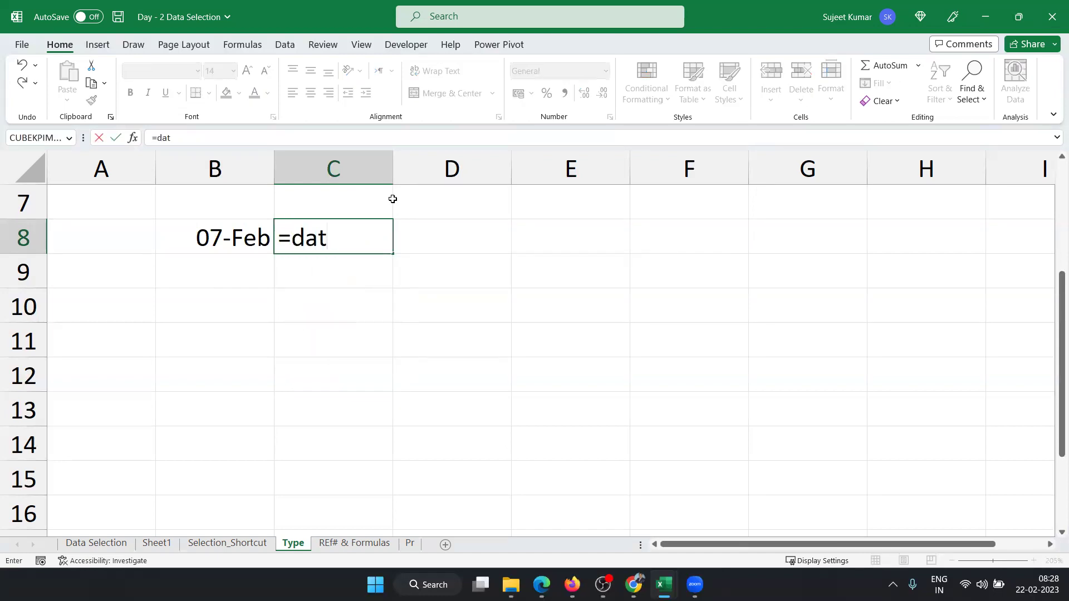
key(Escape)
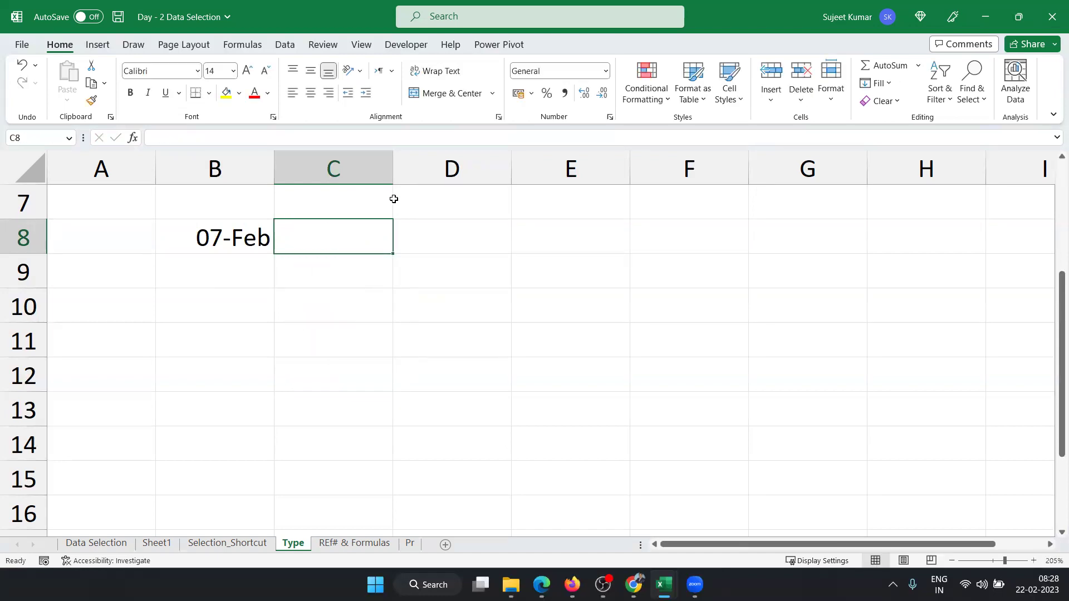
text(7)
key(Tab)
text(2)
key(Tab)
text(2022)
key(Tab)
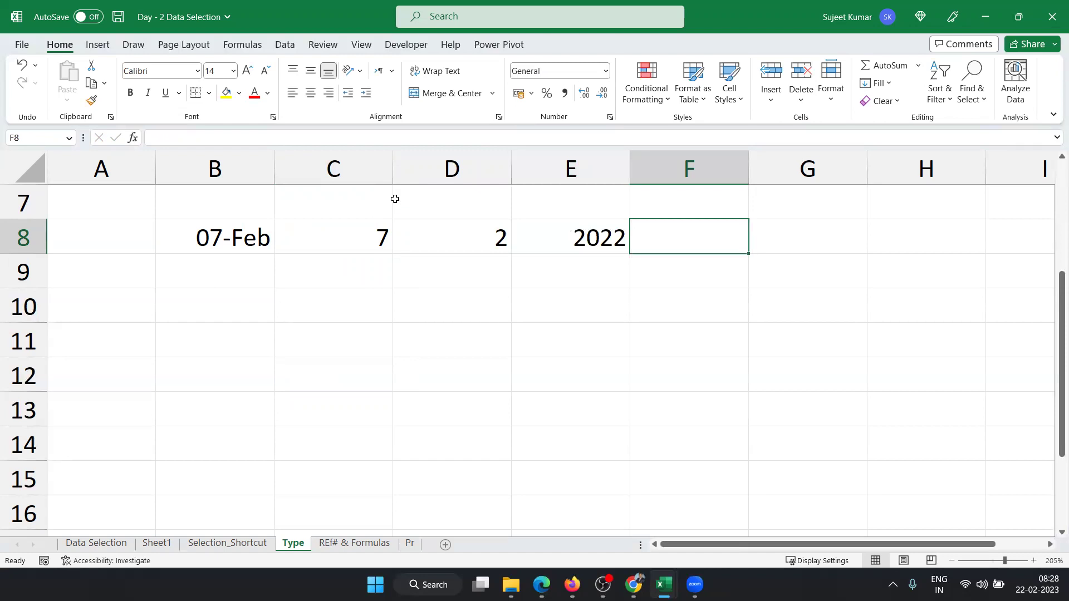
key(ctrl+z)
key(ctrl+z)
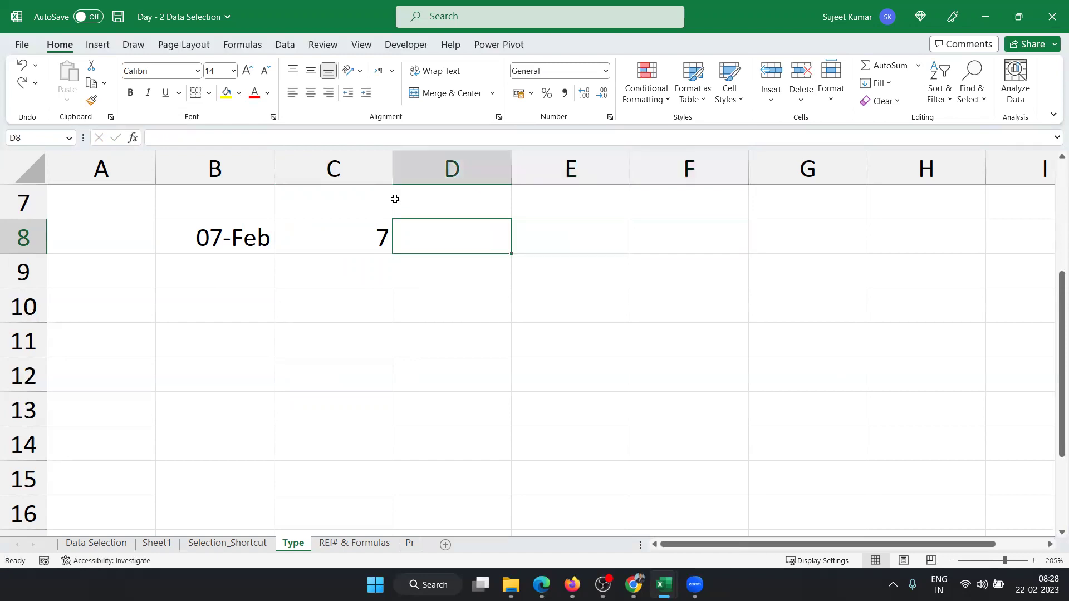
key(ctrl+z)
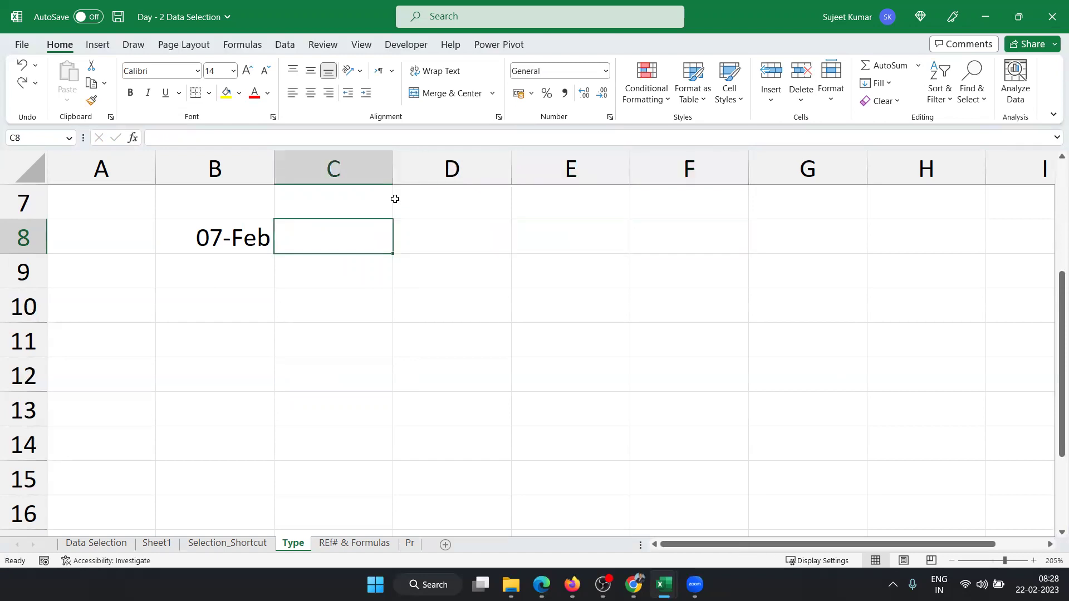
Enter =DATE(2023,2,22) in C8, displaying 22-02-2023.
text(=dat)
key(Tab)
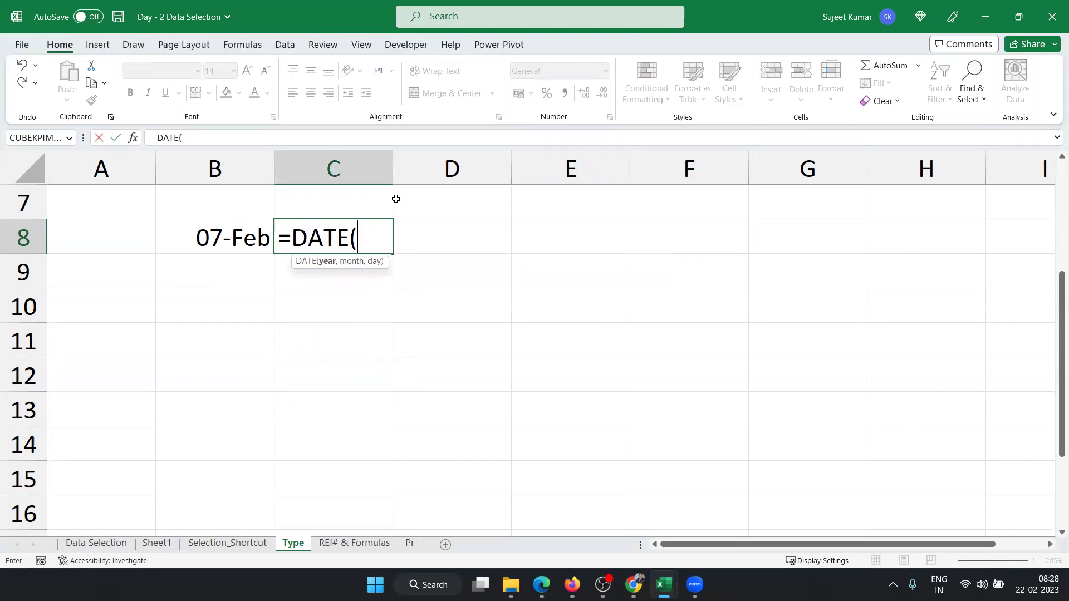
text(2023,2,)
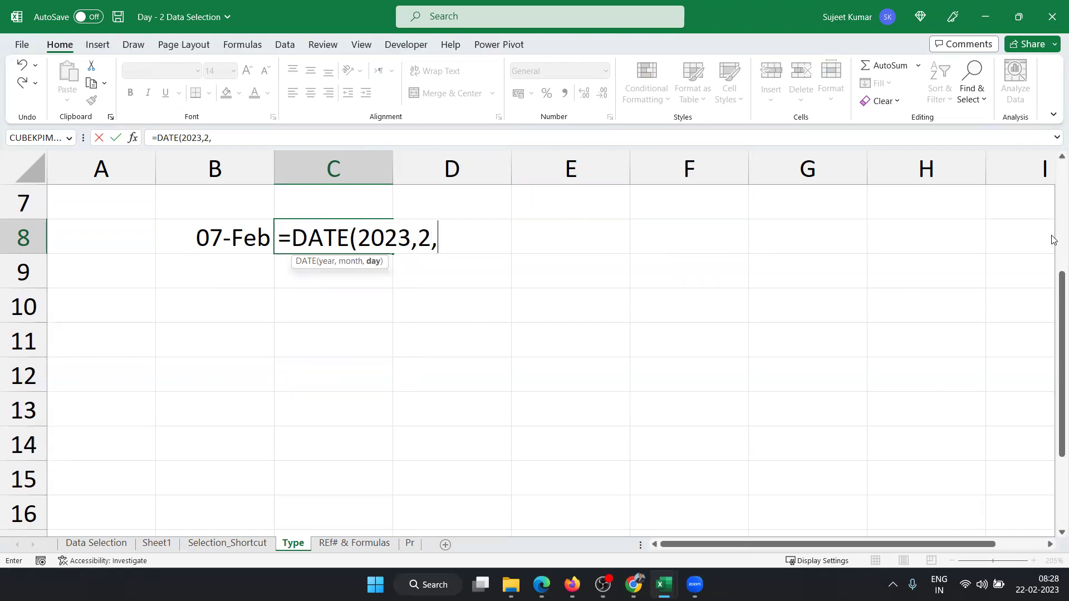
text(22)
key(Return)
key(Up)
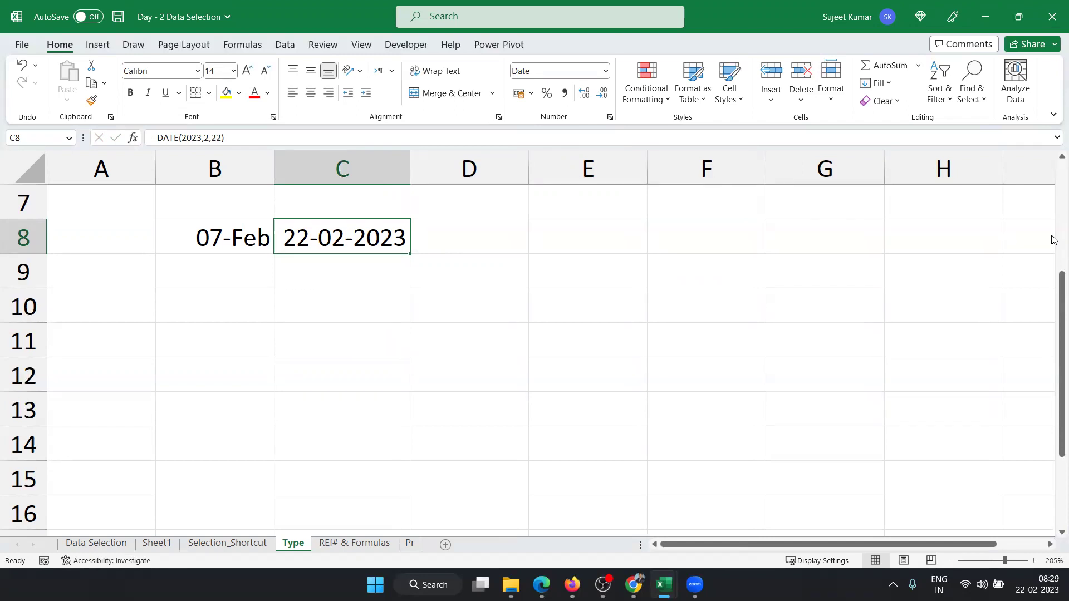
Compare the C8 date with the 07-Feb date in B8, then move to B10.
key(Left)
key(Right)
key(Left)
key(Right)
key(Left)
key(Right)
key(Down)
key(Down)
key(Left)
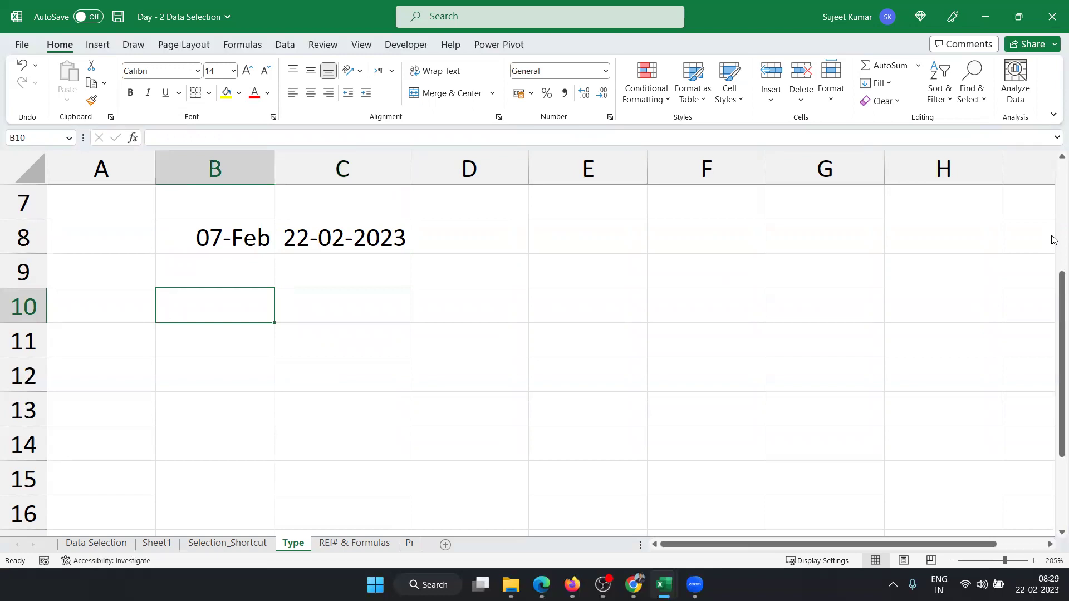
Enter the time 8:29 in B10.
text(8:29)
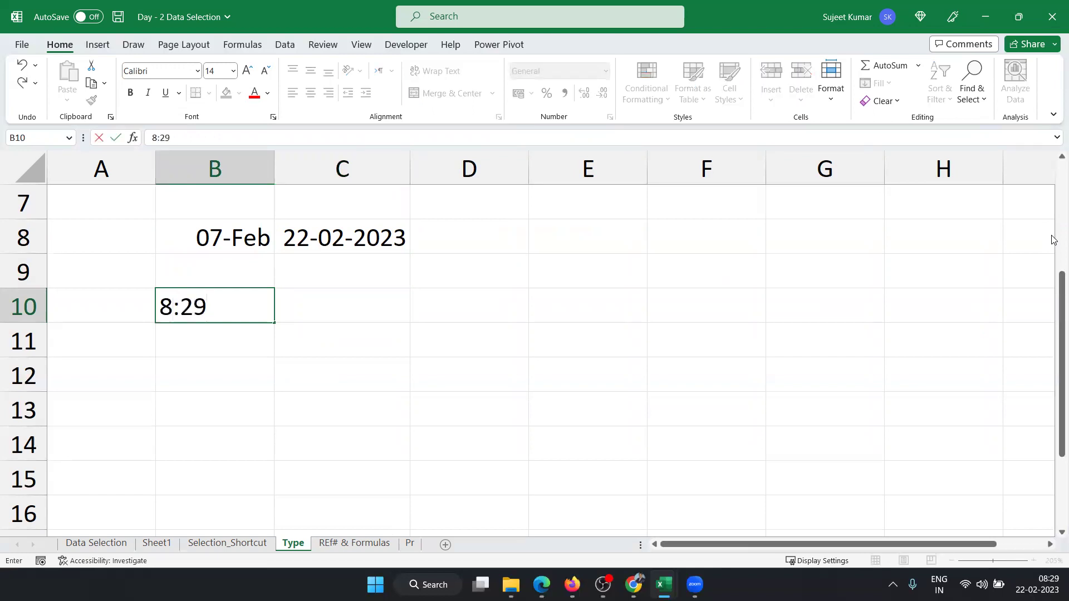
key(Return)
key(Up)
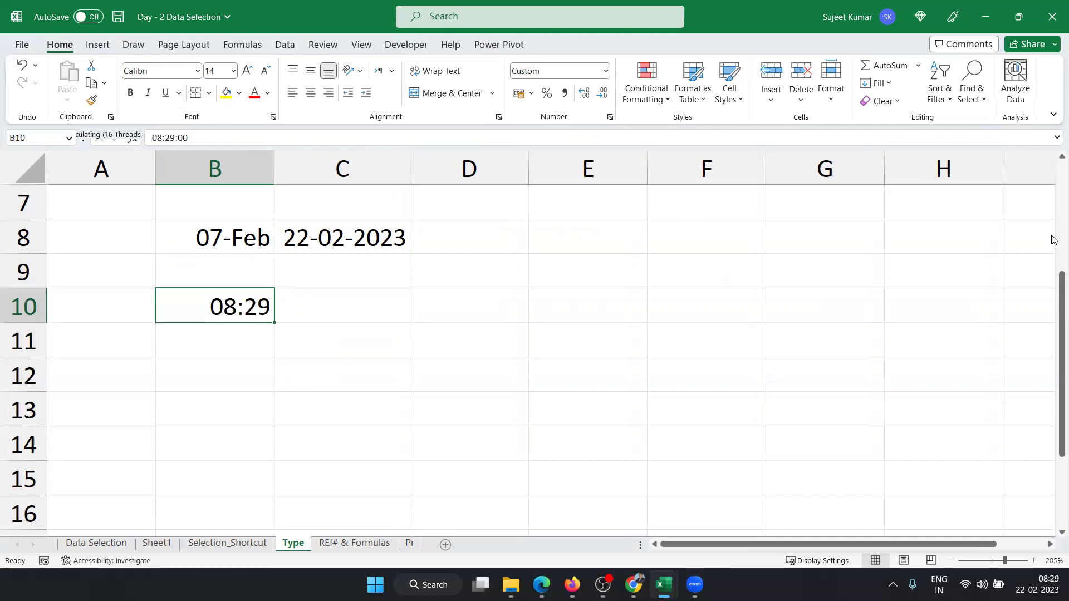
key(Down)
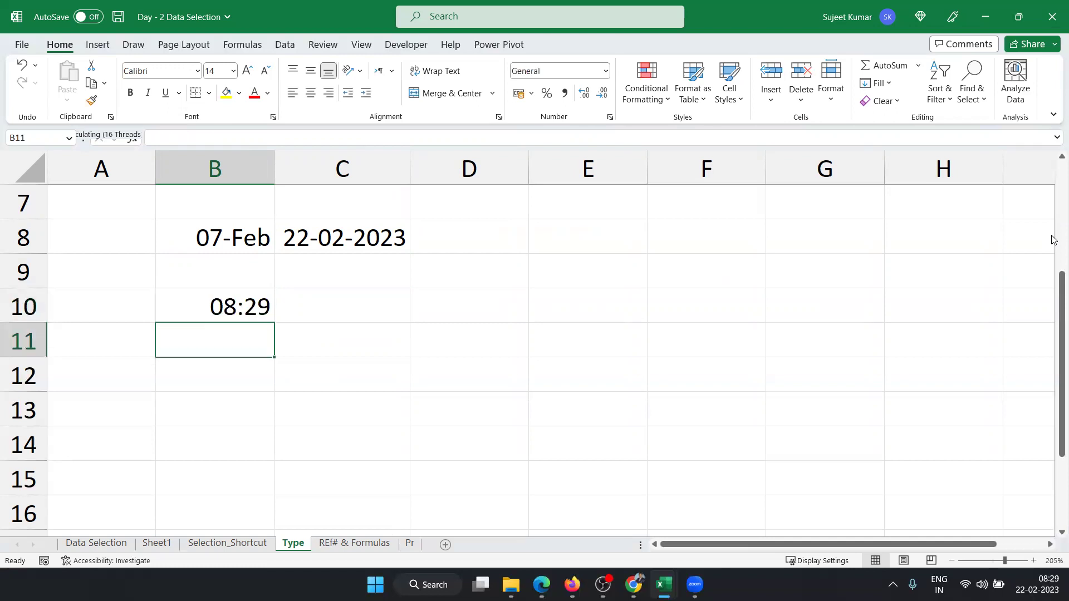
text(22/2)
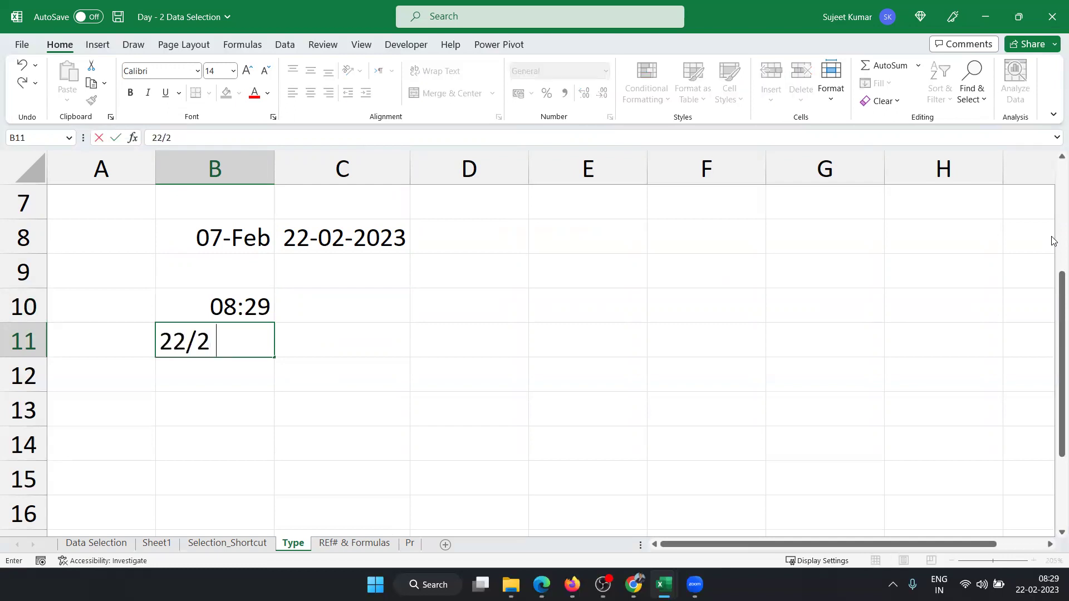
text( 8:30)
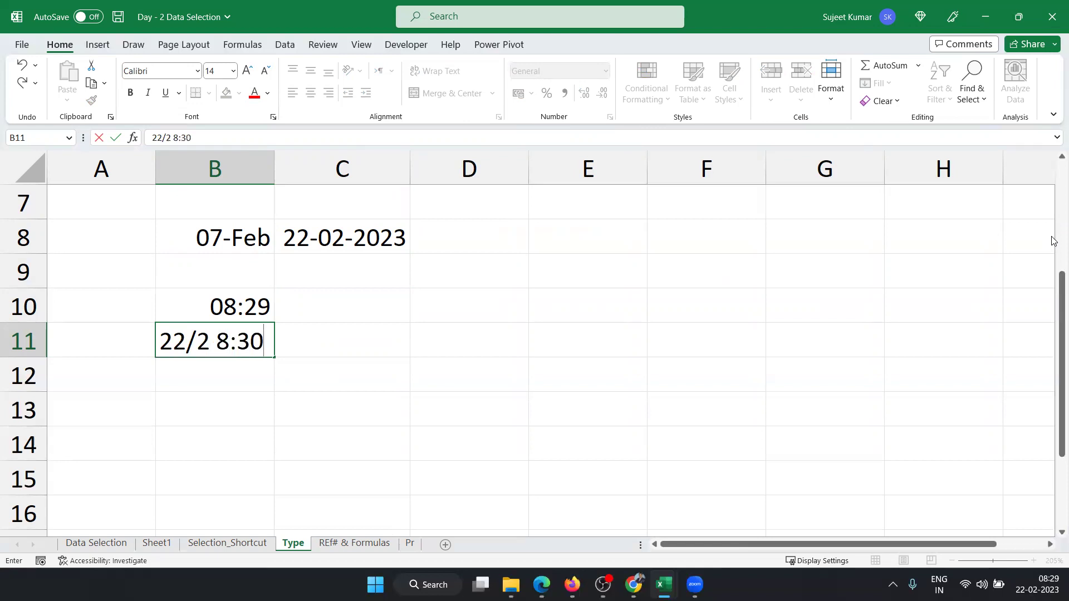
key(Return)
key(Up)
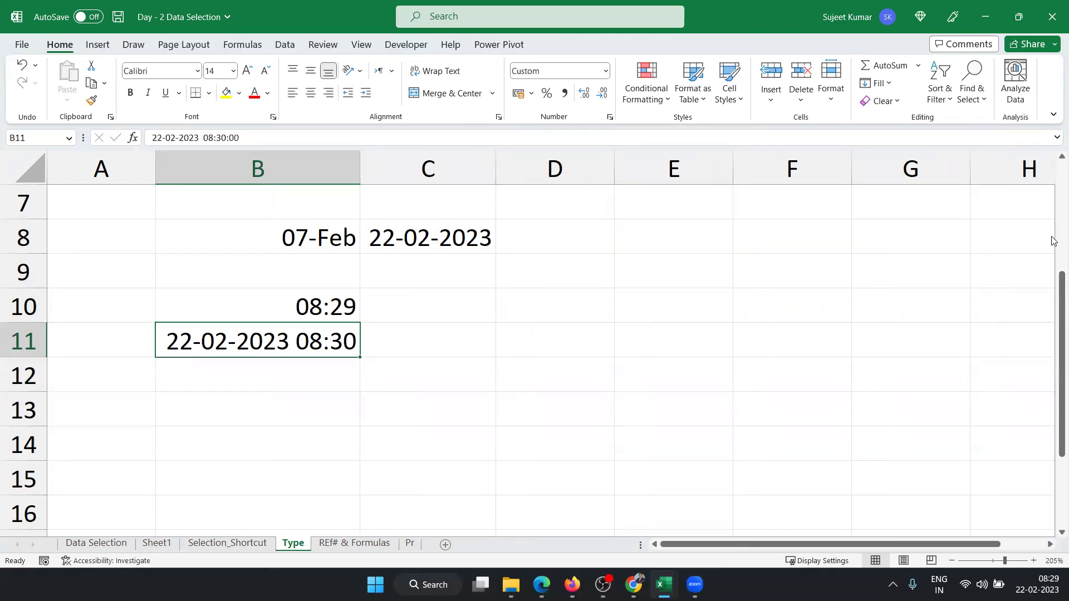
key(Right)
key(Right)
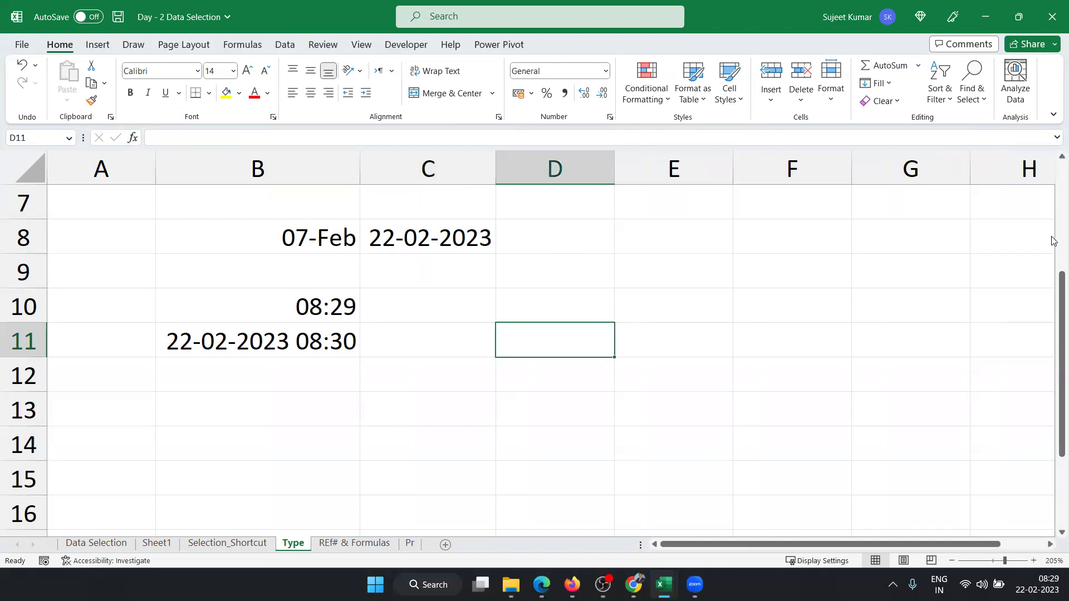
Enter the time 6:00 PM in D11.
text(6:00)
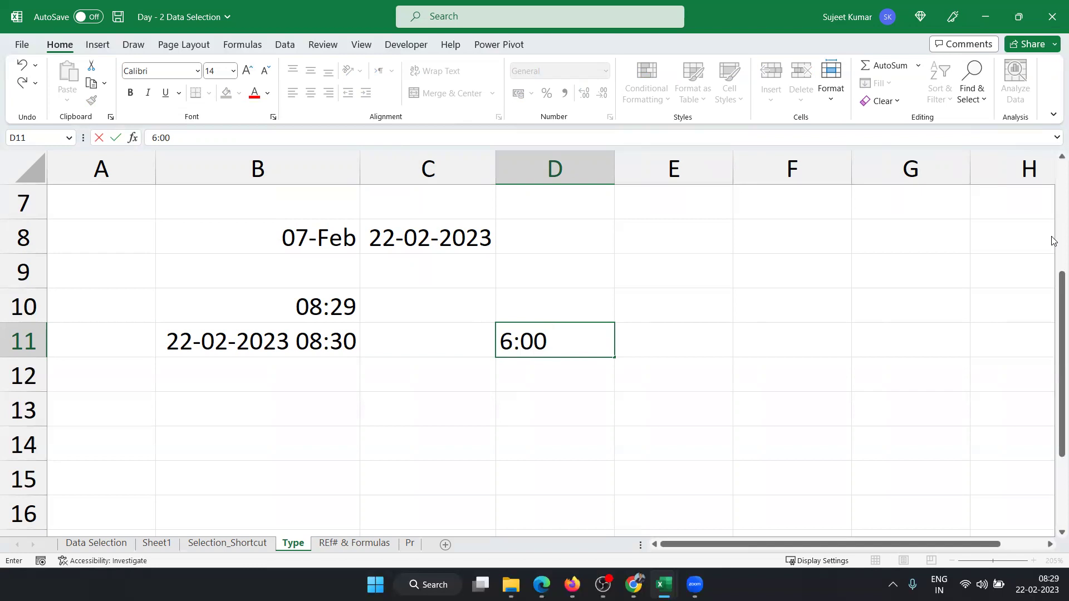
text( PM)
key(ctrl+Return)
key(Return)
key(Up)
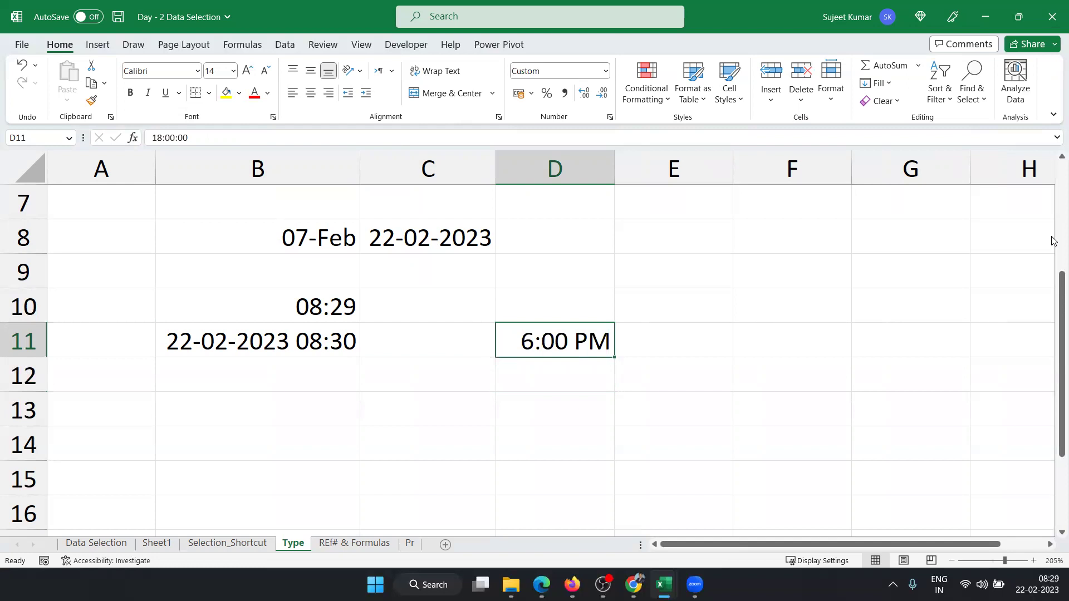
Retype the D11 time as 6:00 pm, stored as 18:00:00.
text(6:)
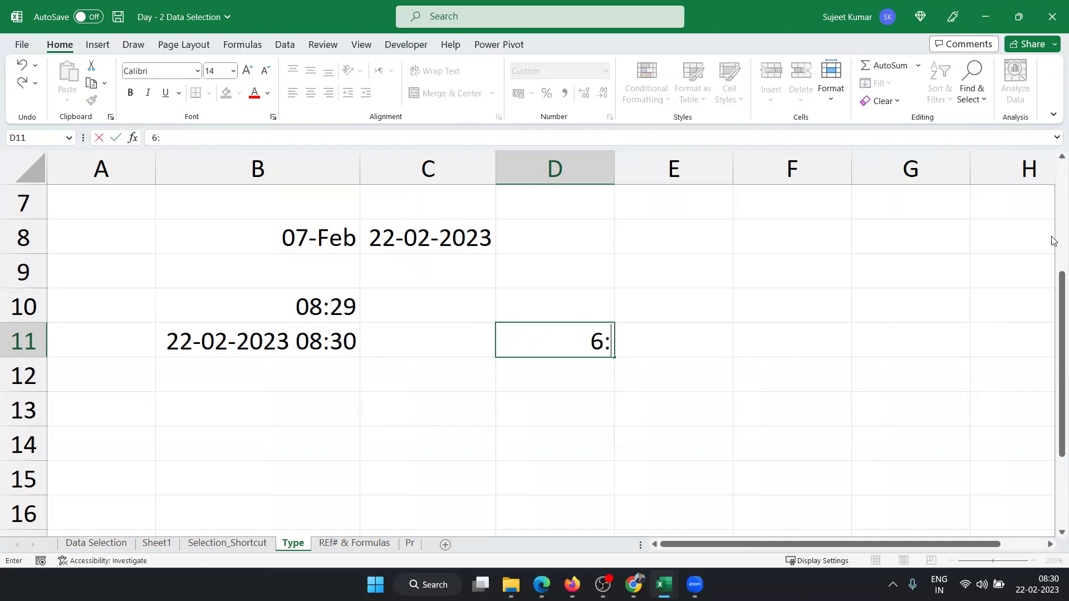
text(00 pm)
key(Return)
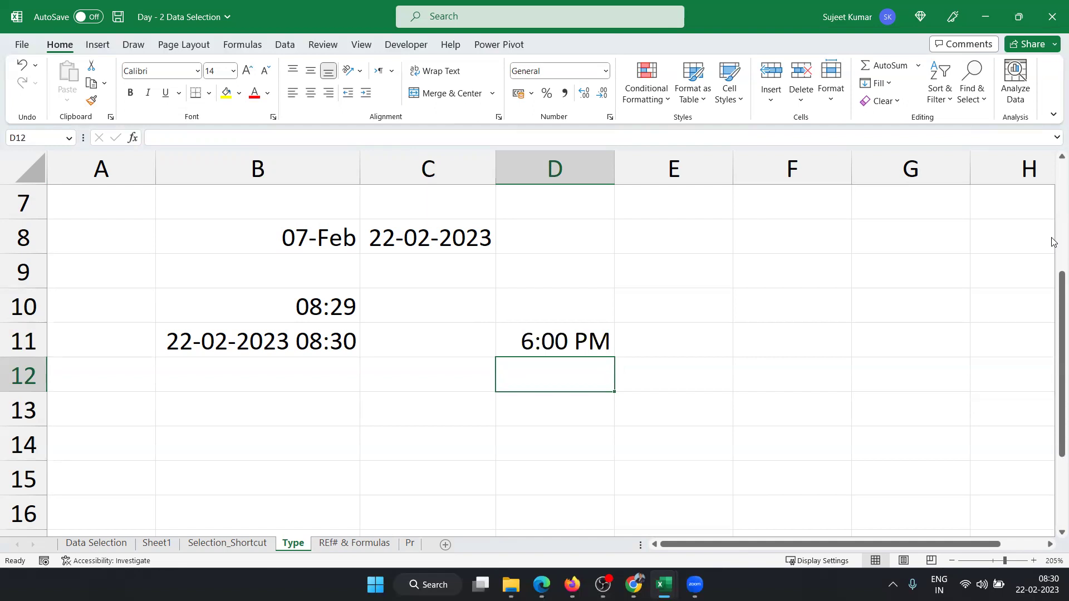
key(Up)
text(6)
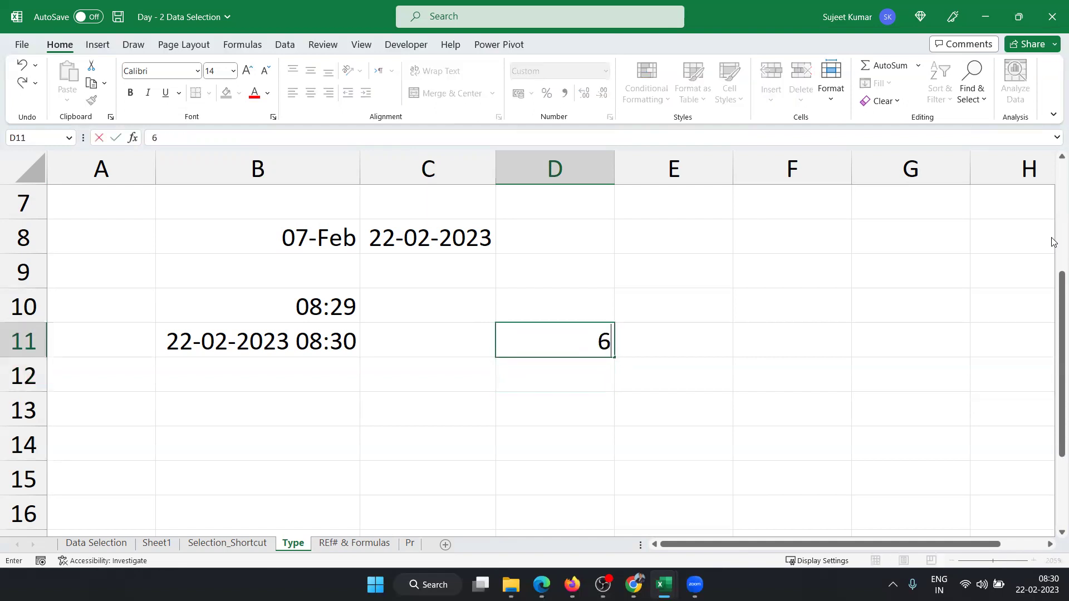
text(:00)
text( pm)
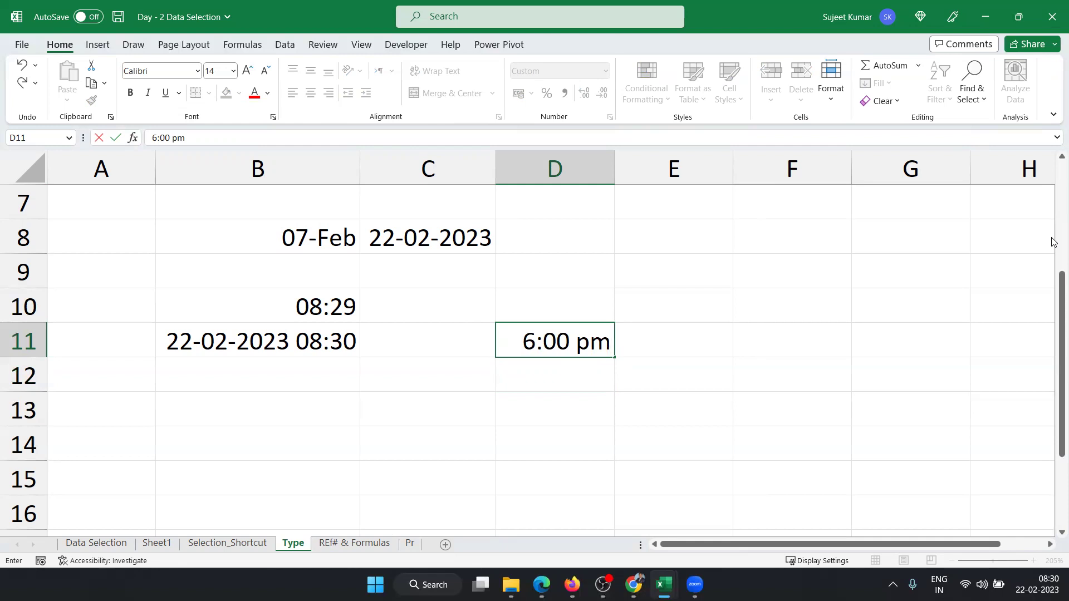
key(Return)
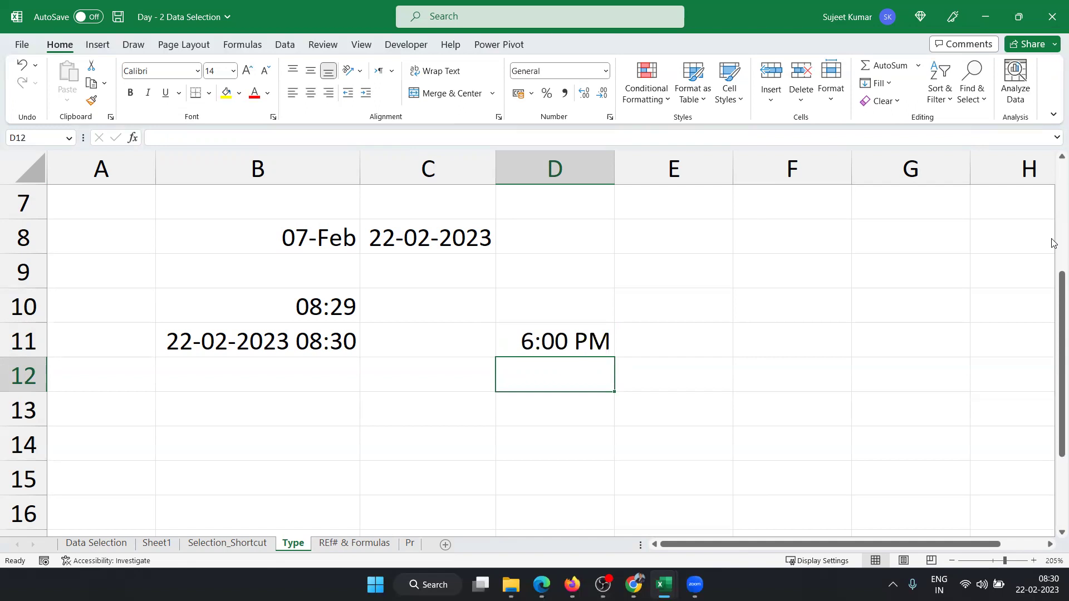
key(Up)
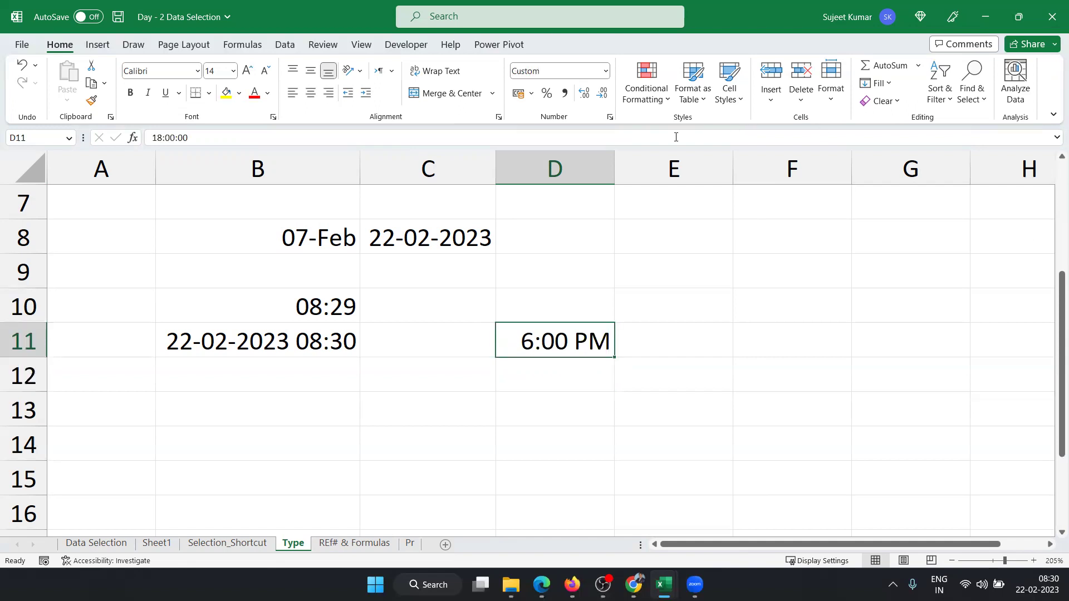
Apply the General format to D11 so its time shows as 0.75.
click(606, 71)
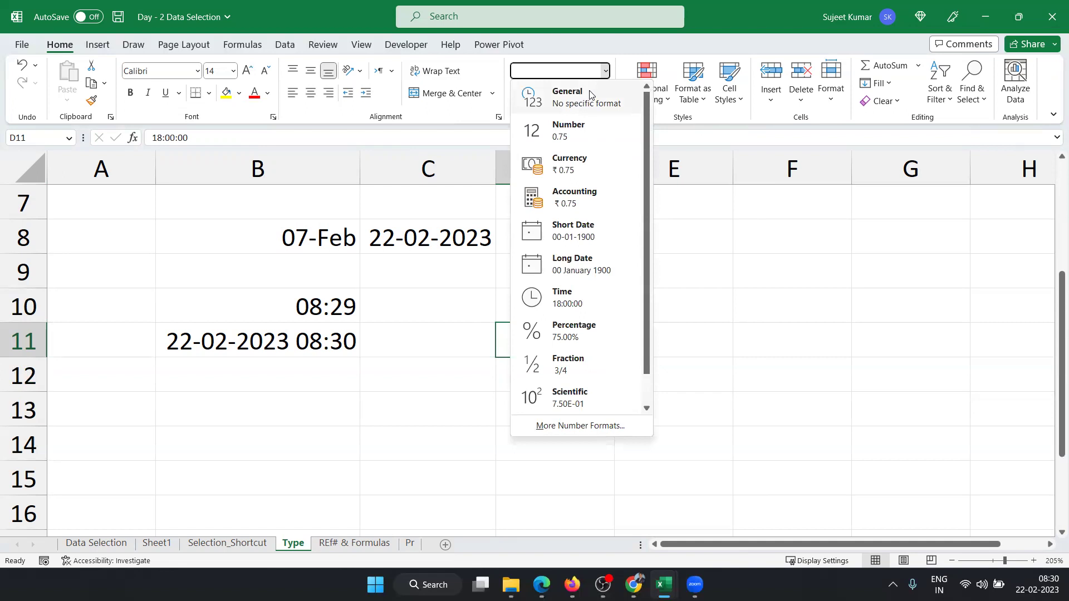
click(590, 94)
click(590, 338)
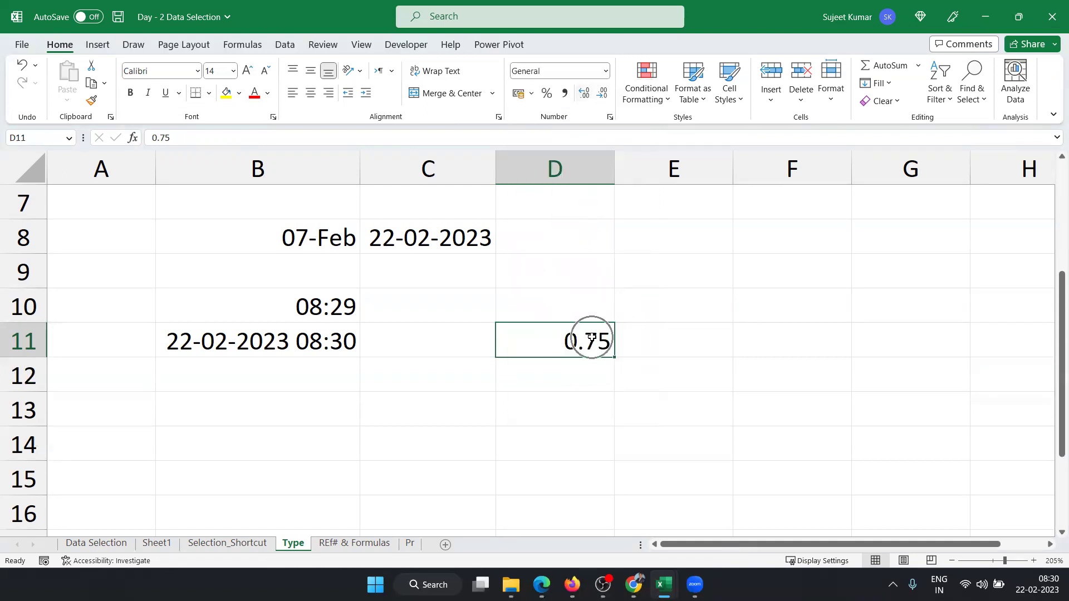
click(592, 338)
Add the note 1=24h in D12.
click(574, 374)
text(1=24h)
key(Return)
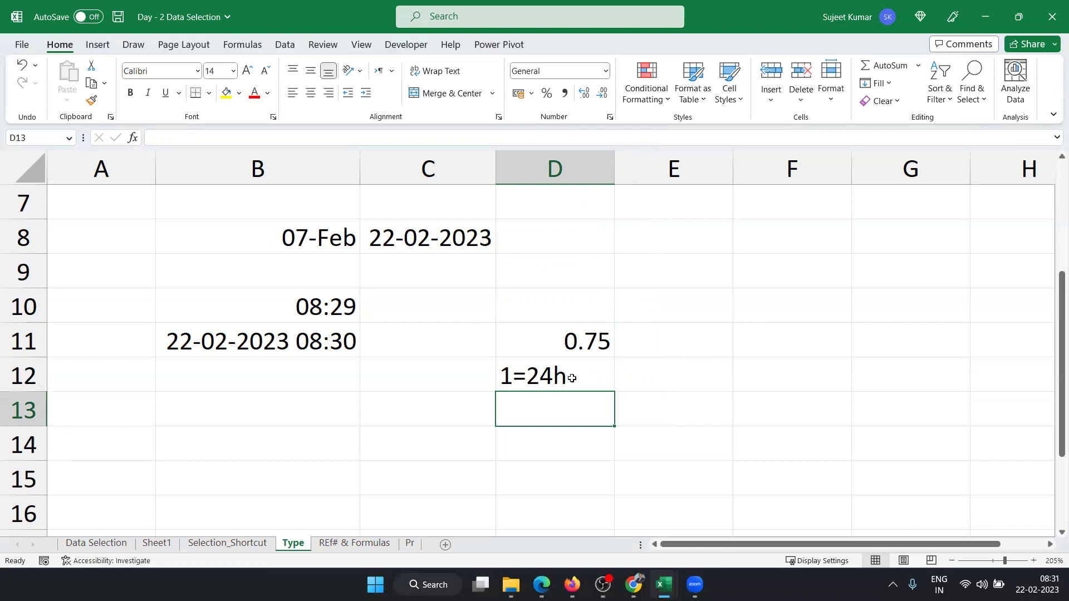
Enter the time 18:00 in E11.
key(Up)
key(Up)
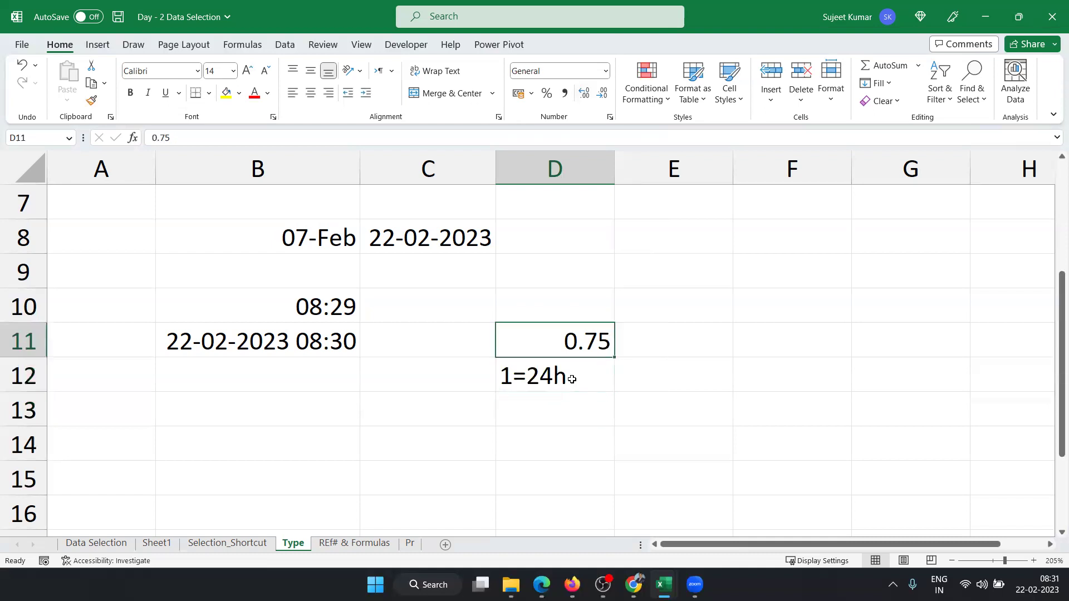
key(Down)
key(Up)
key(Right)
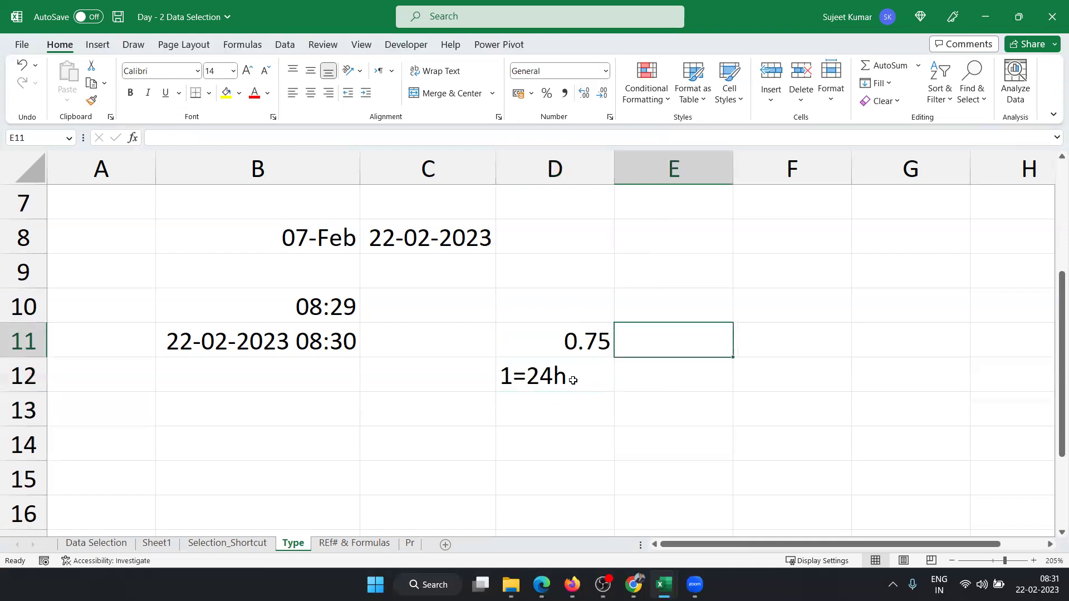
key(Down)
key(Left)
key(Left)
key(Up)
key(Up)
key(Right)
key(Right)
key(Down)
key(Left)
key(Right)
text(18:00)
key(Return)
key(Up)
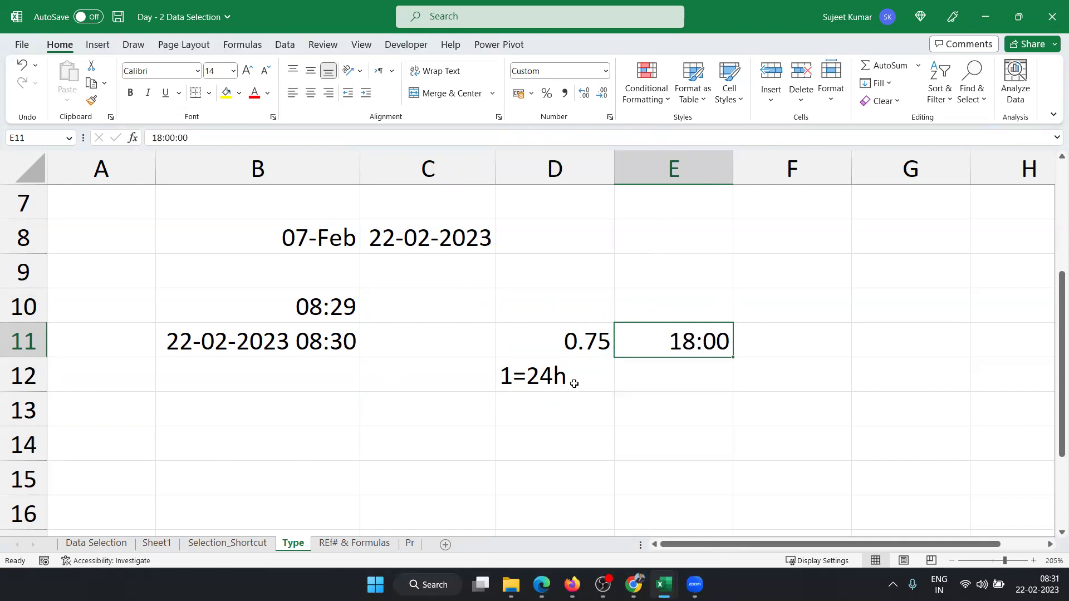
scroll(586, 467, up, 2)
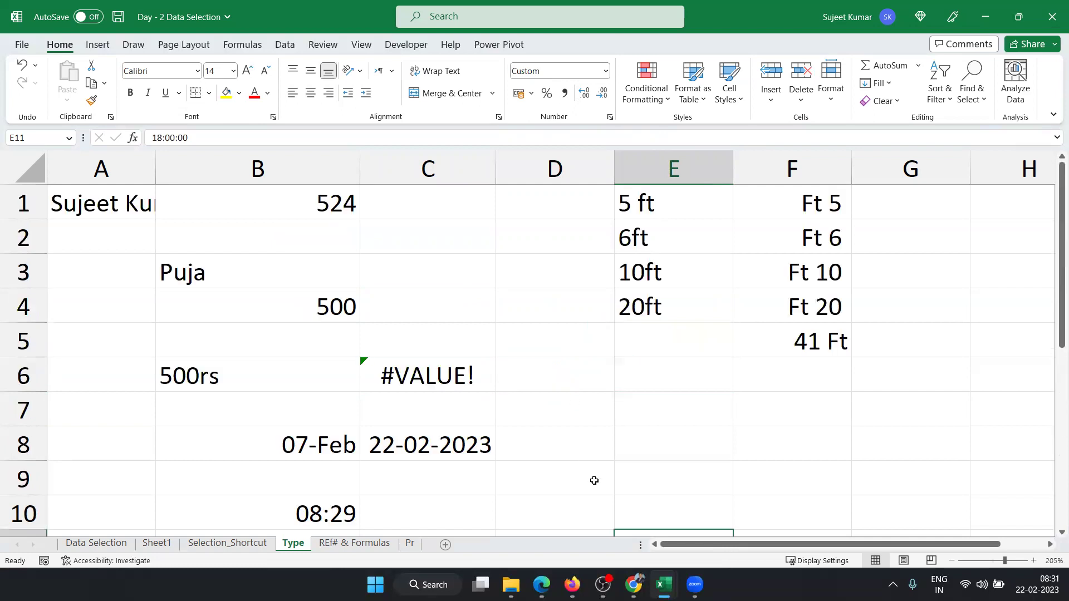
On the REf# & Formulas sheet, clear the charge values in B2:B8.
click(355, 542)
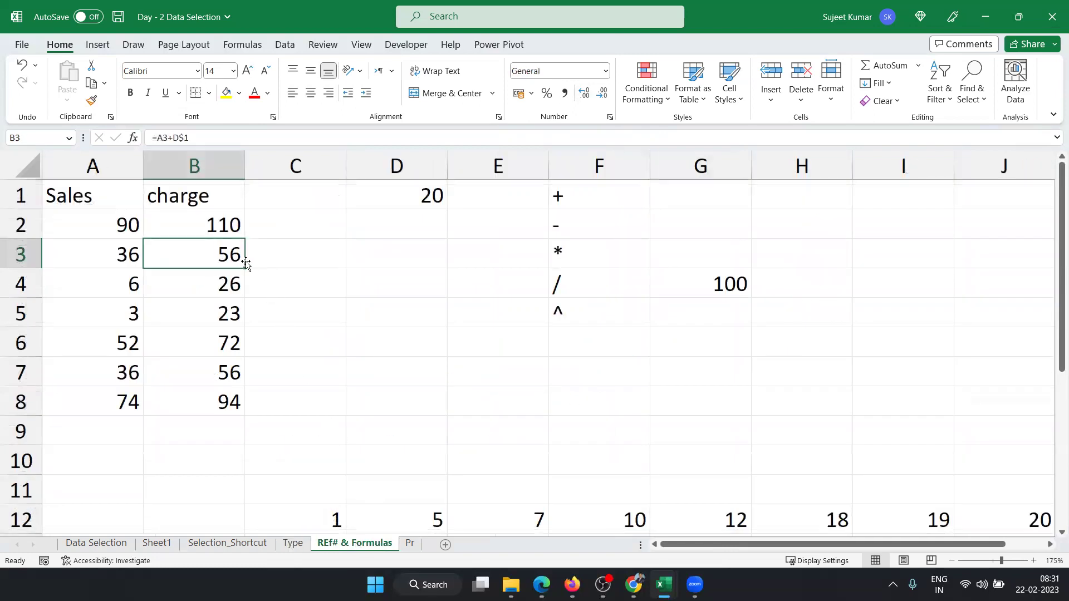
click(228, 217)
key(shift+Down)
key(shift+Down)
key(shift+Down)
key(shift+Down)
key(shift+Down)
key(shift+Down)
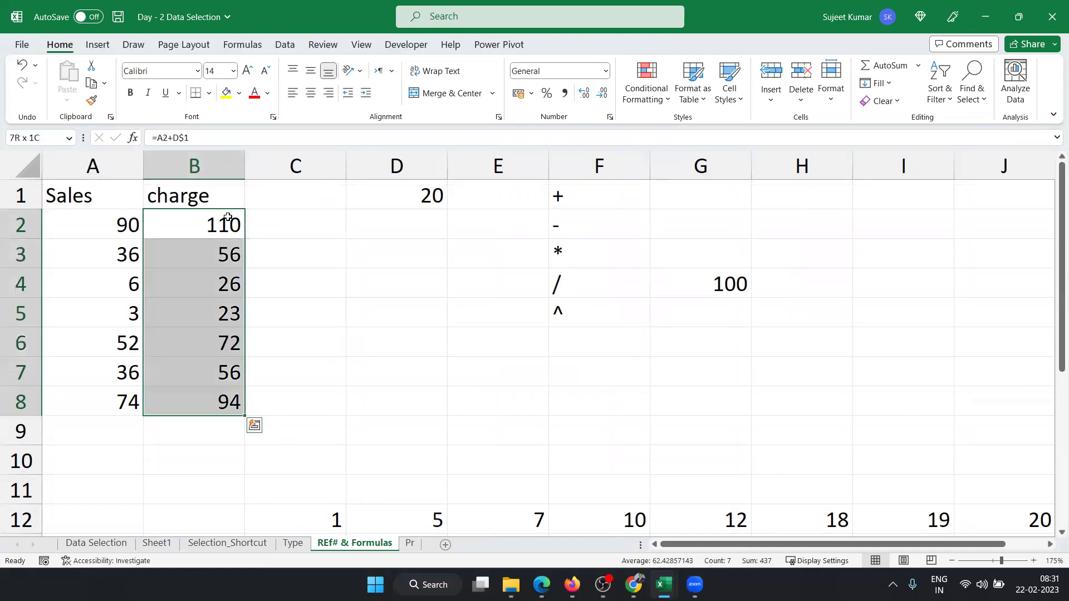
key(Delete)
Check G4's formula, then enter =G4+20 in H4 so it shows 120.
drag(586, 197, 555, 312)
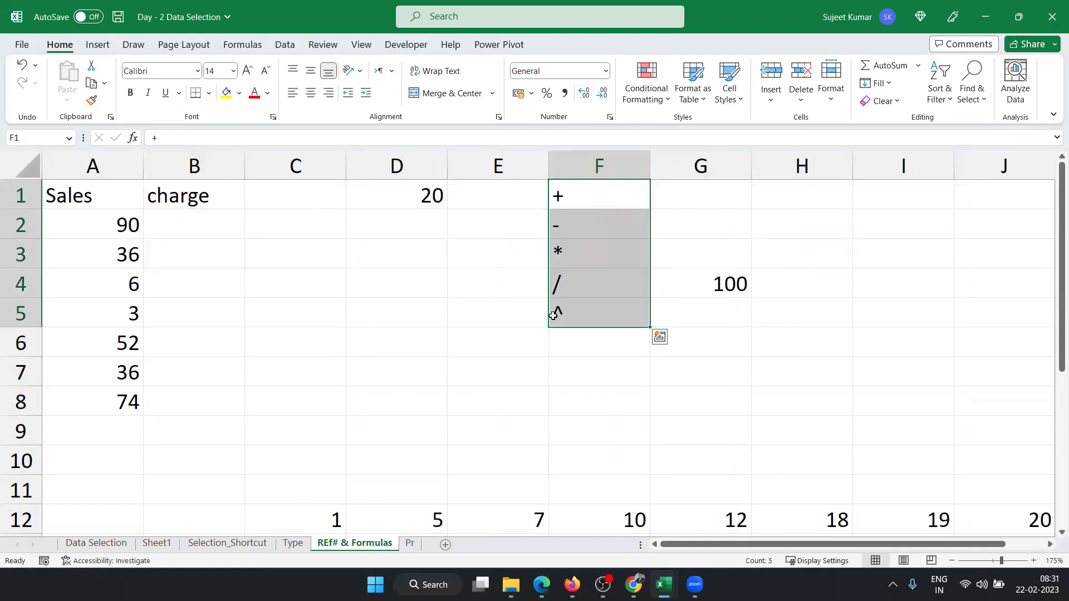
click(700, 296)
click(767, 283)
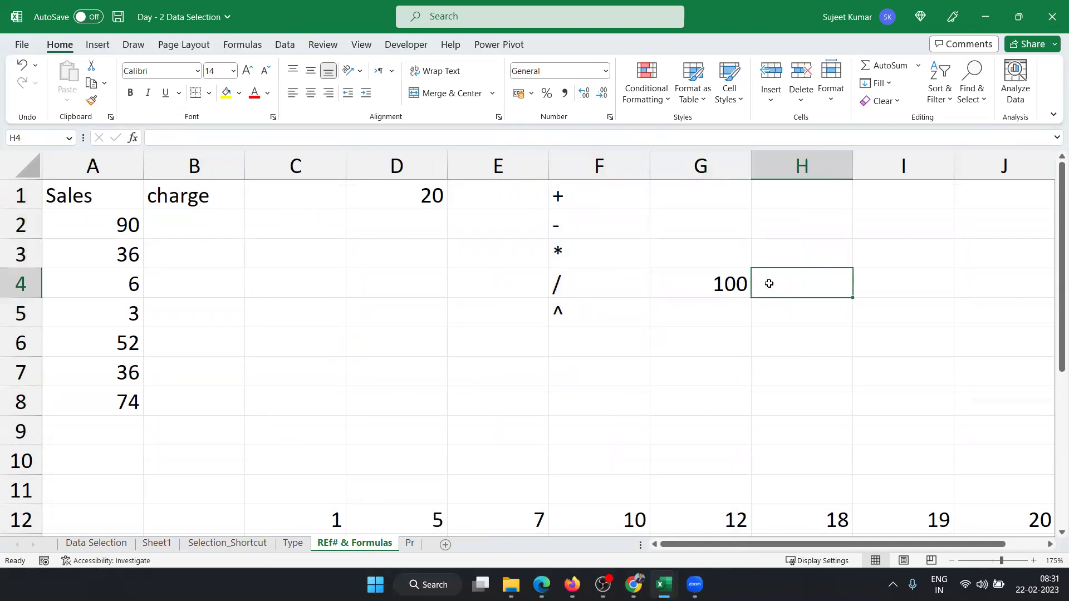
text(=)
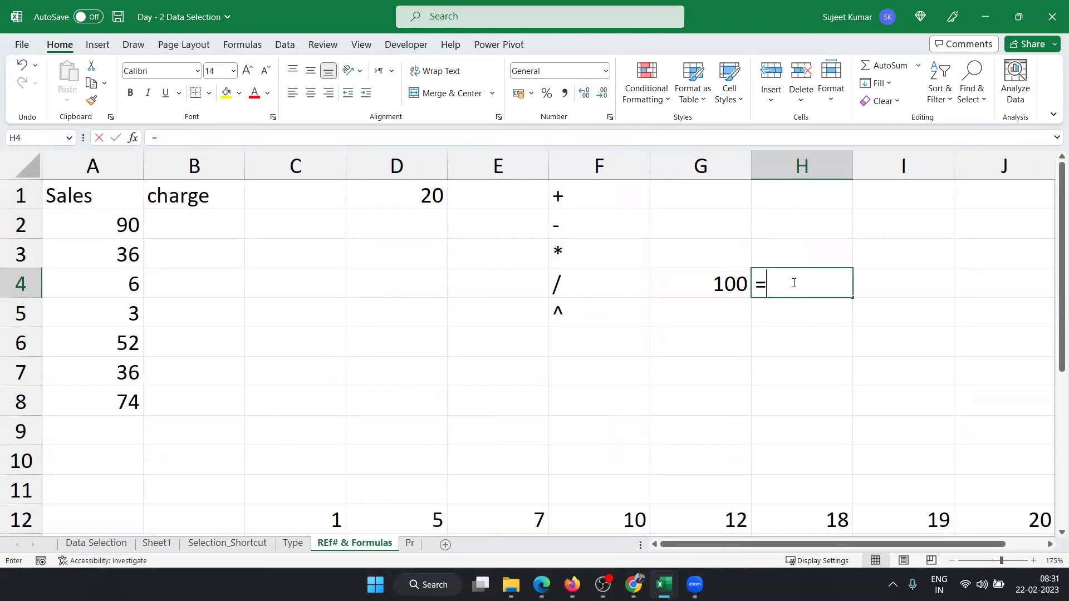
click(729, 284)
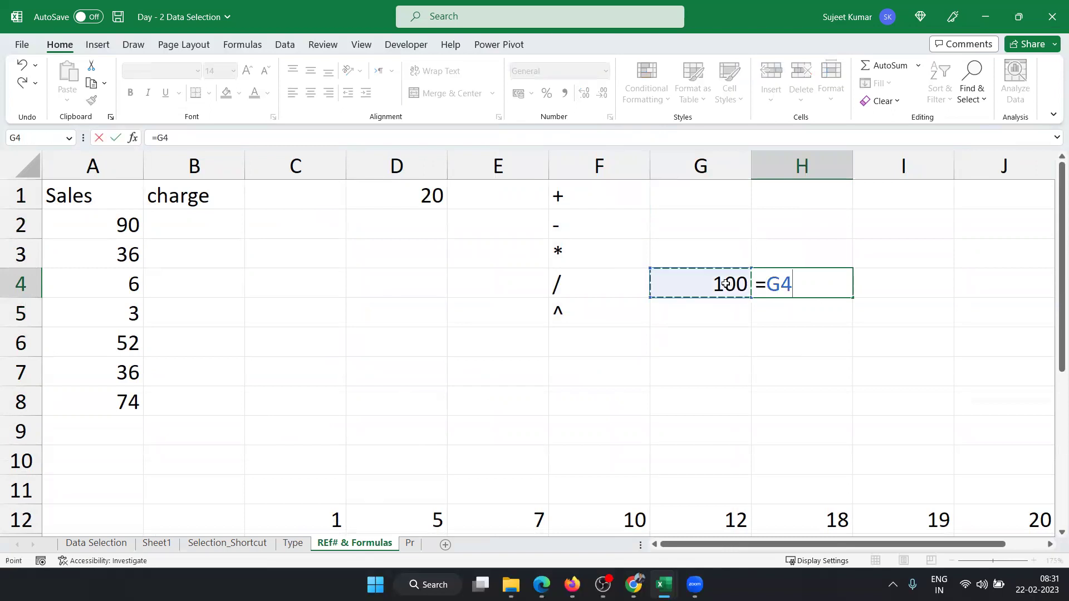
text(+20)
key(Return)
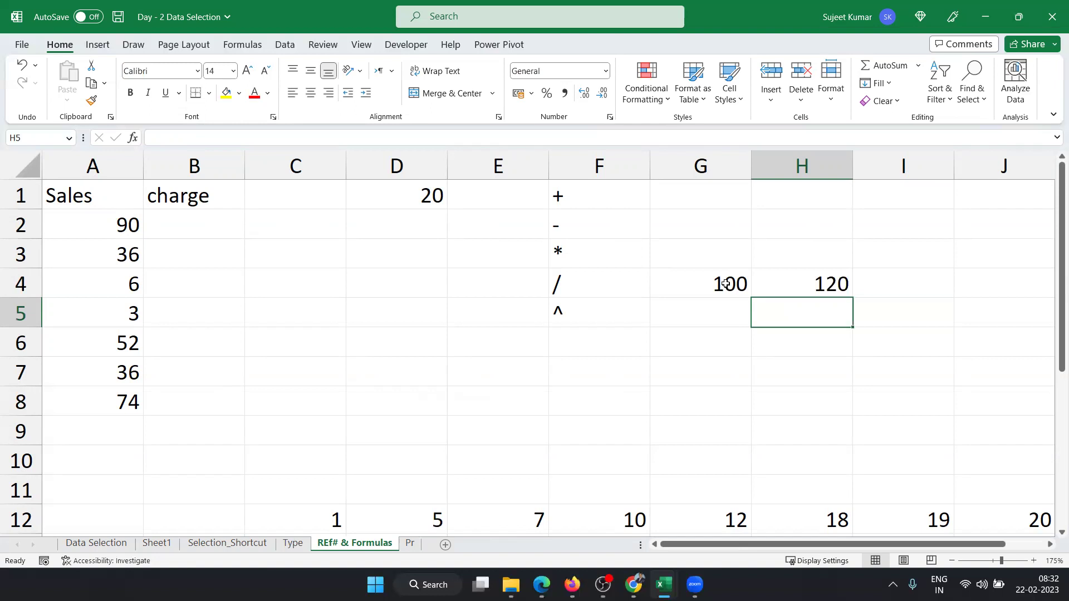
Select the Sales values in column A to see their total.
key(ctrl+Left)
key(ctrl+Left)
key(Up)
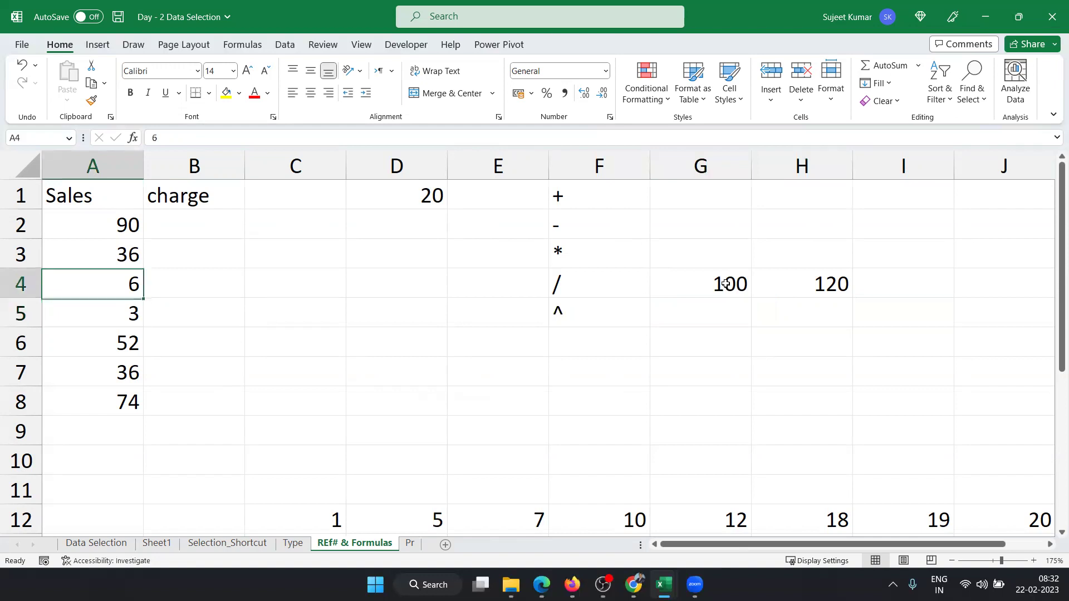
key(Up)
key(Up)
key(ctrl+shift+Down)
Enter =A2+20 in B2 so the charge shows 110.
key(Right)
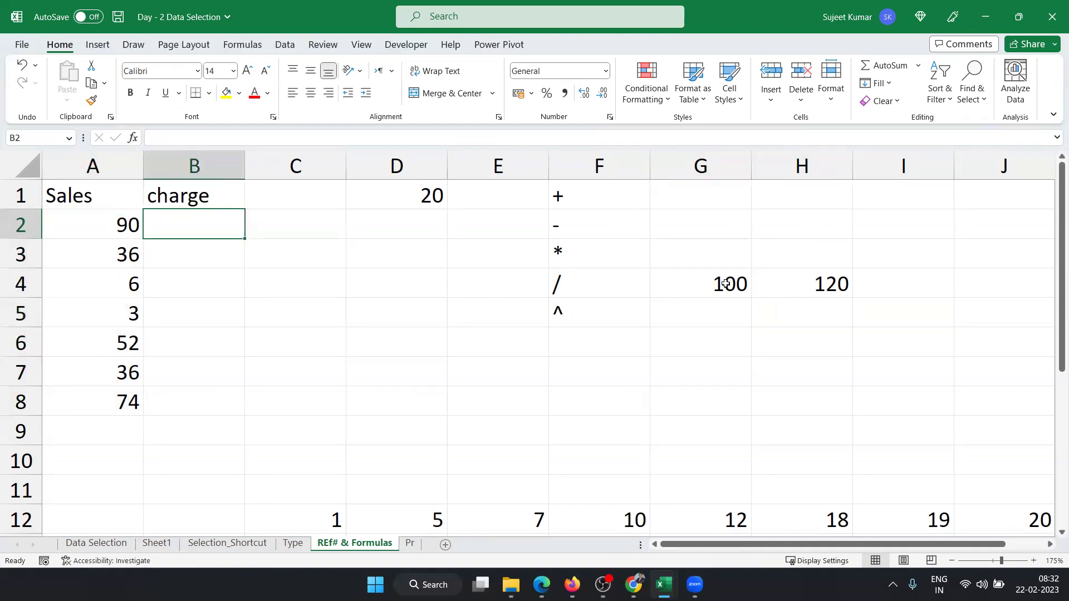
text(=)
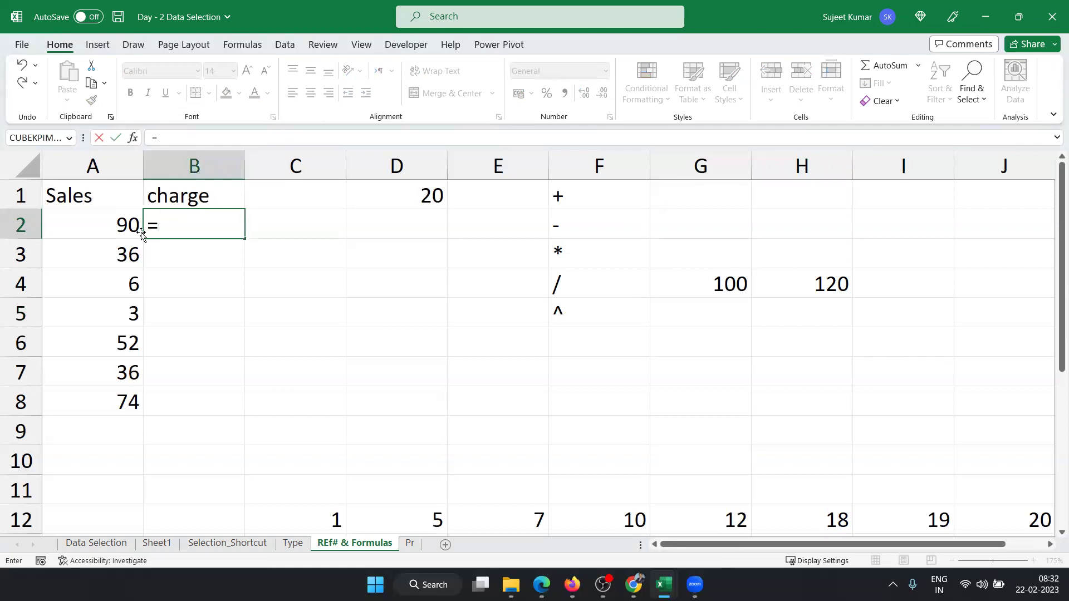
click(126, 225)
text(+20)
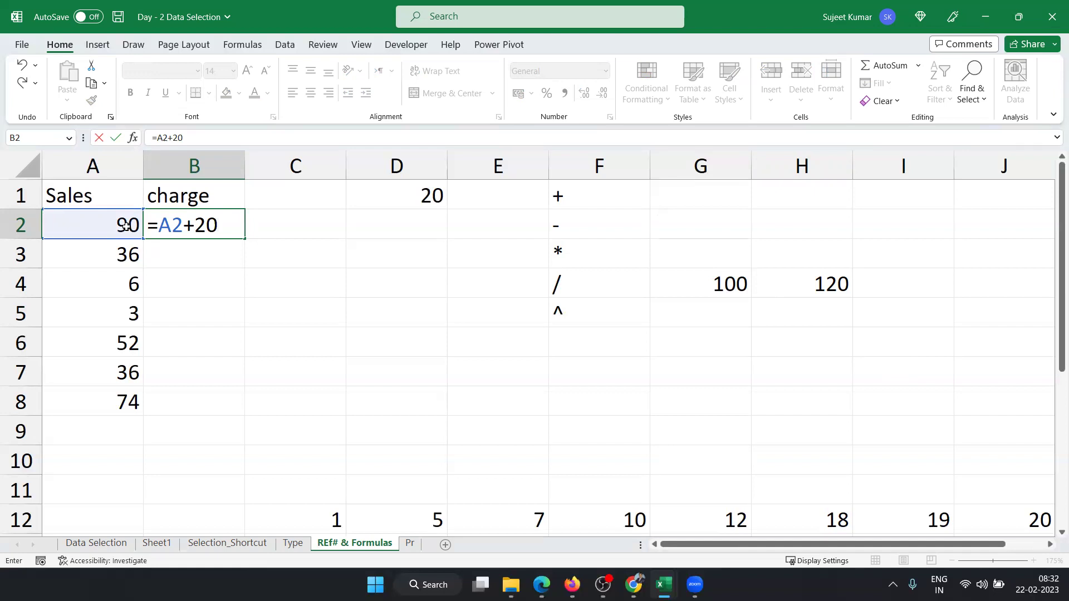
key(Return)
Review B2's formula, then start replacing it with the fixed-number formula =90+30.
key(Up)
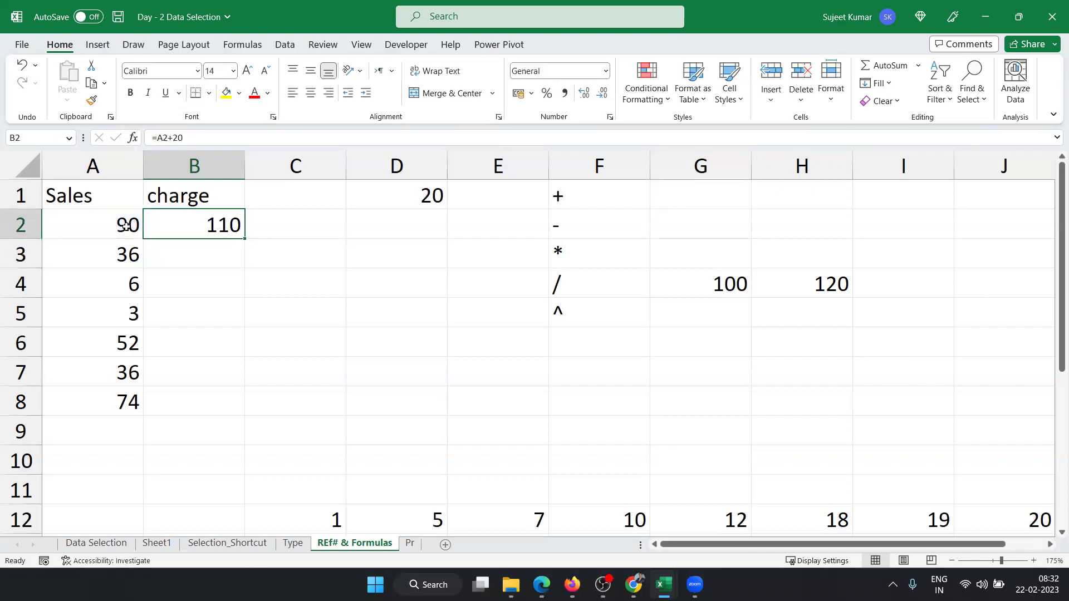
double_click(210, 221)
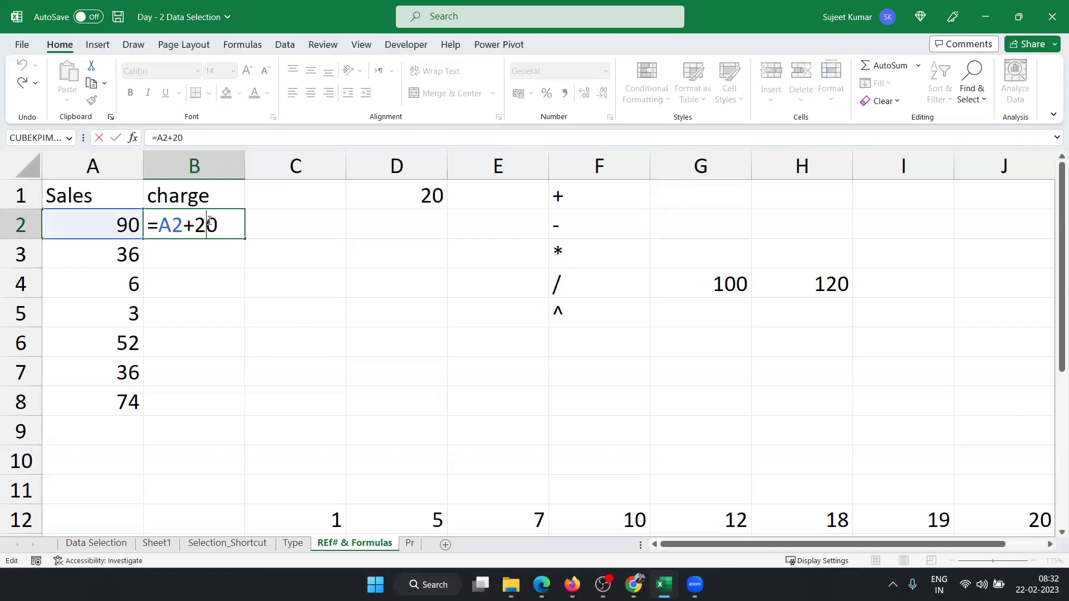
double_click(166, 222)
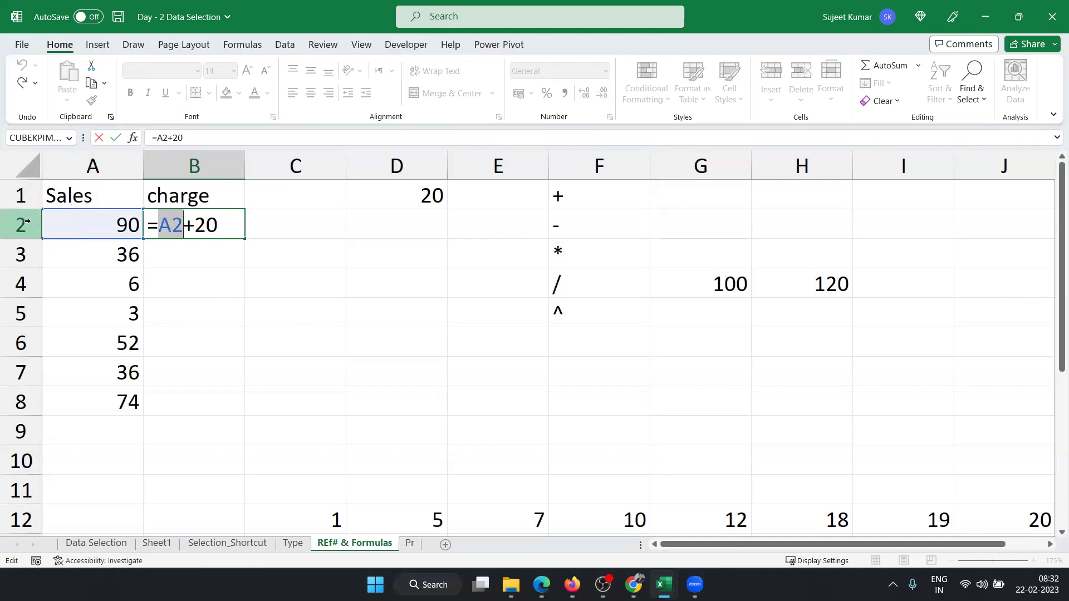
key(ctrl+Return)
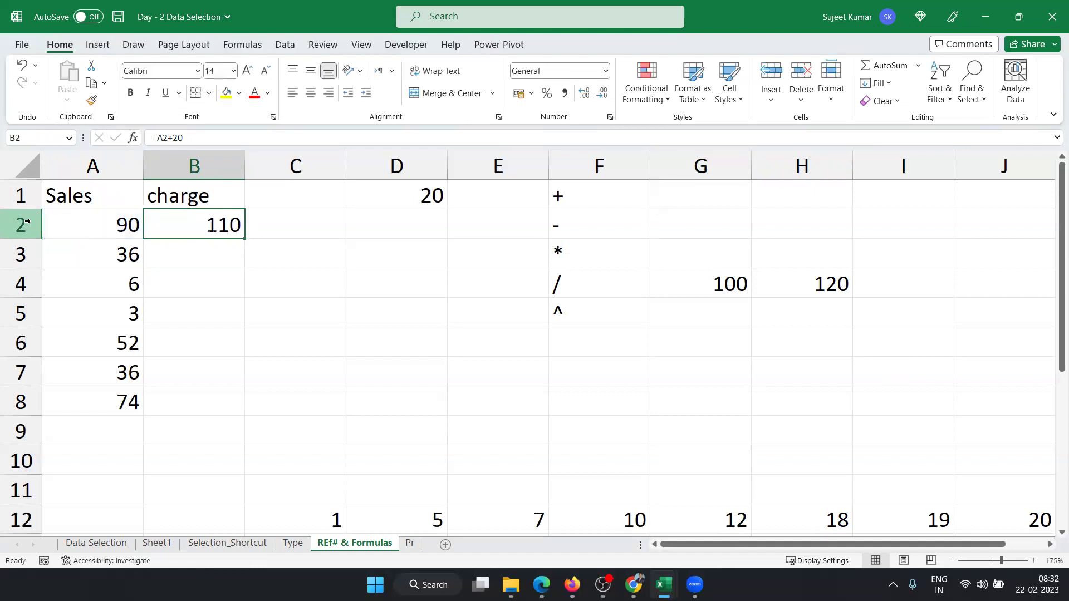
text(=90+30)
Correct B2 to the fixed-number formula =90+20.
key(BackSpace)
key(BackSpace)
text(20)
key(Return)
key(Up)
Change the Sales value in A2 from 90 to 95.
key(Left)
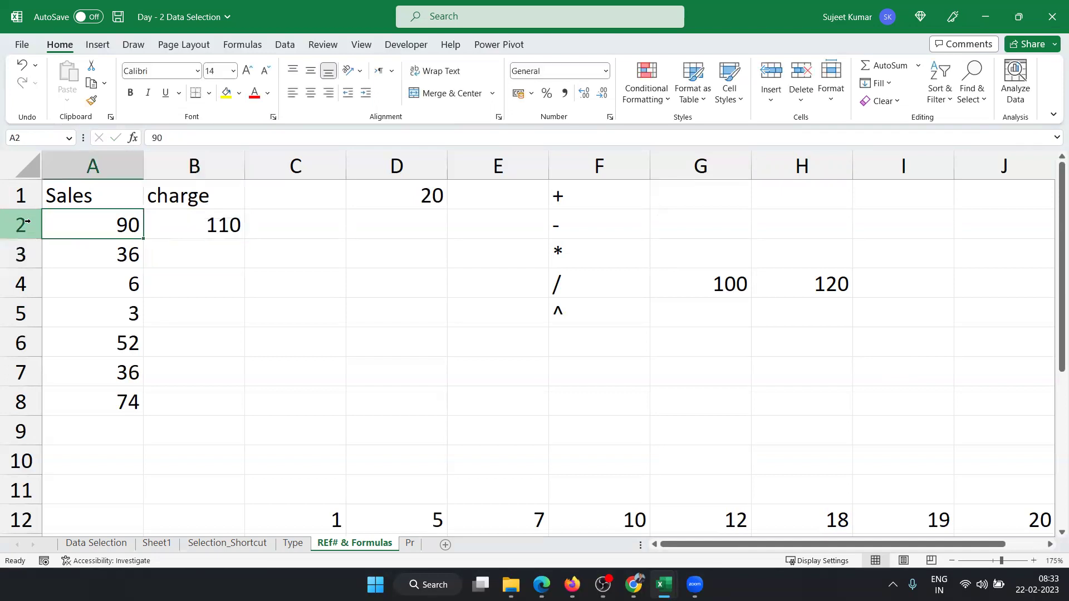
key(F2)
key(BackSpace)
text(5)
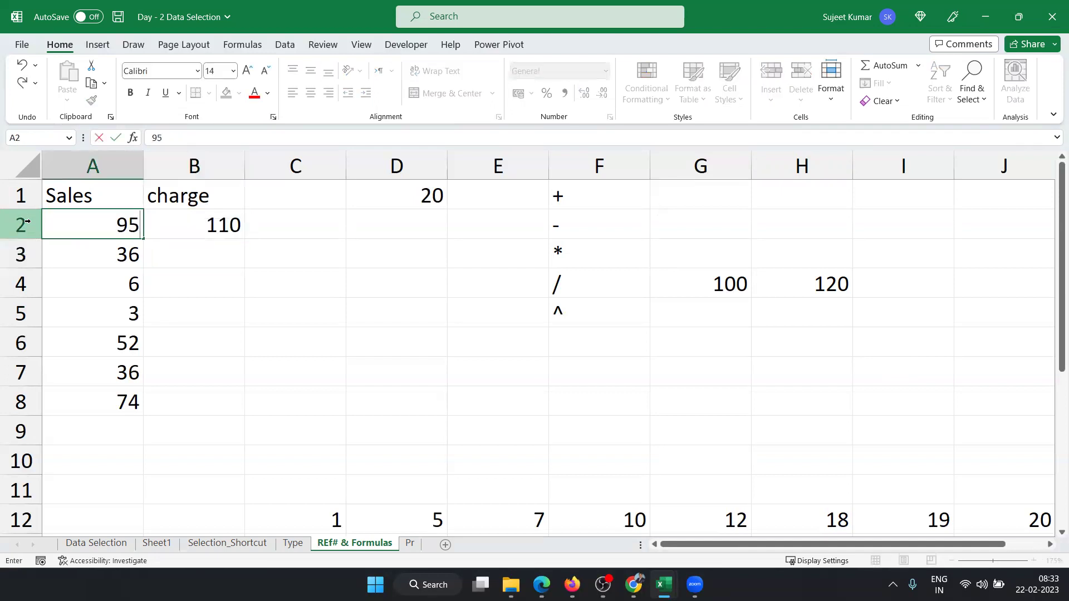
key(Tab)
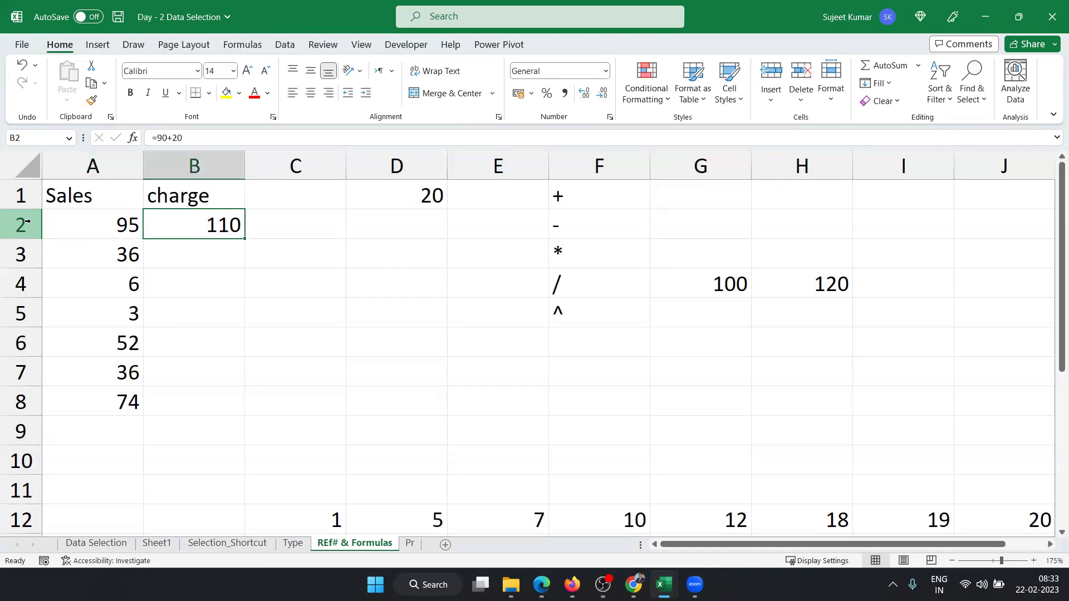
Re-enter =A2+20 in B2 so the charge becomes 115.
text(=)
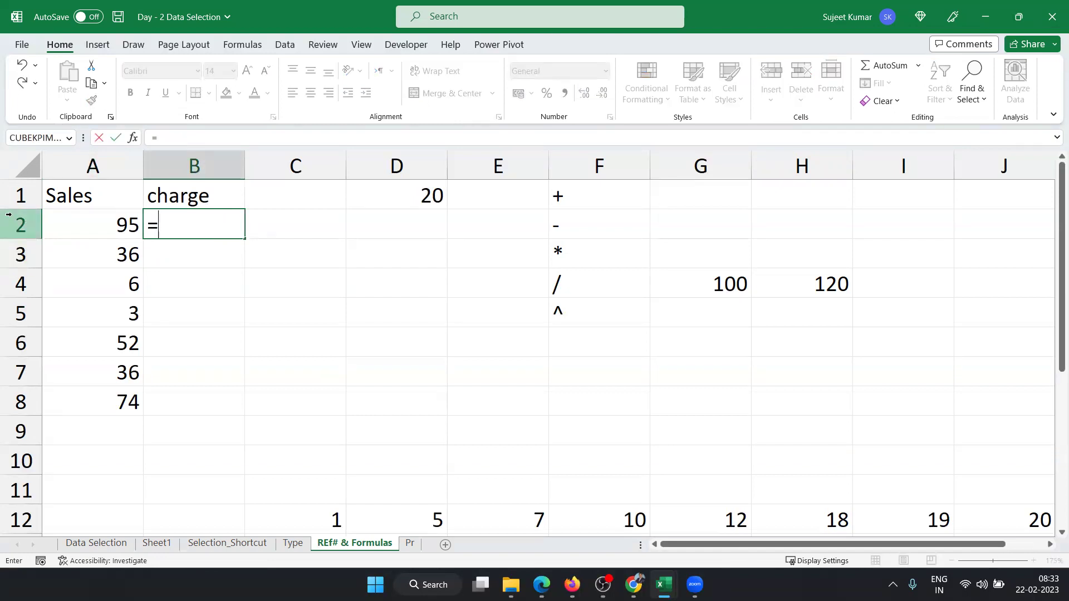
click(66, 225)
text(+20)
key(Return)
key(Up)
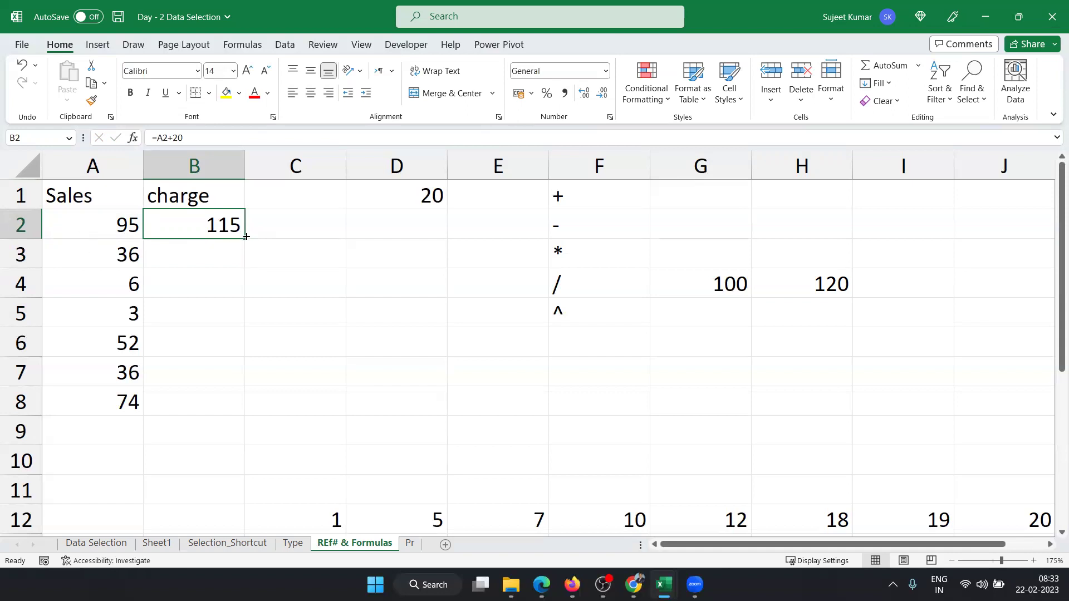
Fill B2's charge formula down to B8 and inspect the formulas in B2 through B5.
drag(245, 239, 236, 410)
click(219, 235)
double_click(219, 235)
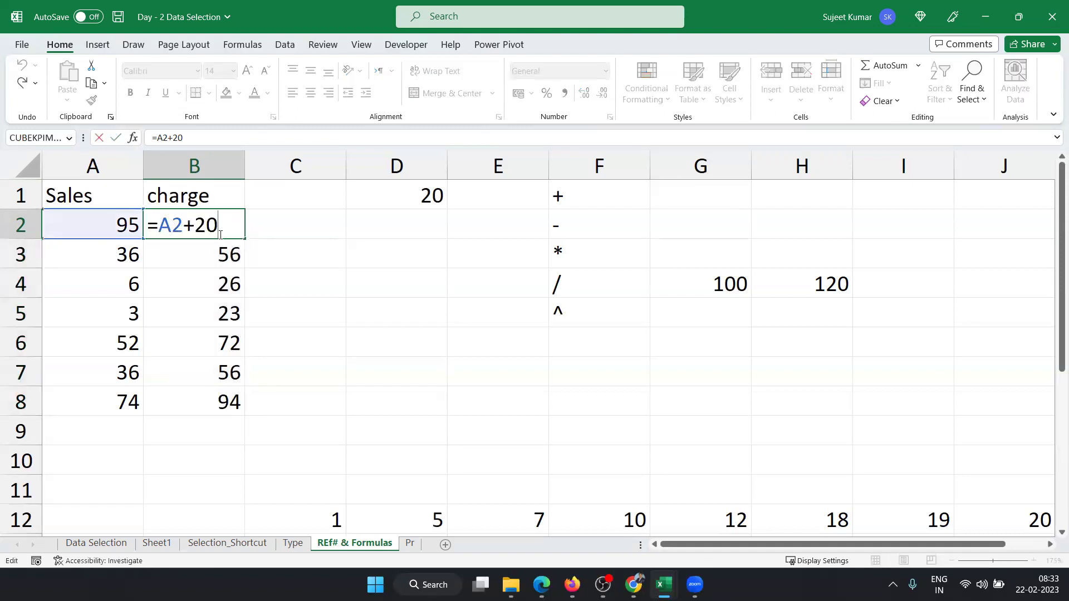
click(214, 257)
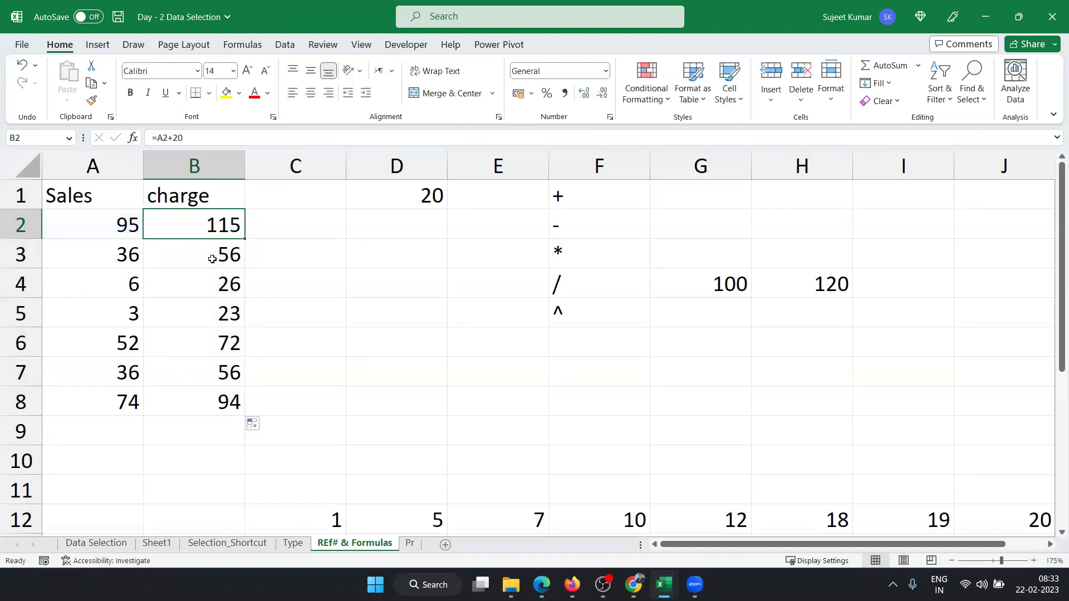
double_click(214, 258)
click(203, 277)
double_click(202, 277)
key(Escape)
click(203, 310)
double_click(203, 309)
key(Escape)
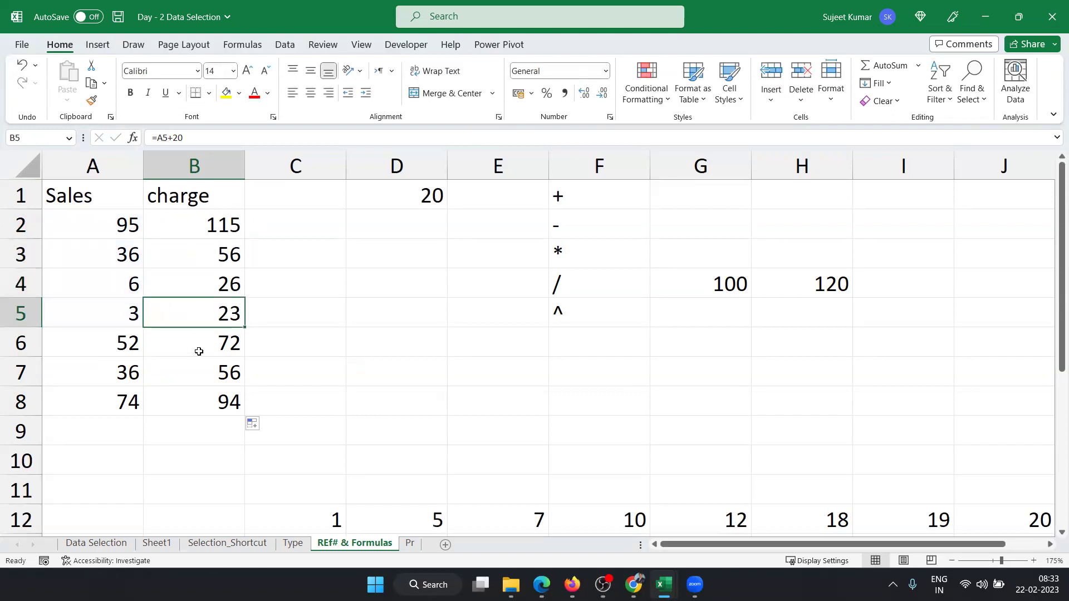
Check the relative formulas in B6 to B8, then recheck B2 and B3.
double_click(199, 357)
key(Escape)
double_click(196, 374)
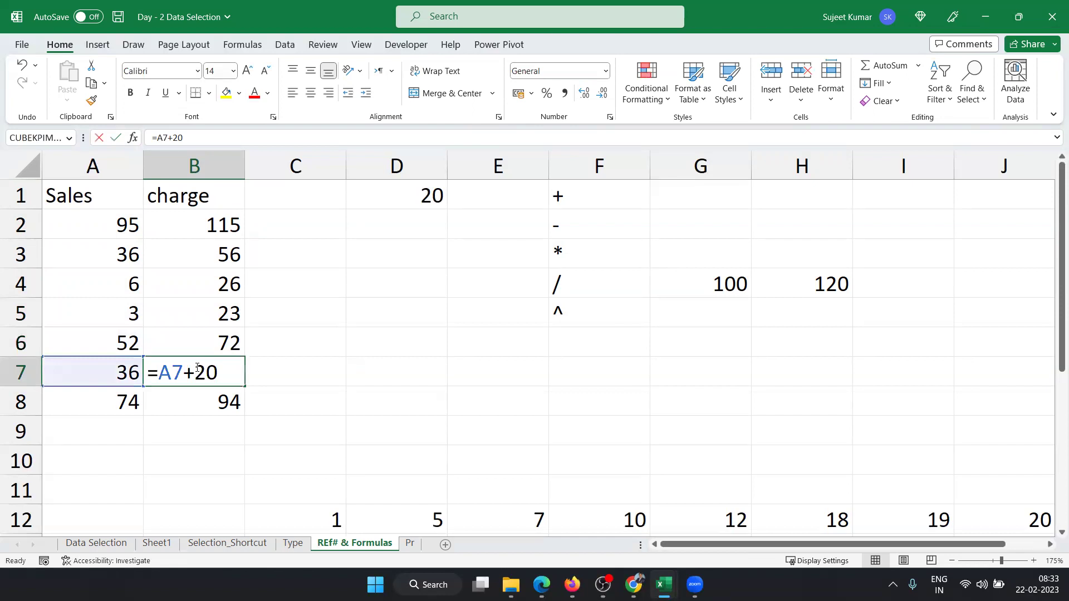
key(Escape)
double_click(196, 398)
key(Escape)
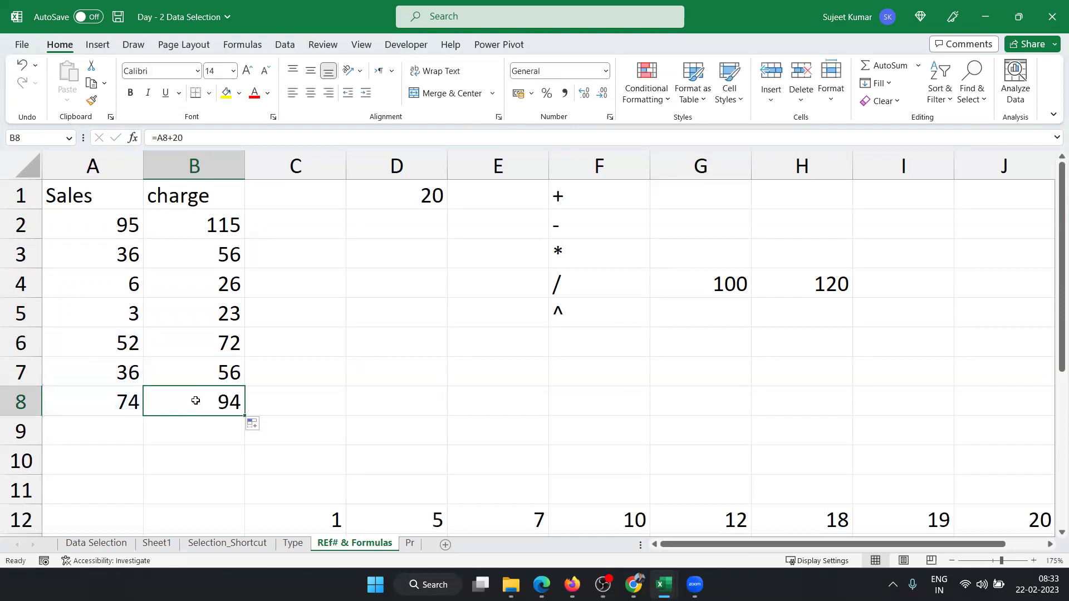
click(193, 222)
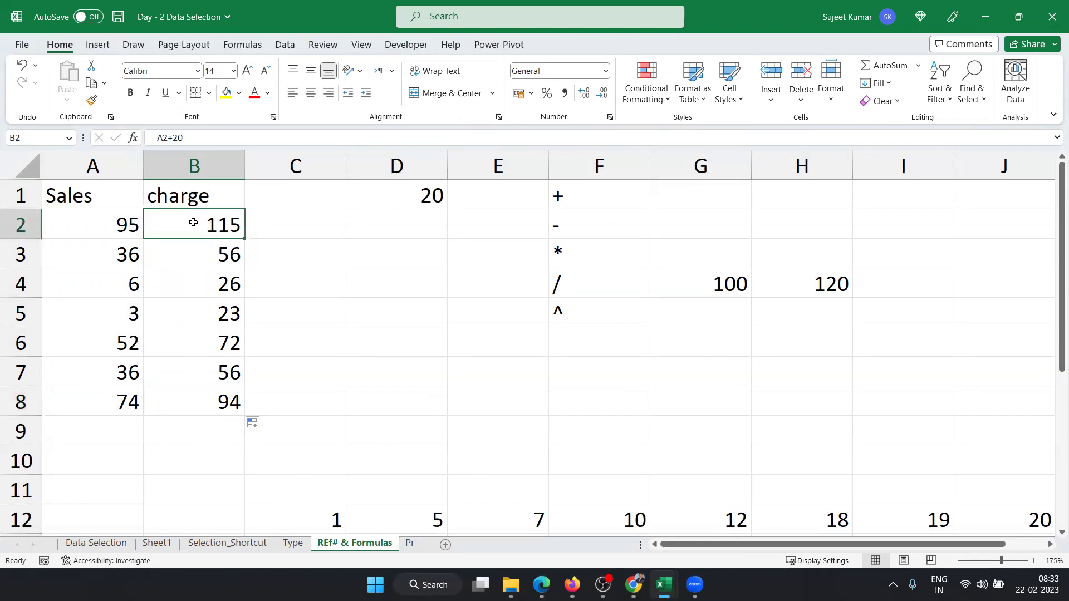
double_click(193, 222)
key(Escape)
double_click(191, 253)
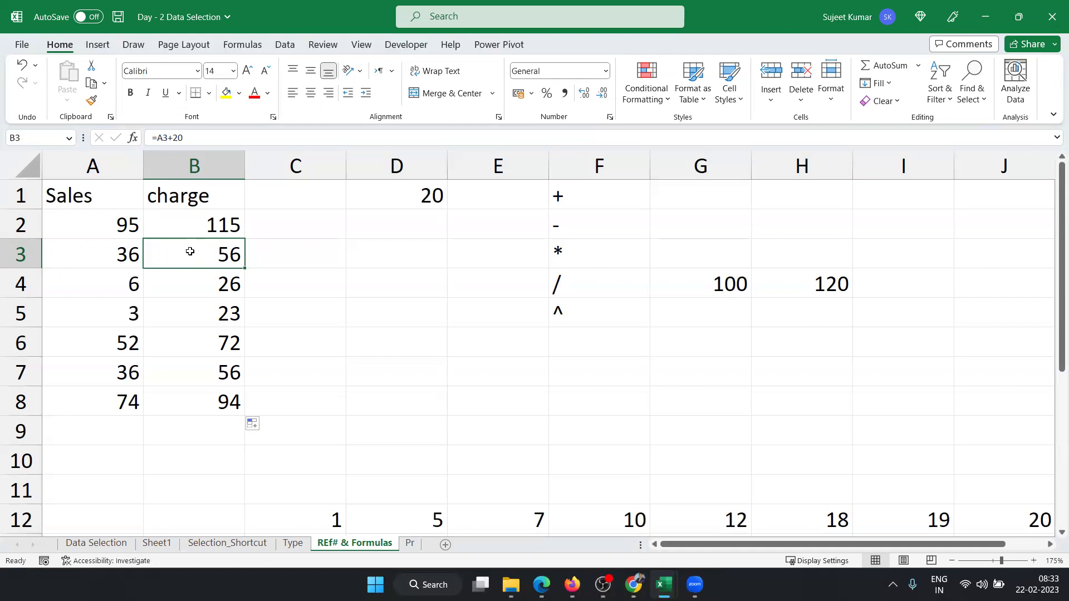
Clear the charge values in B2:B8.
key(ctrl+Down)
key(ctrl+shift+Up)
key(Down)
key(Up)
key(ctrl+Up)
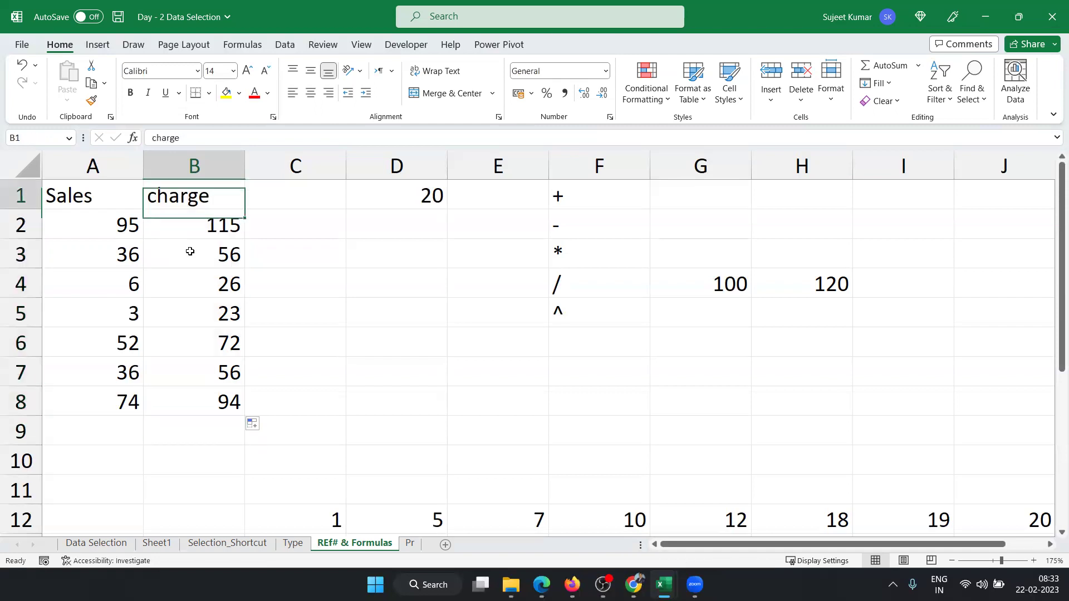
key(Down)
key(ctrl+shift+Down)
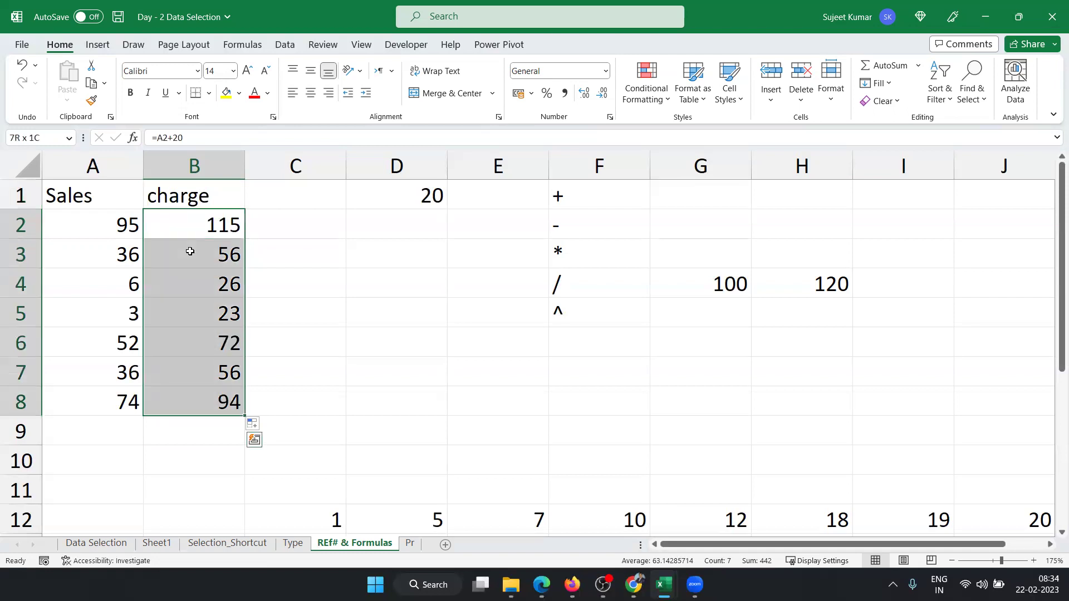
key(Up)
key(Down)
key(ctrl+shift+Down)
key(Delete)
Enter =A2+D1 in B2, adding the 20 stored in D1.
key(Left)
key(Right)
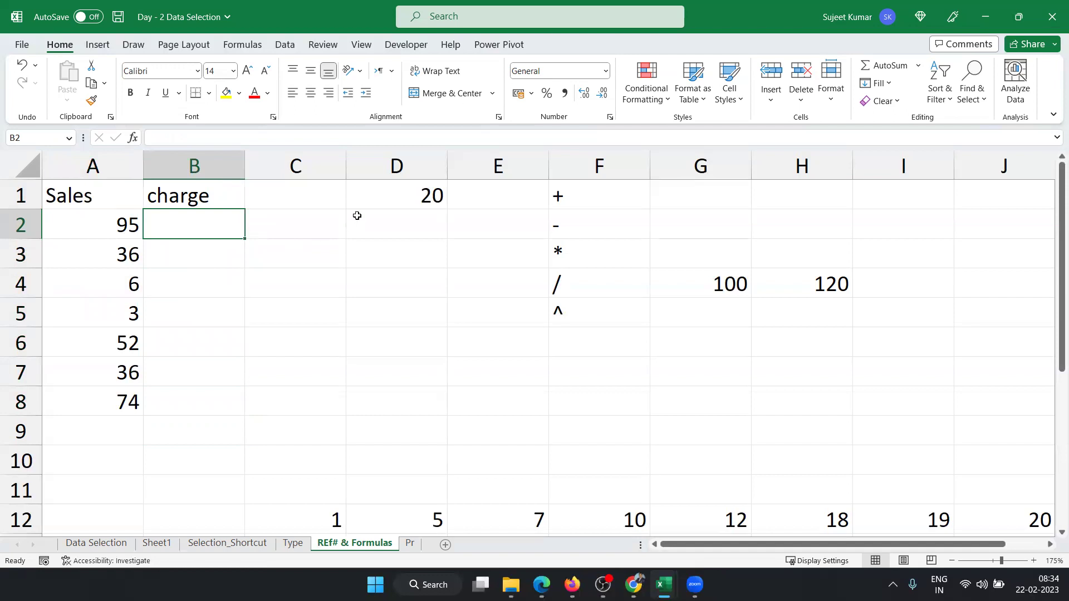
click(385, 190)
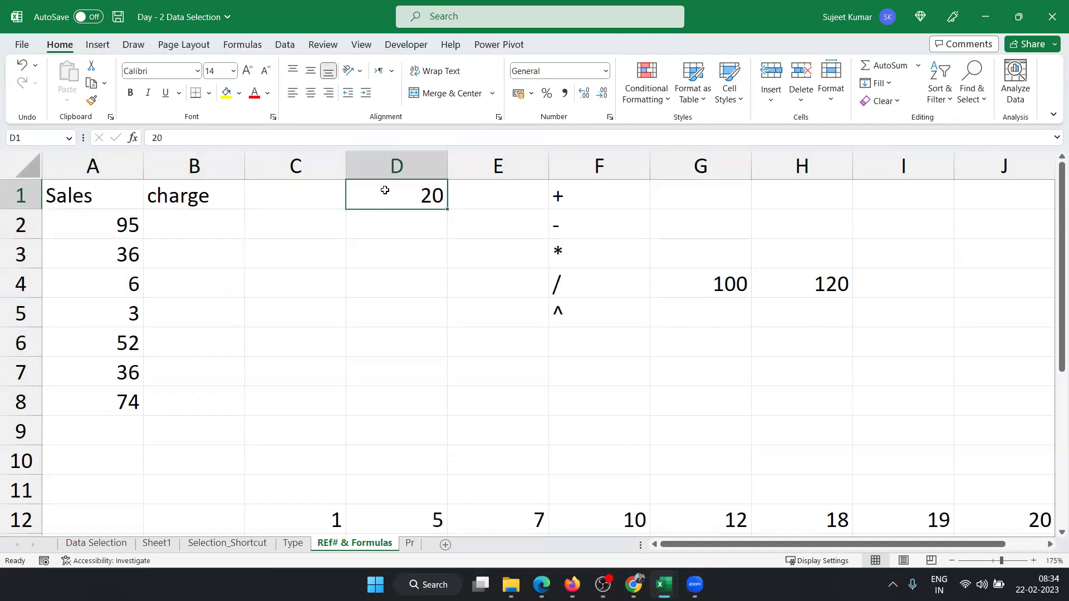
click(174, 229)
text(=)
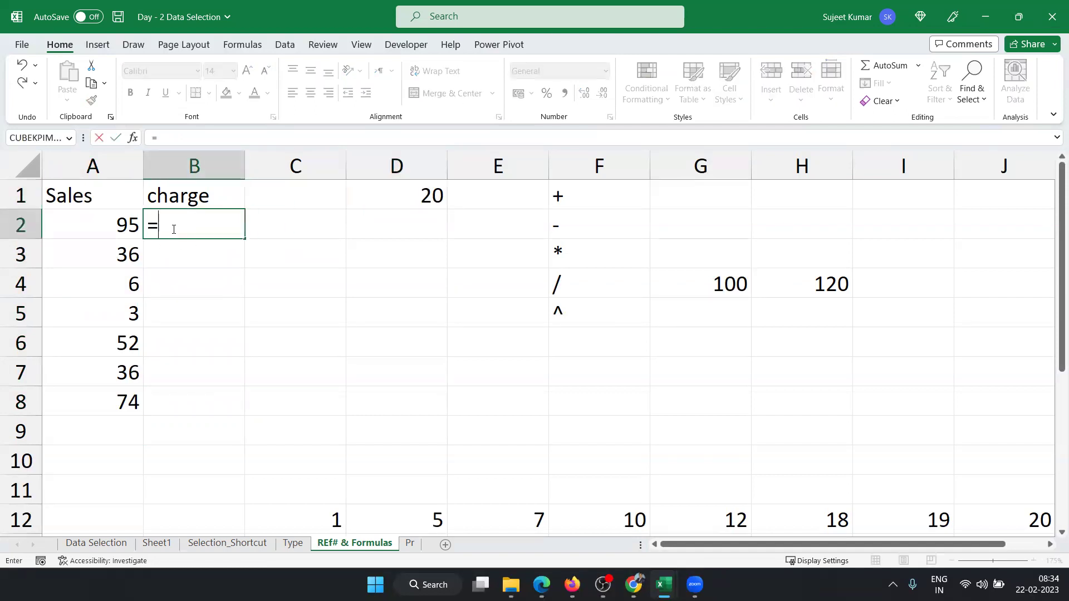
click(130, 222)
text(+)
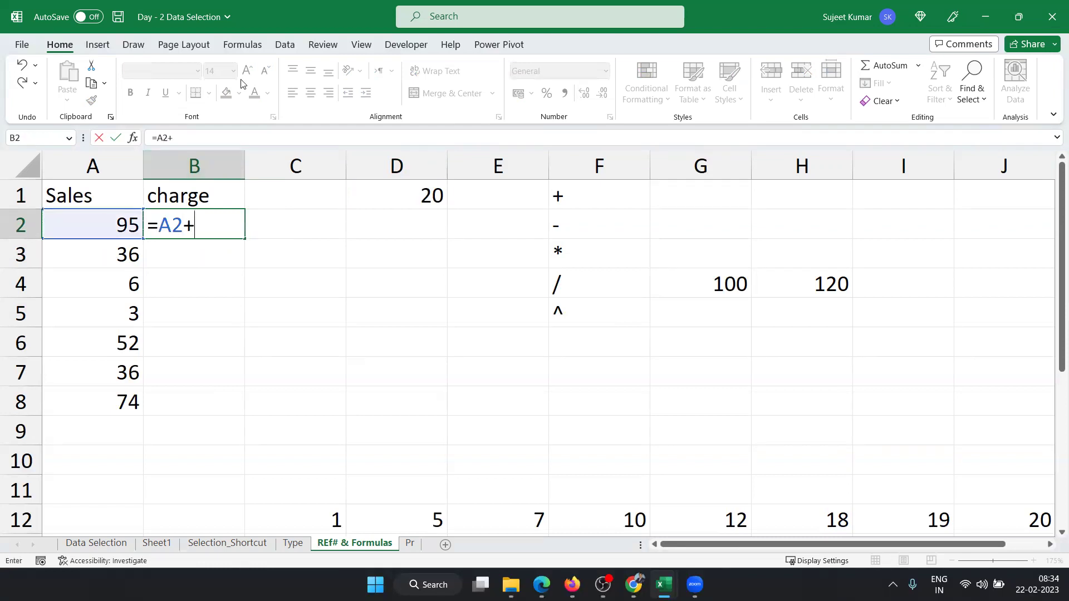
click(424, 198)
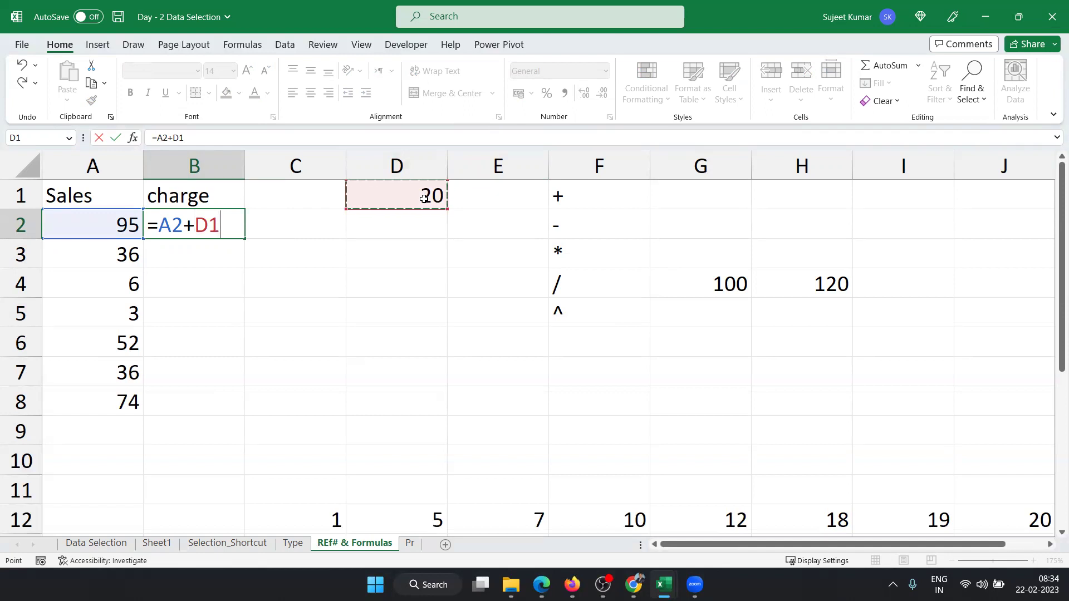
key(Return)
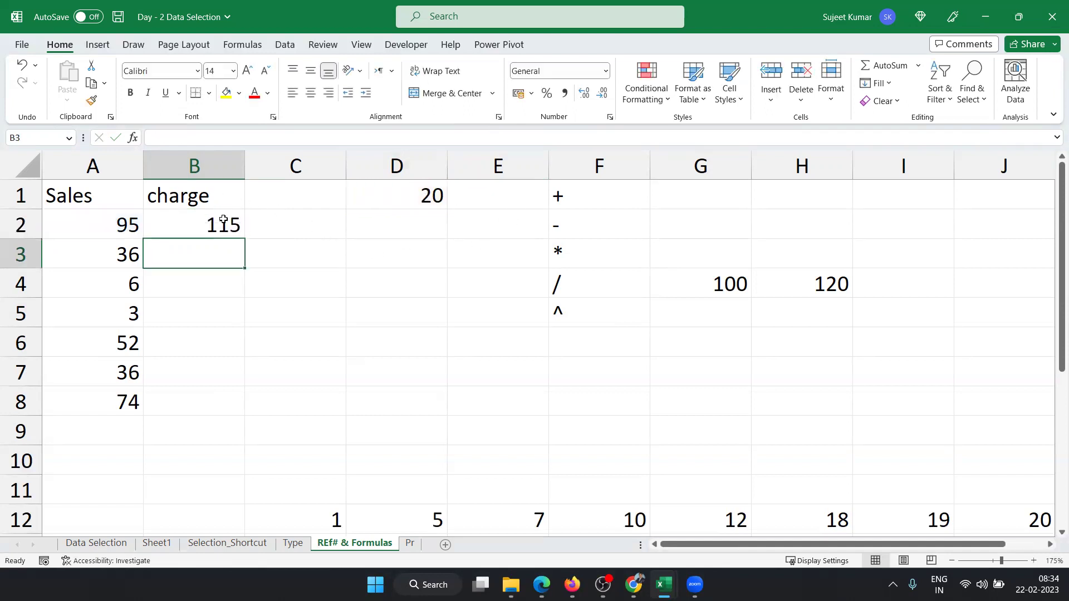
Copy B2's formula to B3 and inspect the shifted D1 reference.
click(223, 220)
drag(243, 238, 245, 266)
double_click(236, 257)
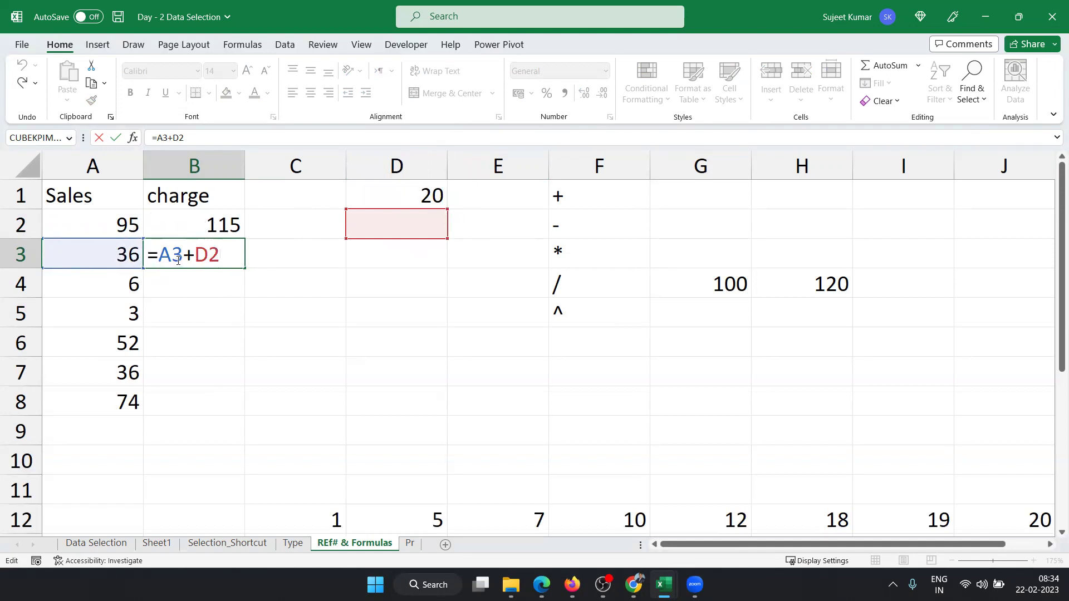
key(Return)
Change B2's formula to =A2+D$1 to lock the row of D1.
click(220, 226)
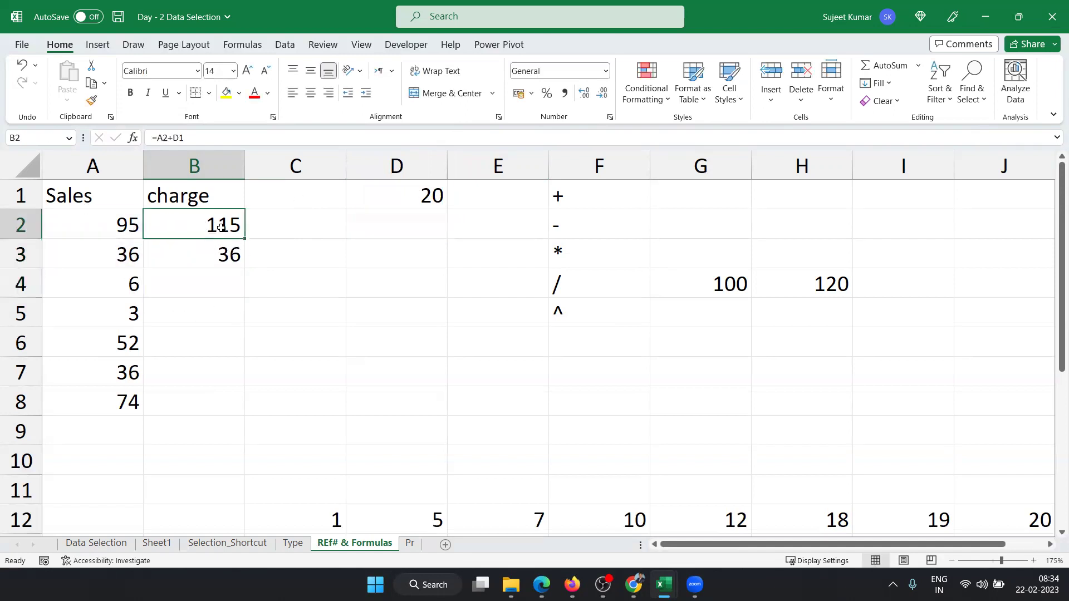
double_click(216, 223)
double_click(214, 223)
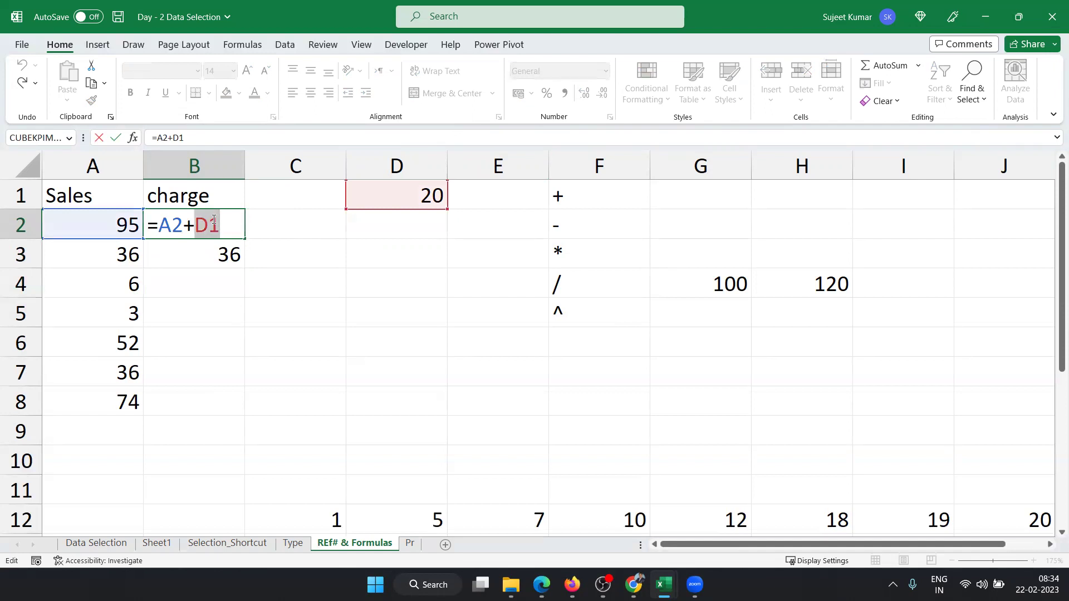
click(213, 220)
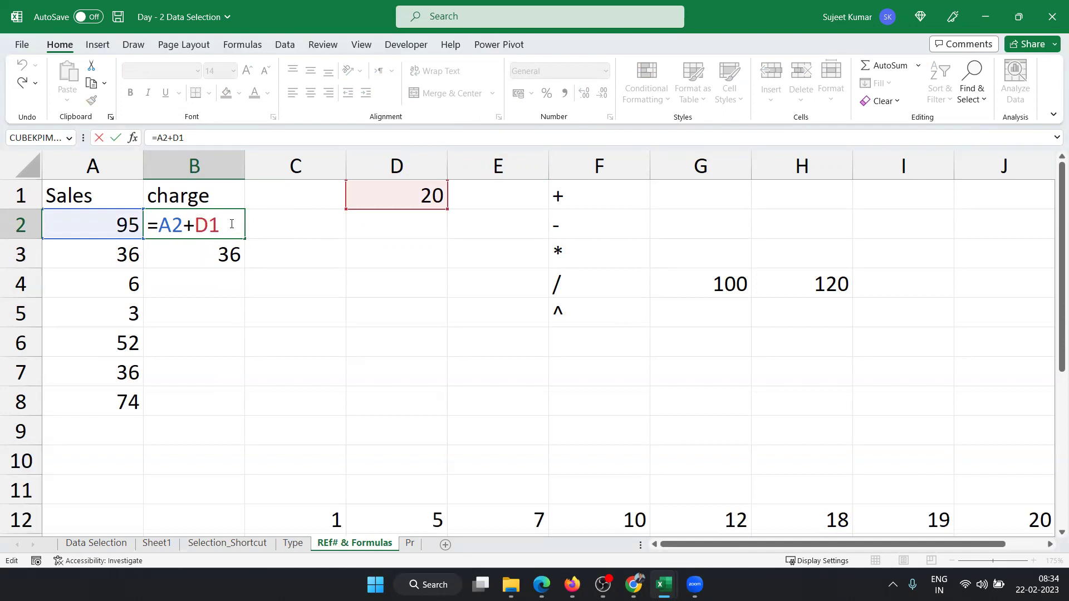
text($)
key(Return)
Fill =A2+D$1 down to B8 and check the copies in B3 and B4.
click(231, 224)
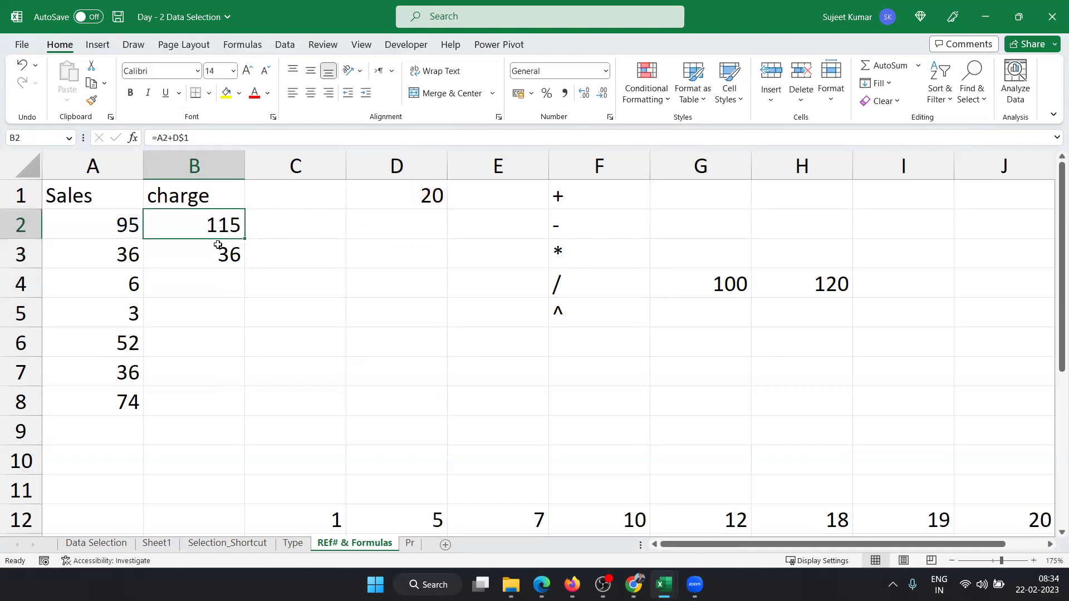
drag(244, 238, 230, 403)
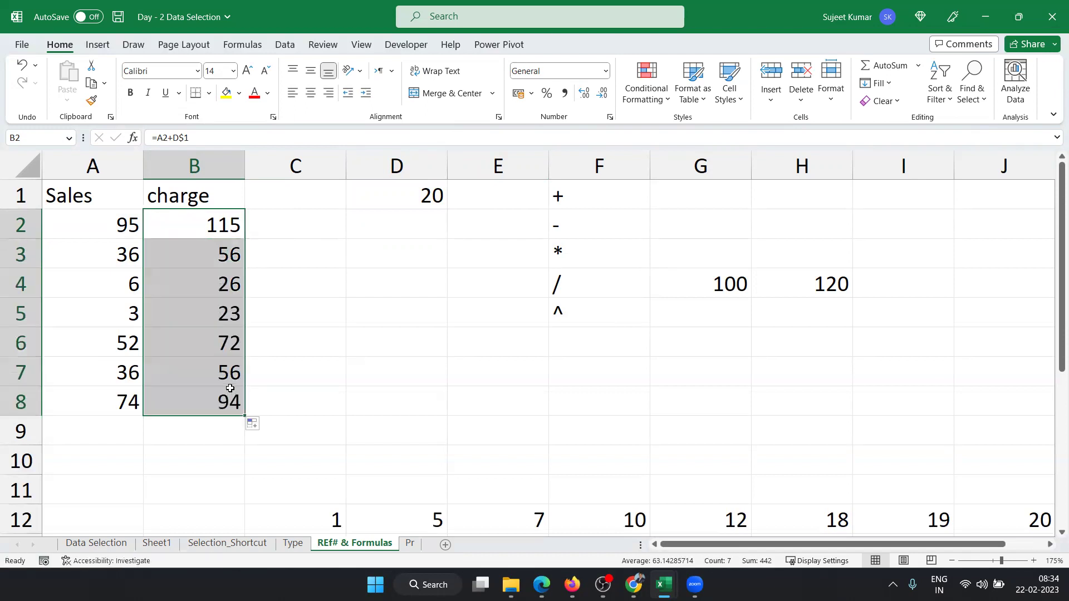
drag(228, 396, 234, 222)
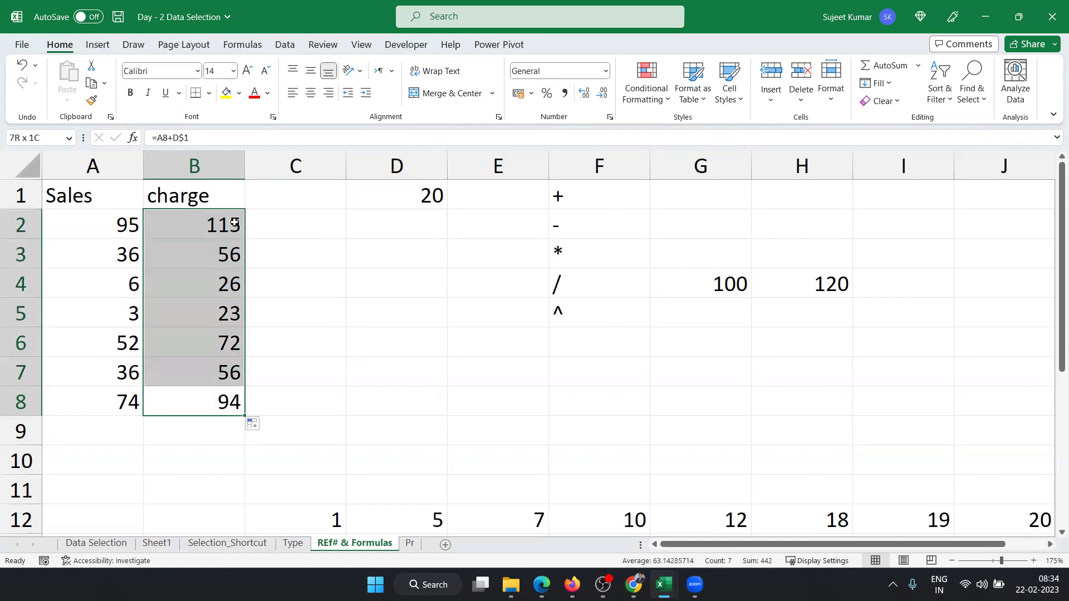
click(221, 252)
double_click(221, 252)
key(Escape)
click(221, 284)
double_click(221, 284)
Delete the products in the grid D13:J21.
key(Escape)
scroll(489, 410, down, 2)
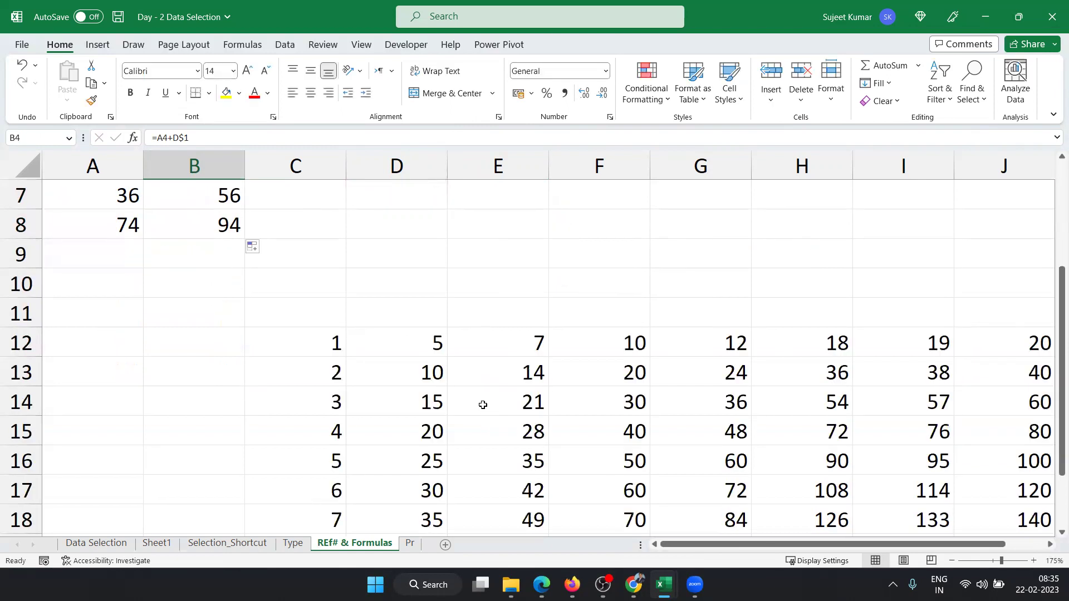
click(429, 376)
key(ctrl+shift+Right)
key(ctrl+shift+Down)
key(Delete)
key(Left)
key(shift+BackSpace)
Compare header values 5 and 7 with multiplier 2, then select D13 for the first product.
key(Up)
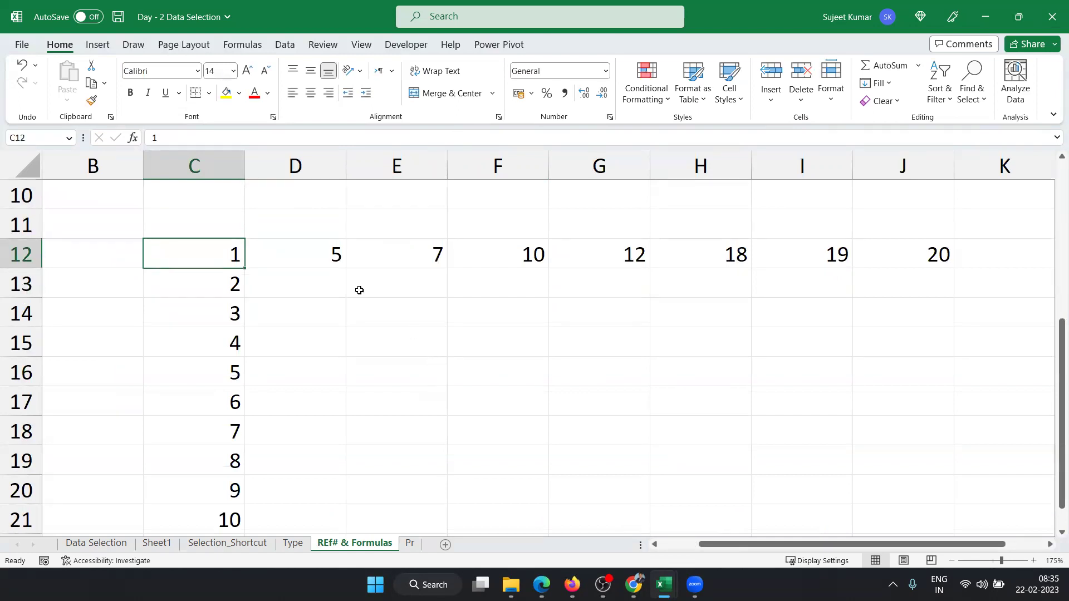
click(320, 250)
click(232, 277)
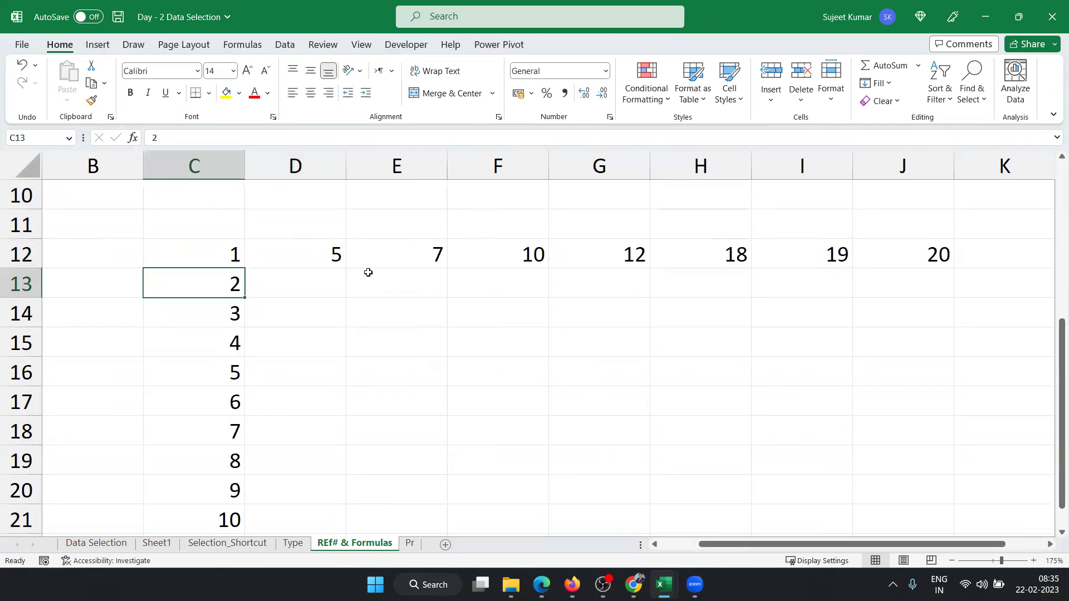
click(419, 259)
click(217, 287)
click(319, 287)
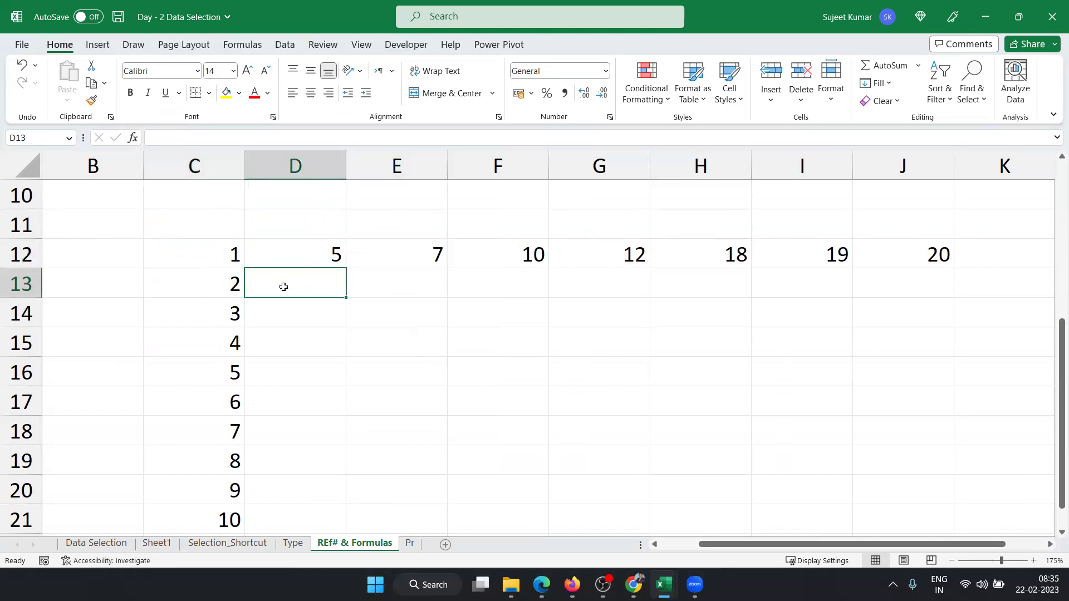
click(290, 315)
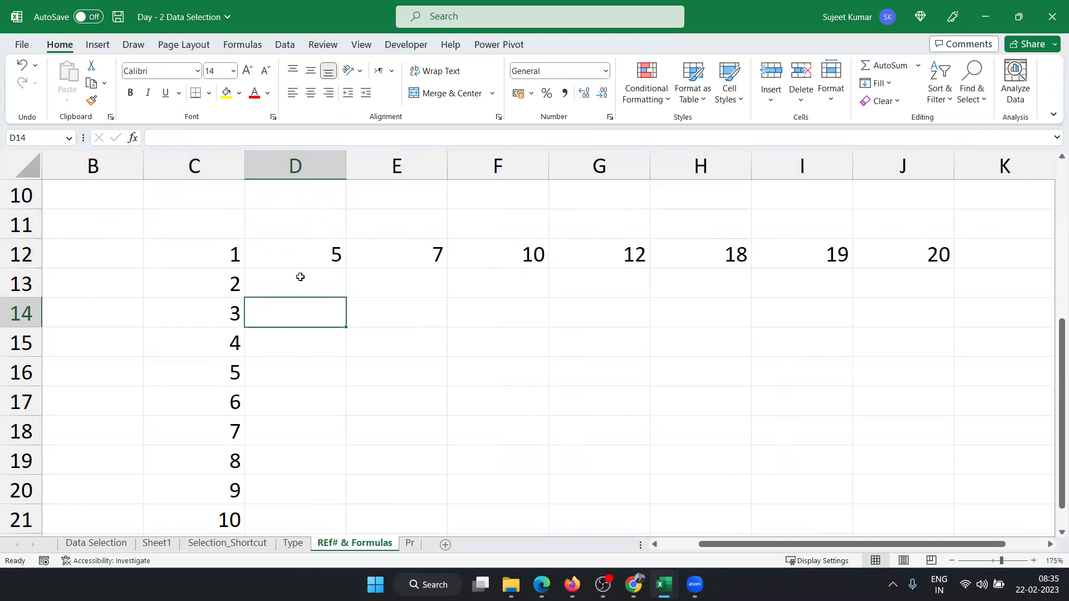
drag(298, 277, 302, 259)
click(302, 259)
key(Return)
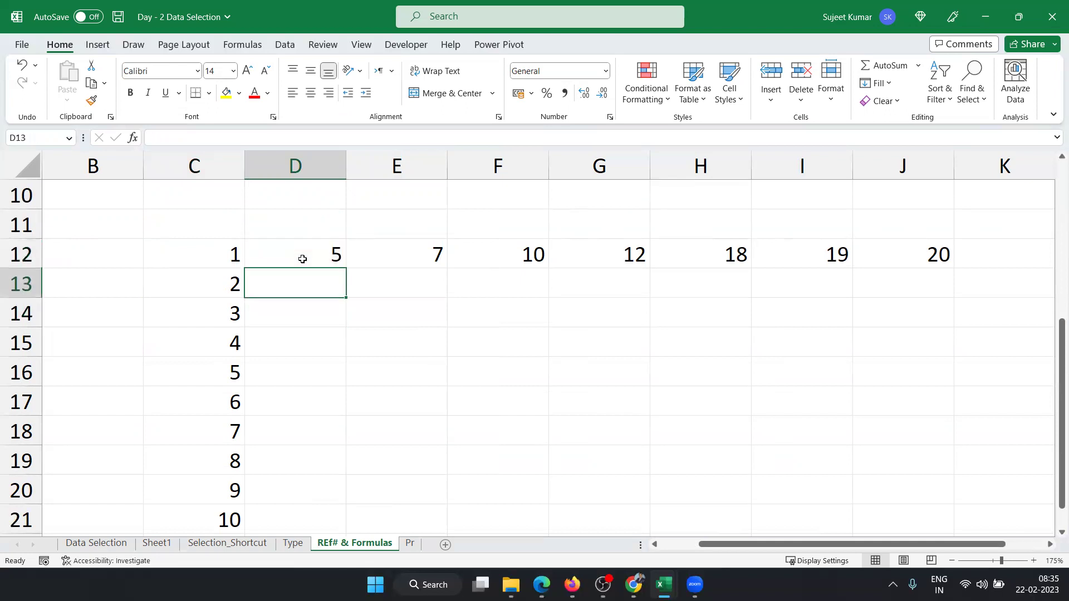
Enter =C13*D12 in D13, giving 10.
text(=)
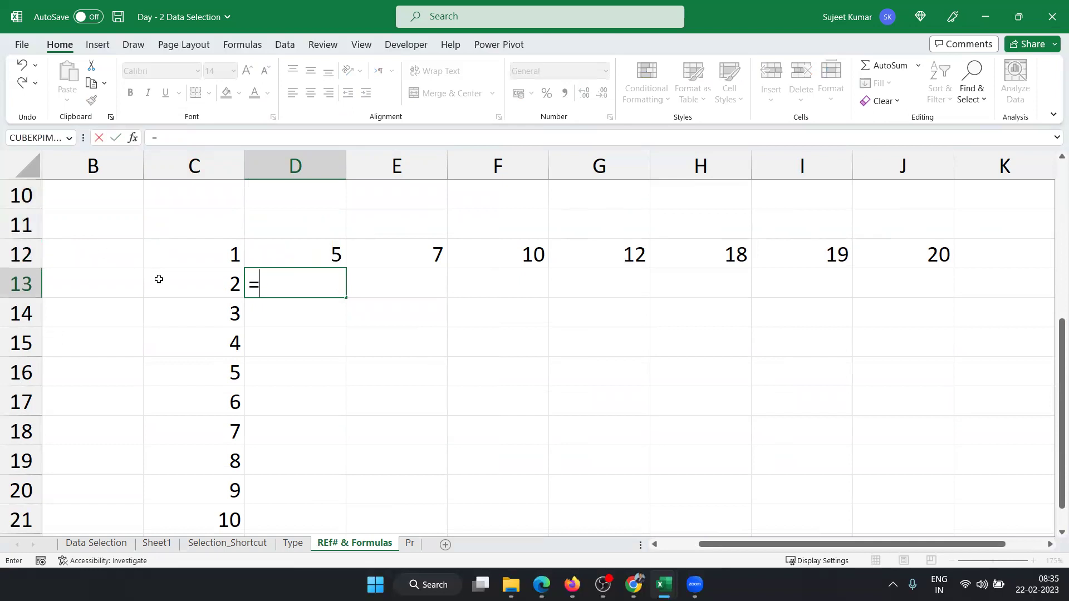
click(159, 279)
text(*)
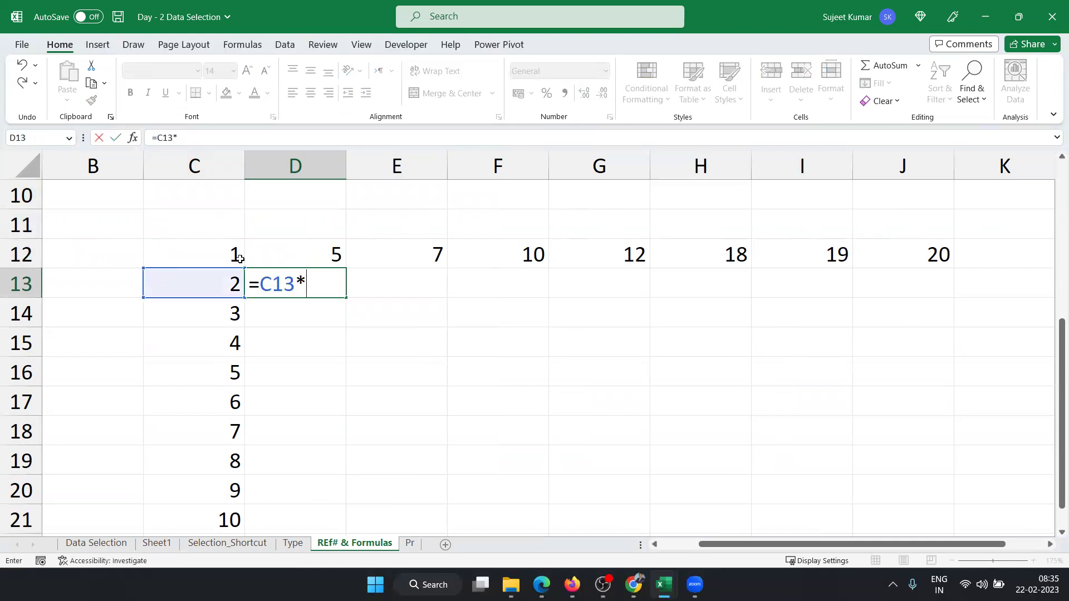
click(268, 255)
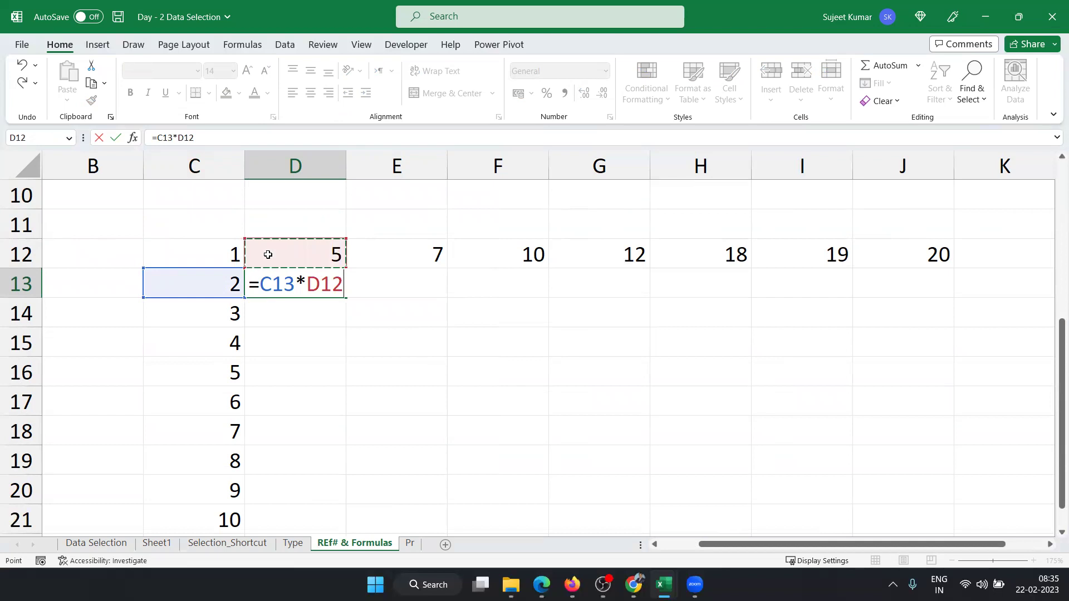
key(Return)
key(Up)
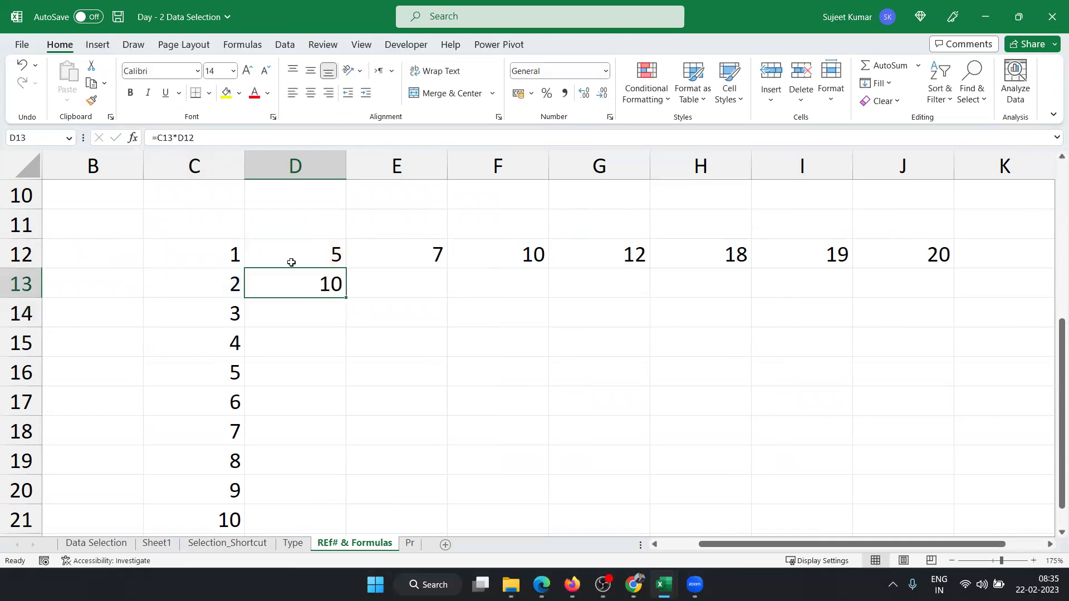
Fill D13 into D14 and inspect the resulting =C14*D13 showing 30.
drag(345, 299, 350, 354)
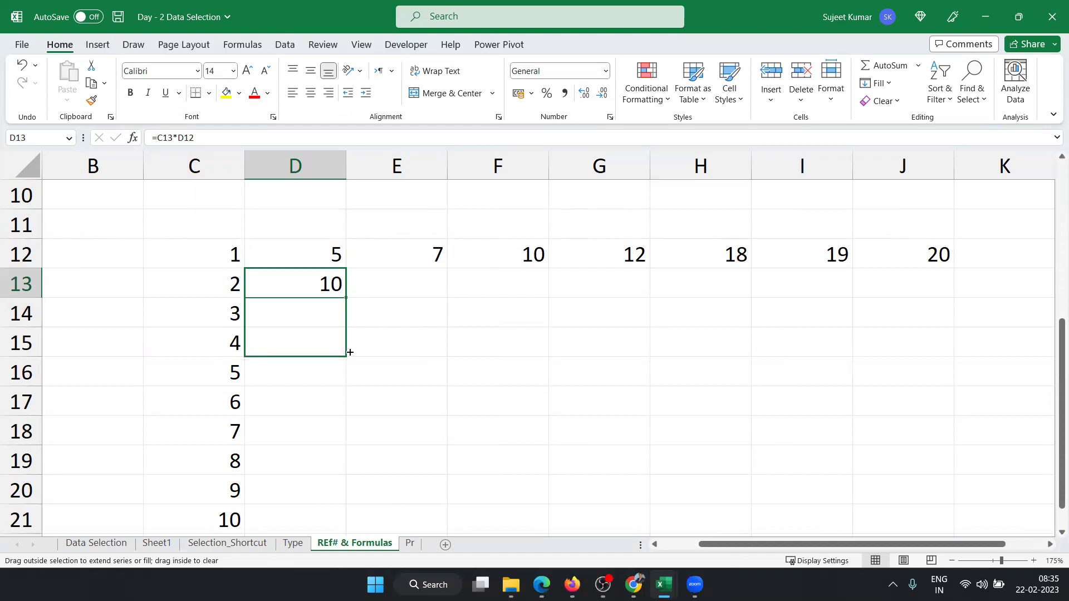
drag(350, 352, 354, 334)
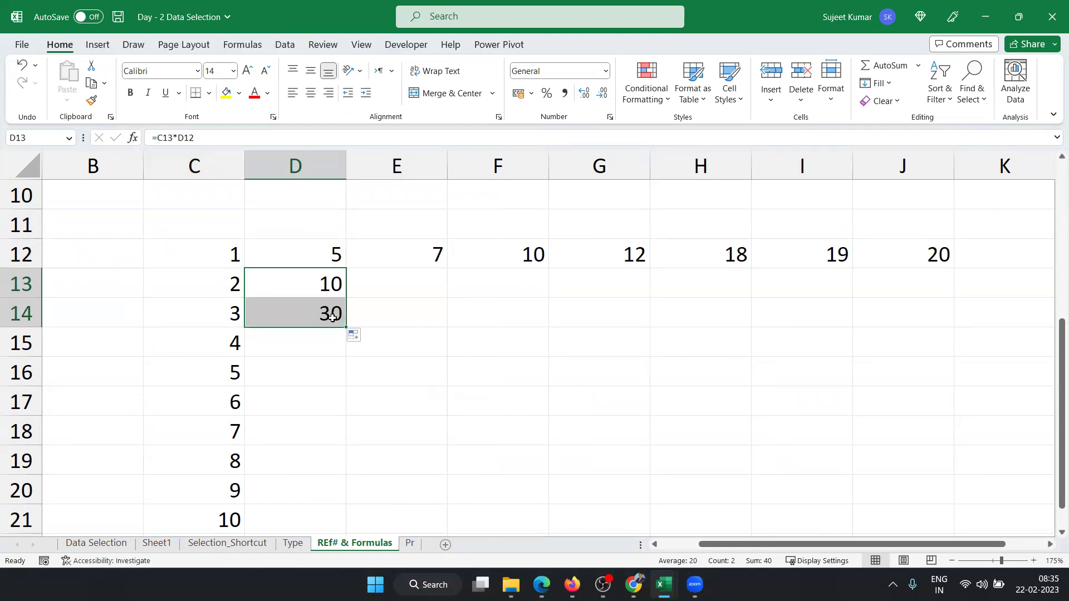
double_click(332, 318)
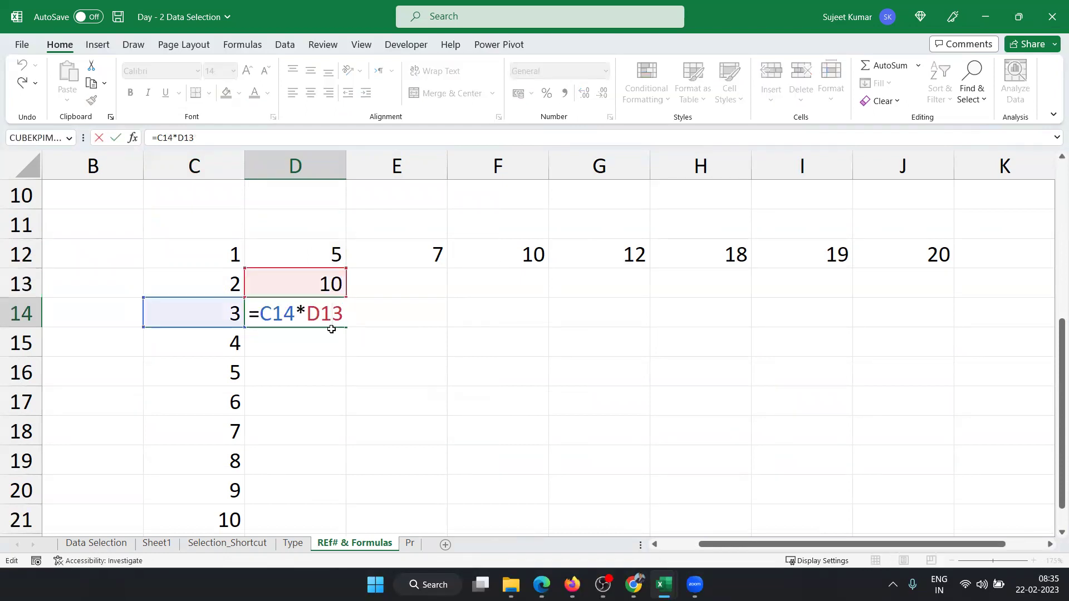
key(Escape)
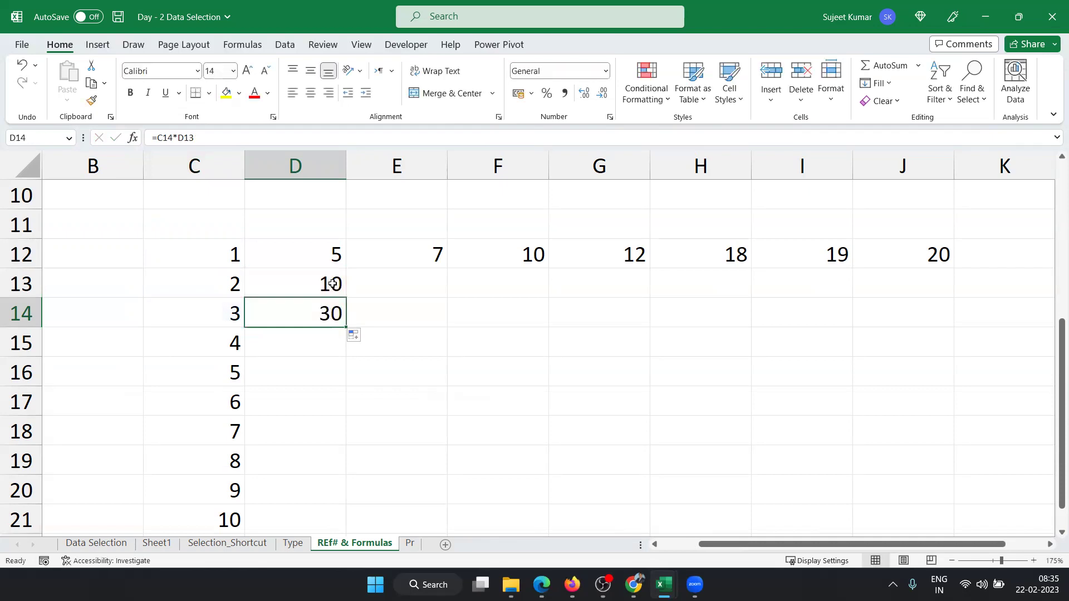
click(337, 286)
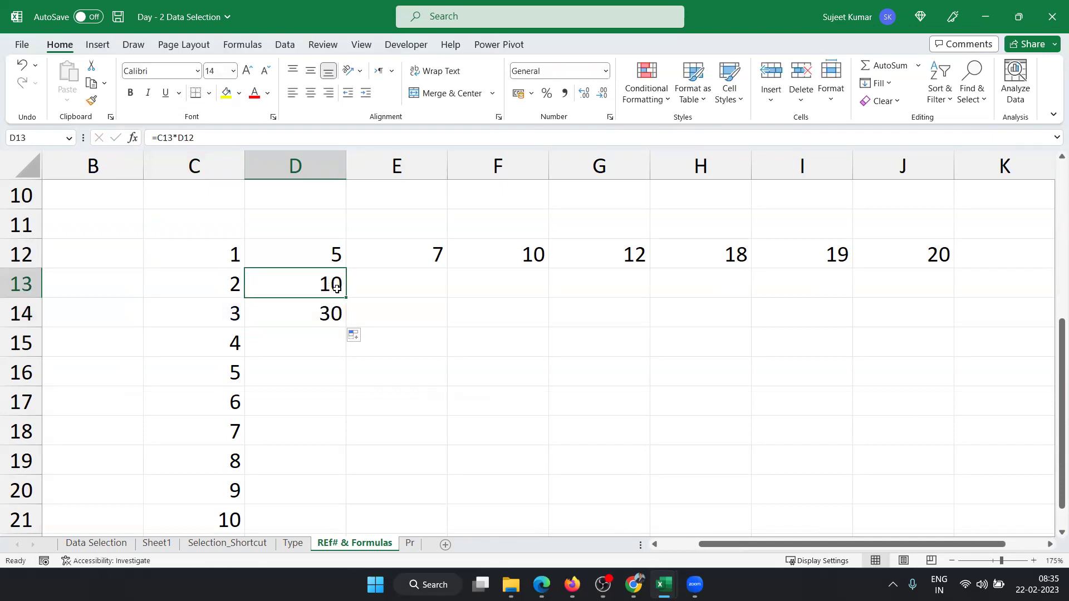
double_click(326, 285)
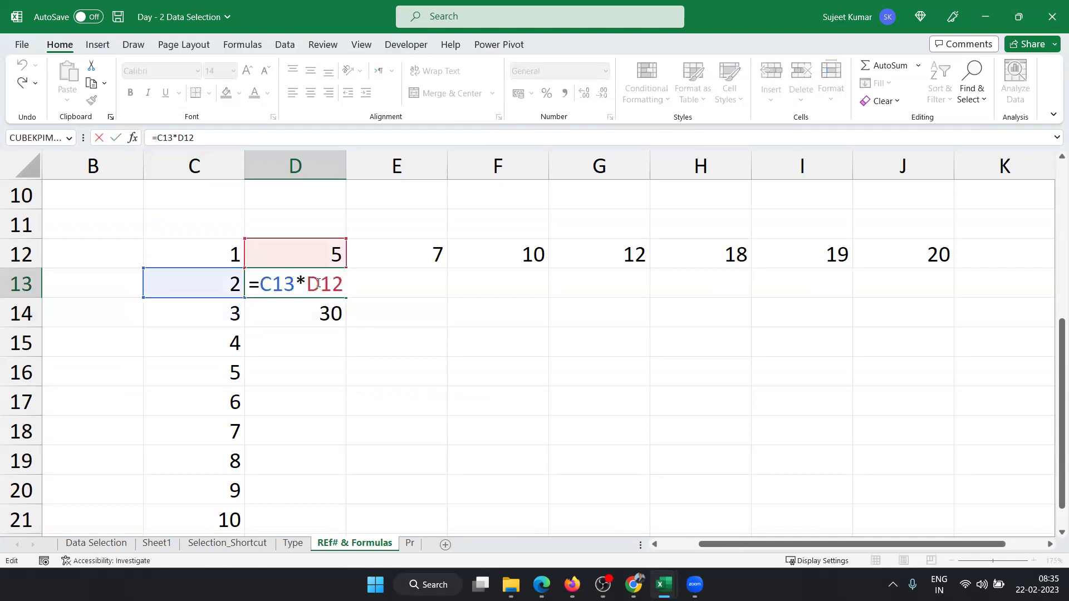
Change D13 to =C13*D$12 and fill it down to D21, giving 10 through 50.
click(278, 281)
text($)
key(Return)
click(329, 287)
drag(347, 302, 332, 520)
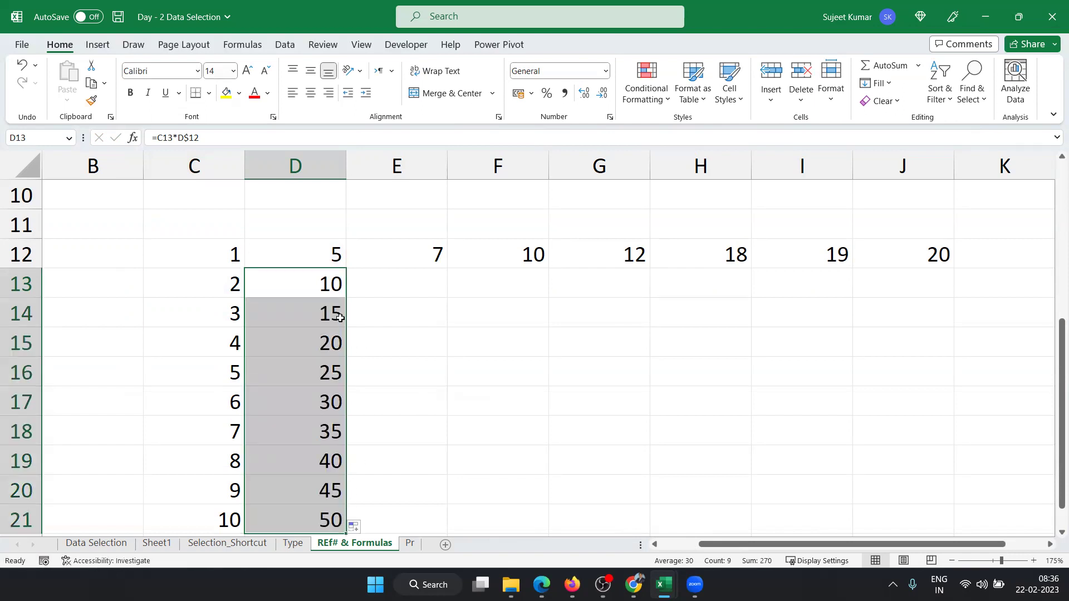
click(330, 280)
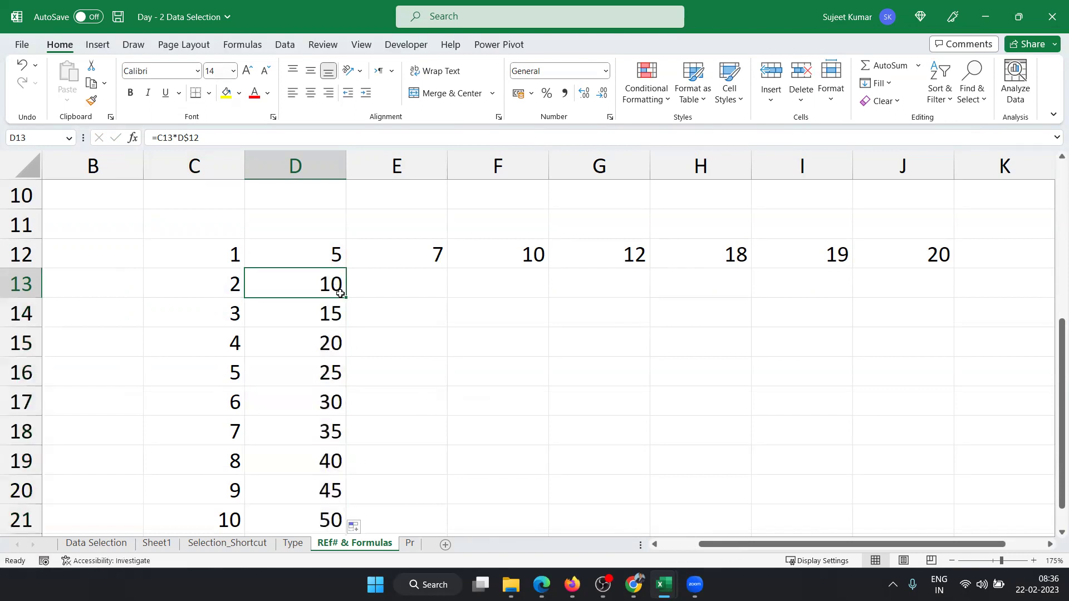
Test copying D13 to E13, then change D13 to =$C13*D$12.
drag(340, 294, 409, 300)
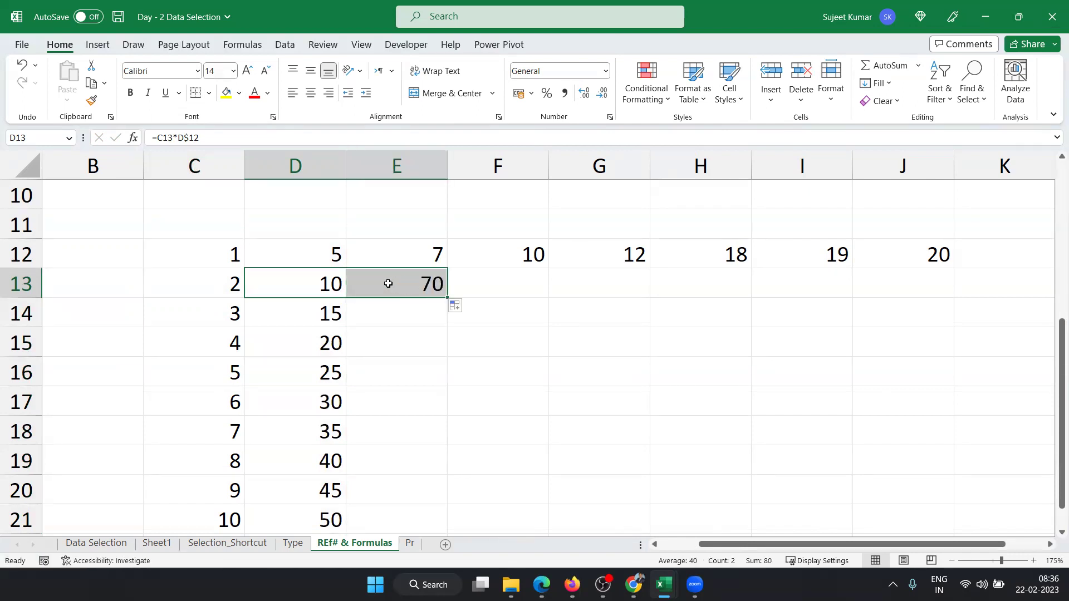
double_click(321, 280)
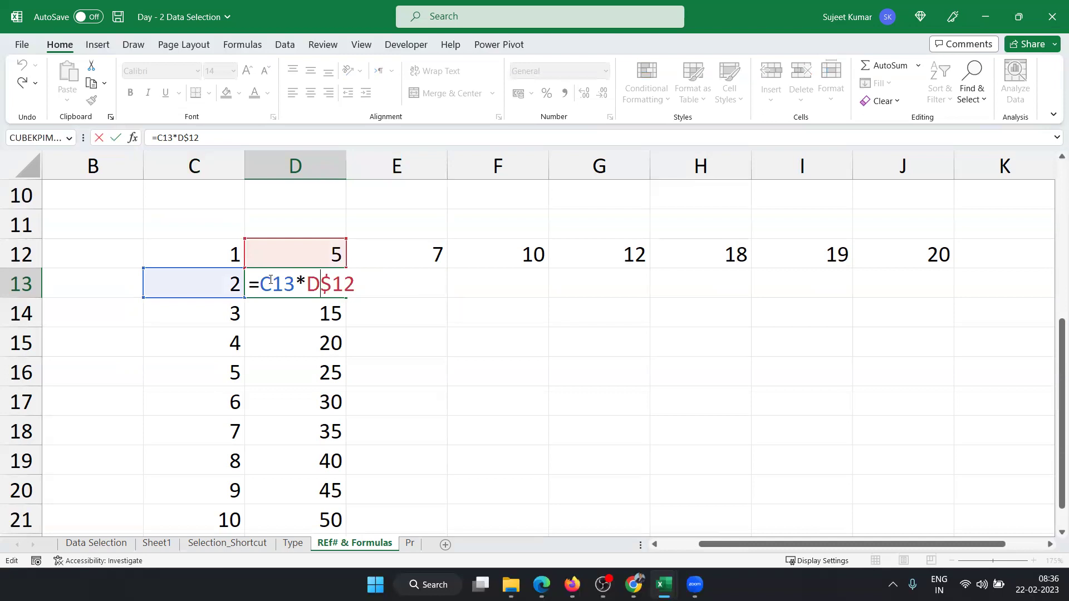
double_click(267, 282)
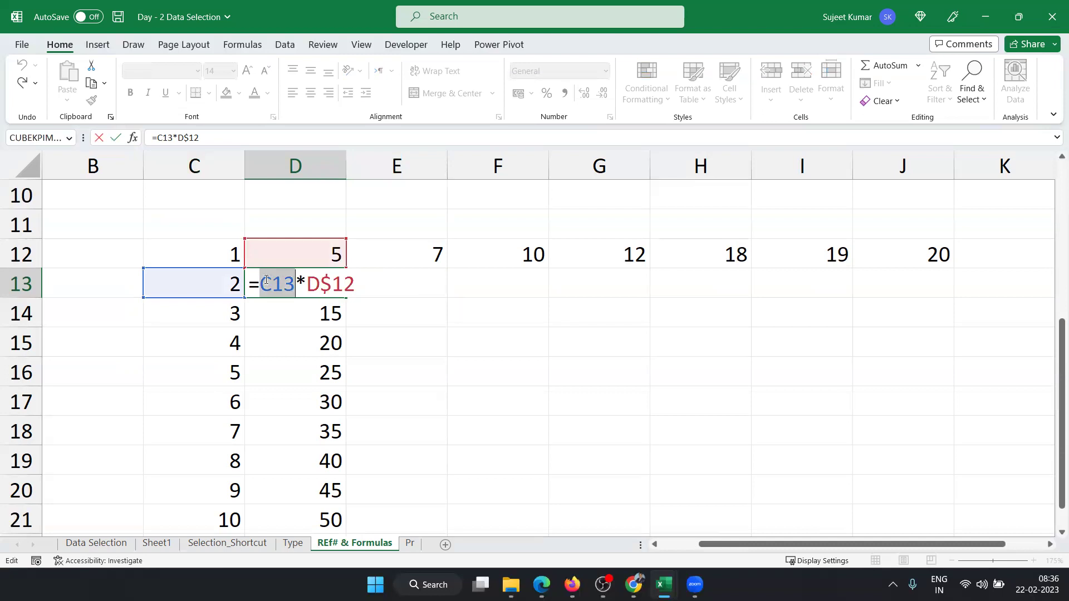
key(Left)
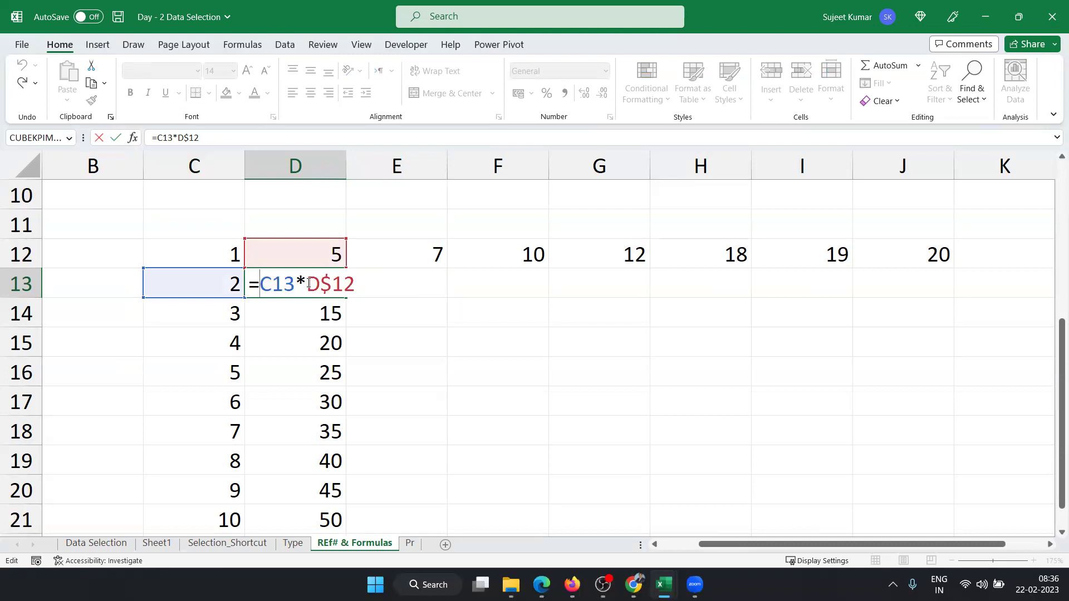
text($)
key(Return)
Fill D13 across to J13 and down to row 21, then recheck D13's formula.
click(333, 292)
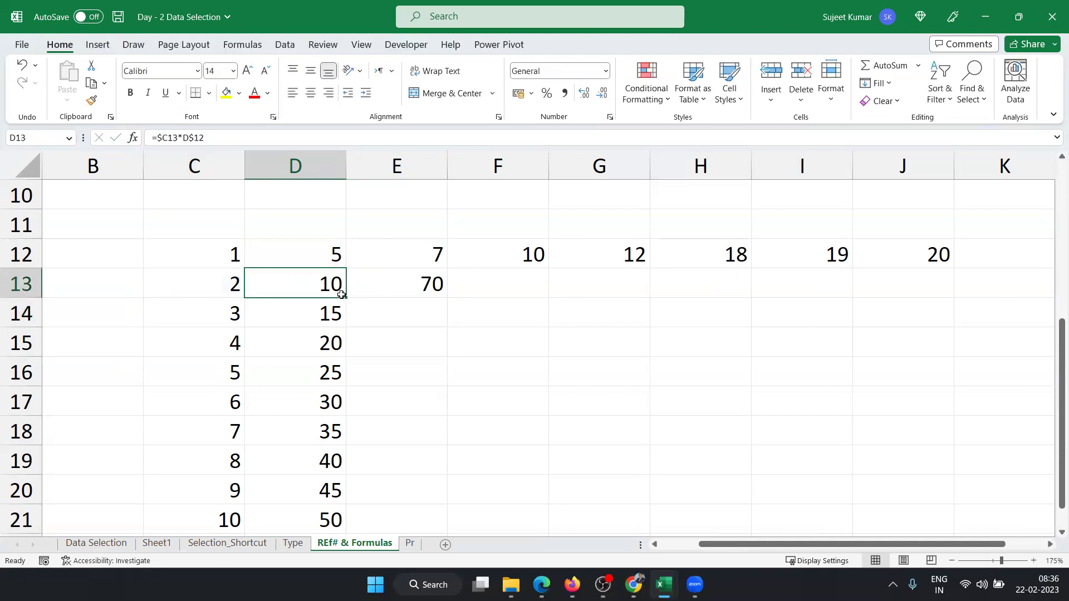
drag(345, 298, 956, 365)
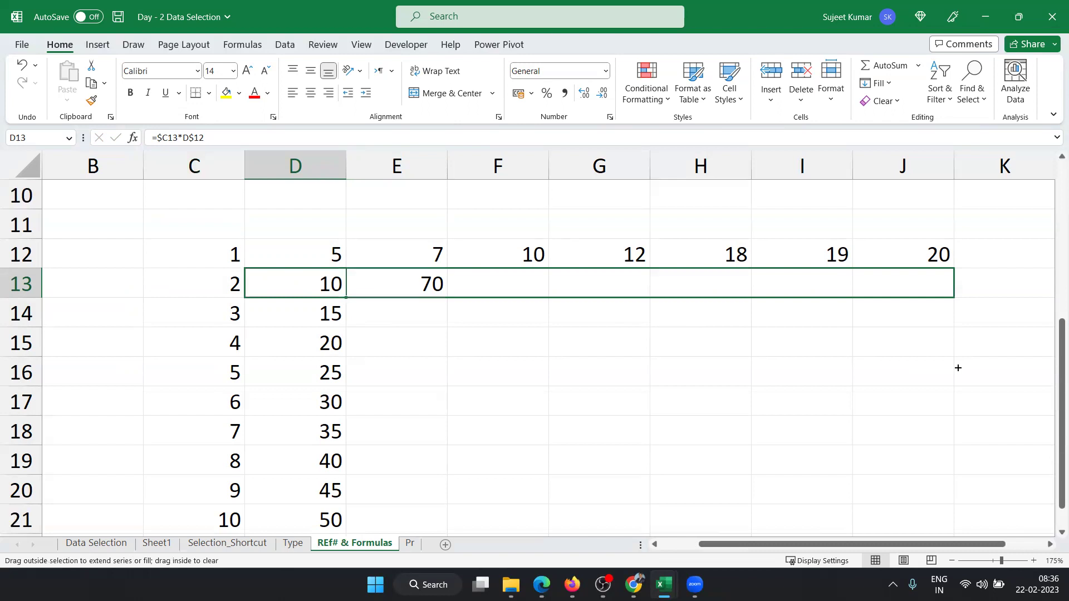
mouse_move(954, 298)
mouse_down()
mouse_move(915, 557)
mouse_move(930, 377)
mouse_up()
scroll(926, 375, up, 4)
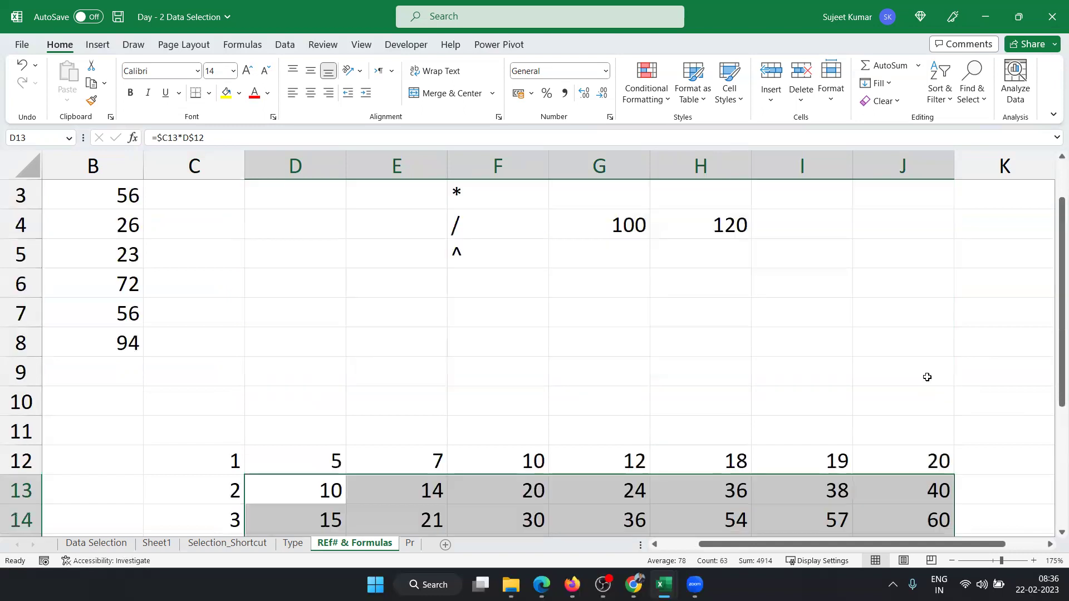
scroll(616, 479, down, 1)
double_click(324, 405)
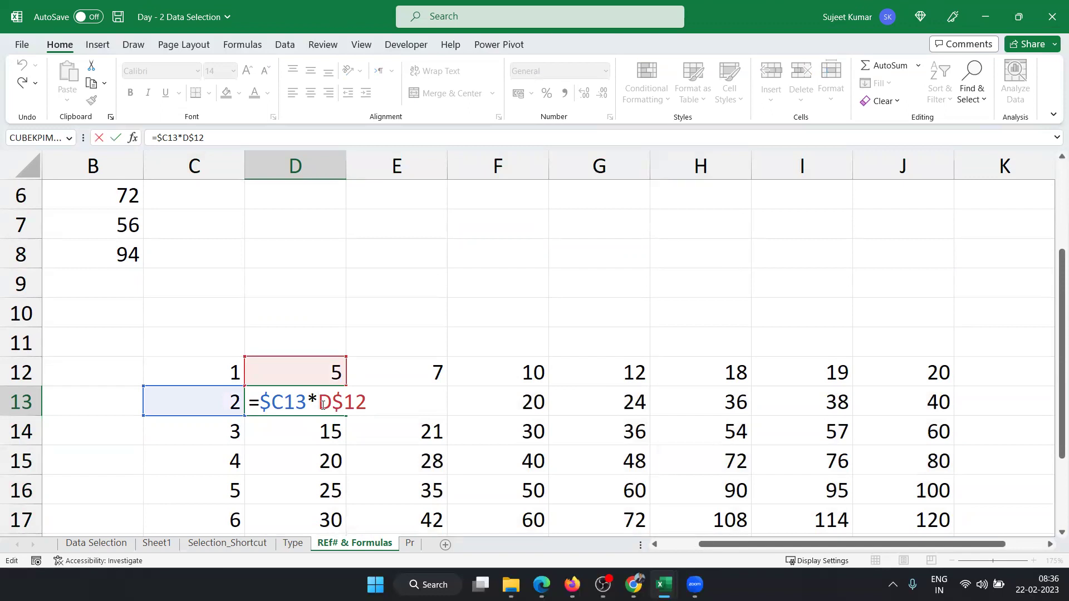
key(Escape)
scroll(500, 413, up, 2)
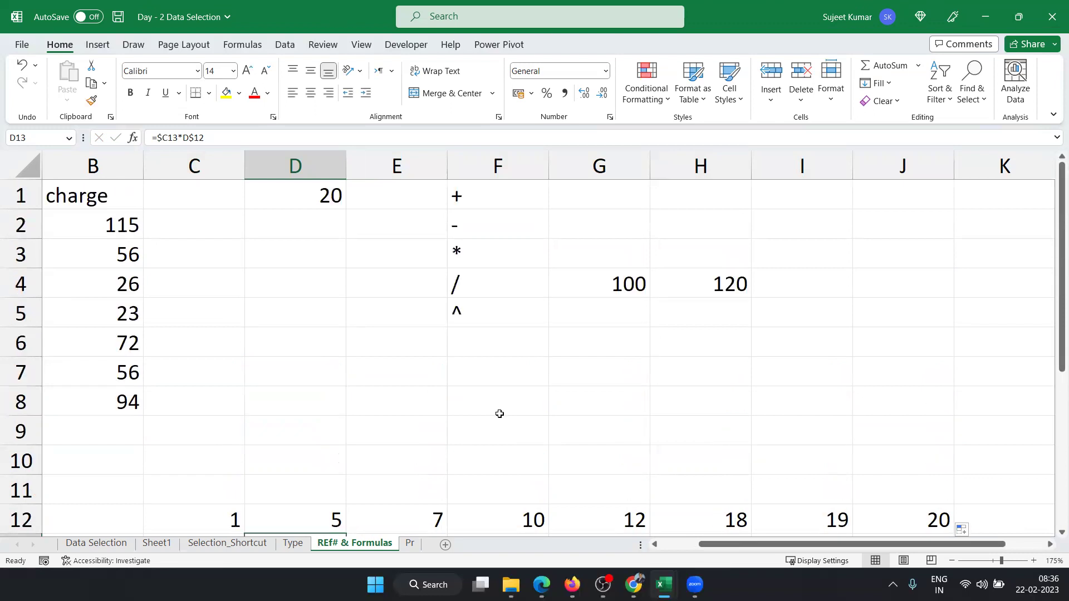
Look through the Data Selection, Selection_Shortcut and Type sheets.
click(95, 543)
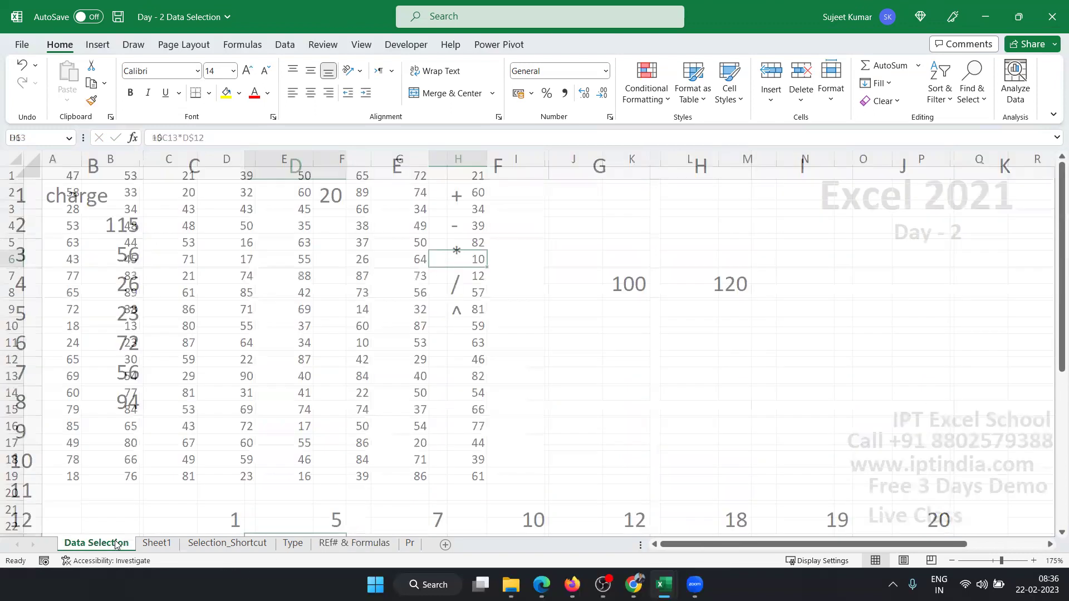
click(231, 545)
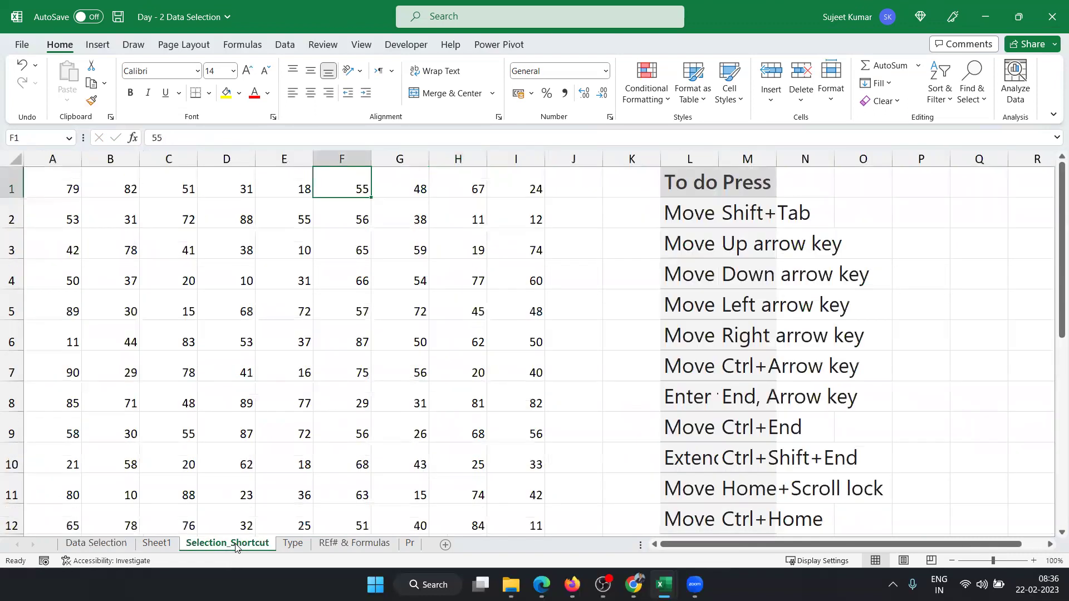
click(292, 544)
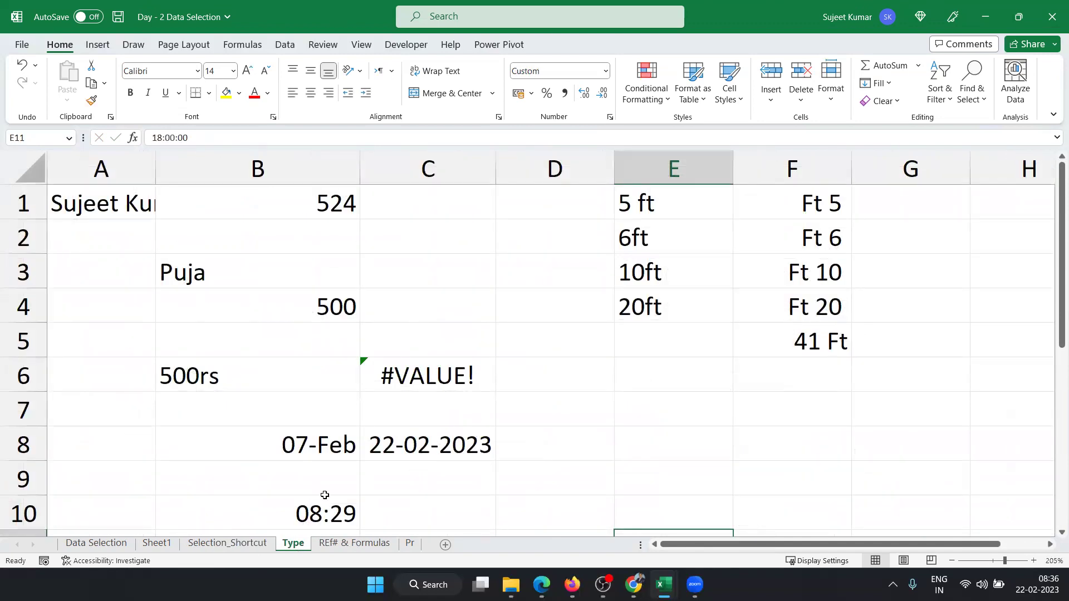
Back on the REf# & Formulas sheet, check the formula in cell B3.
click(354, 544)
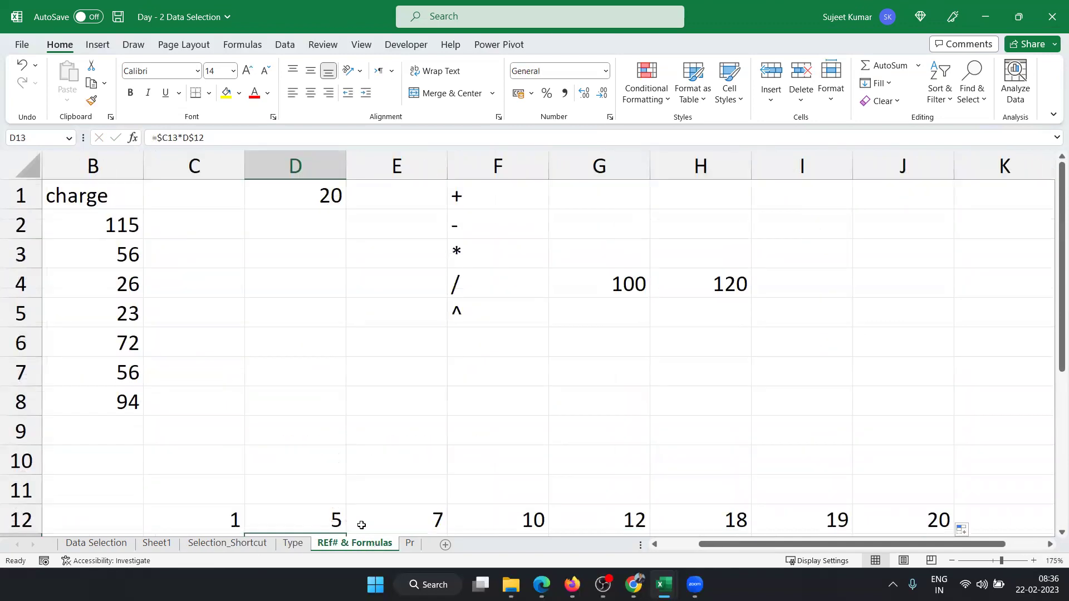
click(141, 244)
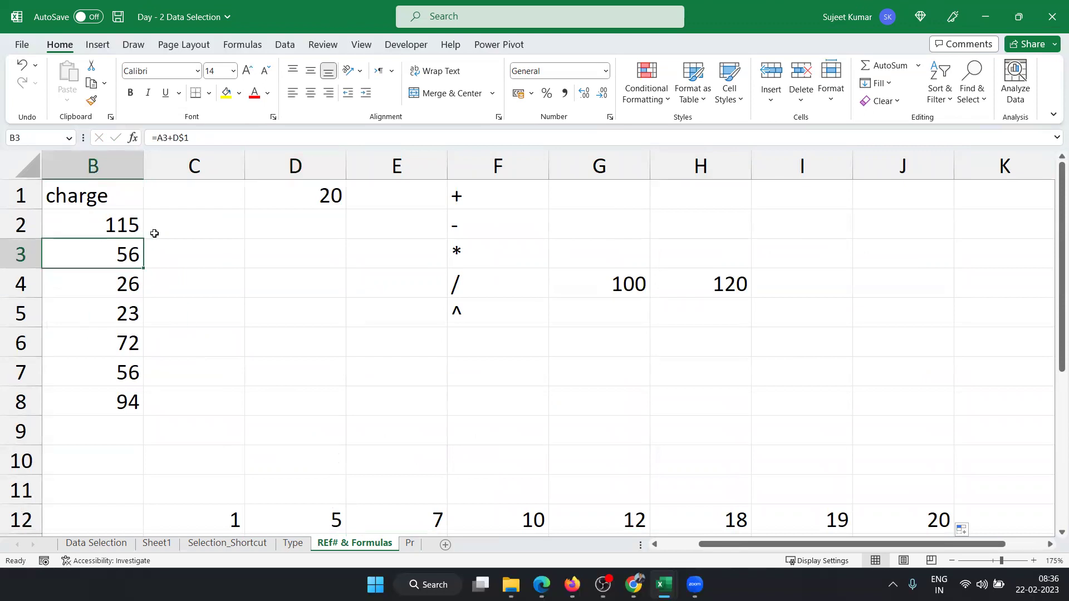
scroll(266, 317, down, 4)
scroll(266, 317, up, 4)
click(250, 548)
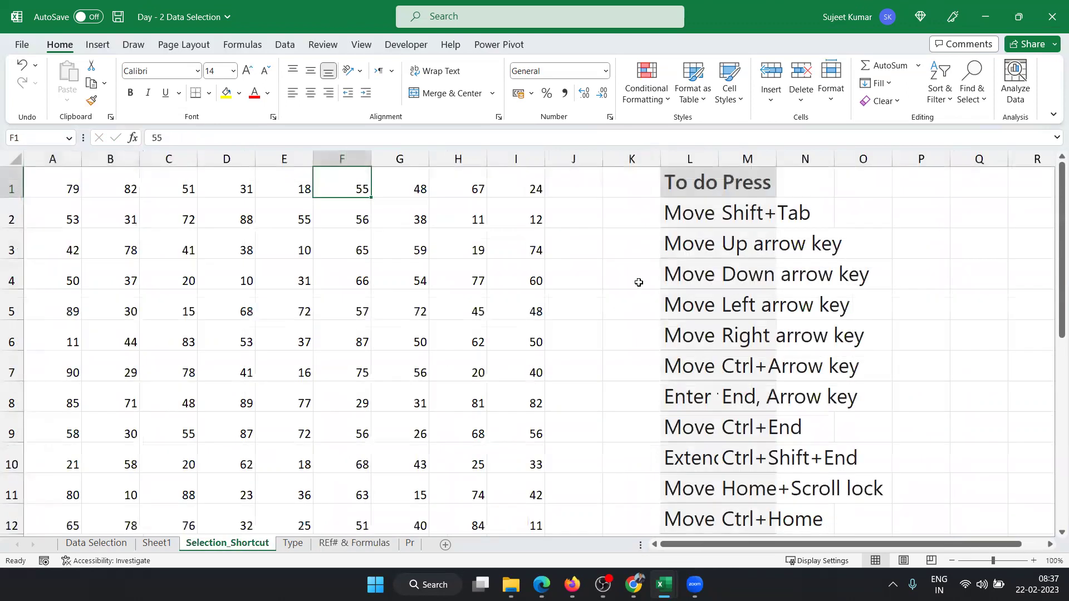
drag(723, 219, 747, 299)
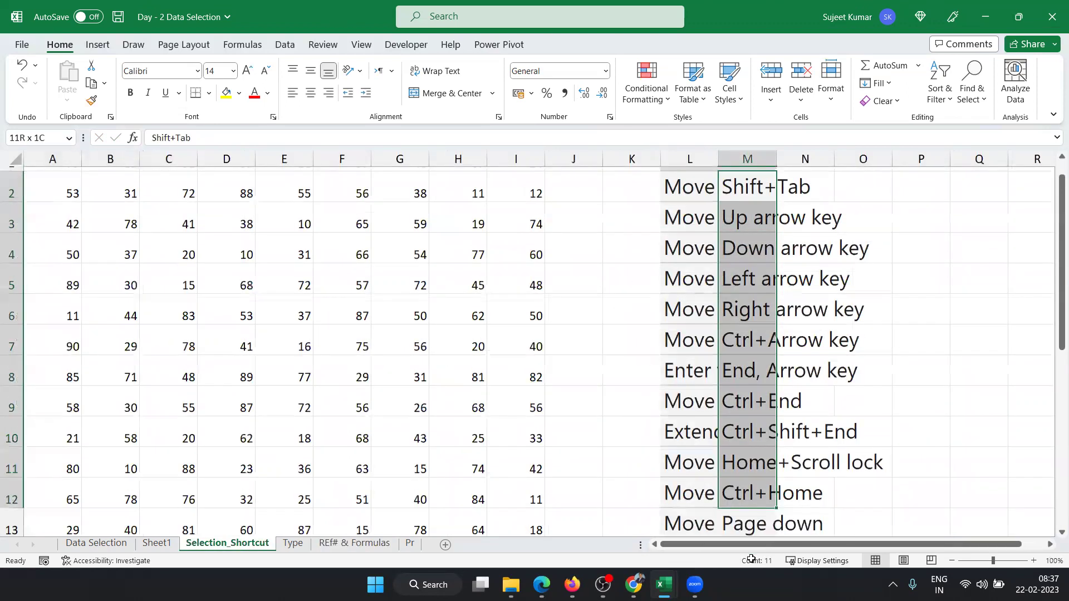
drag(744, 528, 746, 532)
scroll(646, 391, up, 2)
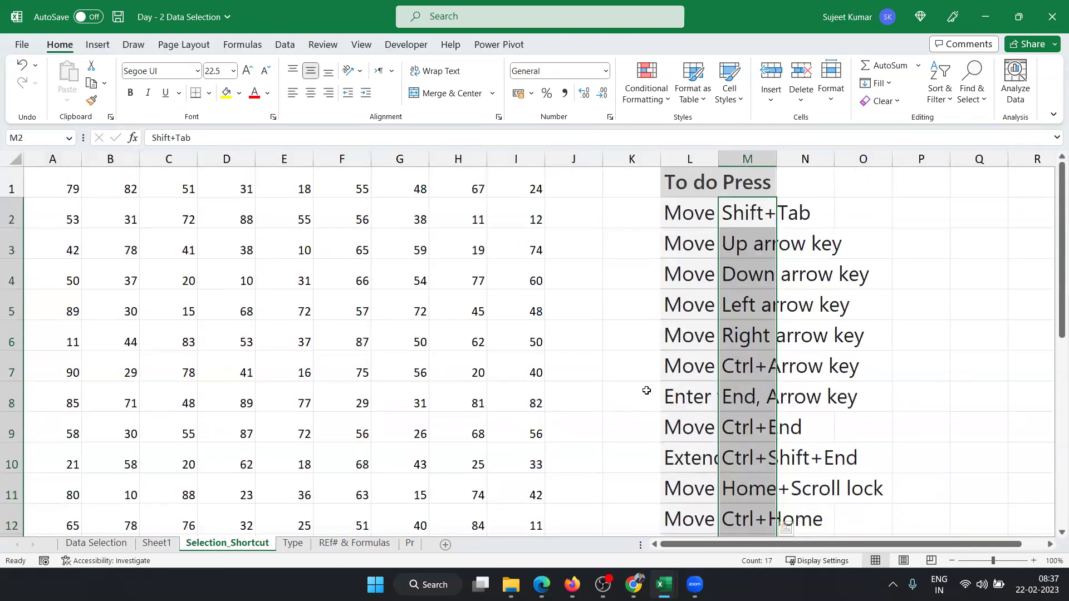
click(639, 349)
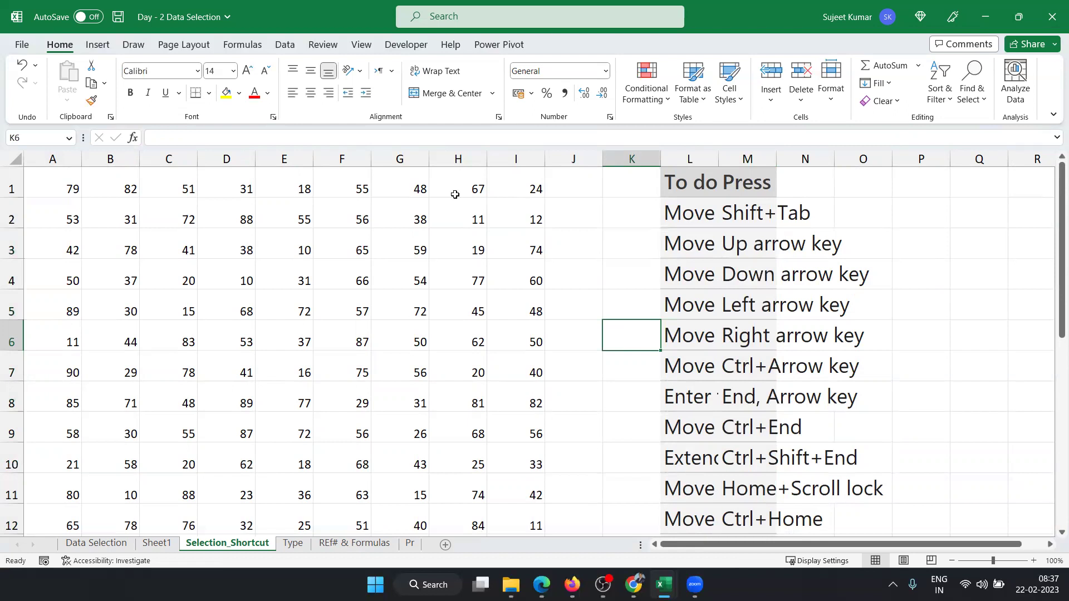
key(F1)
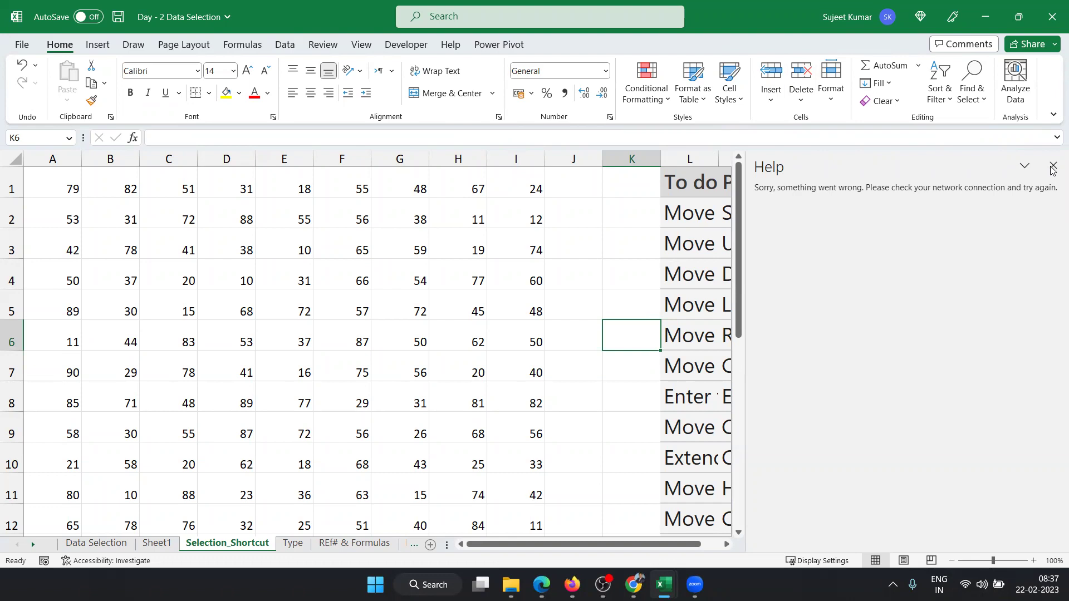
click(1053, 167)
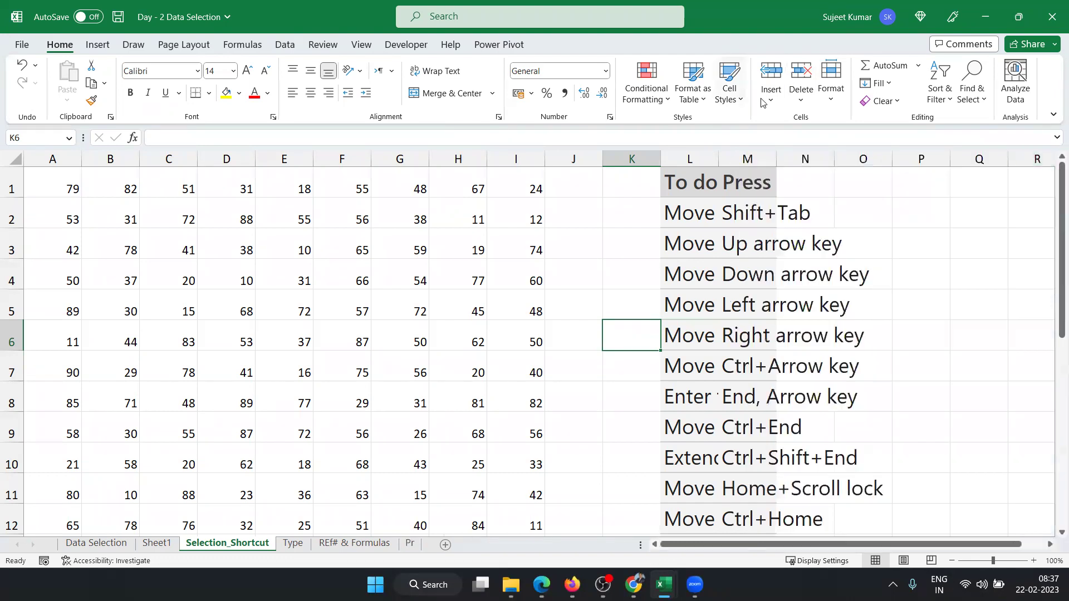
click(439, 17)
text(sho)
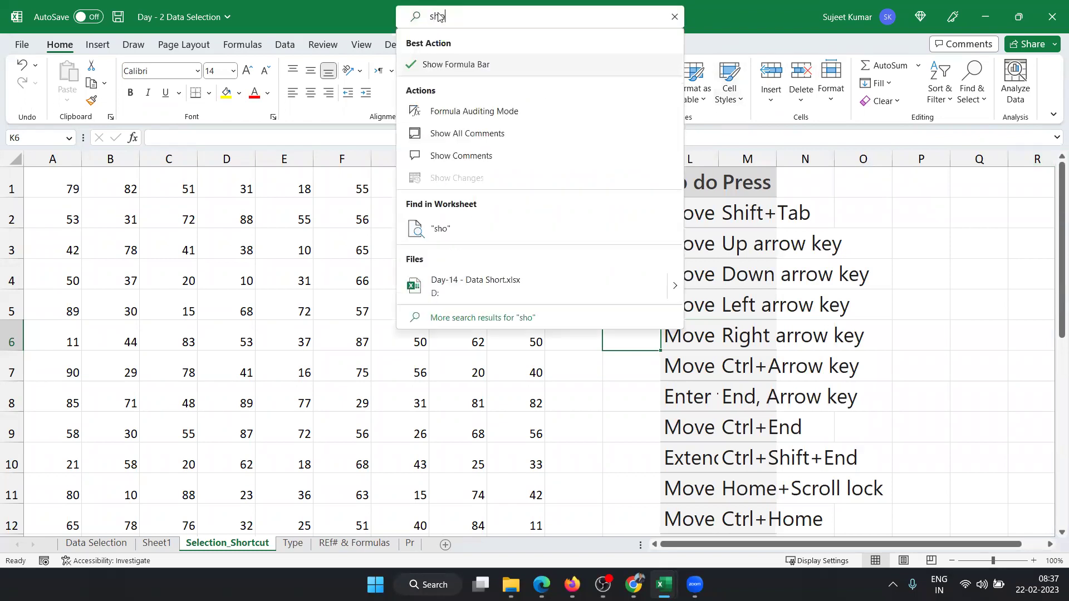
text(rt)
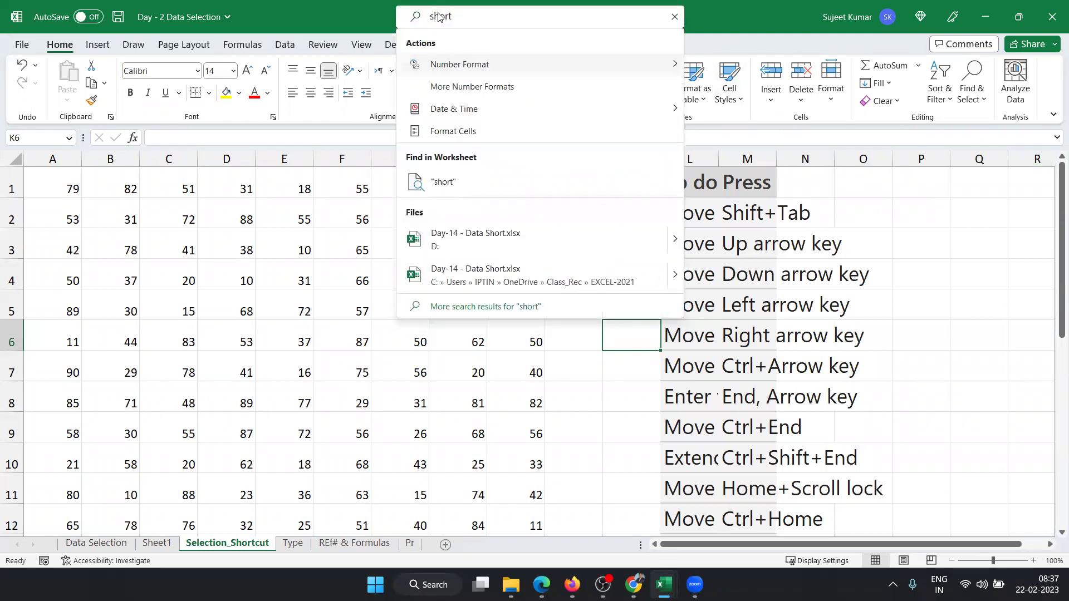
text(cuts)
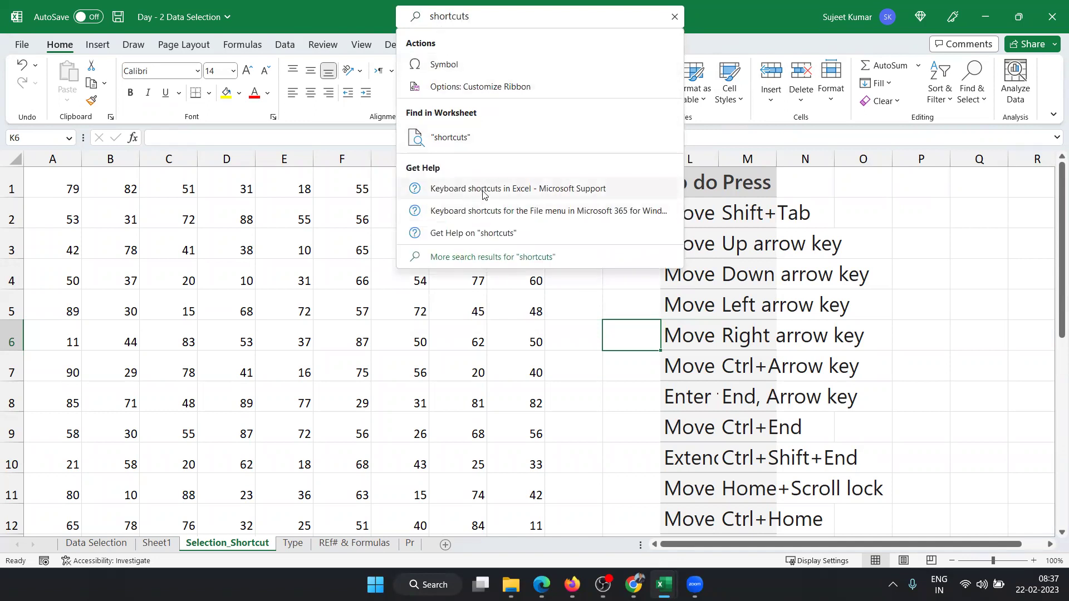
click(482, 189)
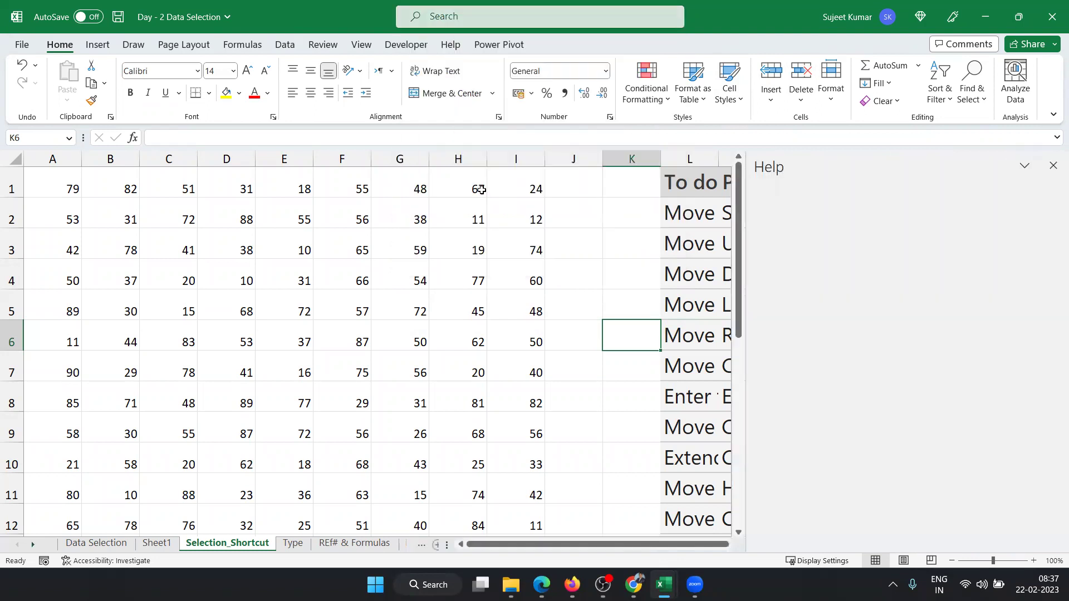
click(1026, 166)
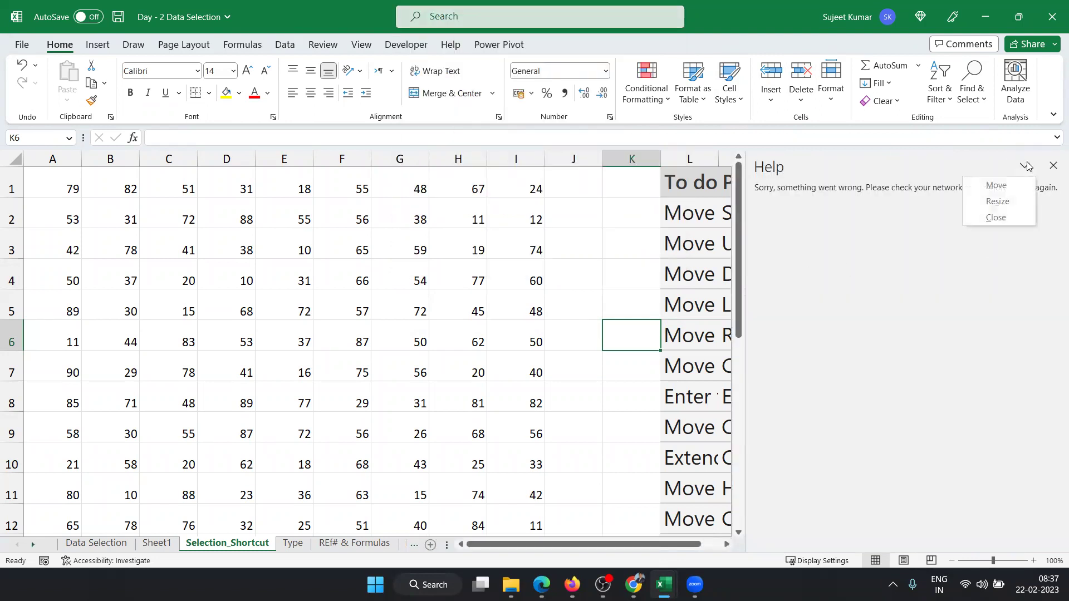
click(860, 209)
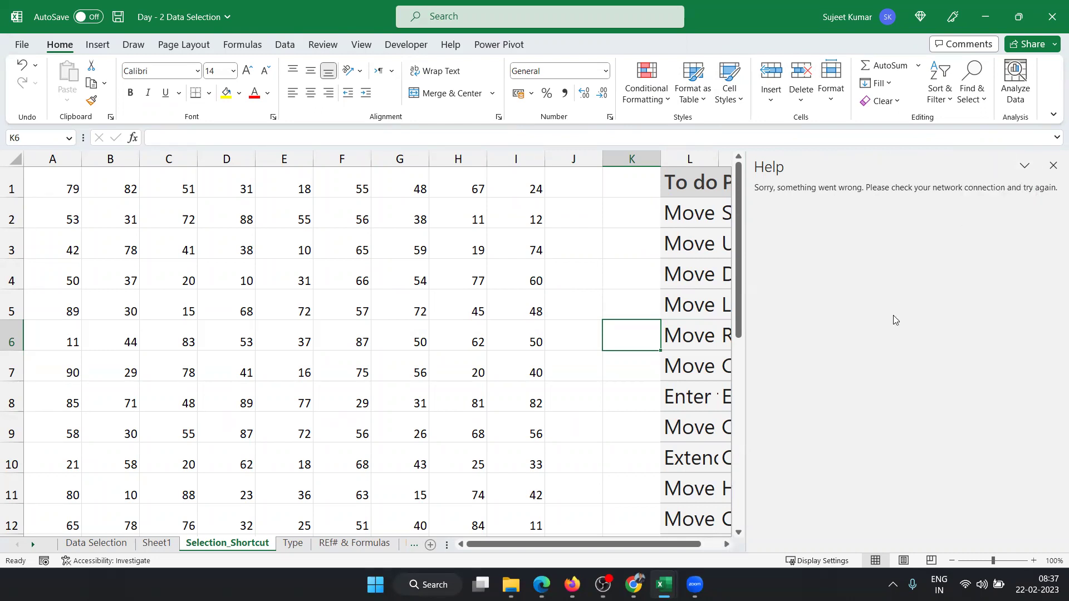
click(1052, 166)
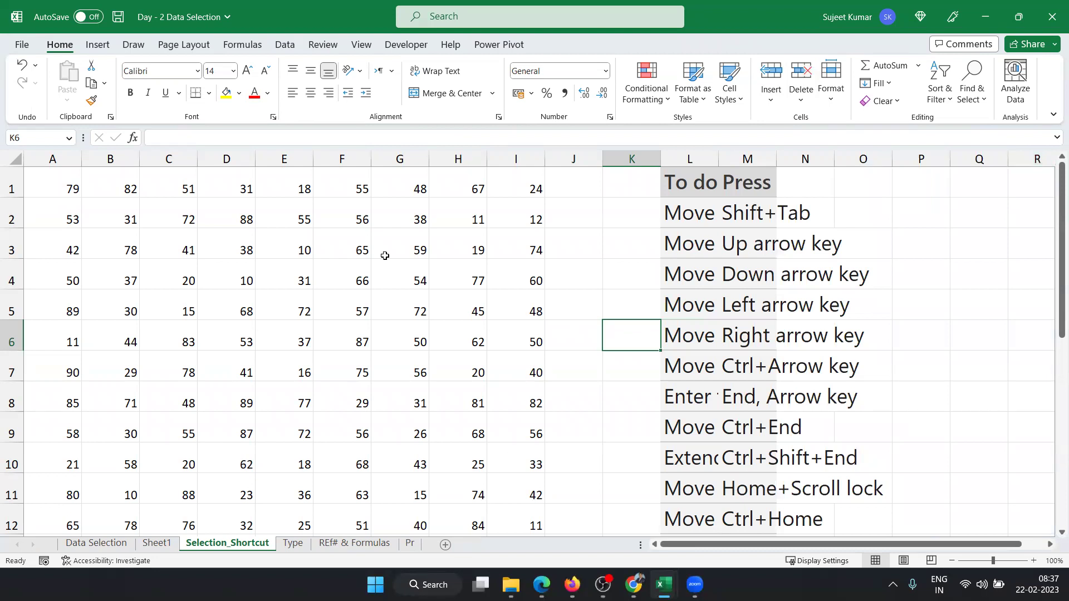
Show the Pr sheet's blank CASH MEMO picture and save the workbook with Ctrl+S.
click(410, 544)
click(450, 303)
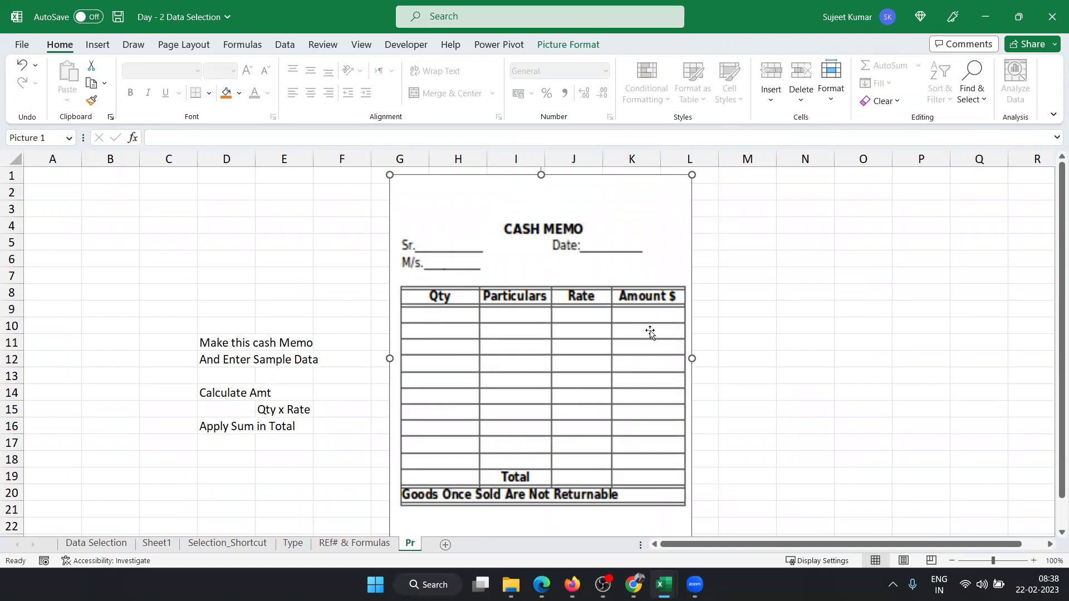
click(655, 325)
click(653, 323)
click(628, 334)
click(627, 334)
click(625, 336)
key(ctrl+s)
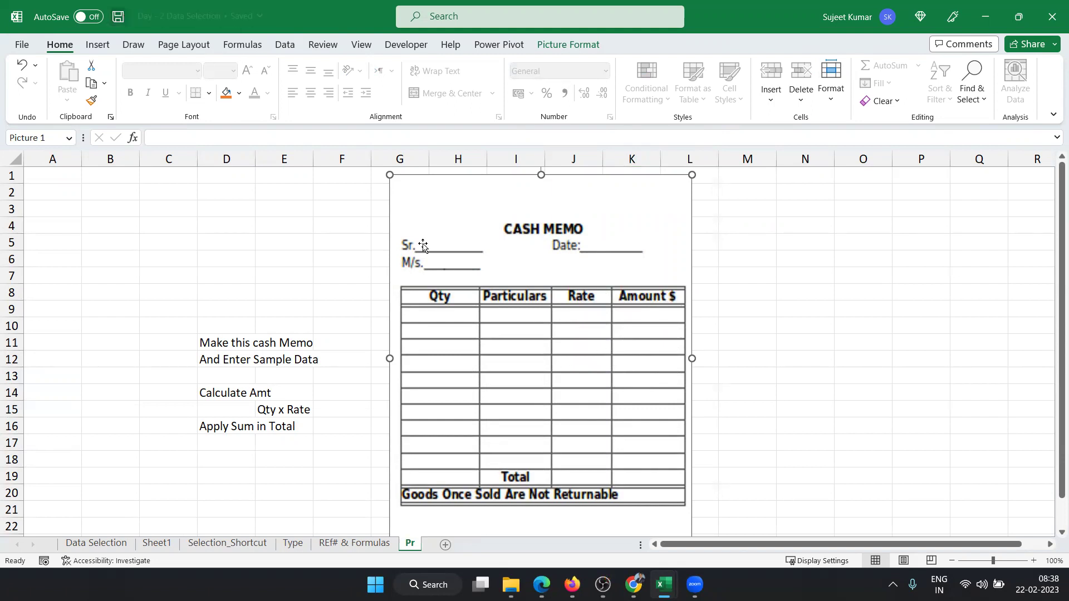